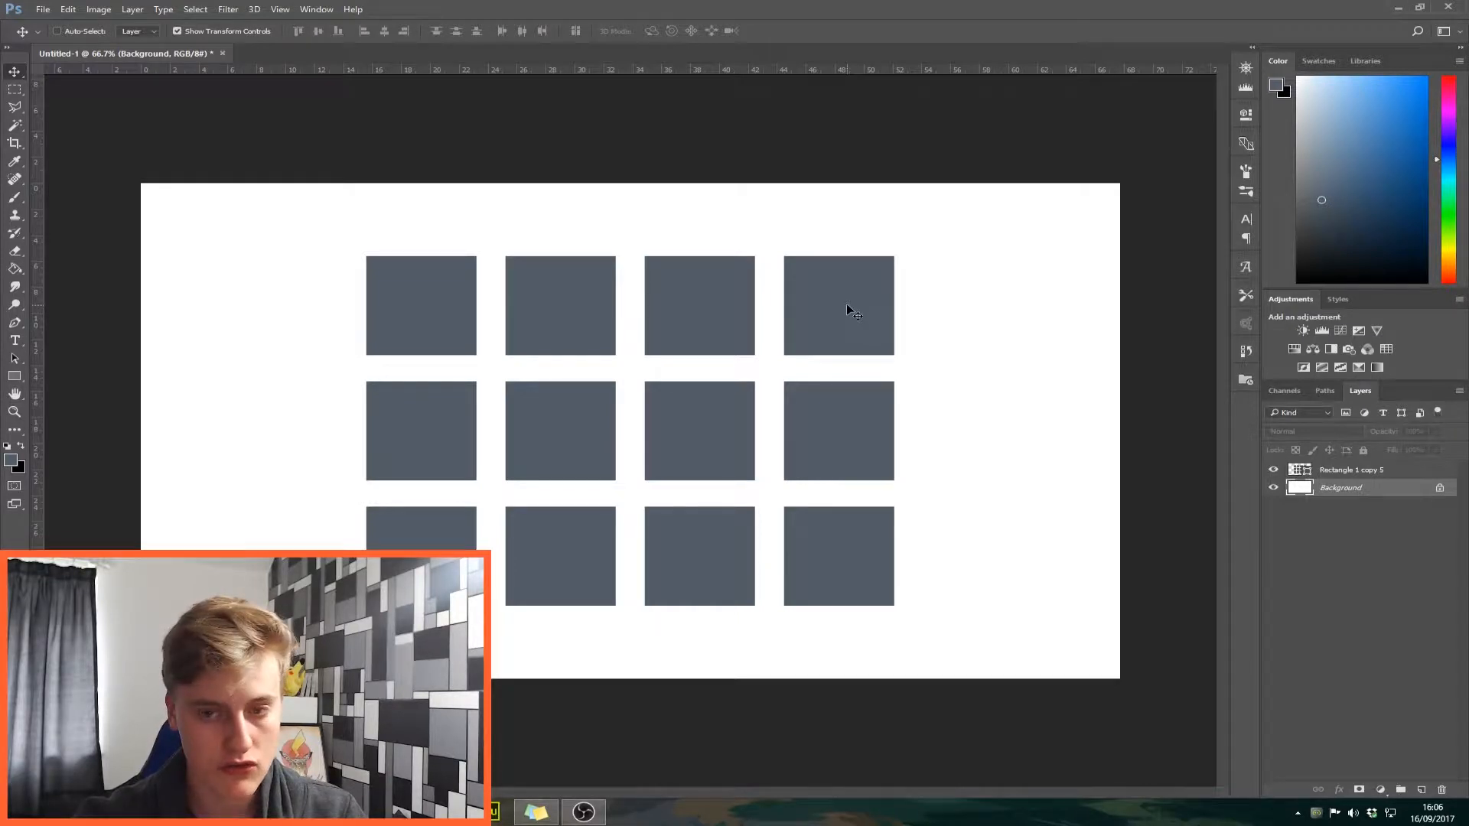
Select the layer holding the grid of grey squares and move the grid slightly to the right
key(ctrl)
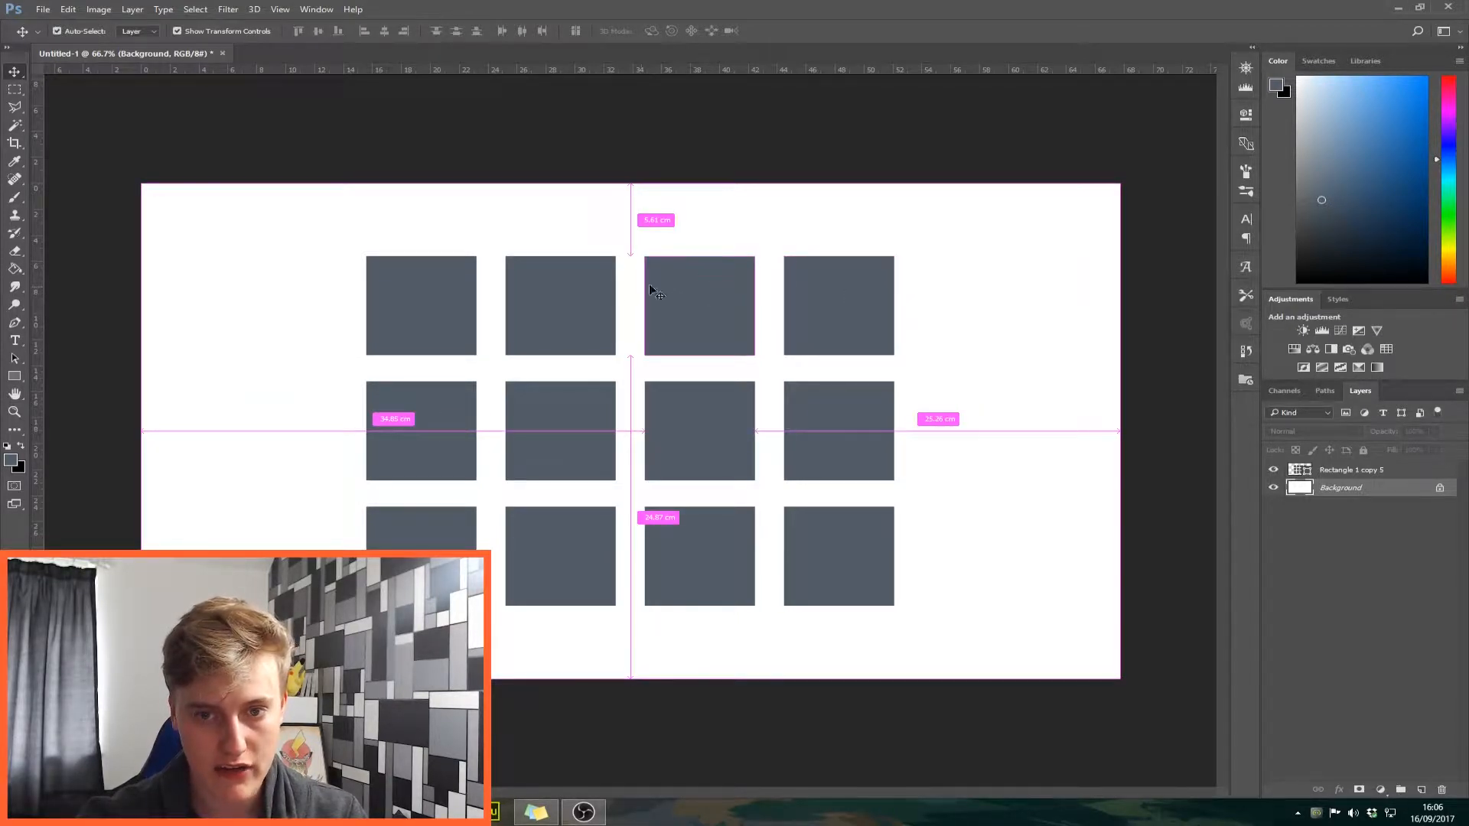
ctrl+click(530, 321)
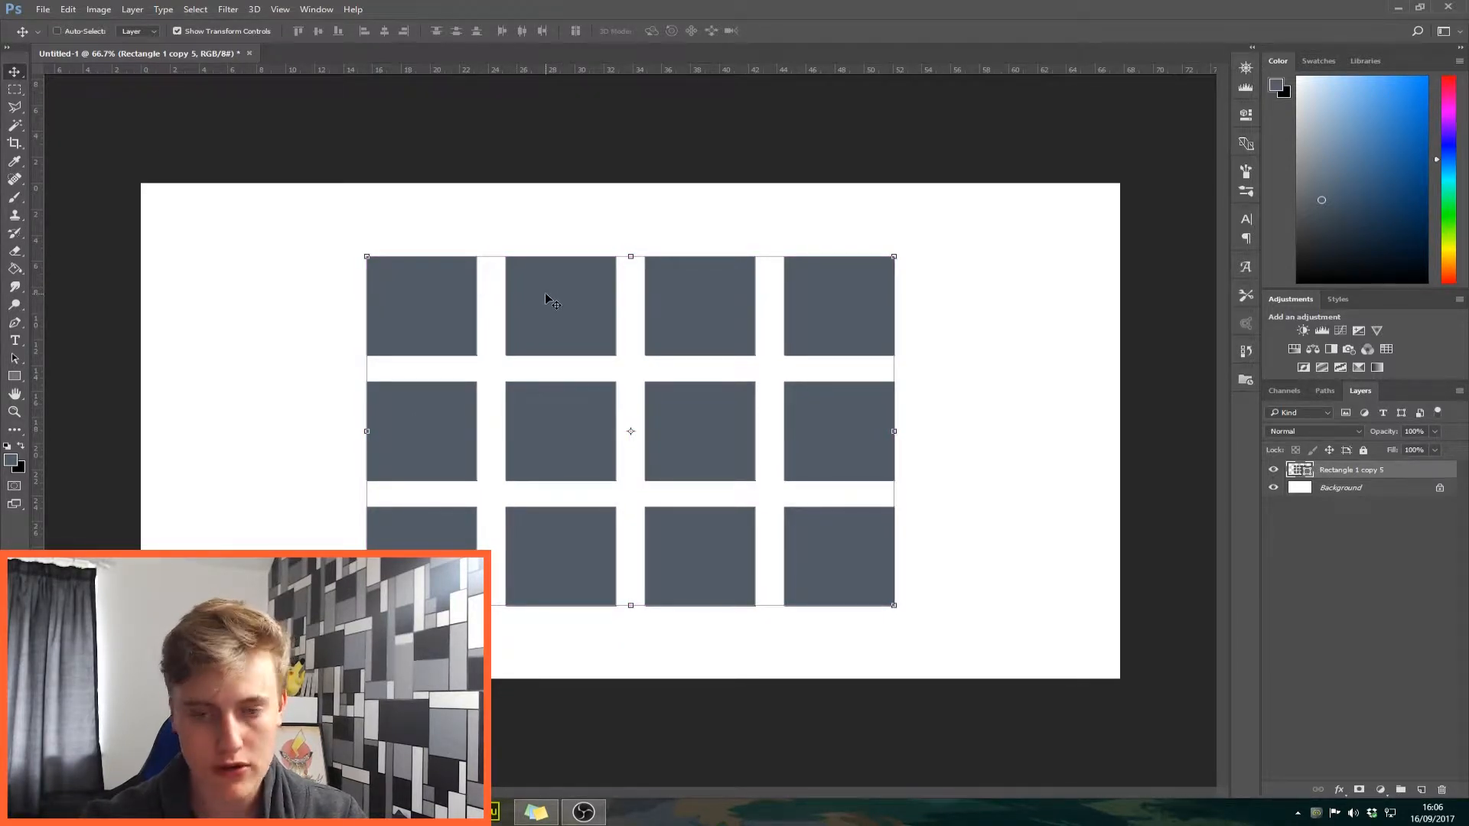
key(ctrl+h)
mouse_move(546, 294)
mouse_down()
mouse_move(589, 297)
mouse_move(583, 283)
mouse_move(372, 246)
mouse_move(604, 370)
mouse_move(458, 341)
mouse_move(716, 333)
mouse_move(507, 310)
mouse_move(558, 291)
mouse_move(537, 269)
mouse_move(360, 250)
mouse_move(331, 231)
mouse_move(549, 294)
mouse_up()
Isolate the Rectangle 1 copy 5 layer and move its squares slightly back to the left
right_click(716, 306)
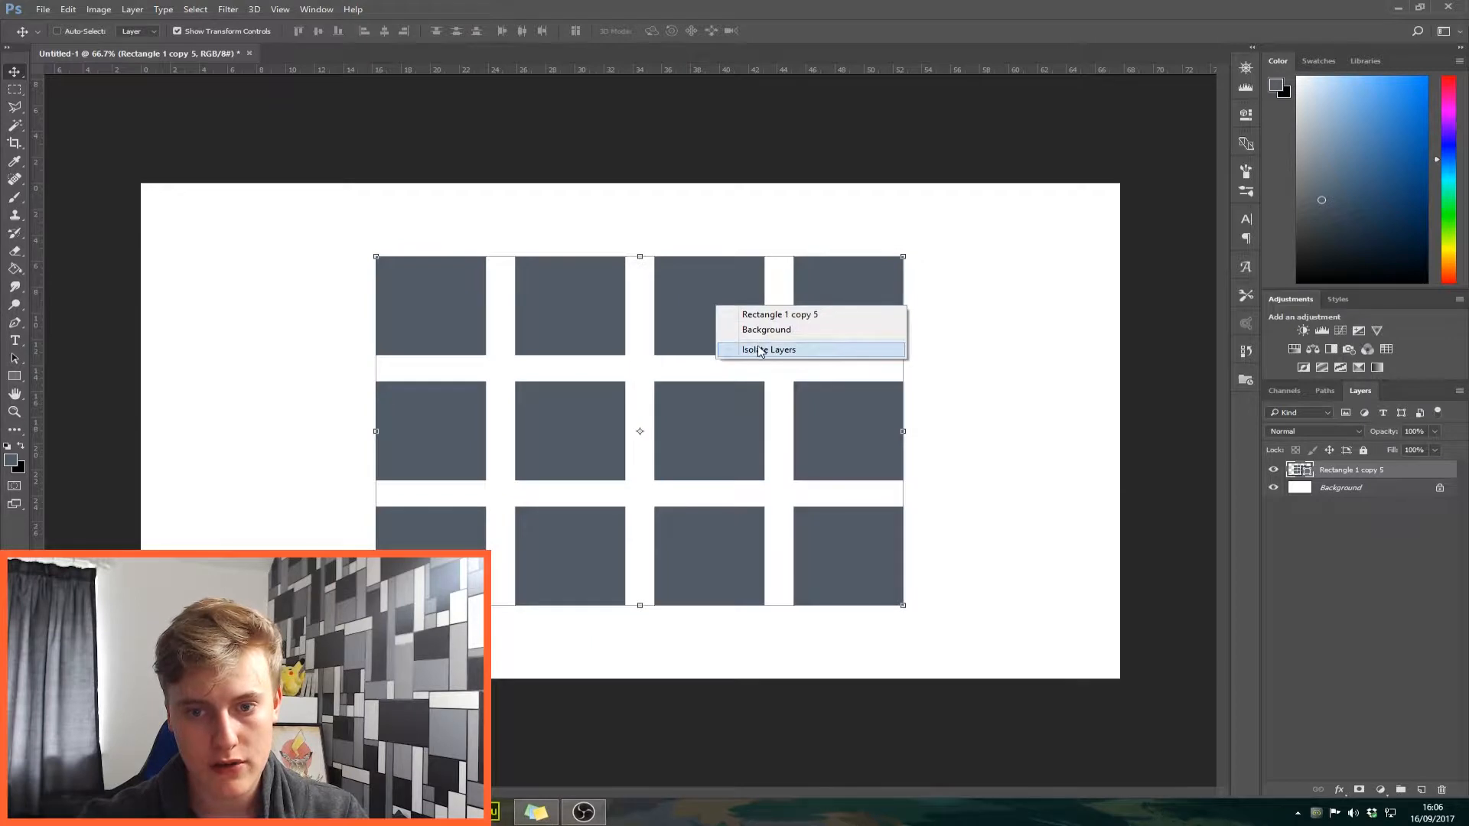
click(760, 350)
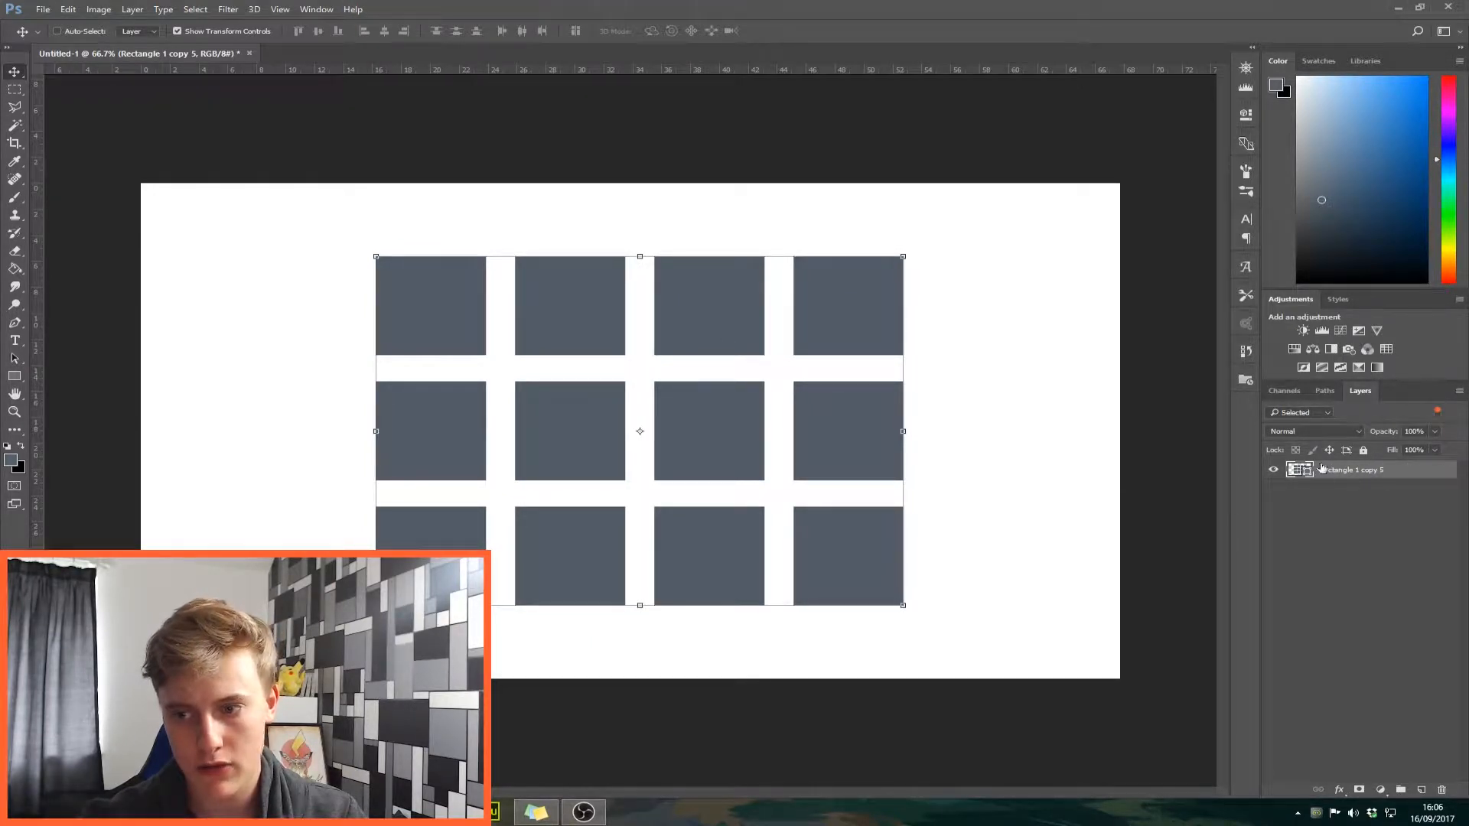
drag(649, 309, 640, 309)
Turn off layer isolation so the Background layer is listed again
right_click(737, 334)
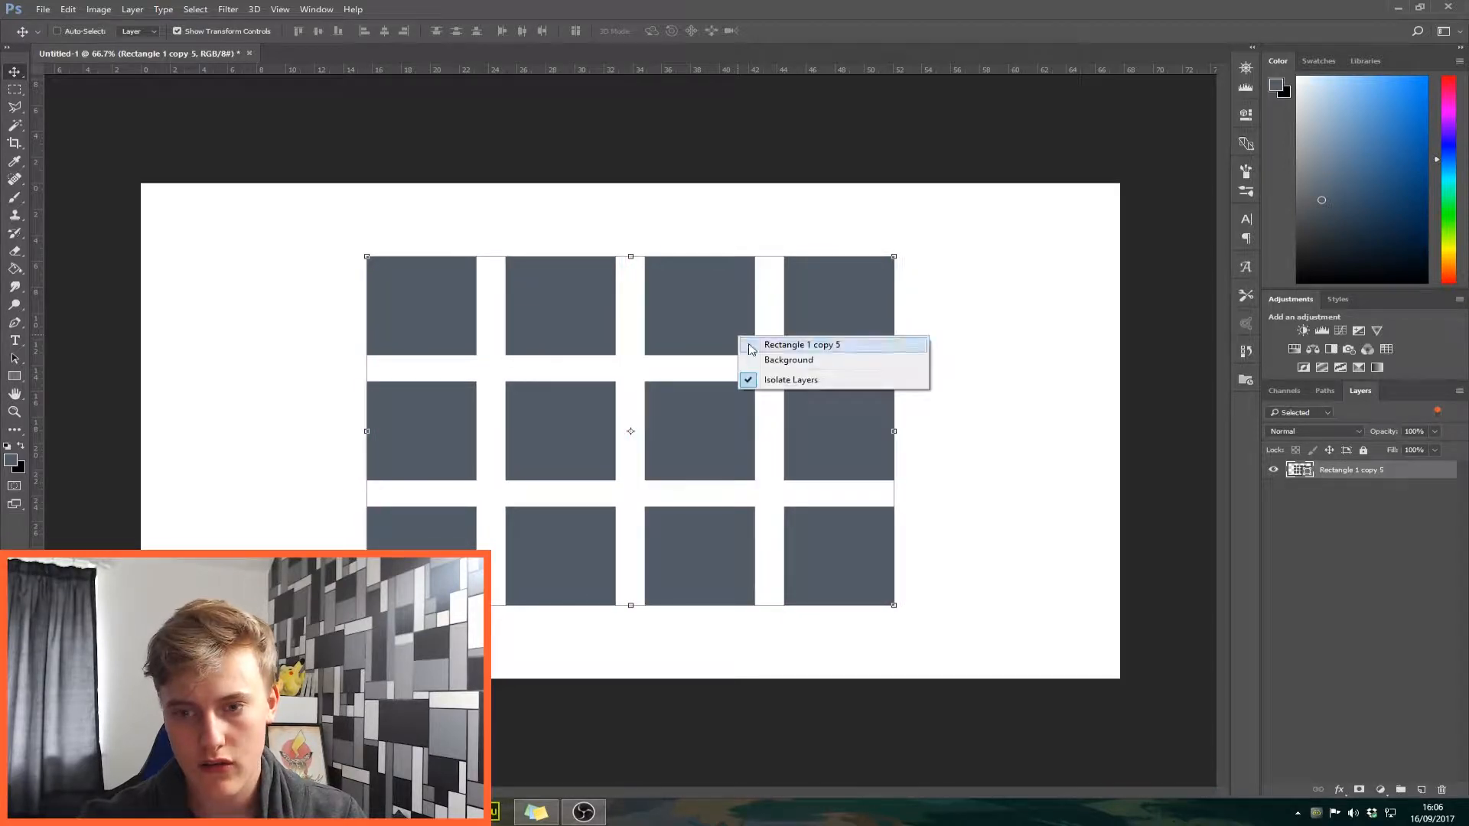
click(757, 381)
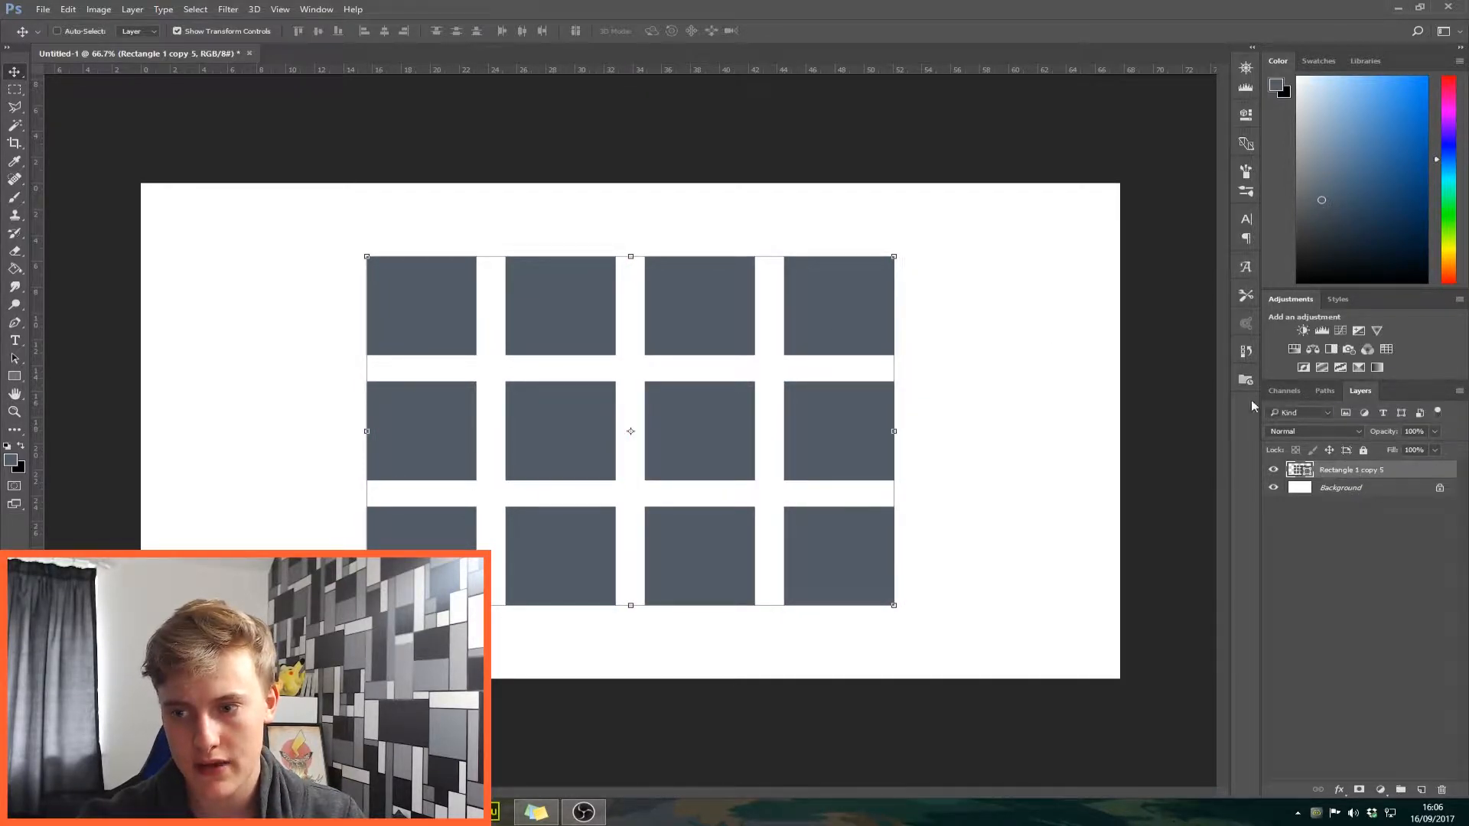
right_click(534, 322)
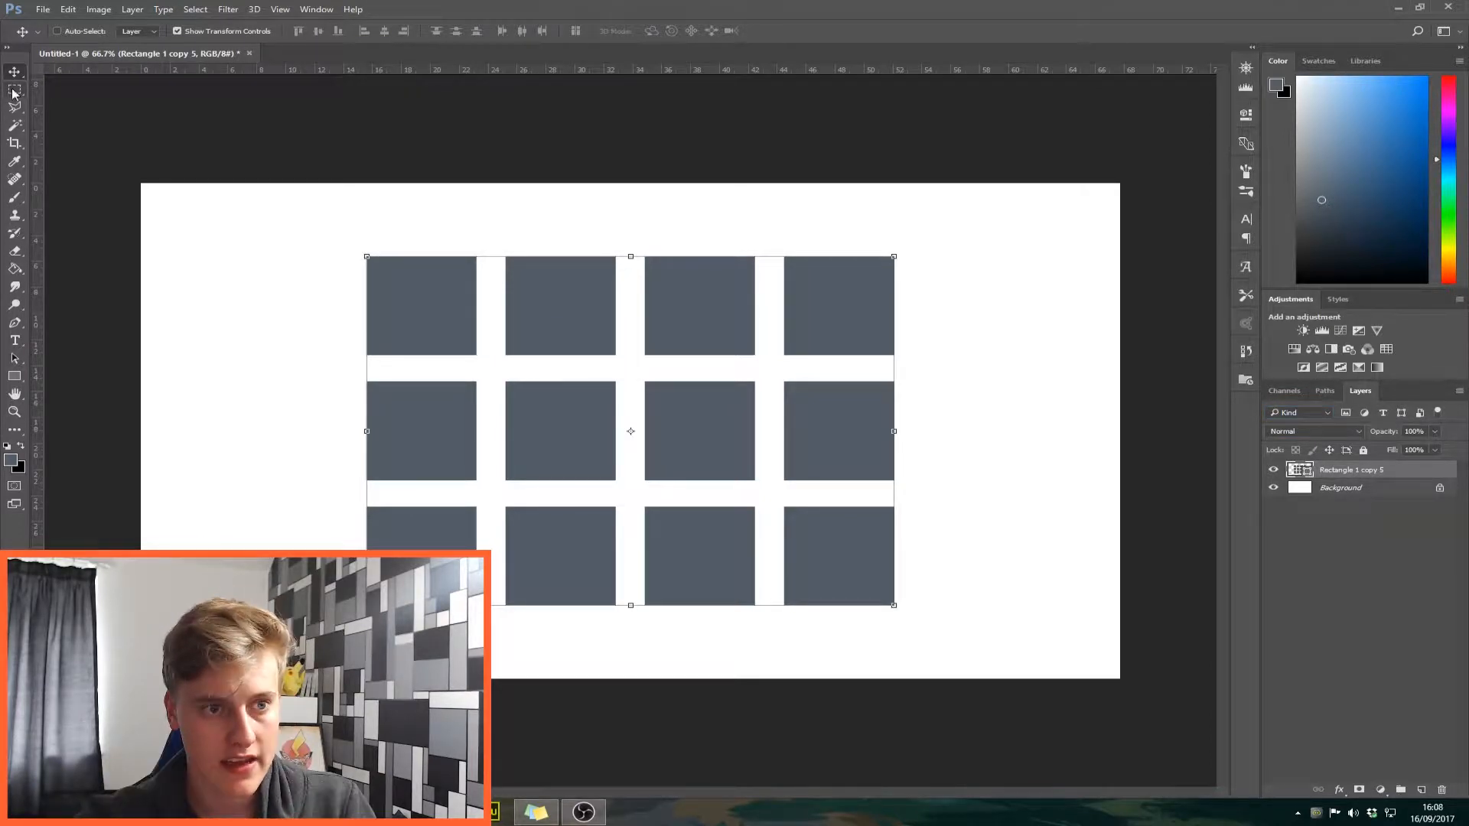
Add two separate rectangular marquee selections near the first square with the add-to-selection mode, and deselect them
click(14, 91)
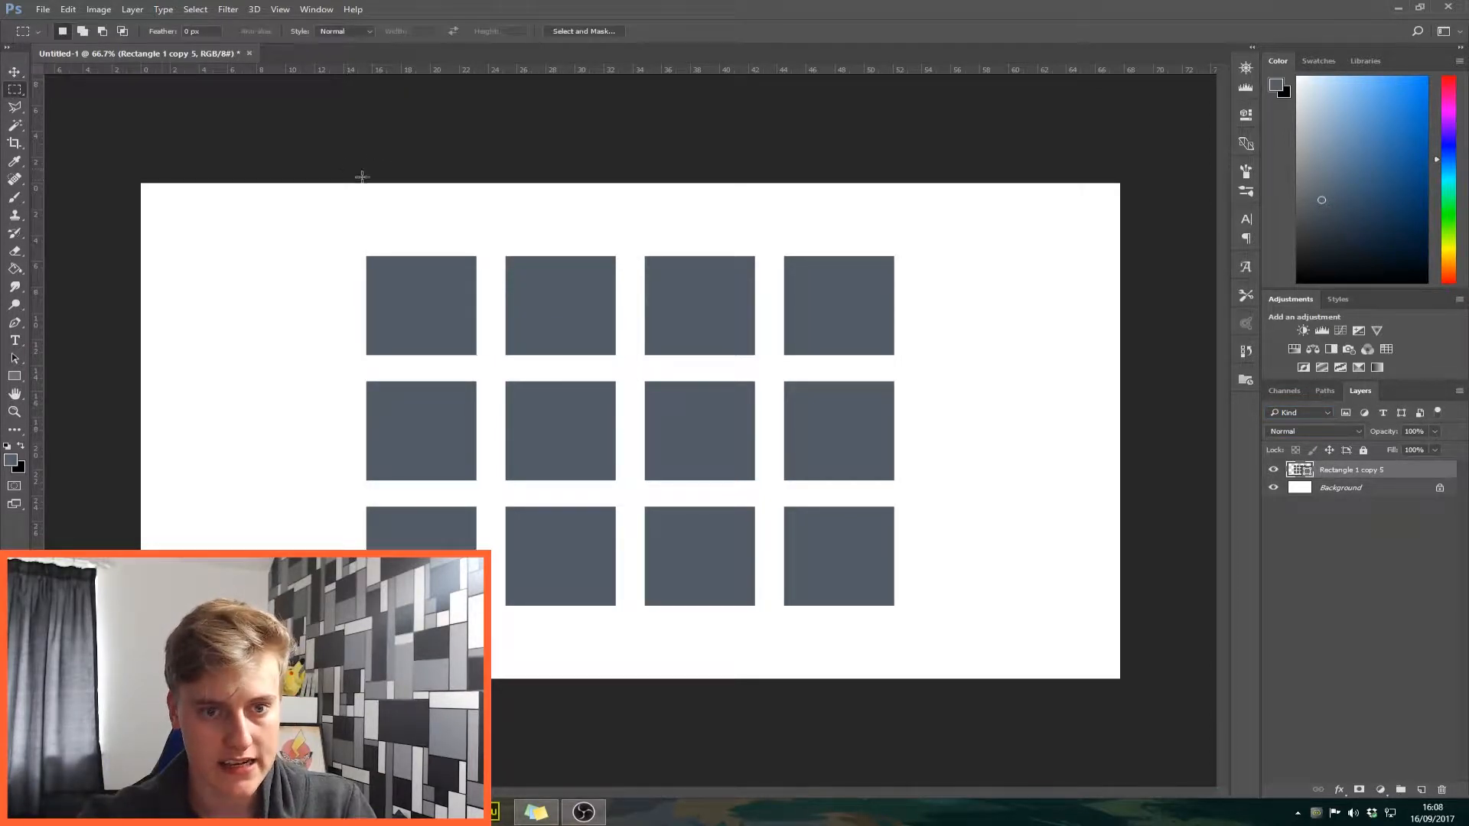
click(82, 31)
drag(346, 231, 409, 284)
drag(466, 202, 513, 235)
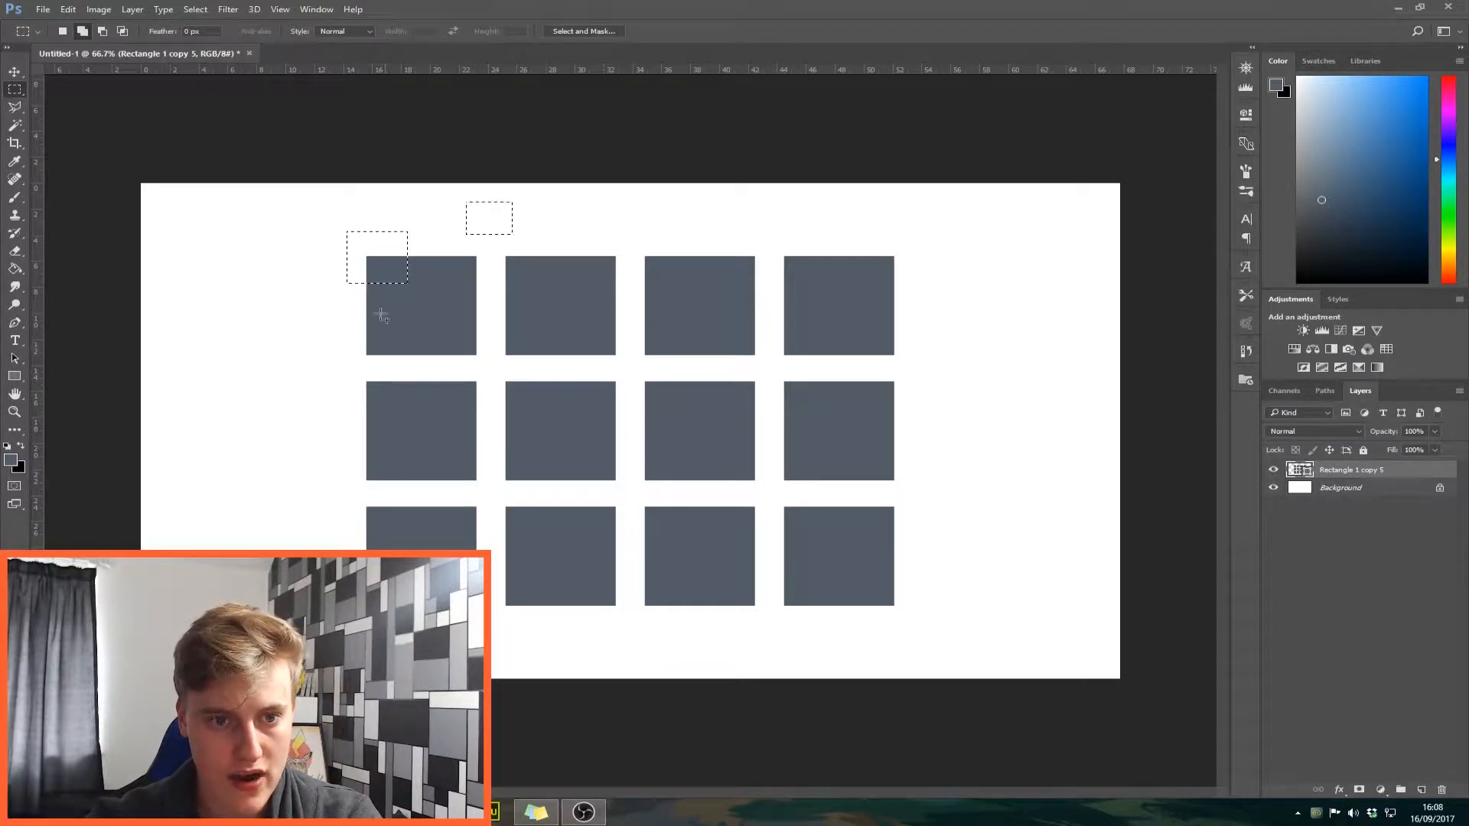
key(ctrl+d)
With the subtract mode, marquee an area beside the first square and subtract a smaller rectangle from inside it
click(103, 32)
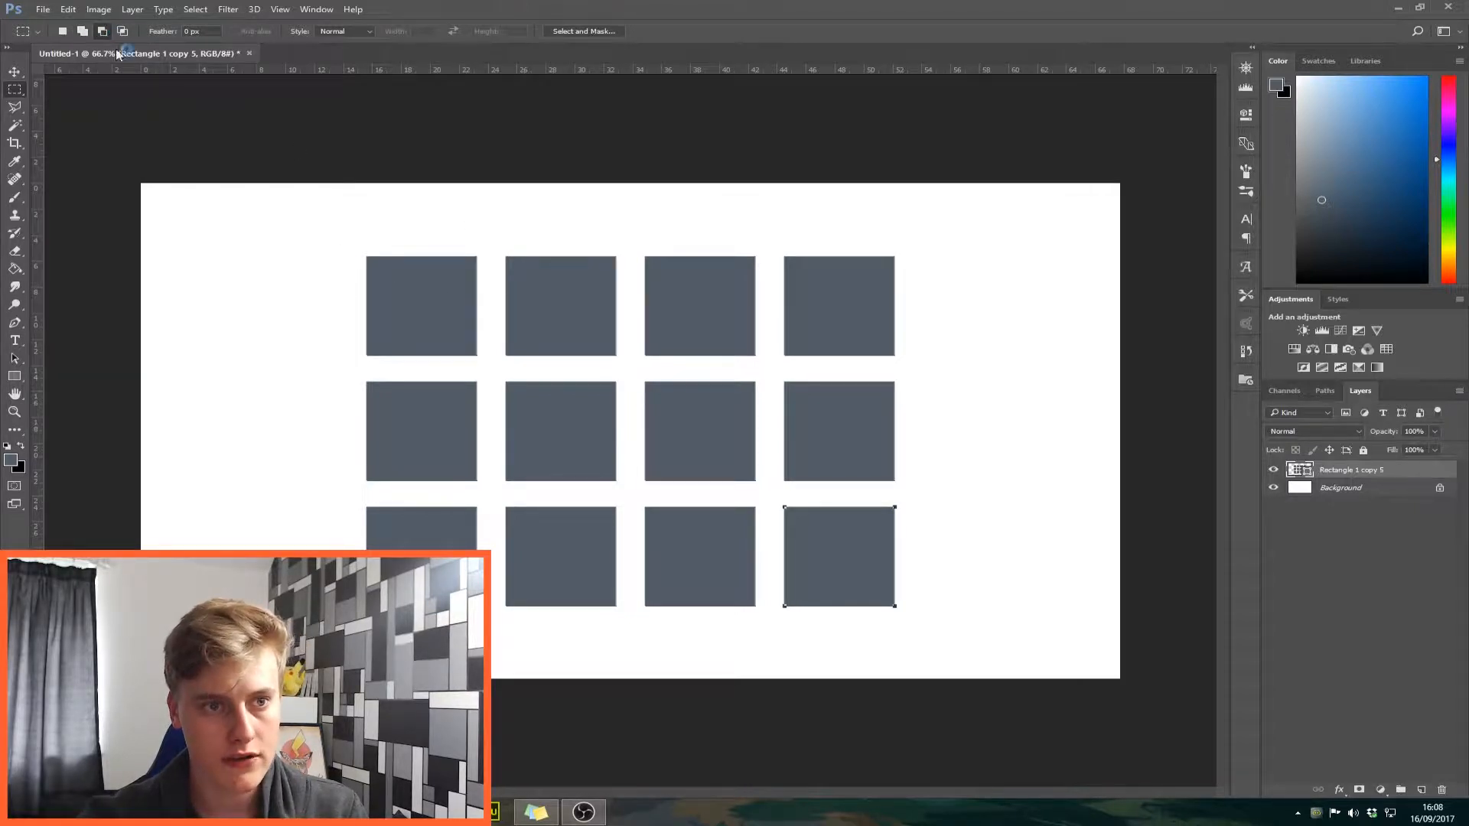
drag(256, 220, 355, 295)
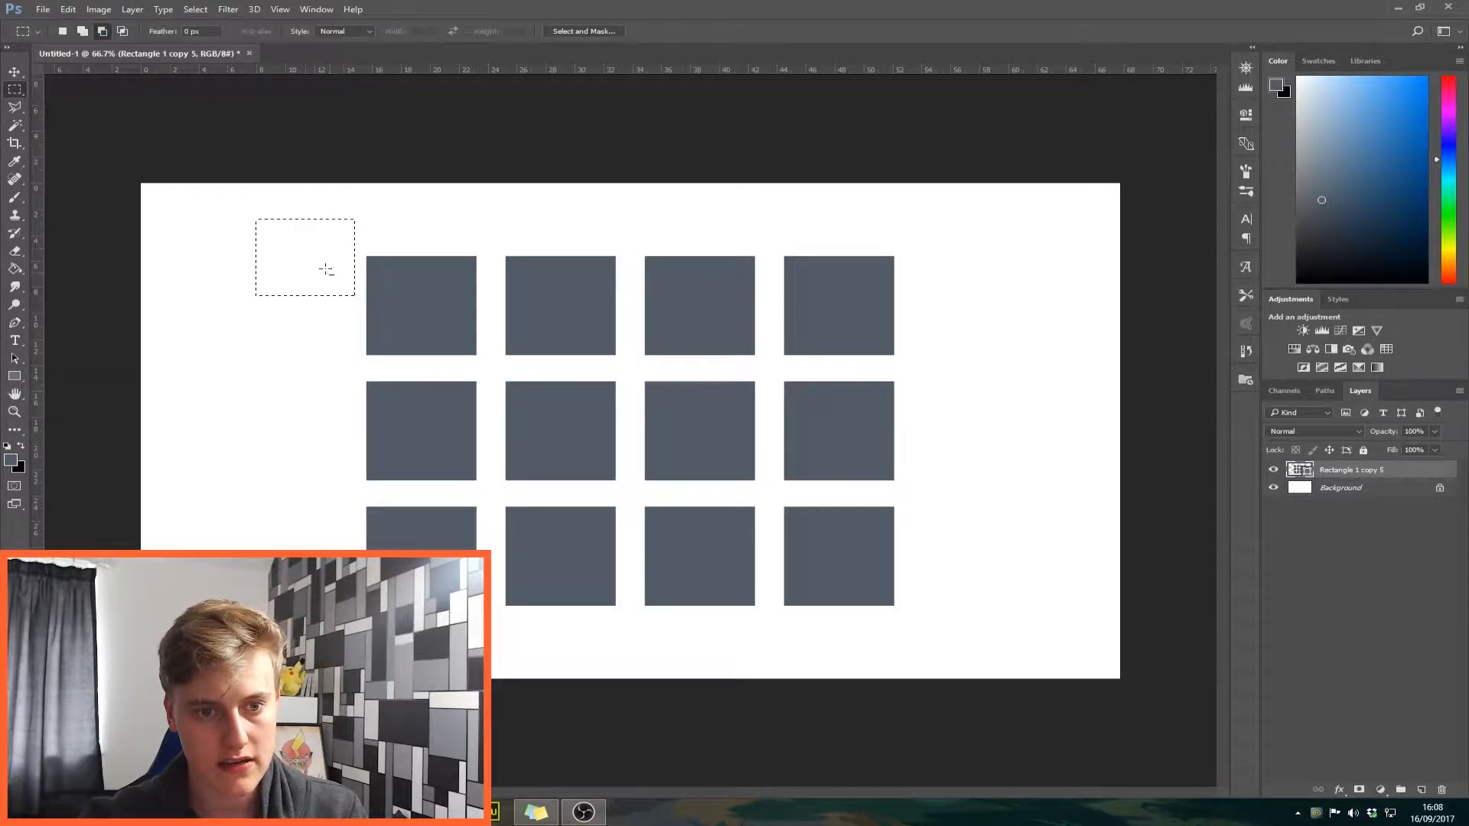
drag(297, 245, 333, 274)
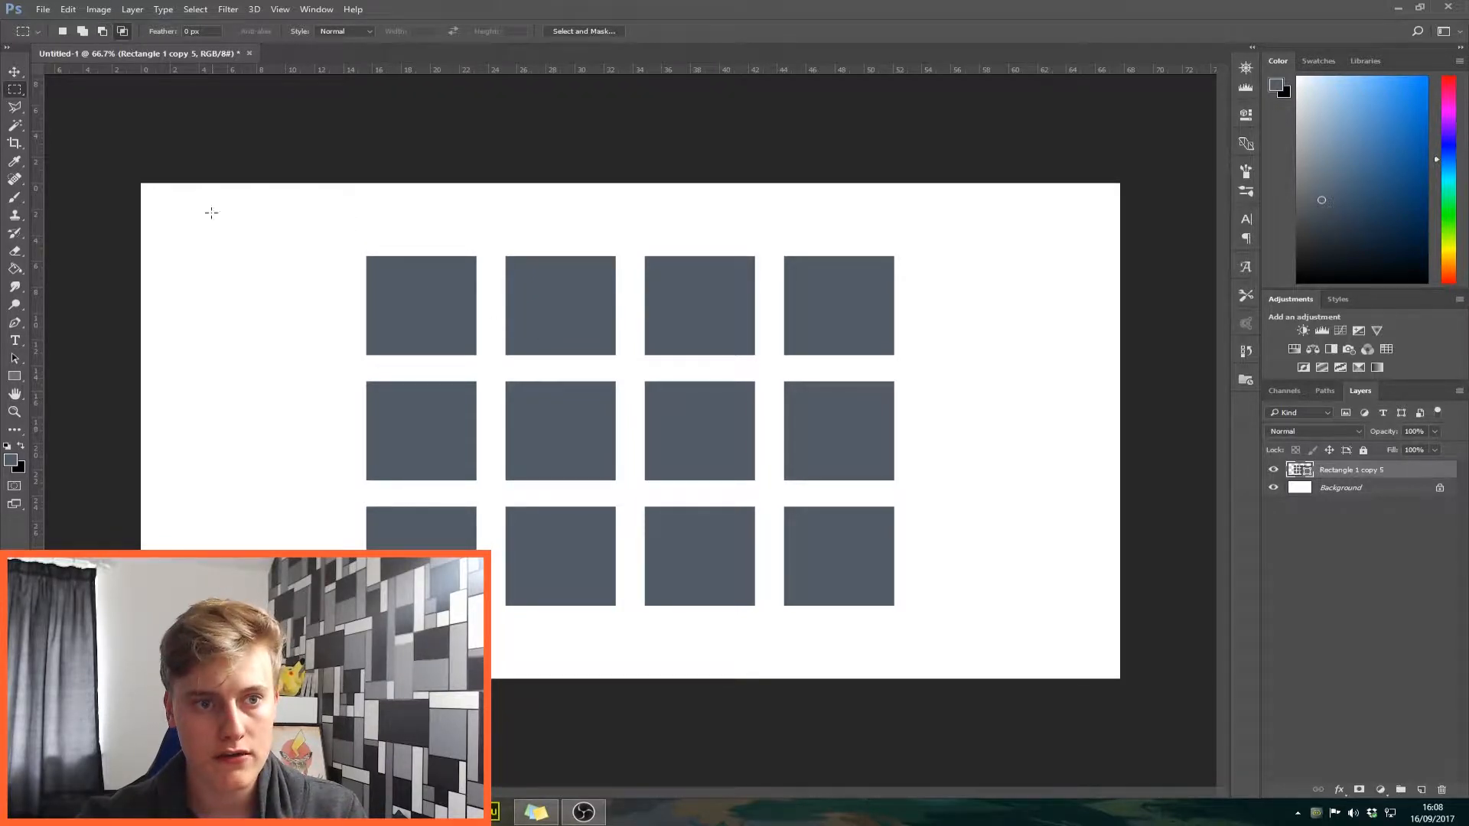
Marquee an area beside the grid, intersect it with a second overlapping rectangle, and clear the selection
drag(223, 273, 341, 369)
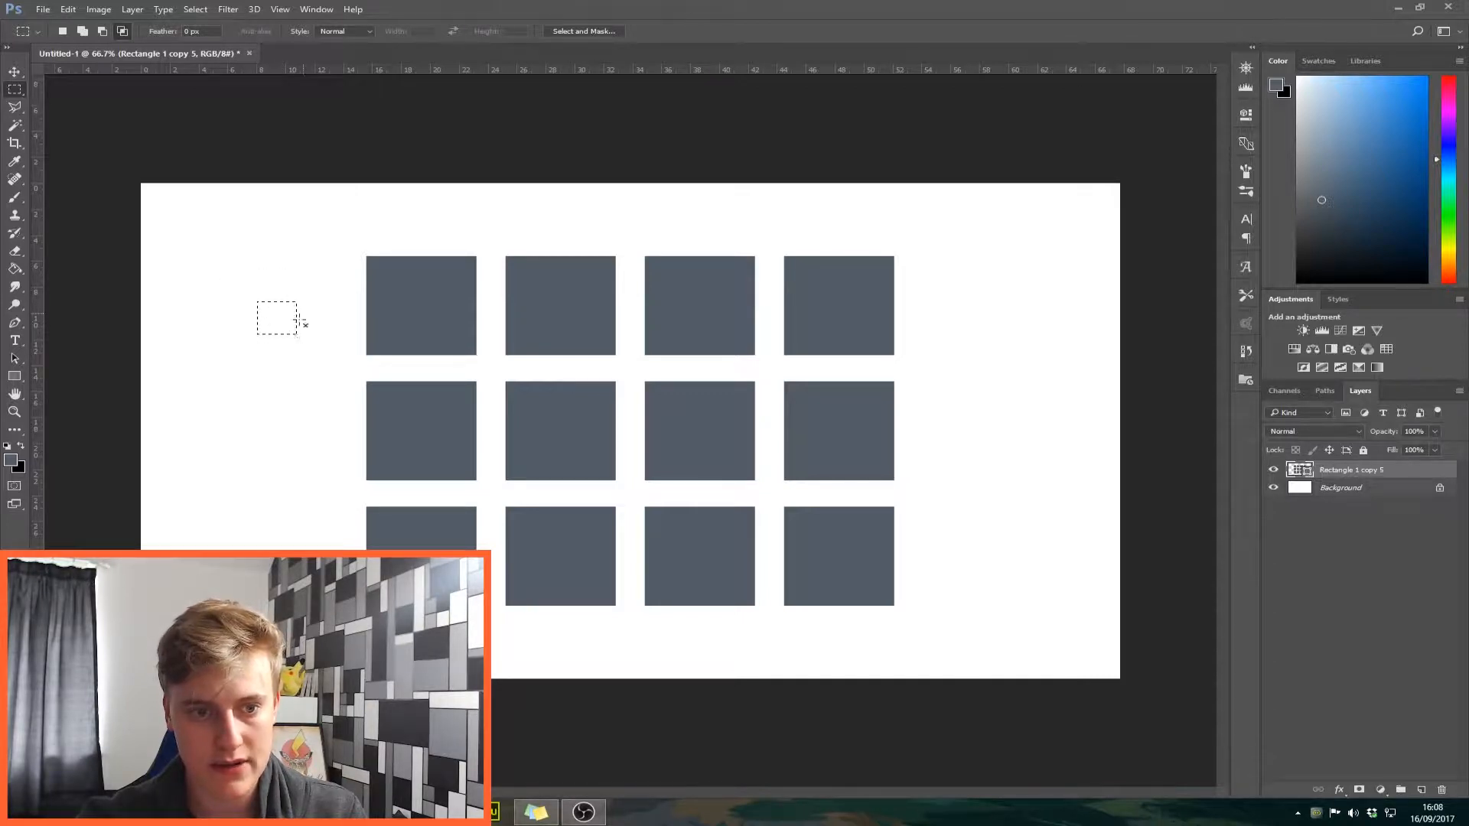
drag(299, 311, 270, 362)
key(ctrl+d)
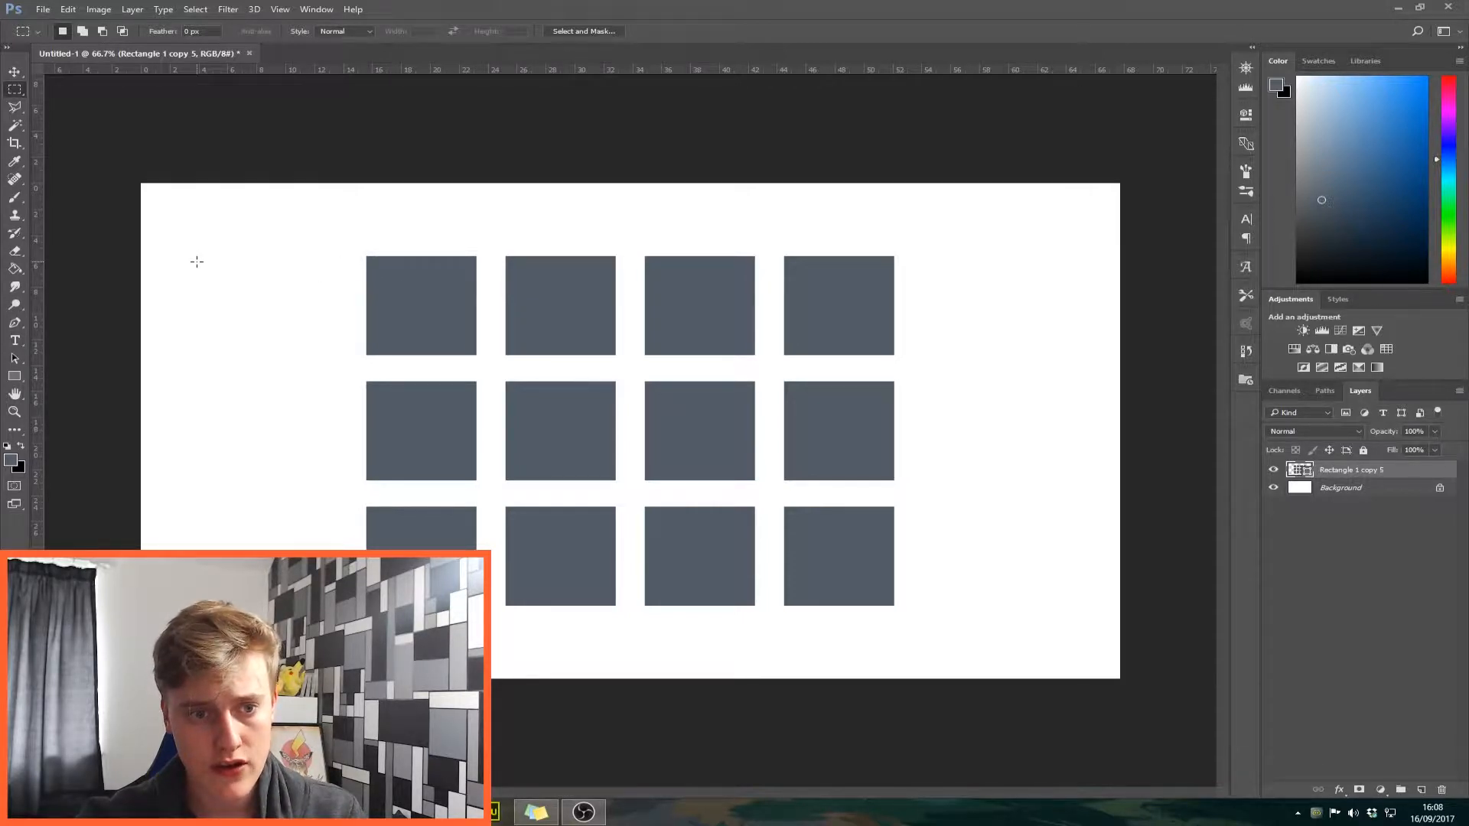
Marquee a new square area about 8.68 cm wide in the blank space beside the grid, and deselect it
drag(196, 261, 334, 374)
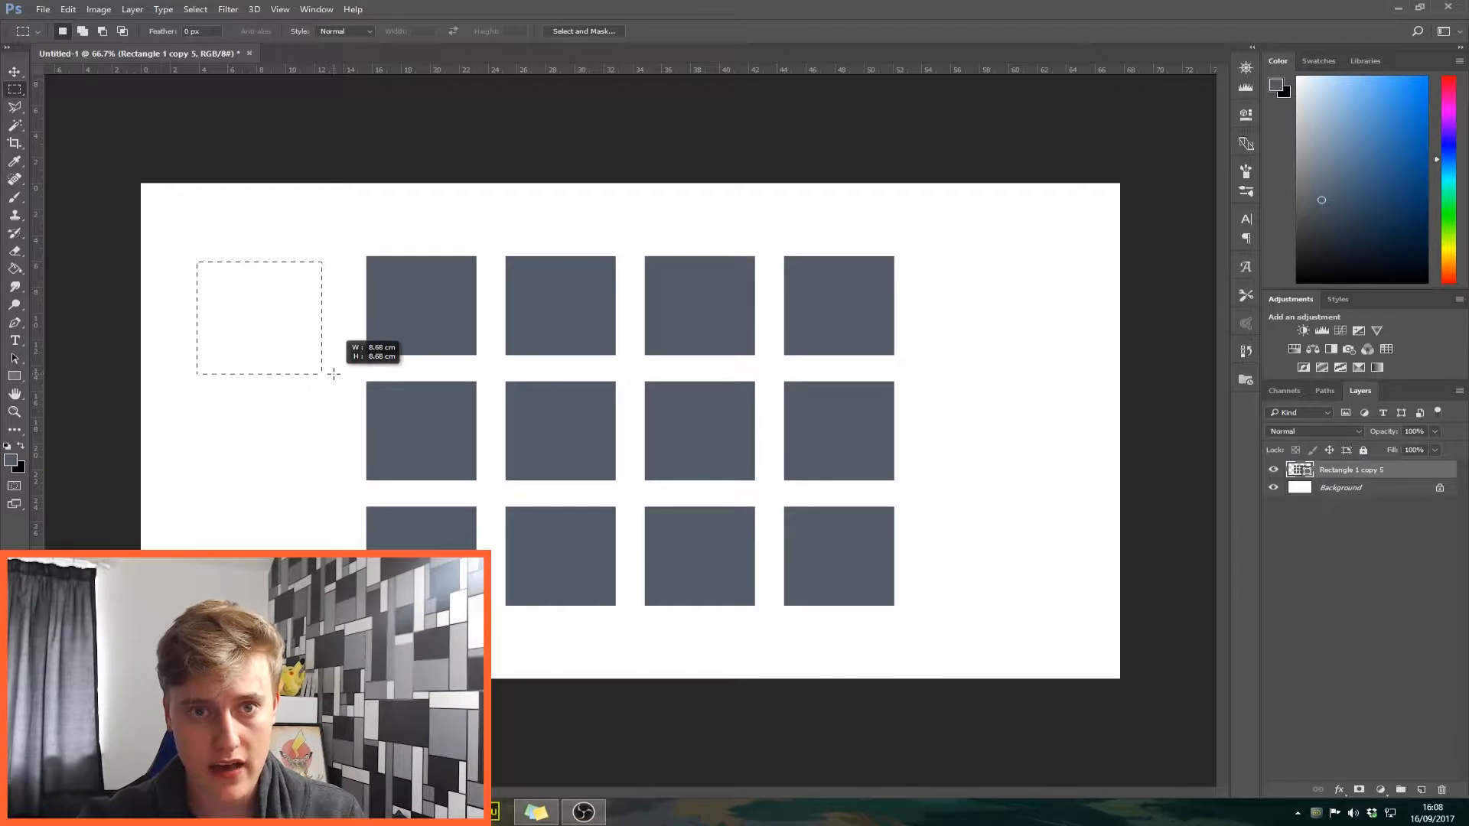
key(ctrl+d)
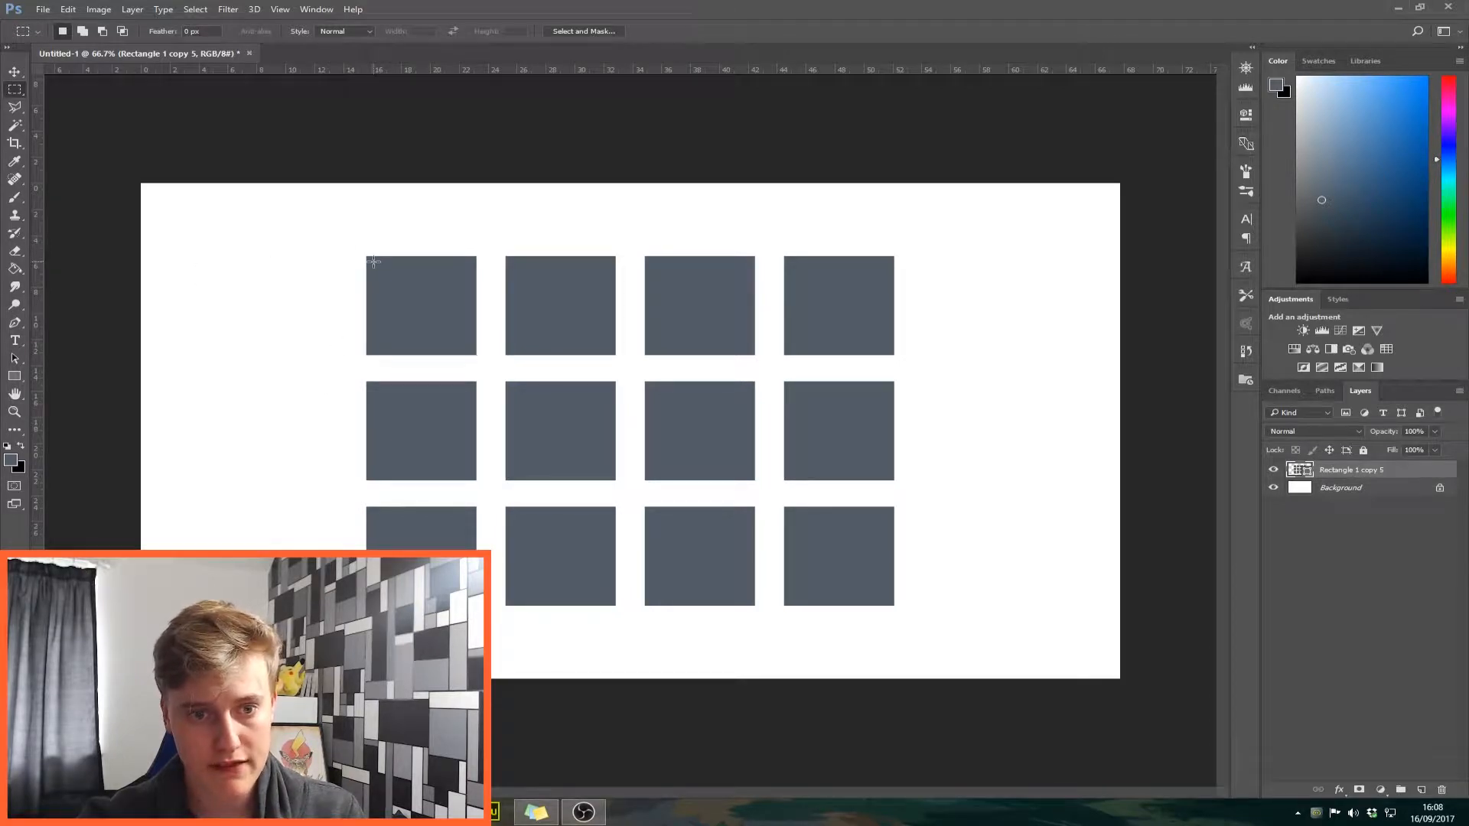
Marquee the inside of the first square in the top row, move that piece out to its left, and deselect
drag(374, 263, 468, 348)
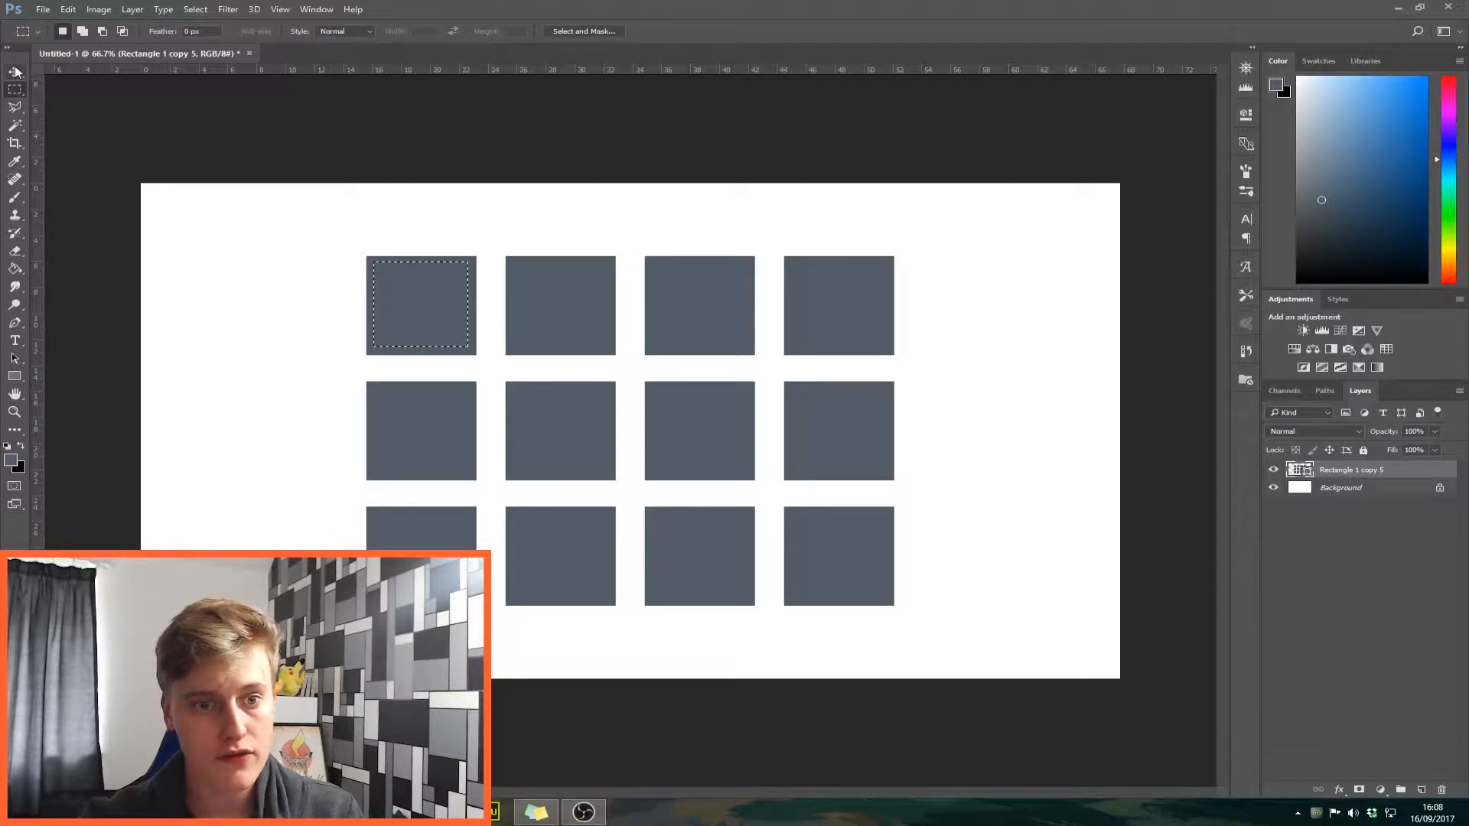
key(v)
drag(437, 292, 324, 291)
click(14, 90)
click(257, 315)
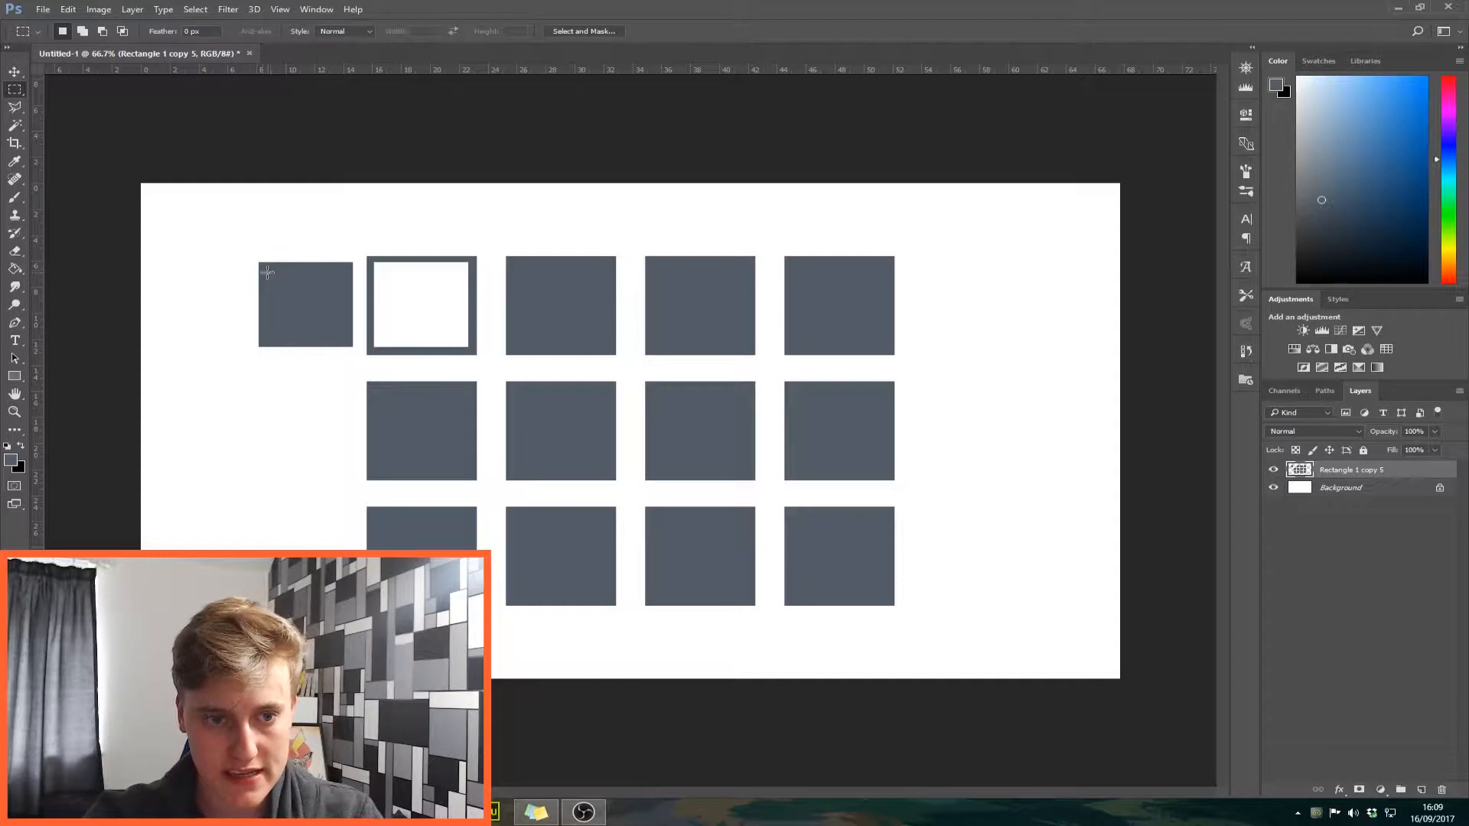
Marquee the inside of the detached piece and move the cut-out centre below its remaining frame
drag(268, 271, 343, 339)
drag(299, 293, 314, 434)
key(ctrl+z)
click(15, 71)
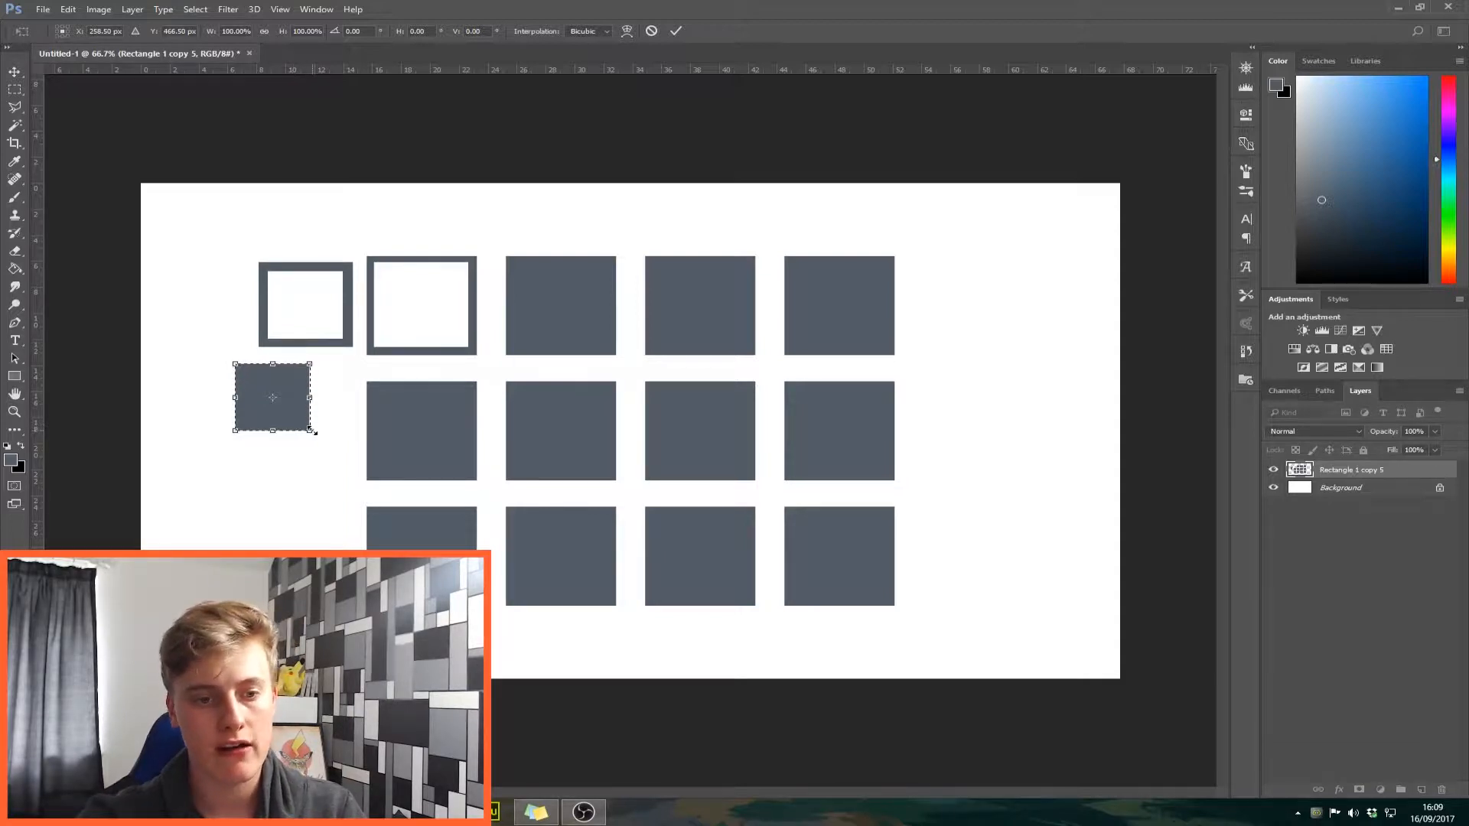
Try to enlarge the small cut-out square with a free transform, and clear the selection
drag(313, 432, 681, 633)
key(Escape)
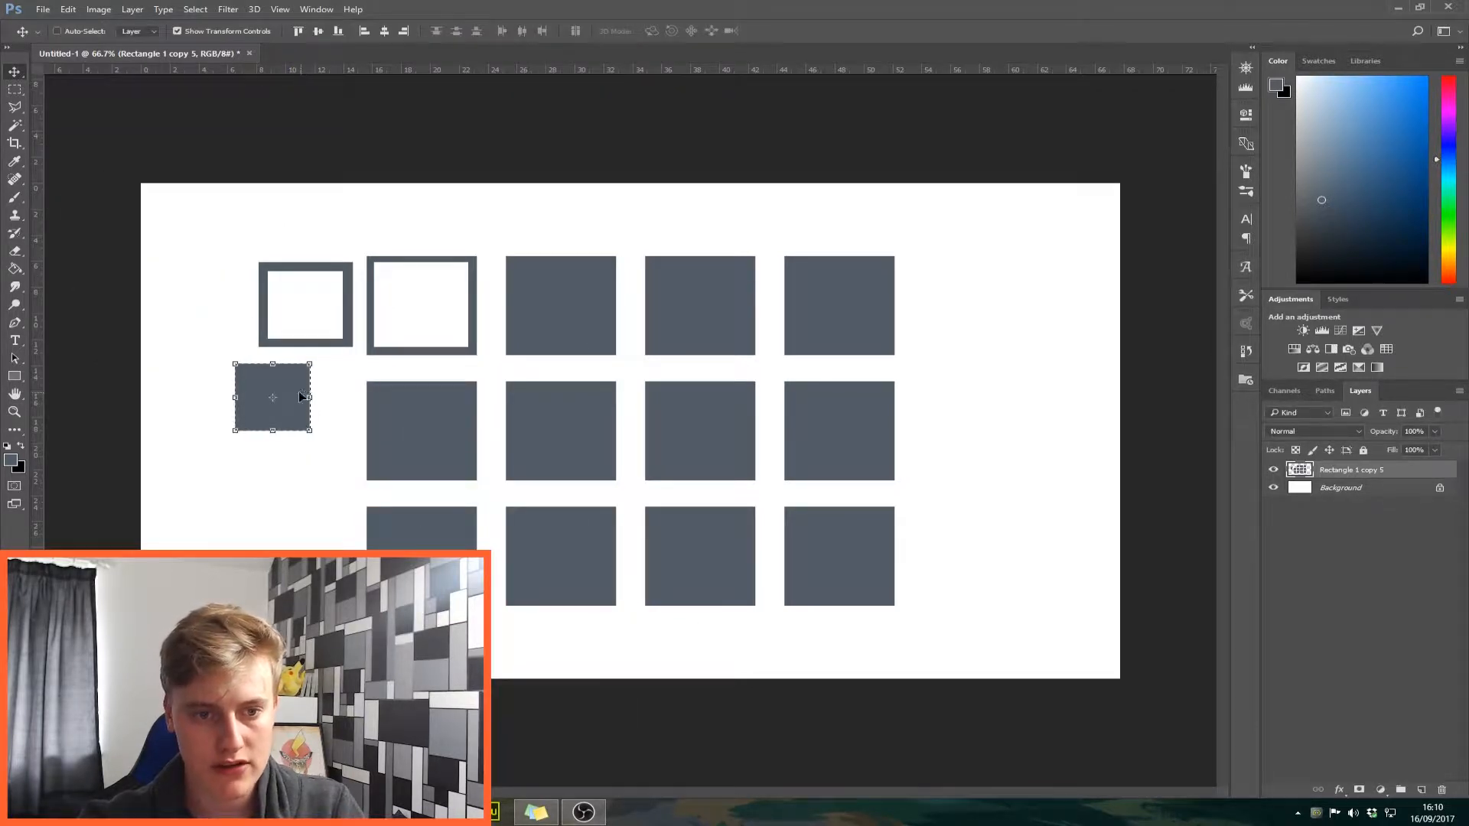
key(ctrl+d)
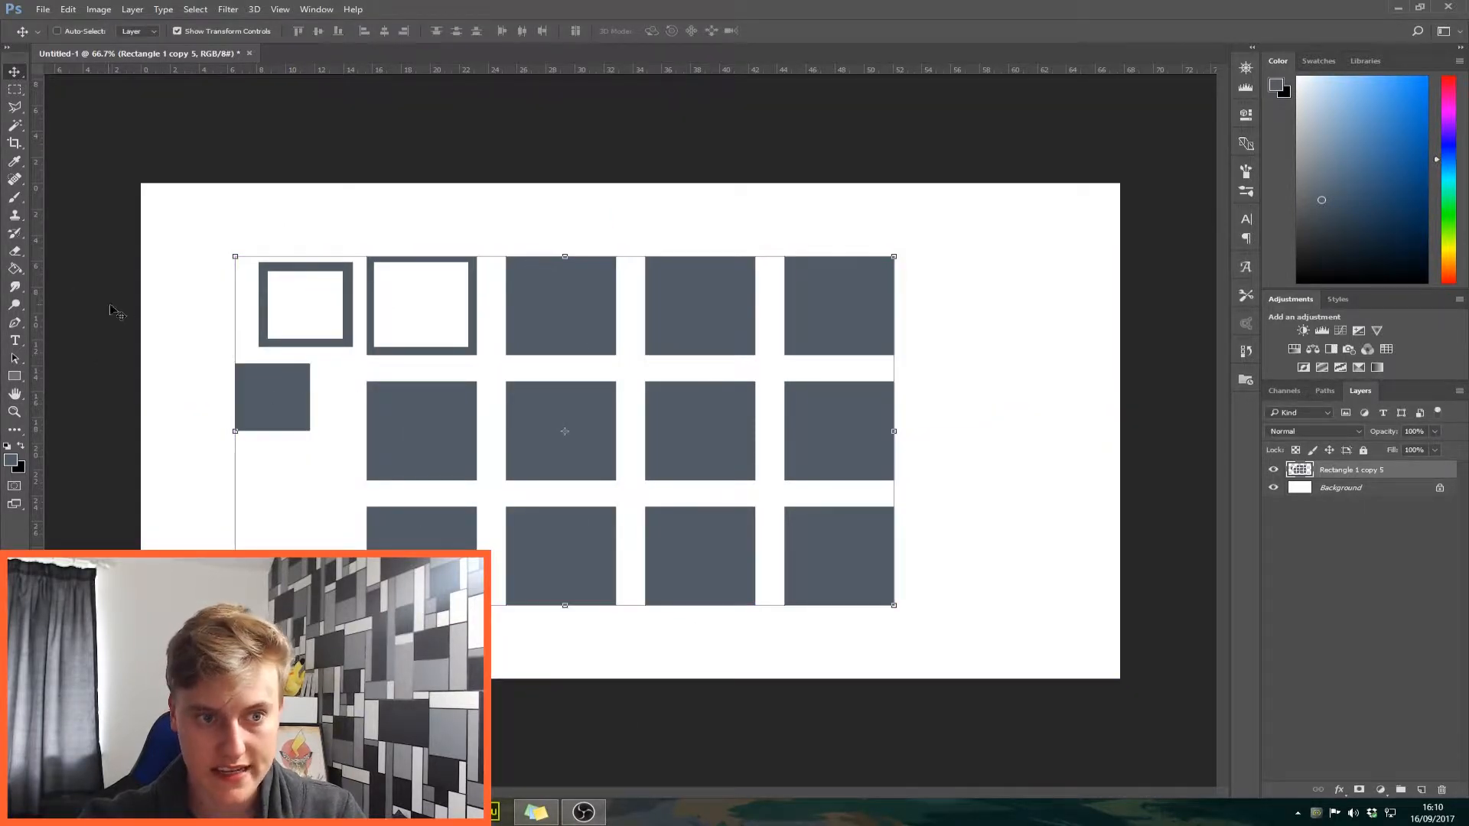
Move all the squares right and slightly up, and detach the small frame's top edge to below the small square
drag(937, 408, 948, 408)
mouse_move(457, 331)
mouse_down()
mouse_move(498, 383)
mouse_move(475, 383)
mouse_move(452, 355)
mouse_up()
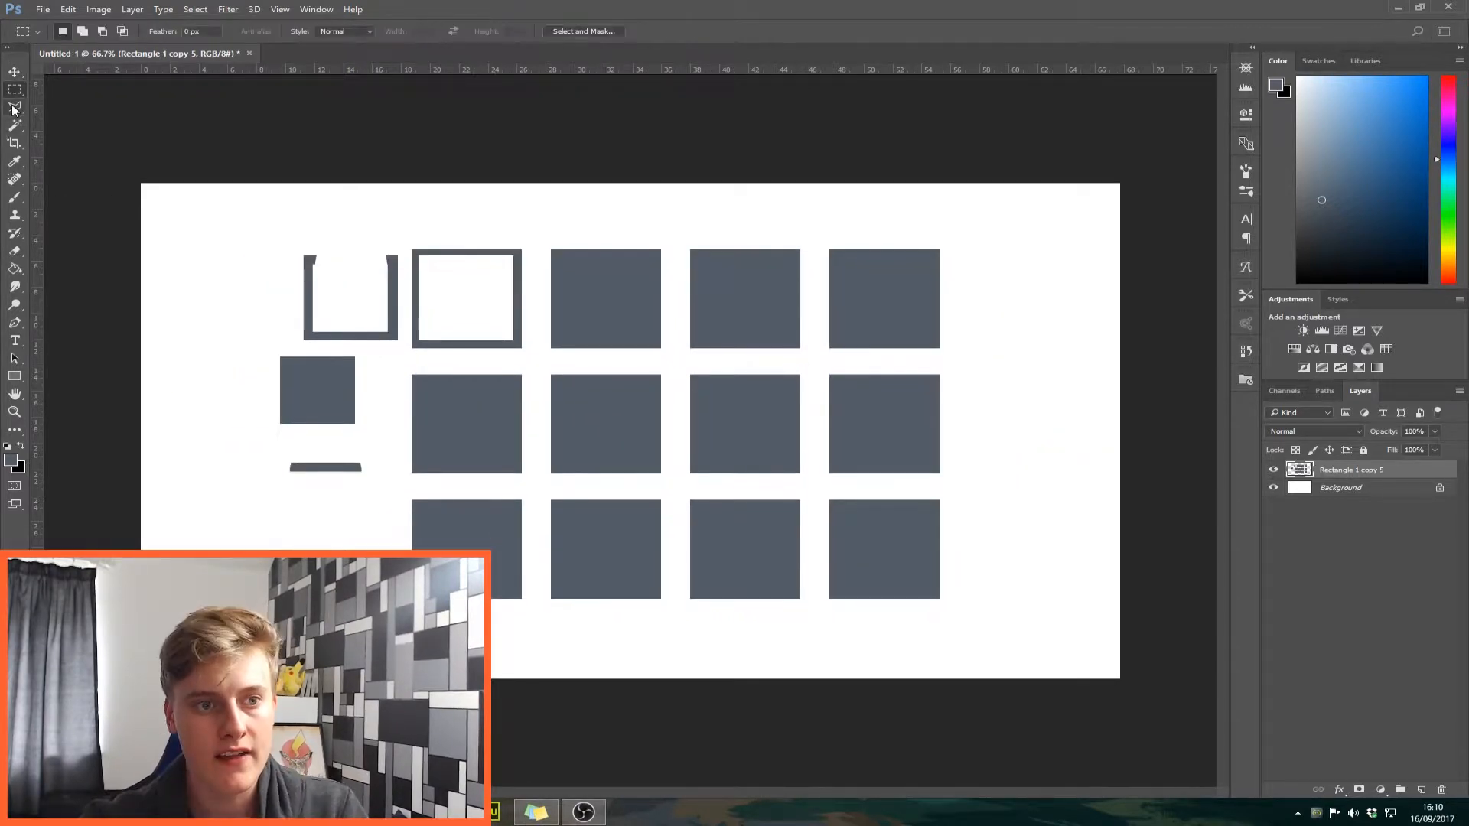
Outline a triangle over the top row's second square with the Polygonal Lasso, move the piece to the canvas's upper-left corner, and deselect
click(13, 109)
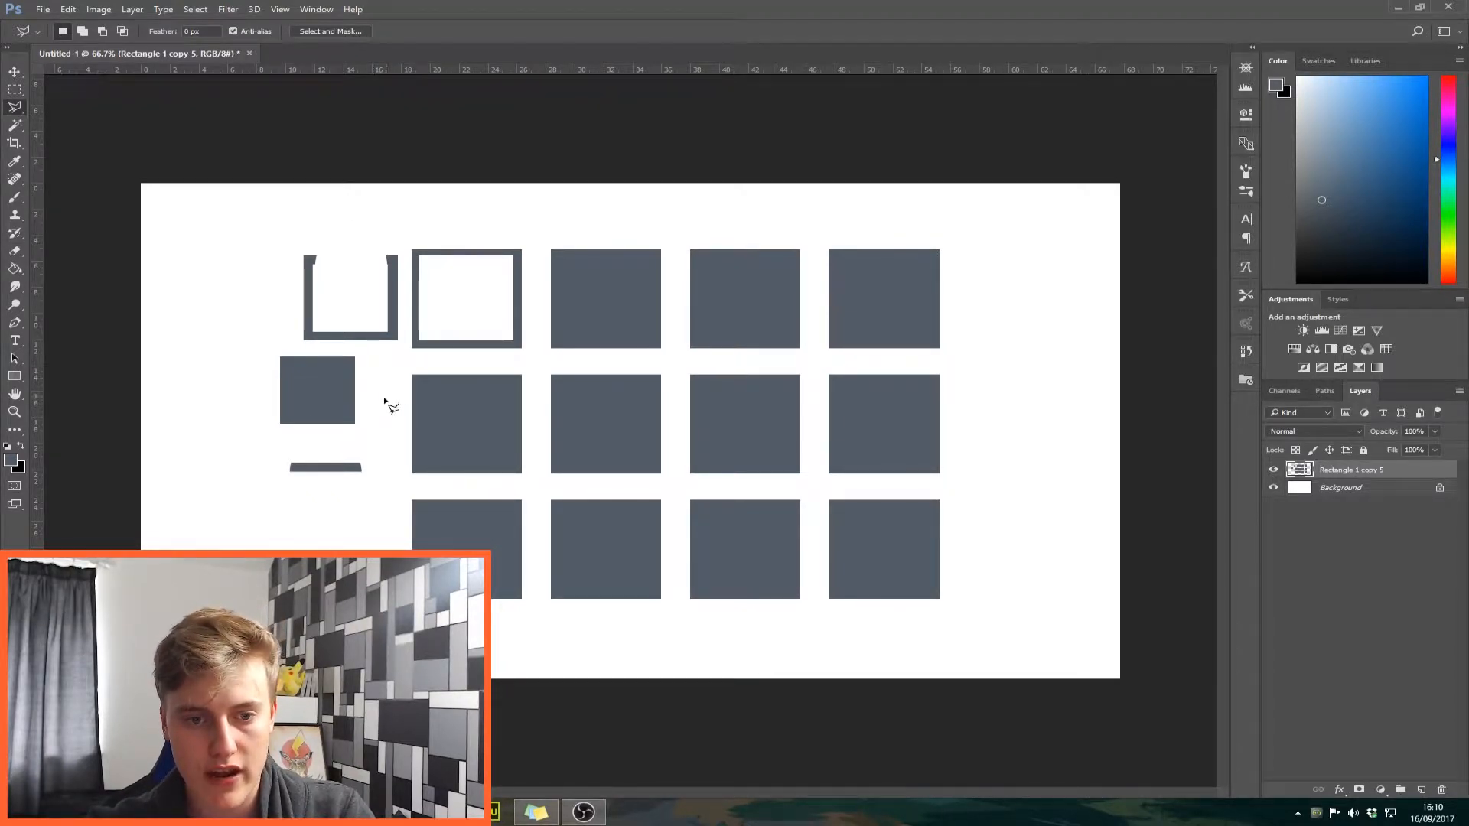
click(577, 206)
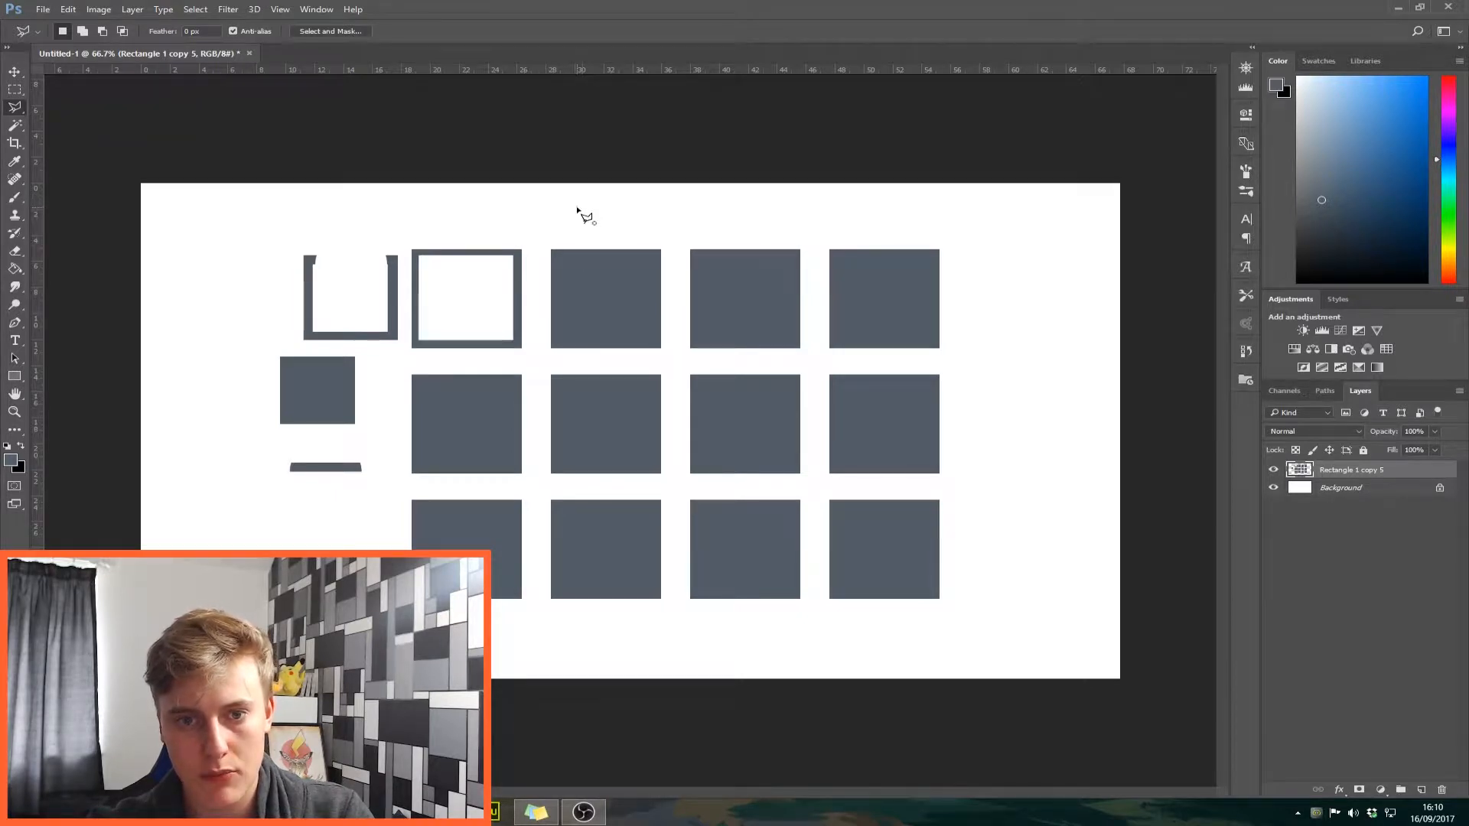
click(565, 366)
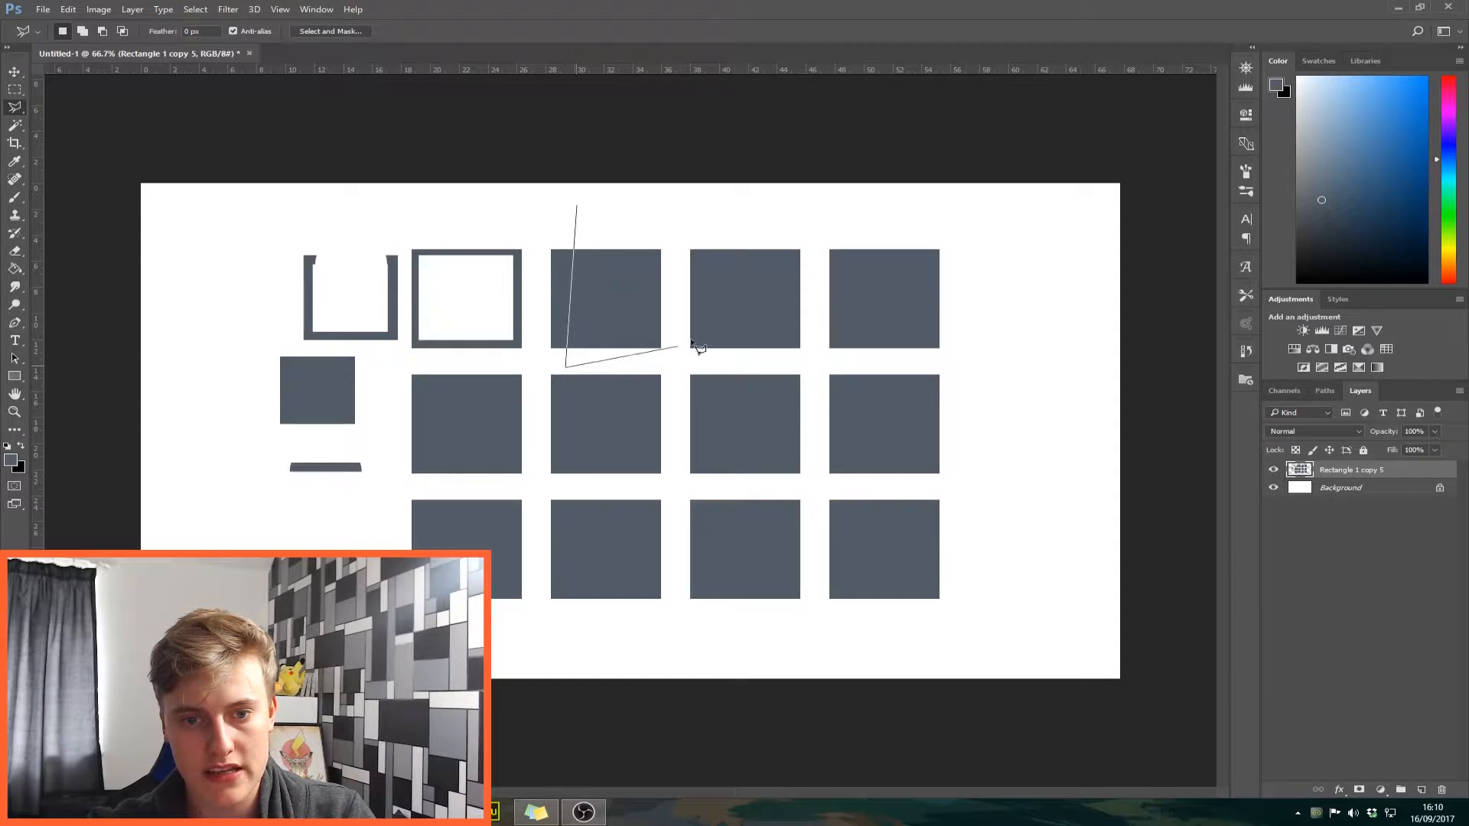
click(680, 292)
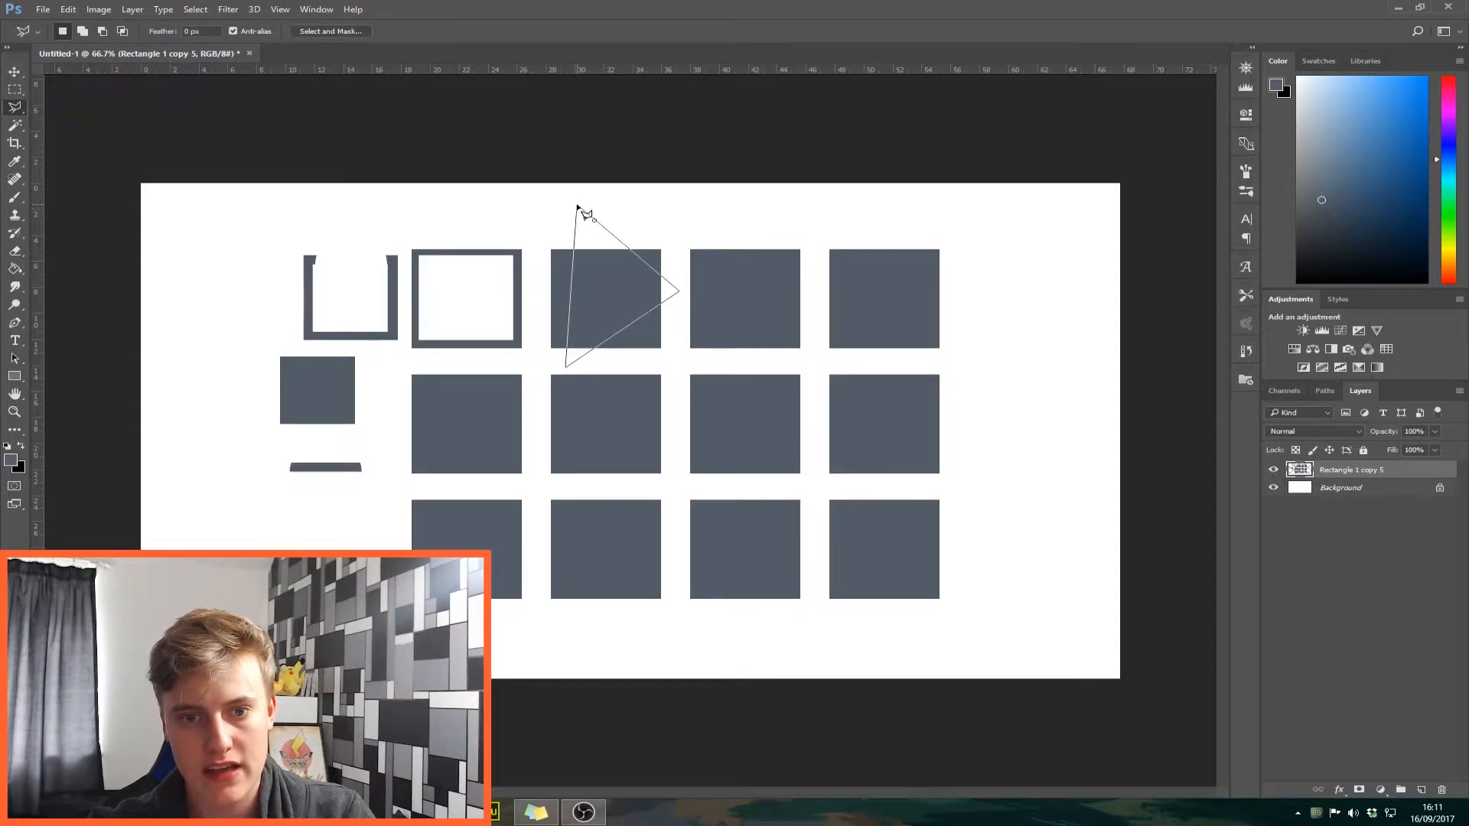
click(586, 214)
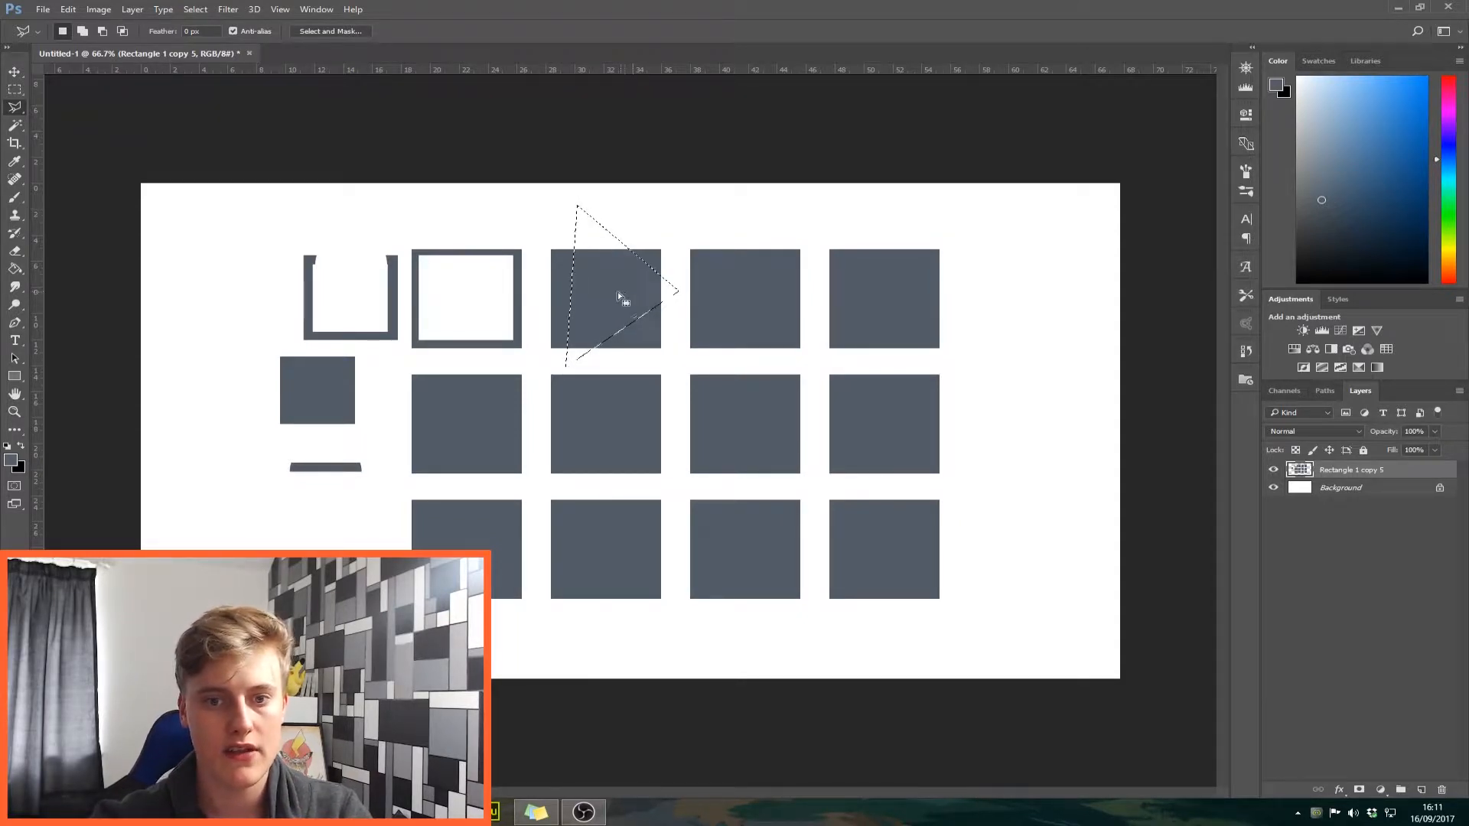
key(v)
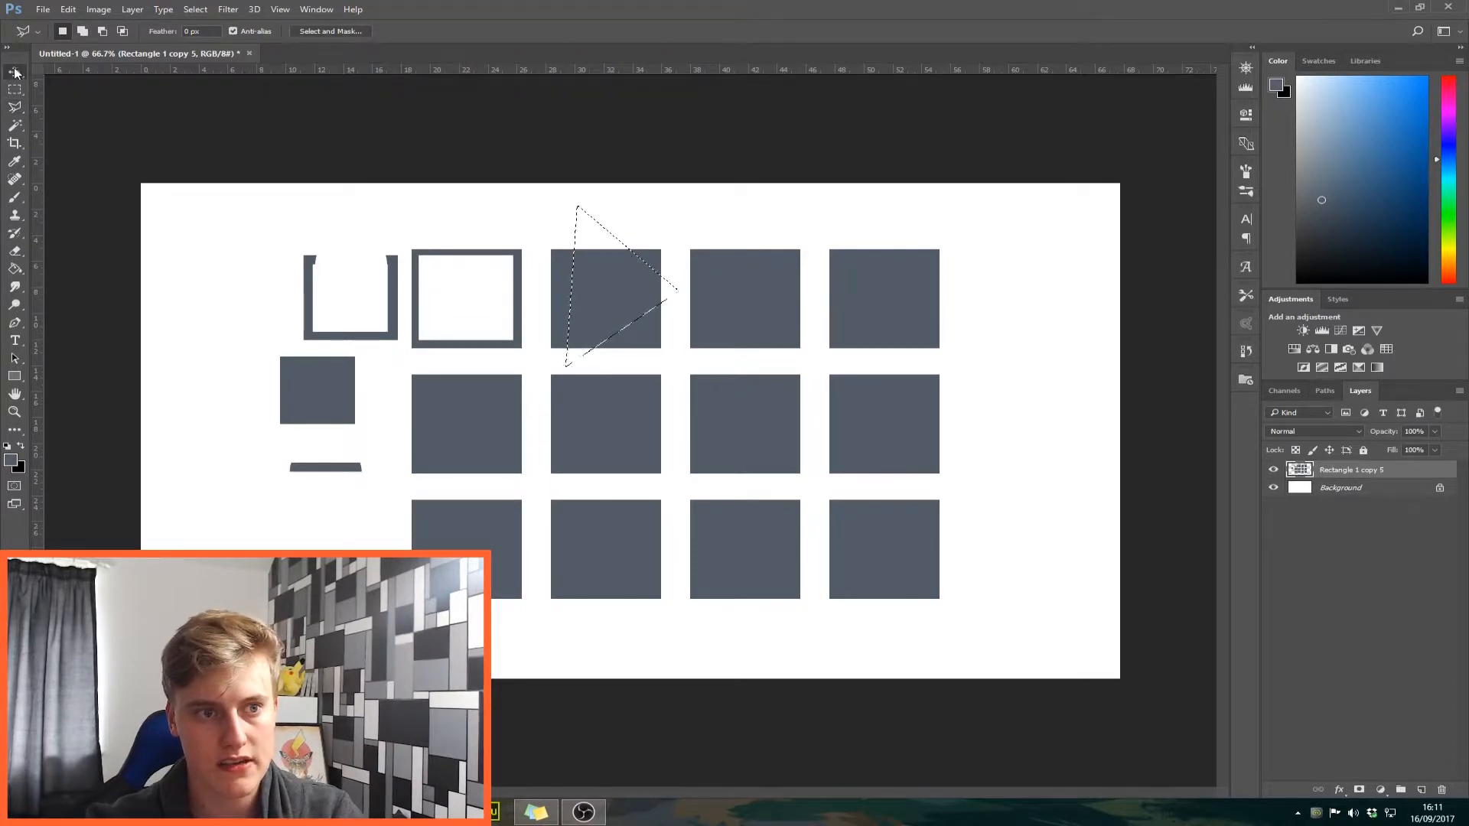
drag(577, 273, 218, 222)
key(ctrl+d)
Outline a four-sided Polygonal Lasso selection over the top row's third square, extending above its upper edge
key(m)
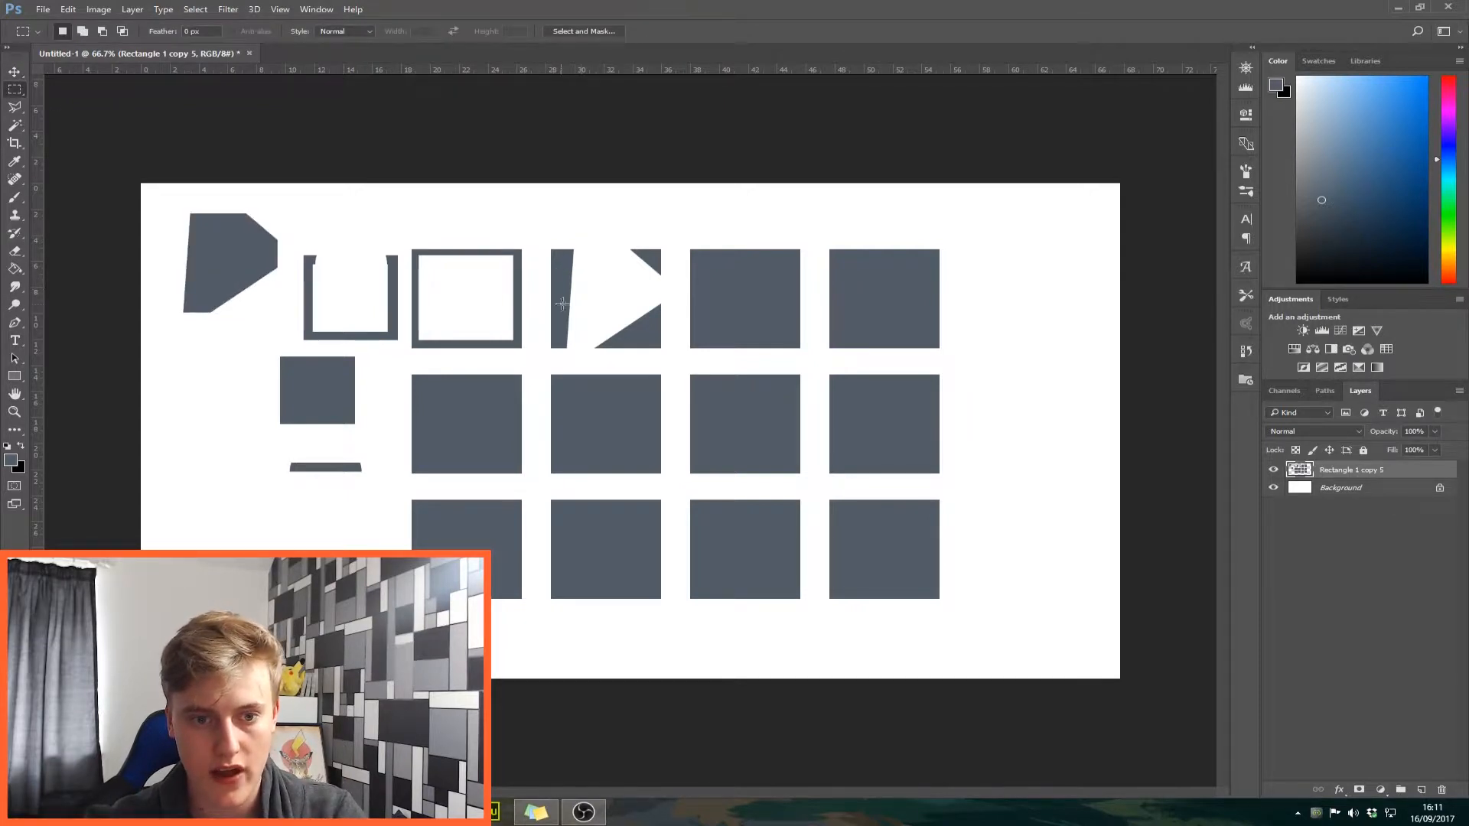
key(l)
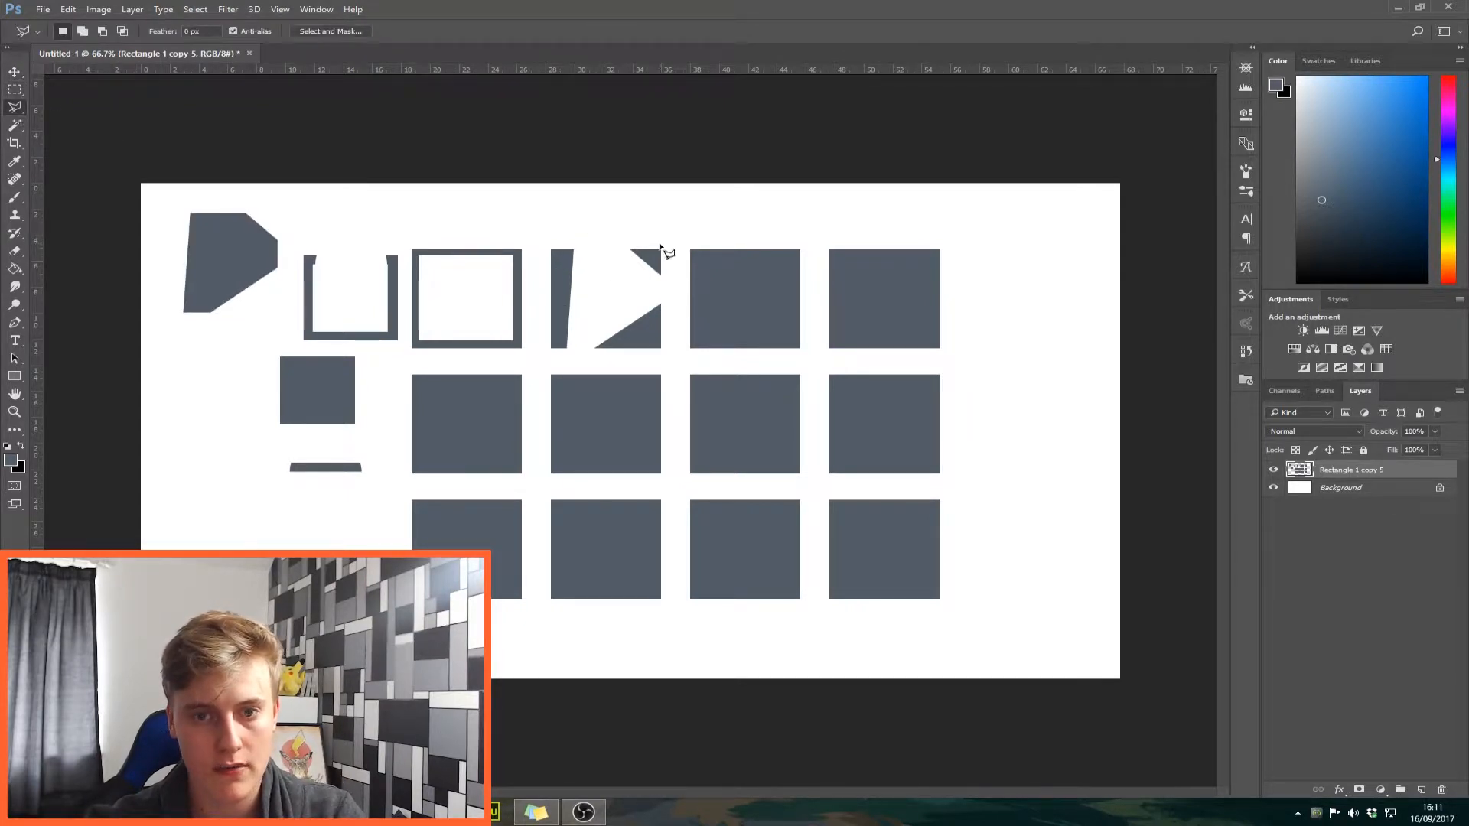
click(705, 237)
click(705, 335)
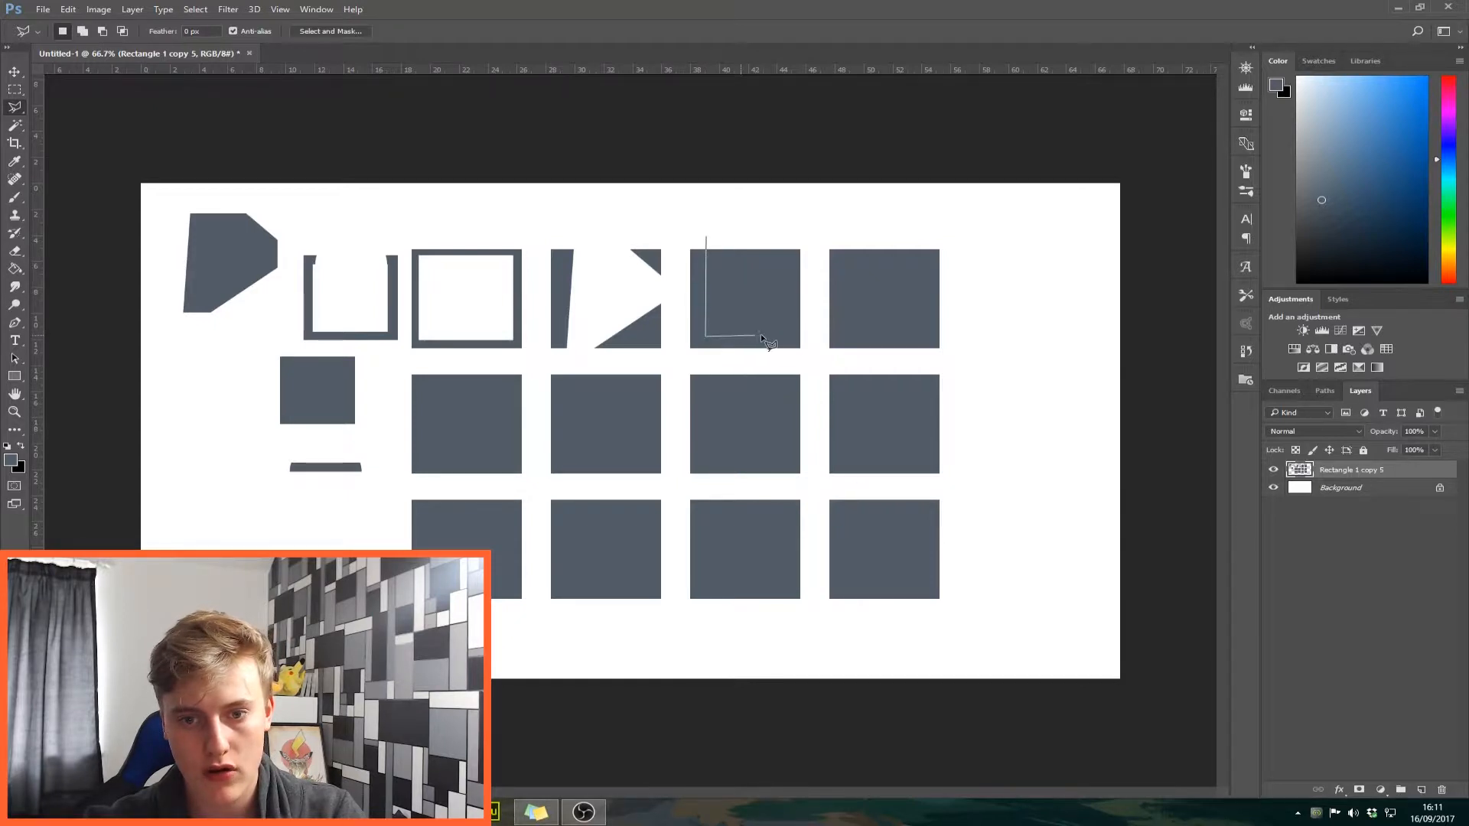
click(784, 335)
click(785, 234)
click(705, 235)
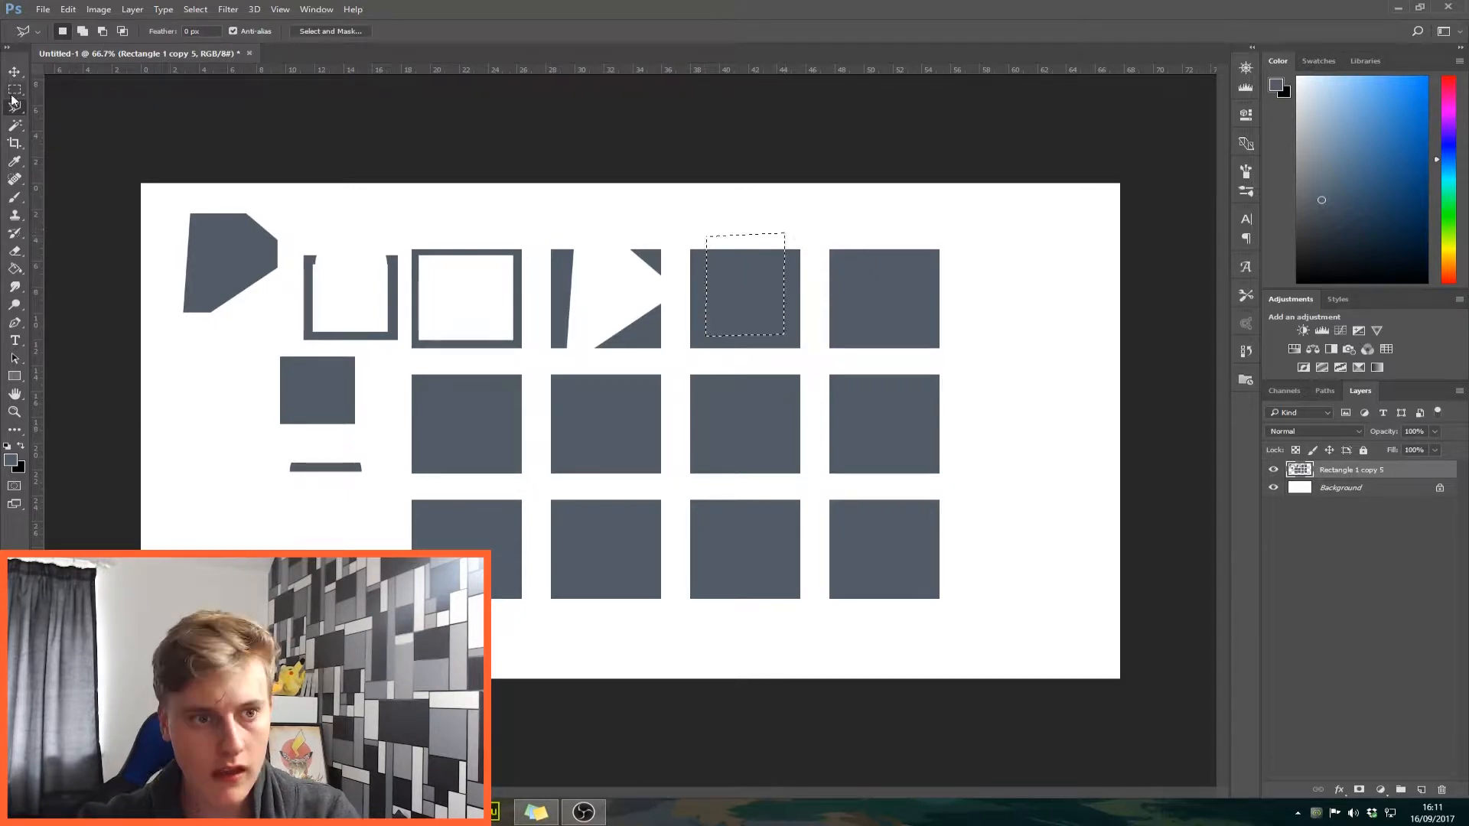
Subtract the upper part of the lasso selection with a rectangular marquee, keeping only an area inside the third square
click(16, 91)
click(76, 90)
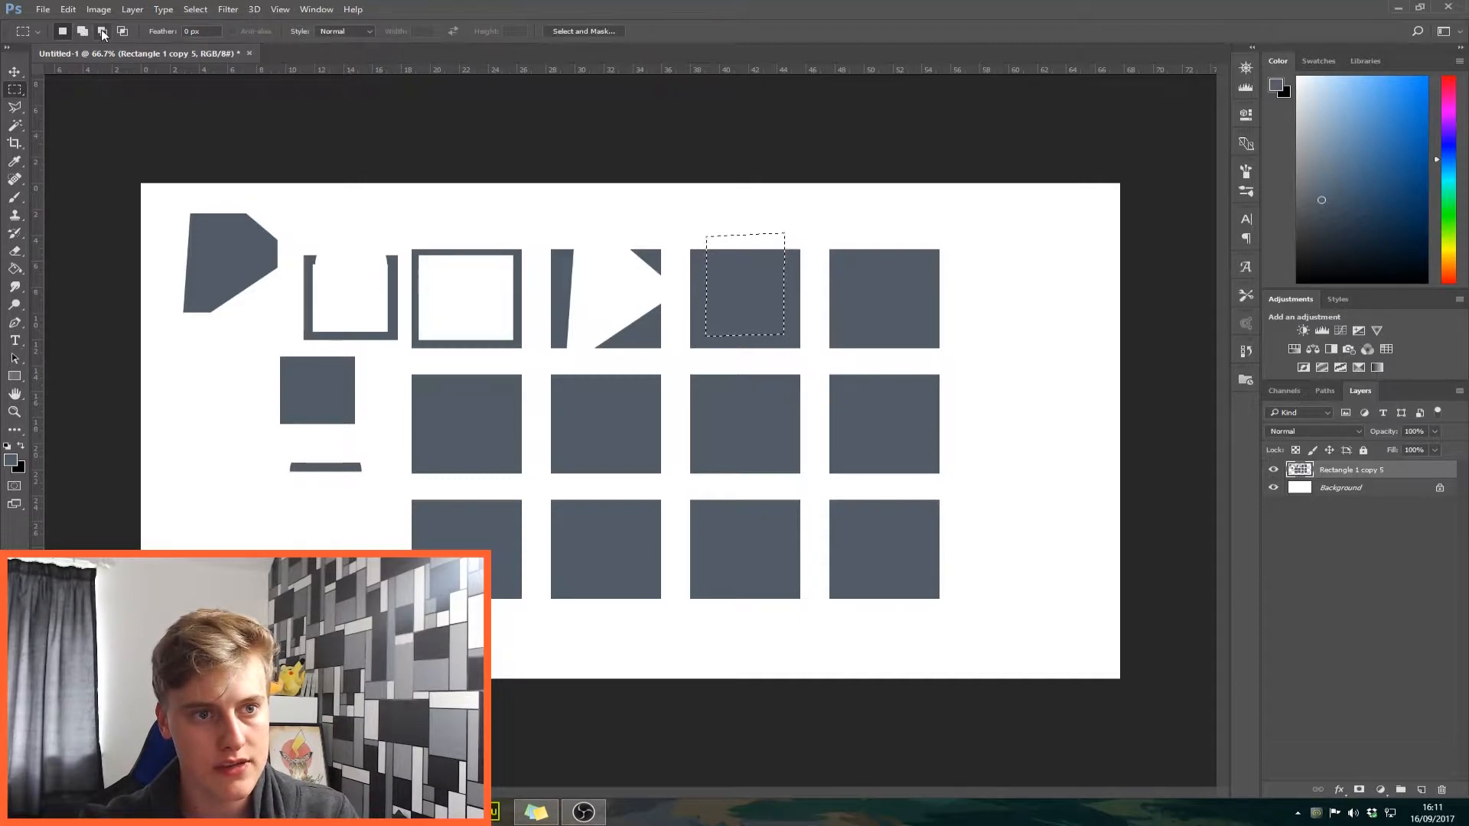
drag(677, 214, 803, 265)
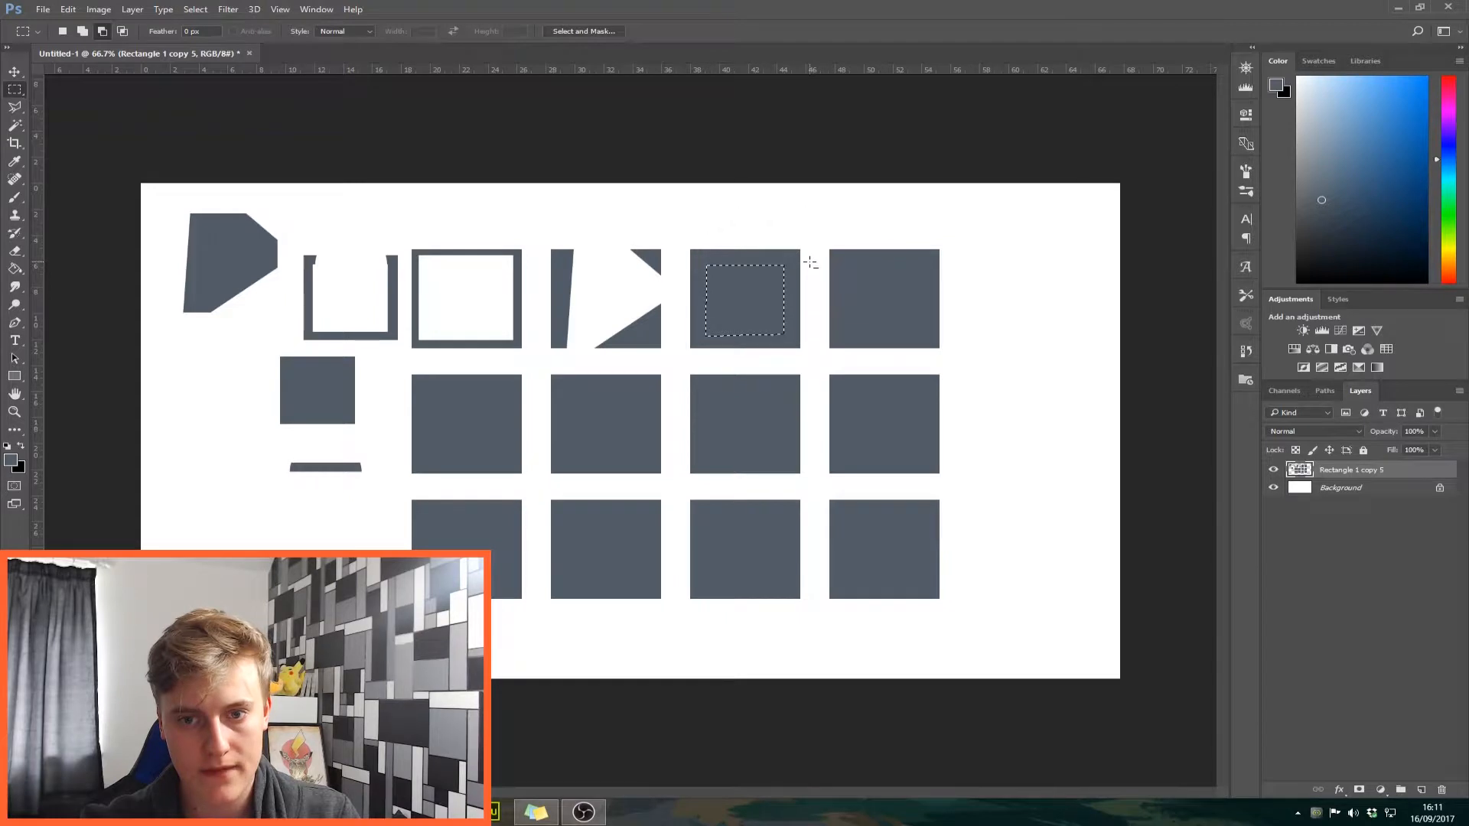
key(v)
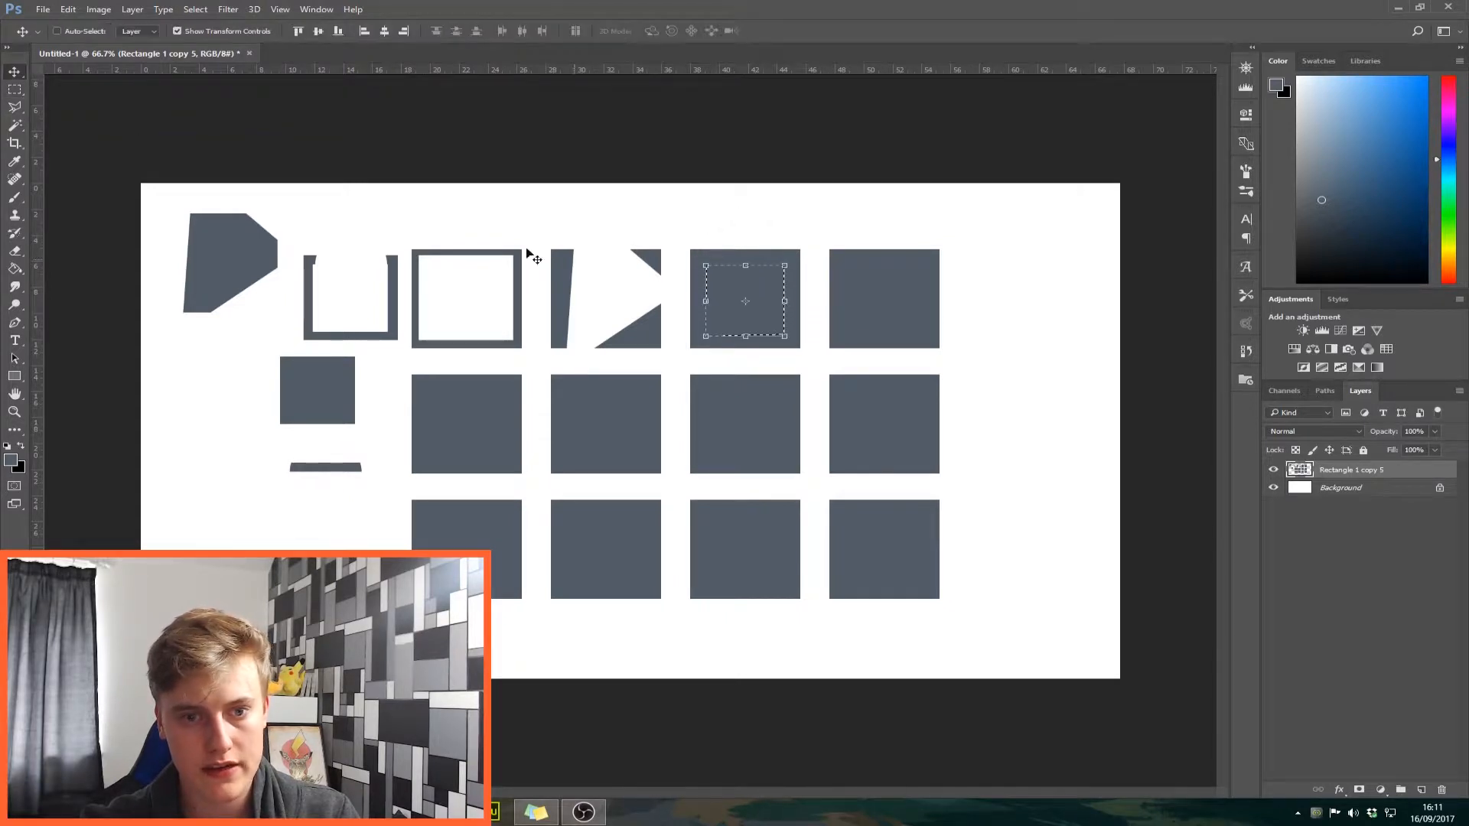
Move the selected piece to the right of the top row, deselect it, and return the rectangular marquee to new-selection mode
drag(744, 306, 1008, 280)
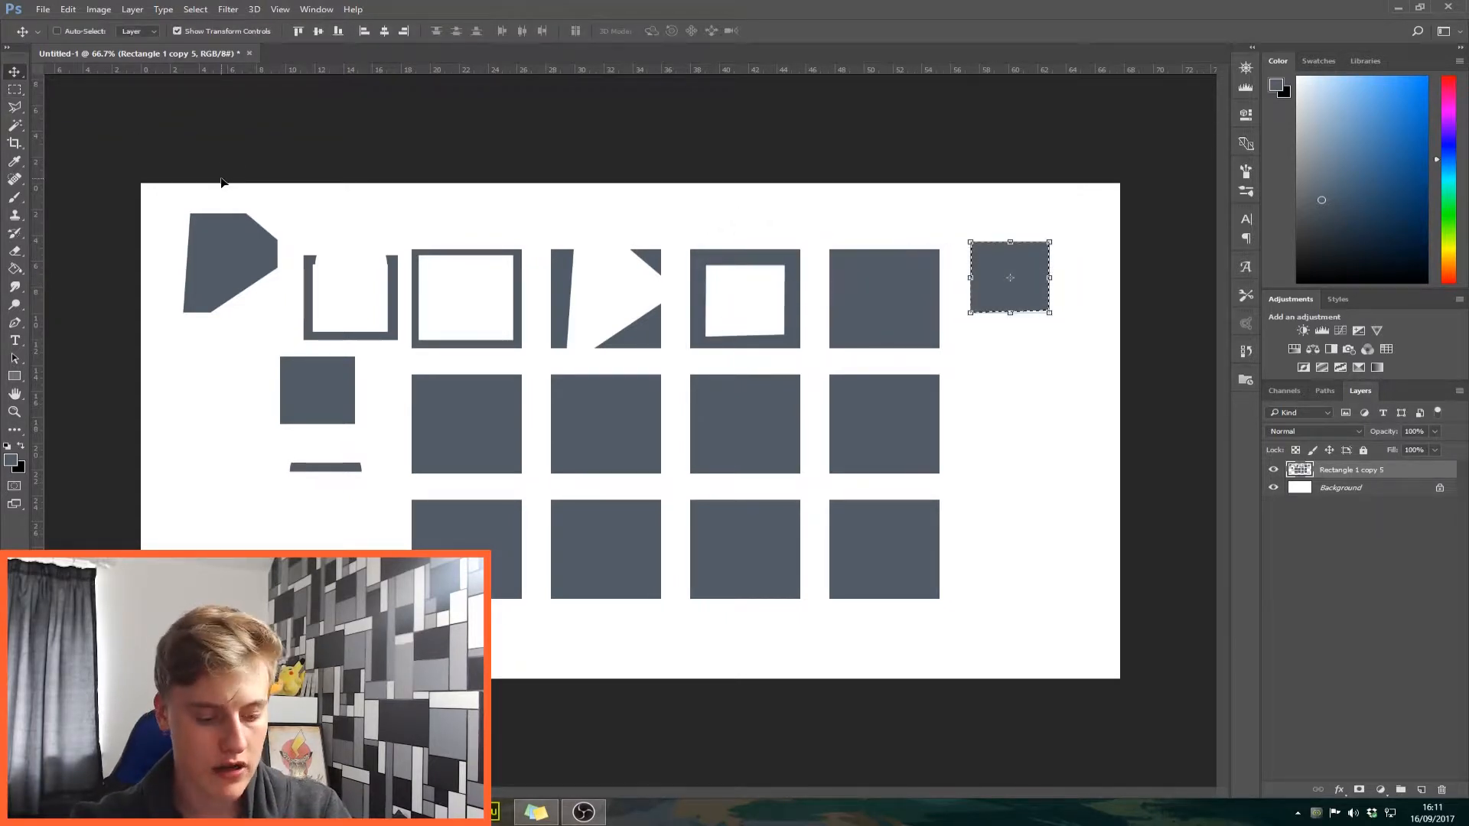
key(ctrl+d)
key(m)
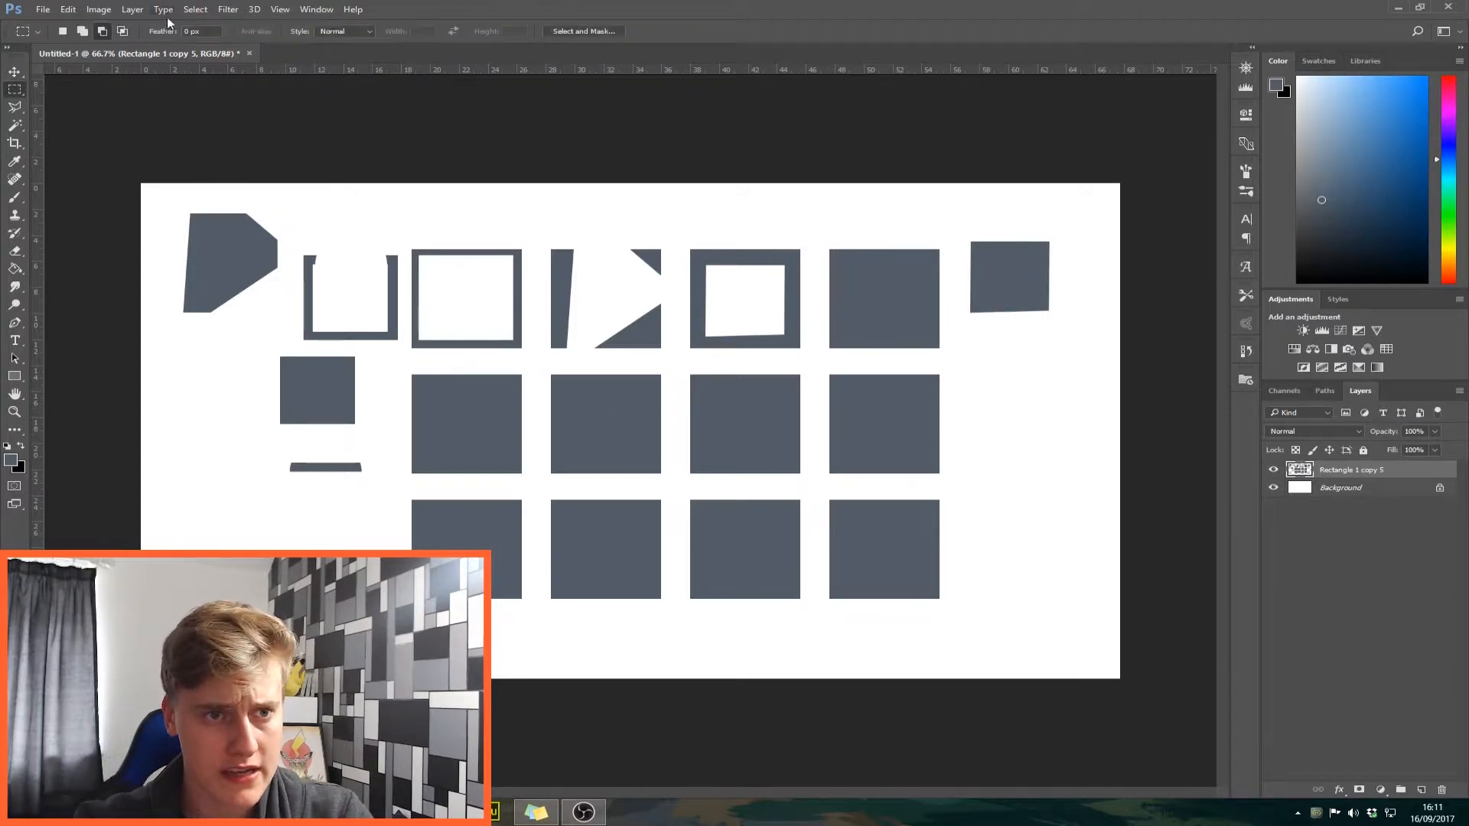
click(58, 32)
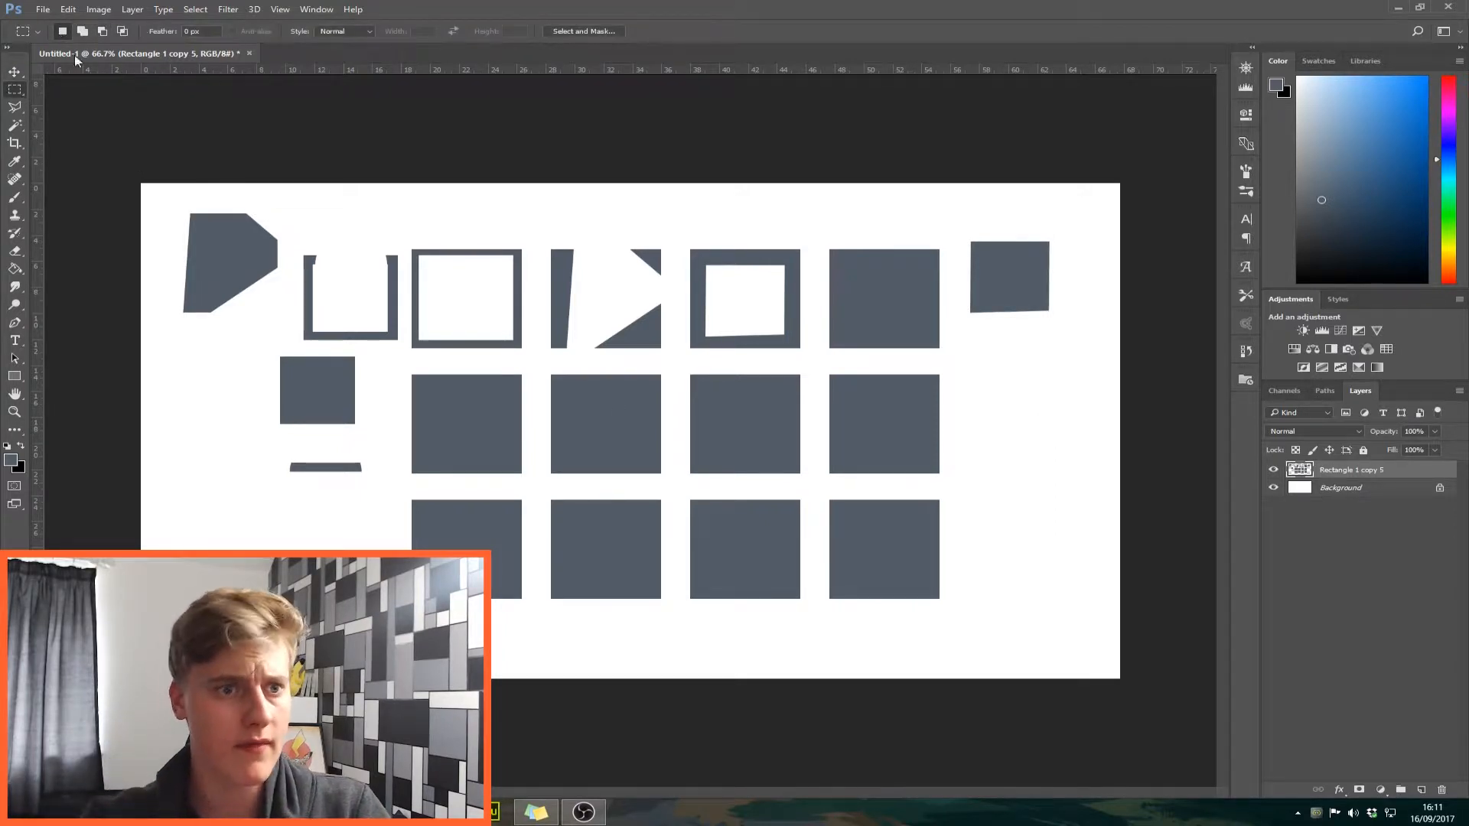
Try to lift an oval piece out of the top row's last square with the freehand Lasso, undo the move, and deselect
click(16, 113)
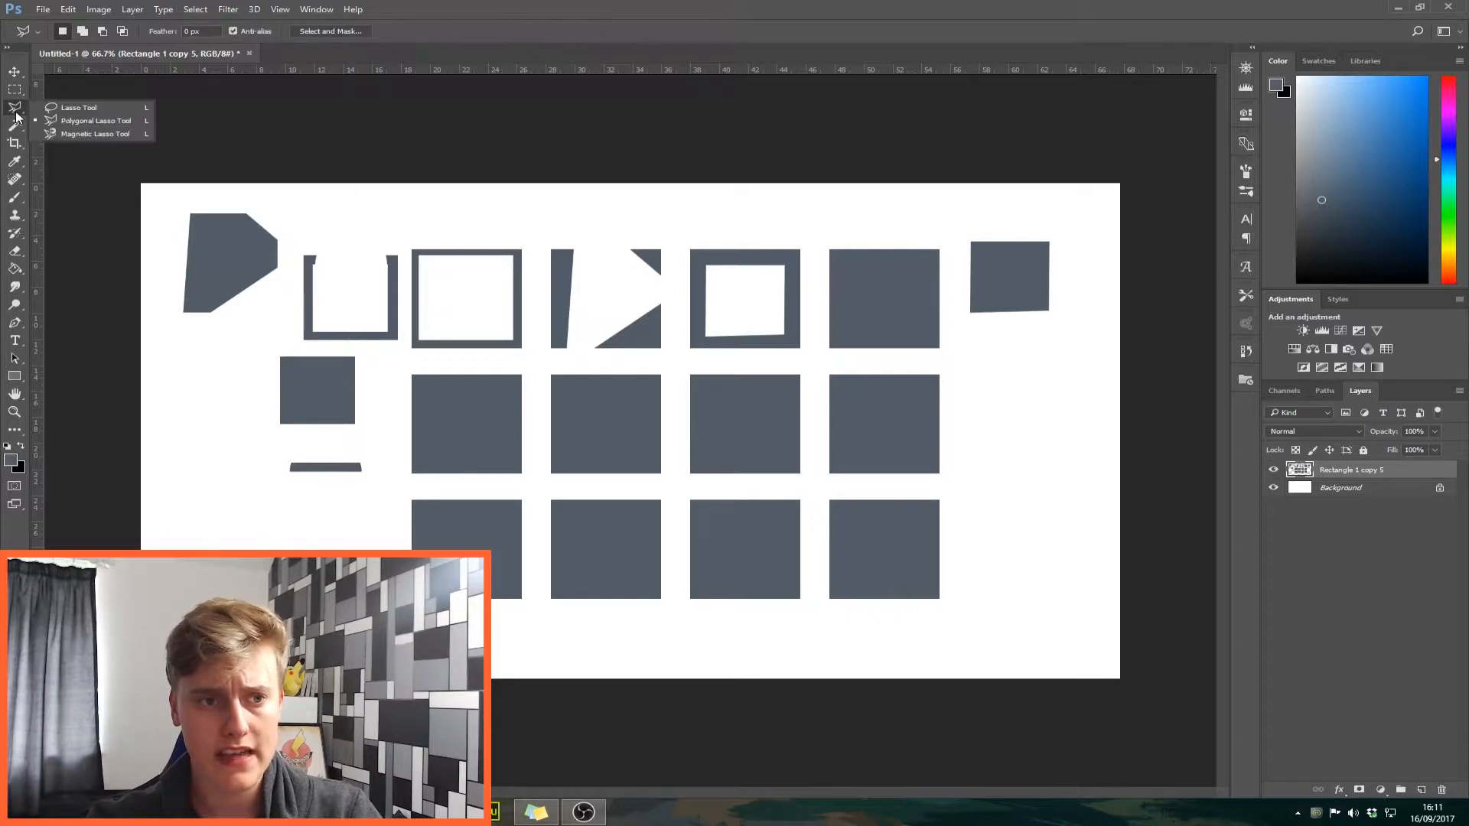
click(54, 111)
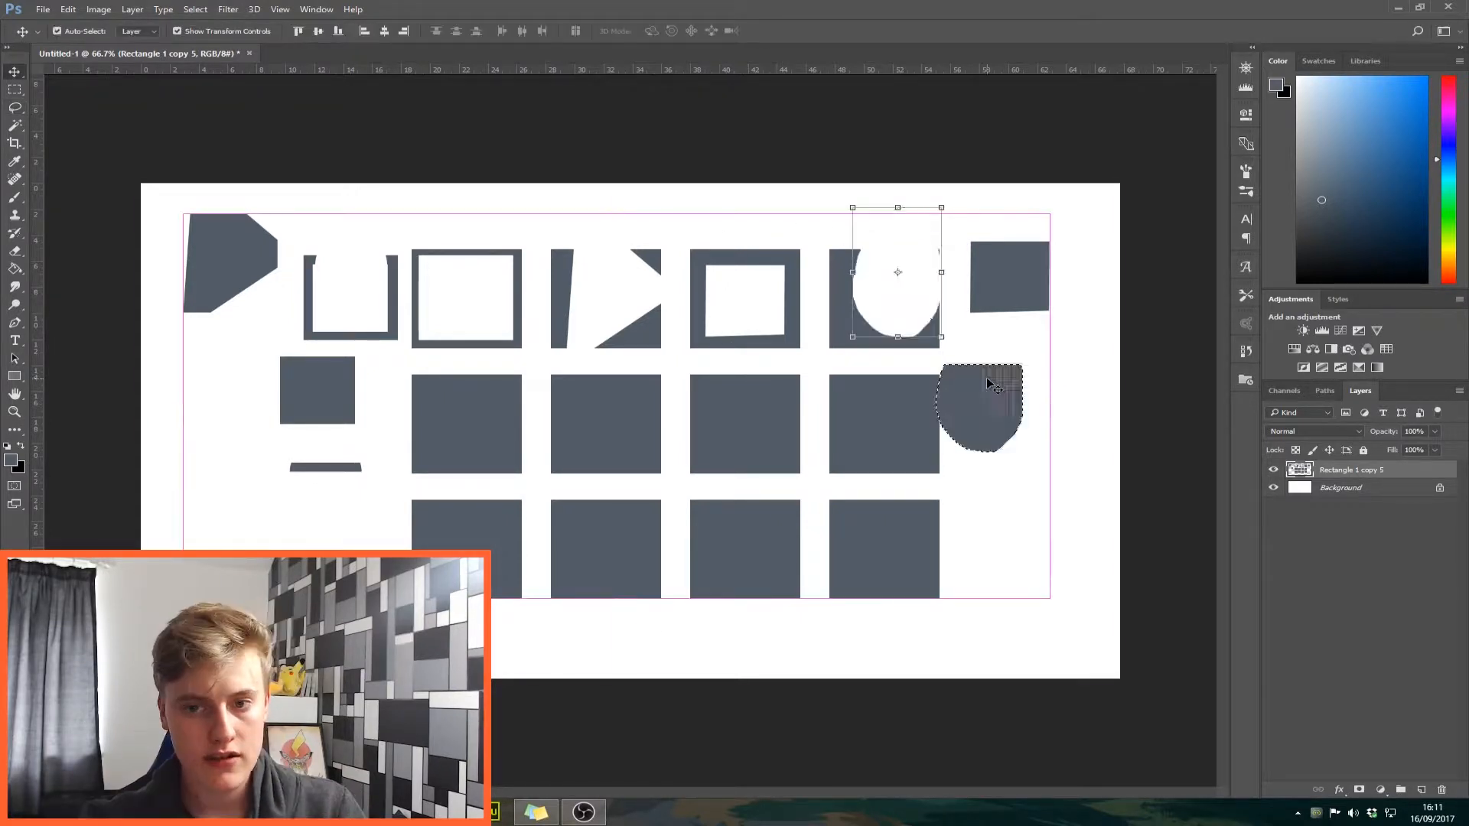
key(ctrl+z)
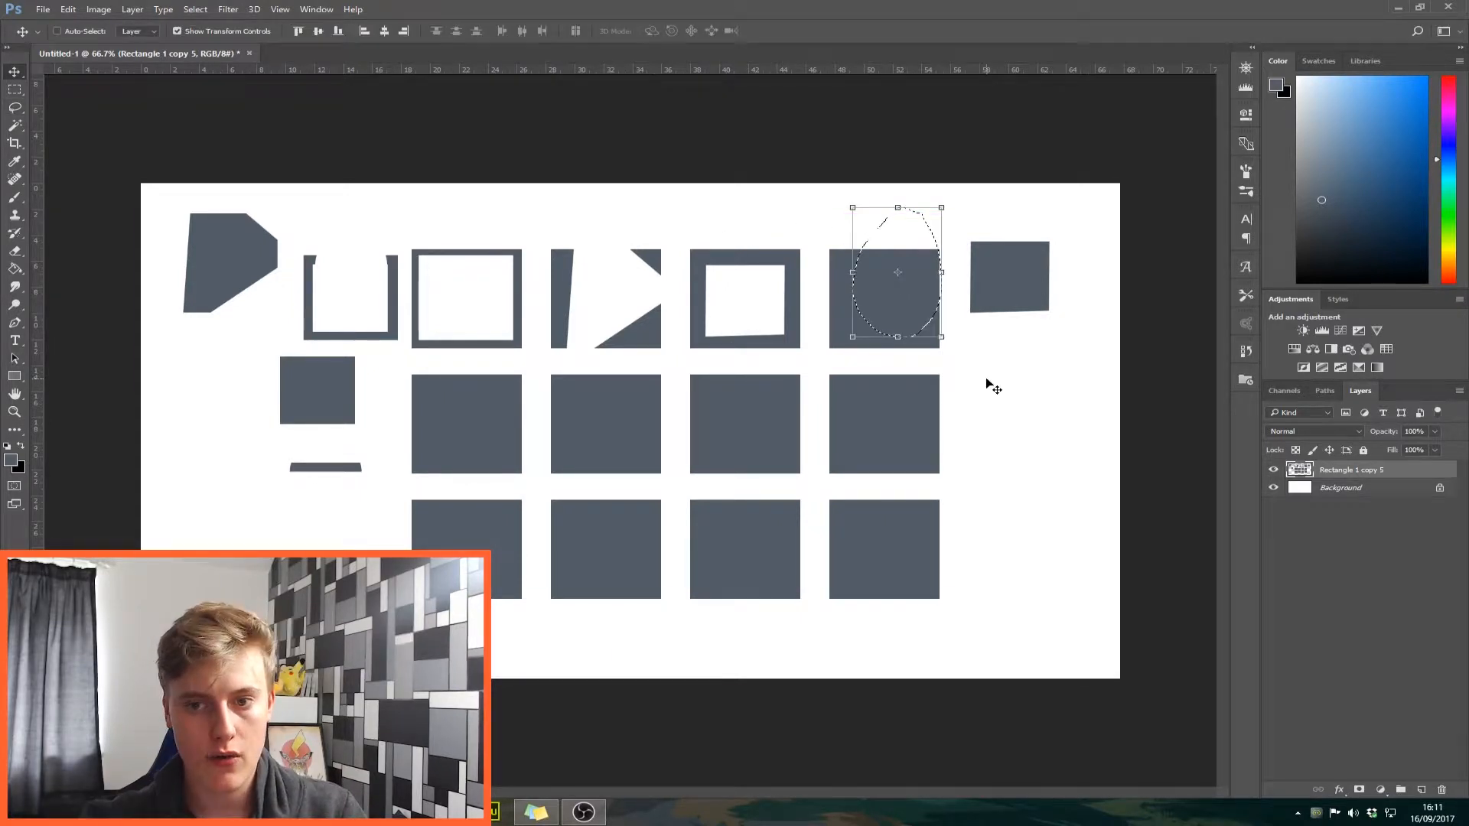
key(ctrl+d)
Outline a swirling shape over the second row's first square with the freehand Lasso, move the piece to the canvas's lower left, and deselect
click(14, 113)
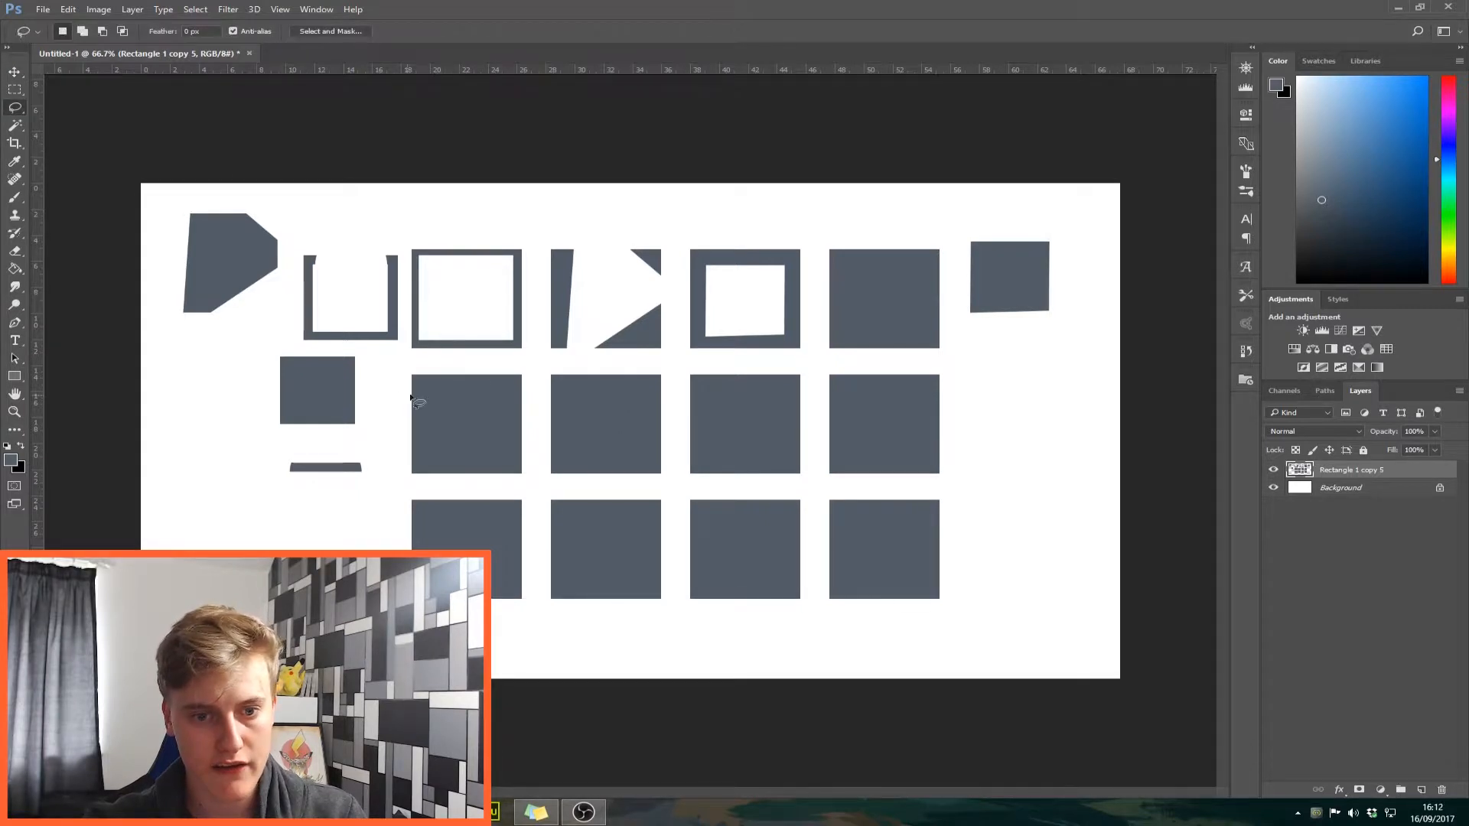
drag(417, 395, 480, 395)
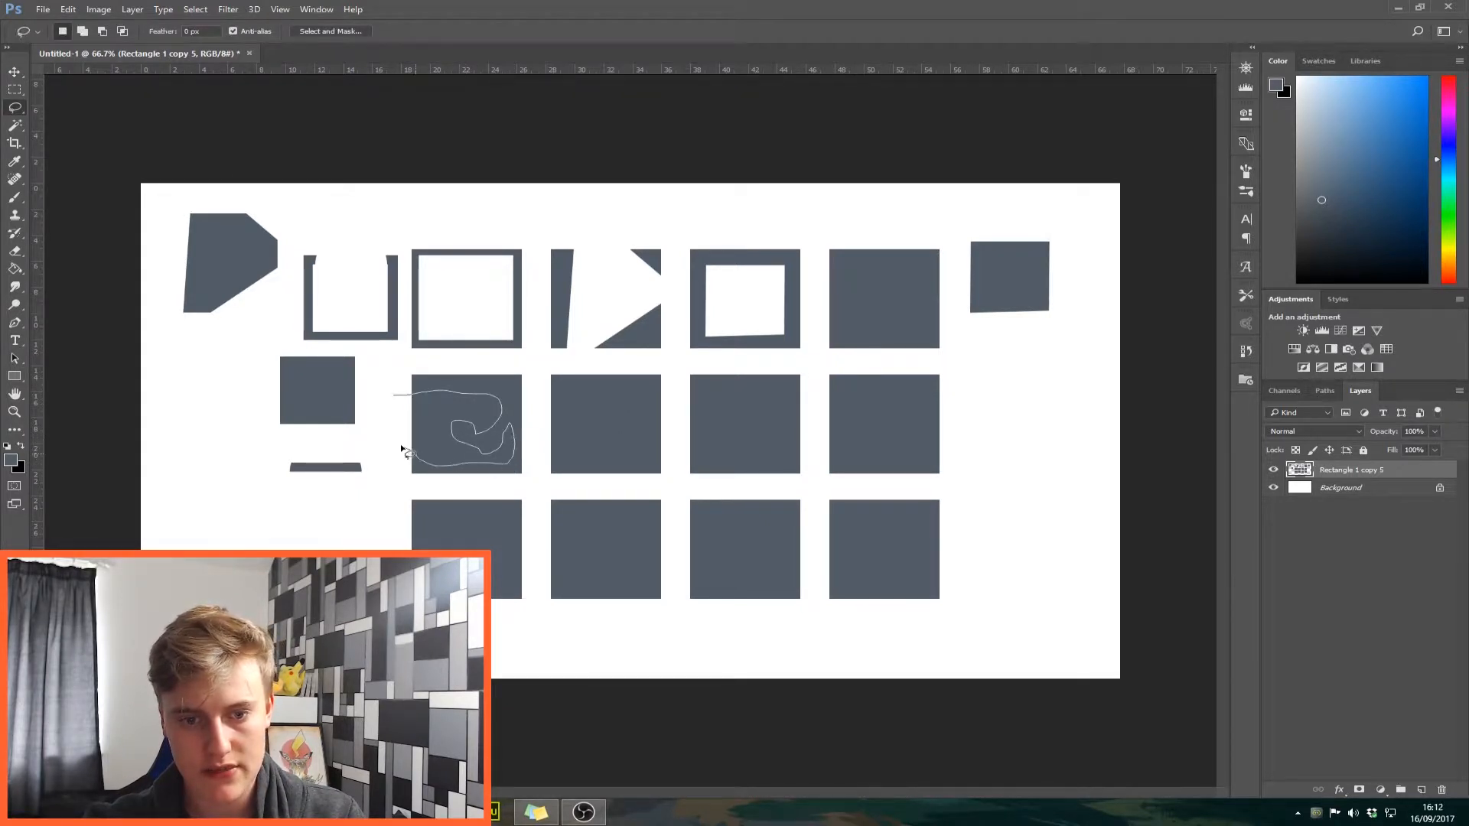
mouse_move(401, 443)
mouse_down()
mouse_move(382, 400)
mouse_move(248, 519)
mouse_up()
key(v)
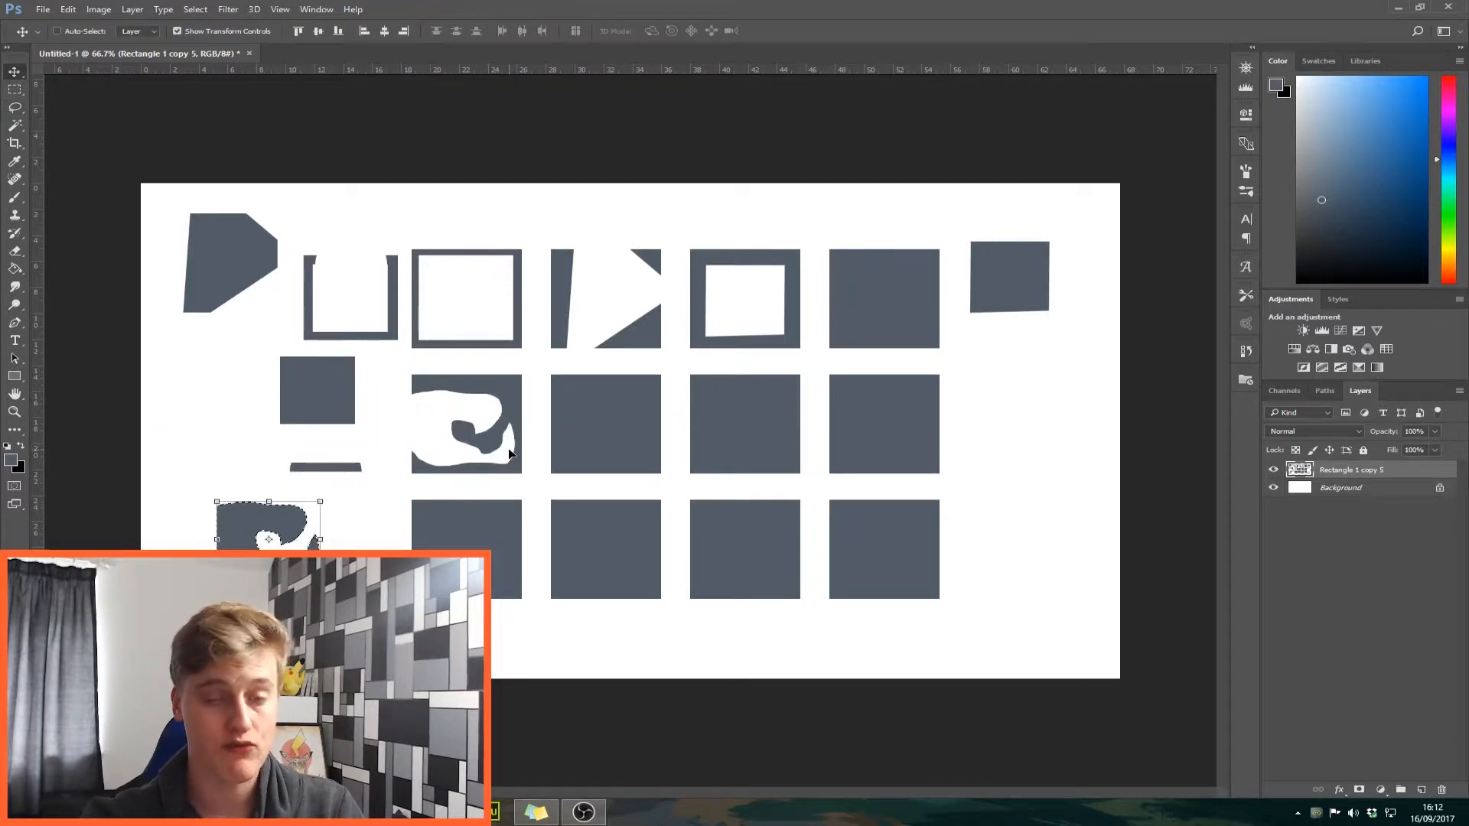
key(m)
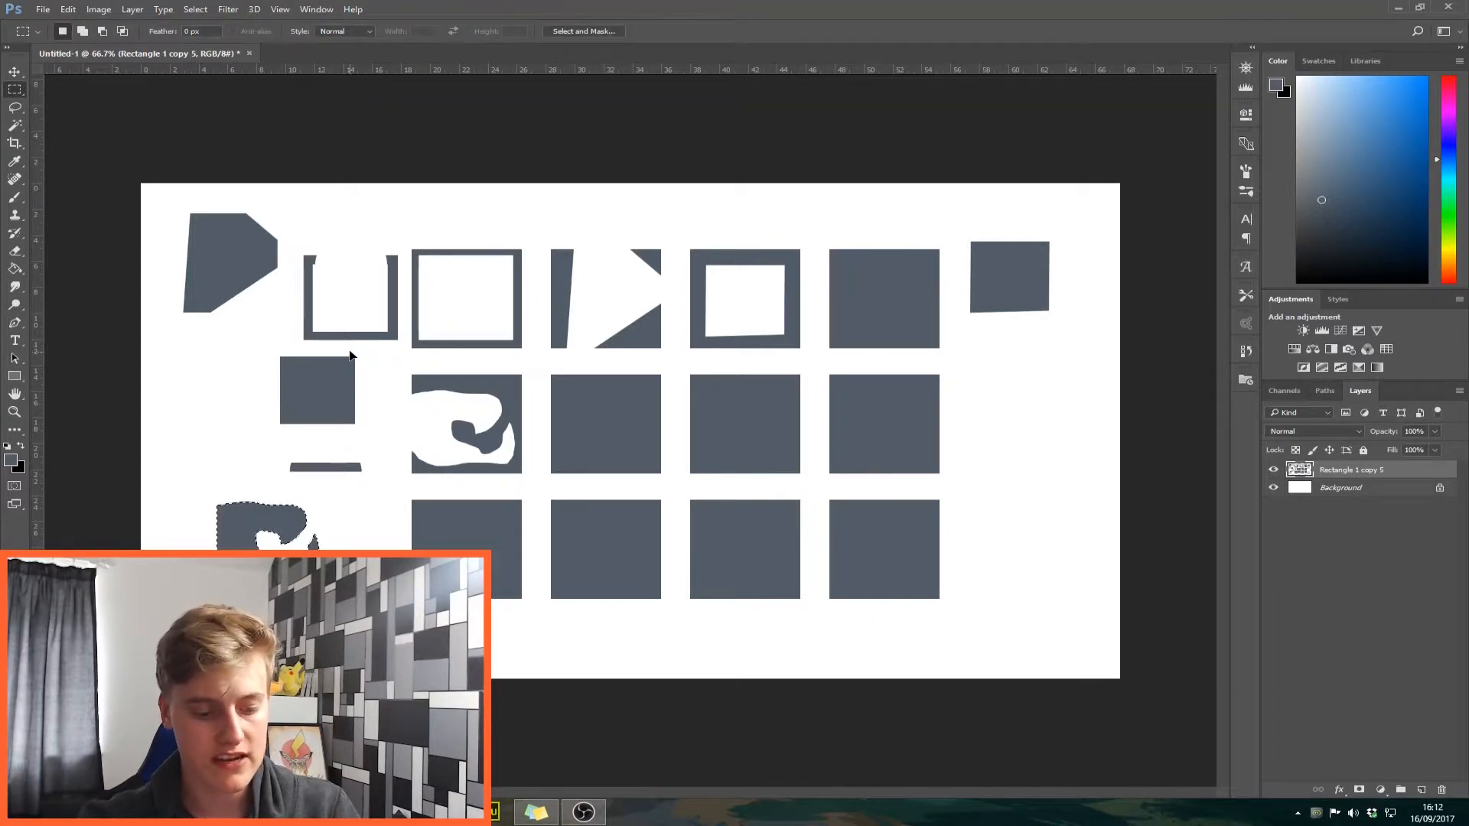
key(ctrl+d)
Trace the frame of the top row's third square with the Magnetic Lasso and move the selected parts to the right of the second row
key(l)
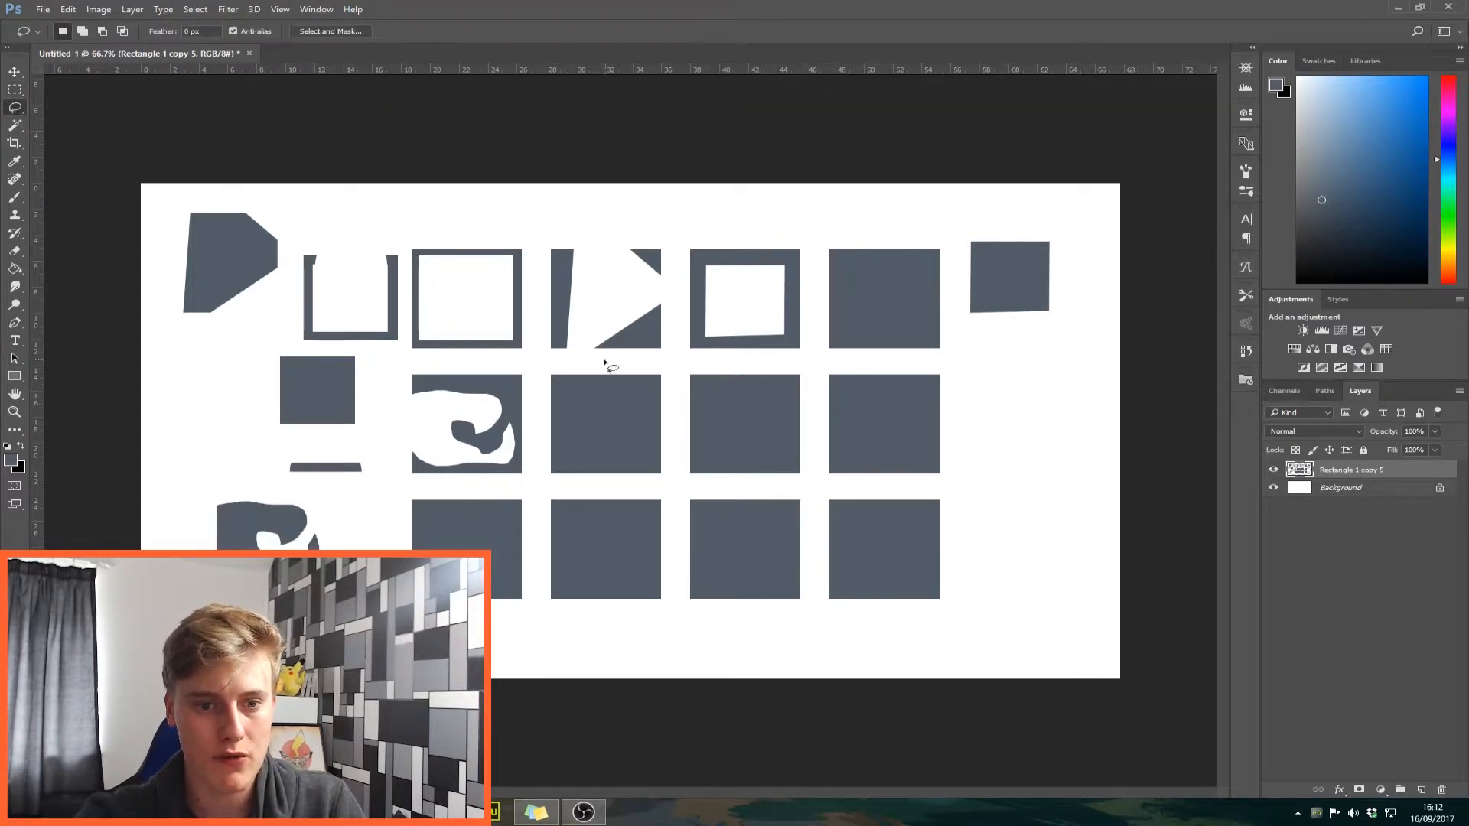
right_click(16, 107)
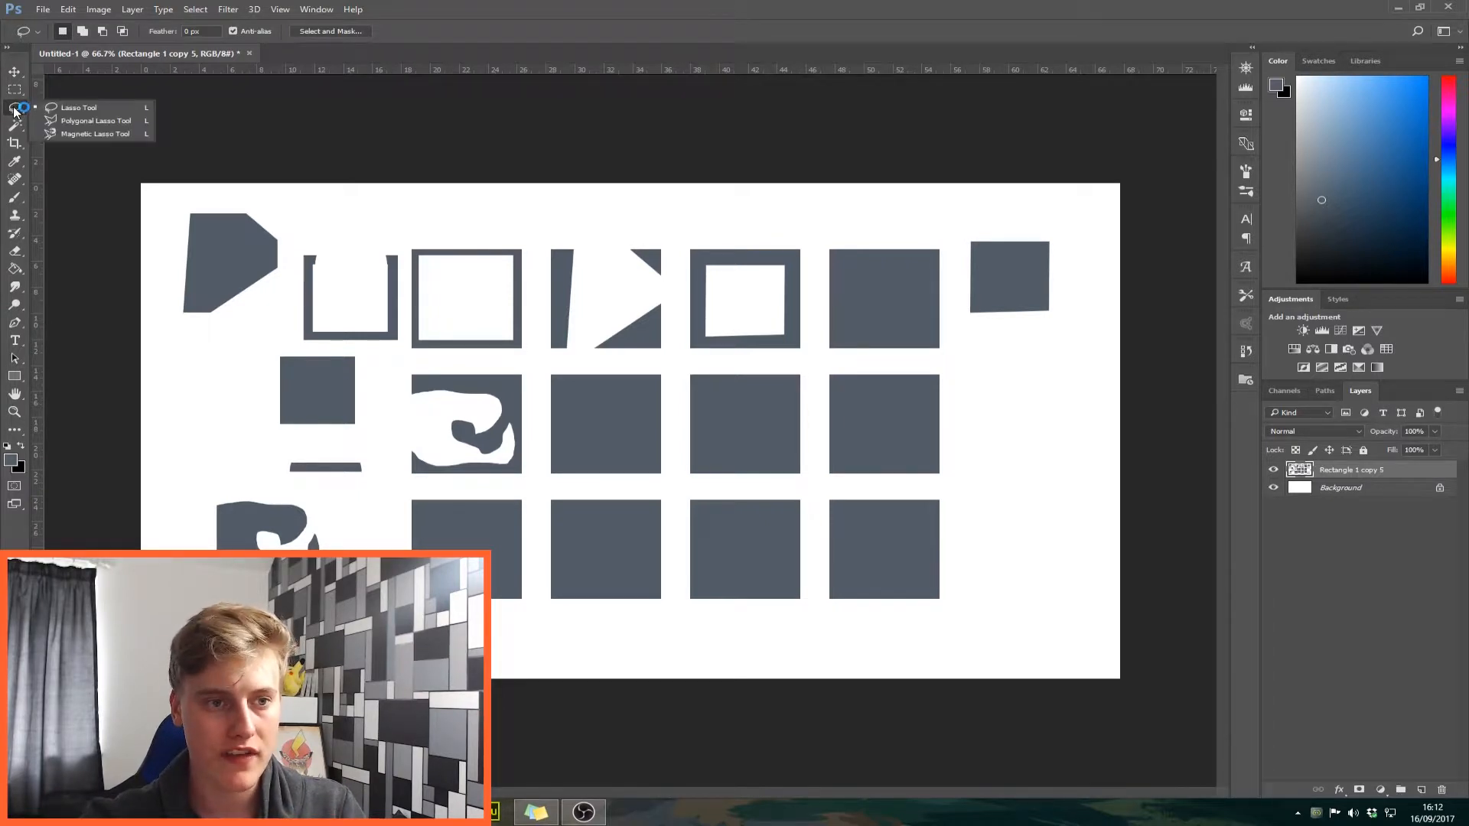
click(51, 135)
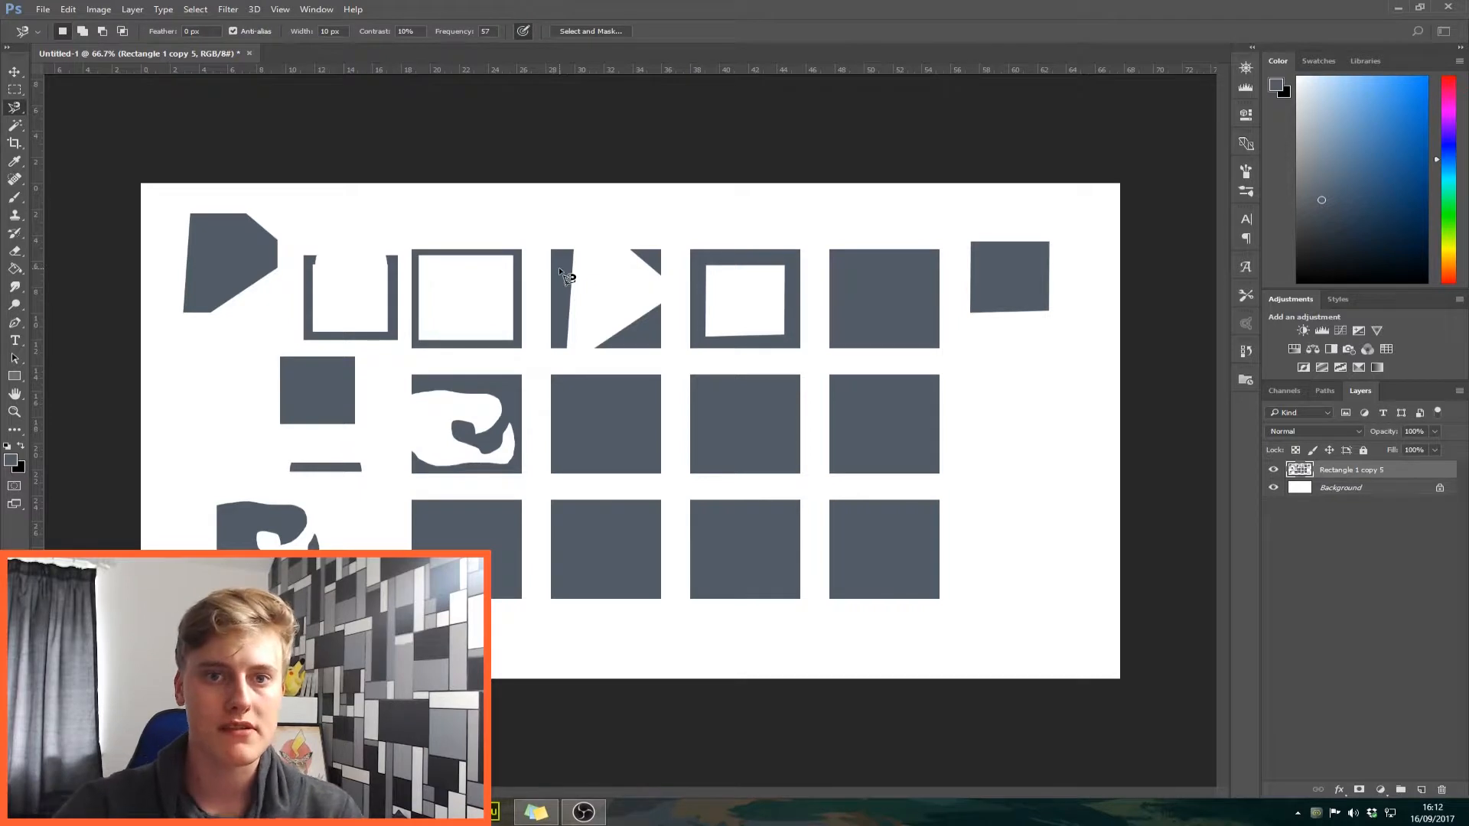
click(787, 270)
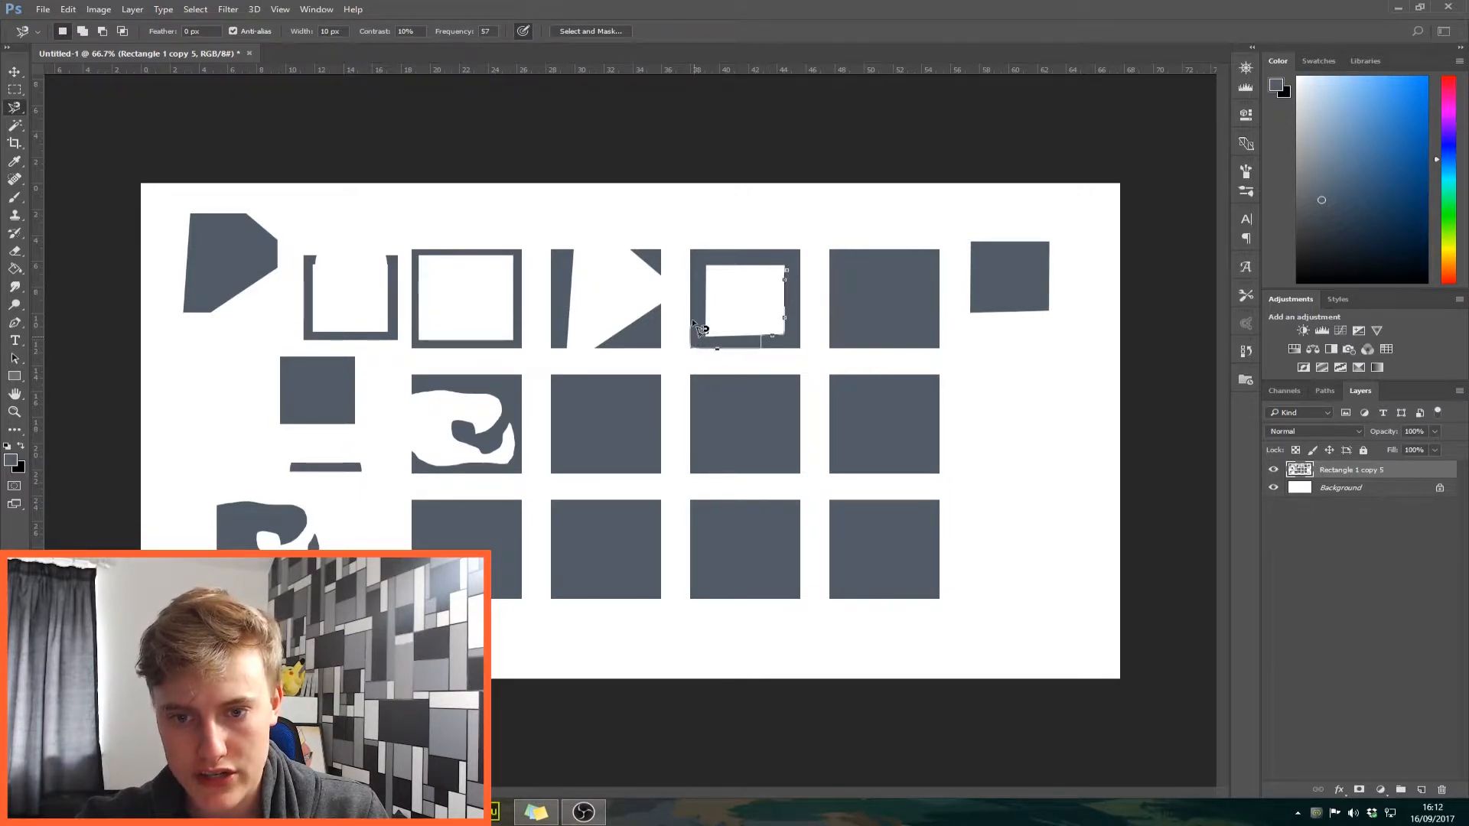
click(796, 282)
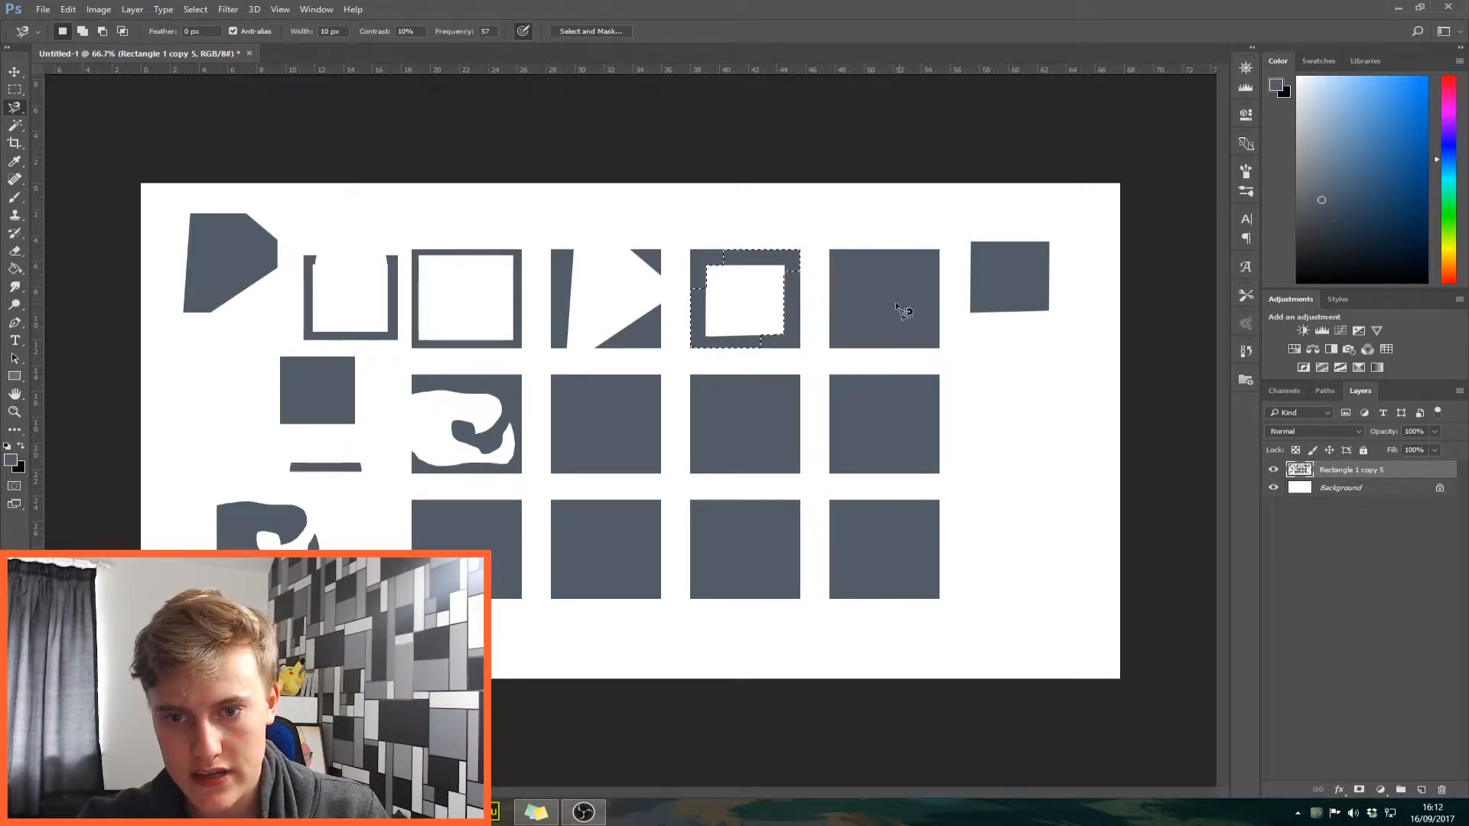
click(15, 71)
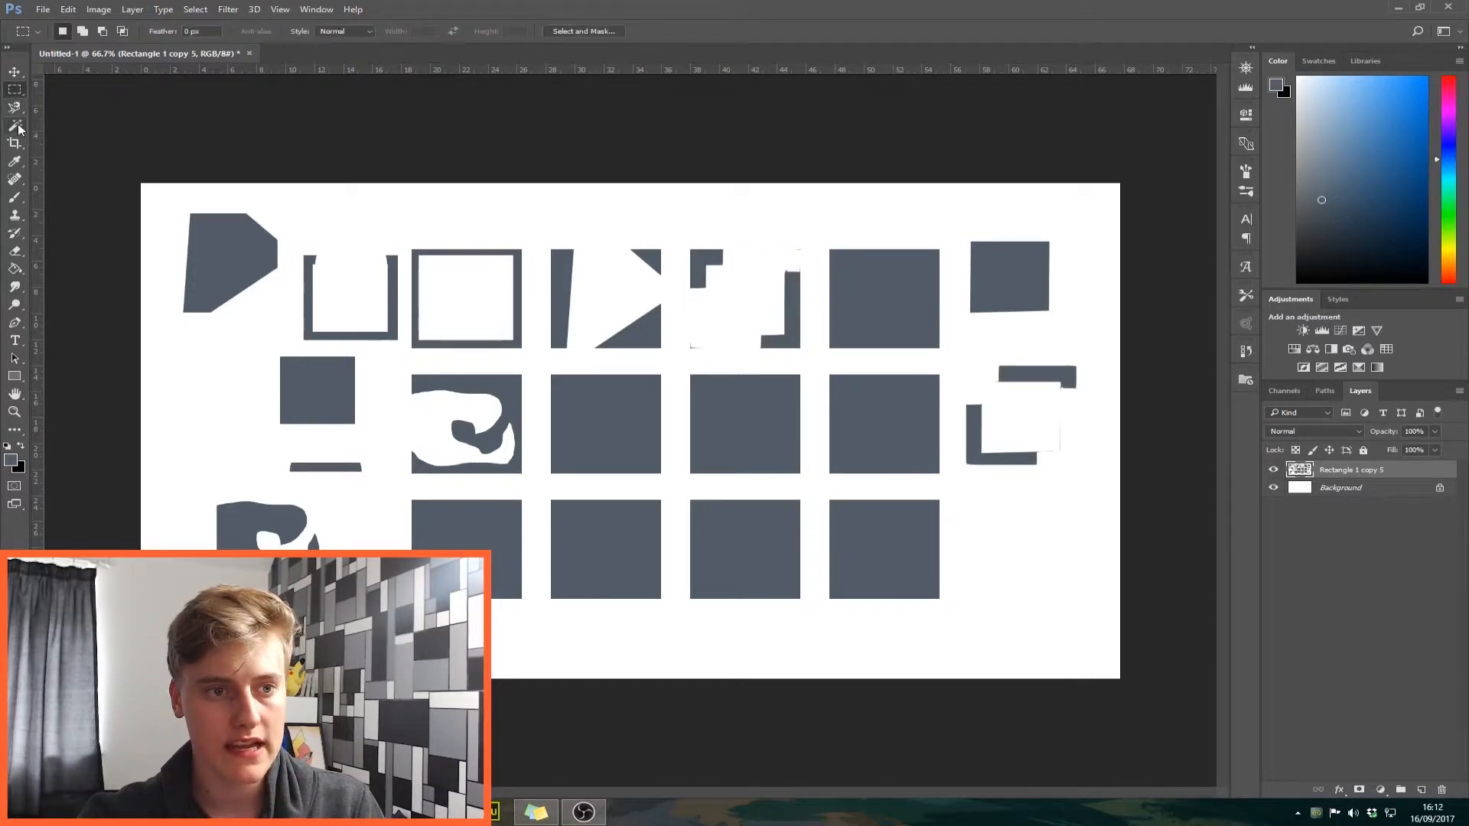
Select all the grey shapes on the layer with the Magic Wand and deselect them
click(18, 128)
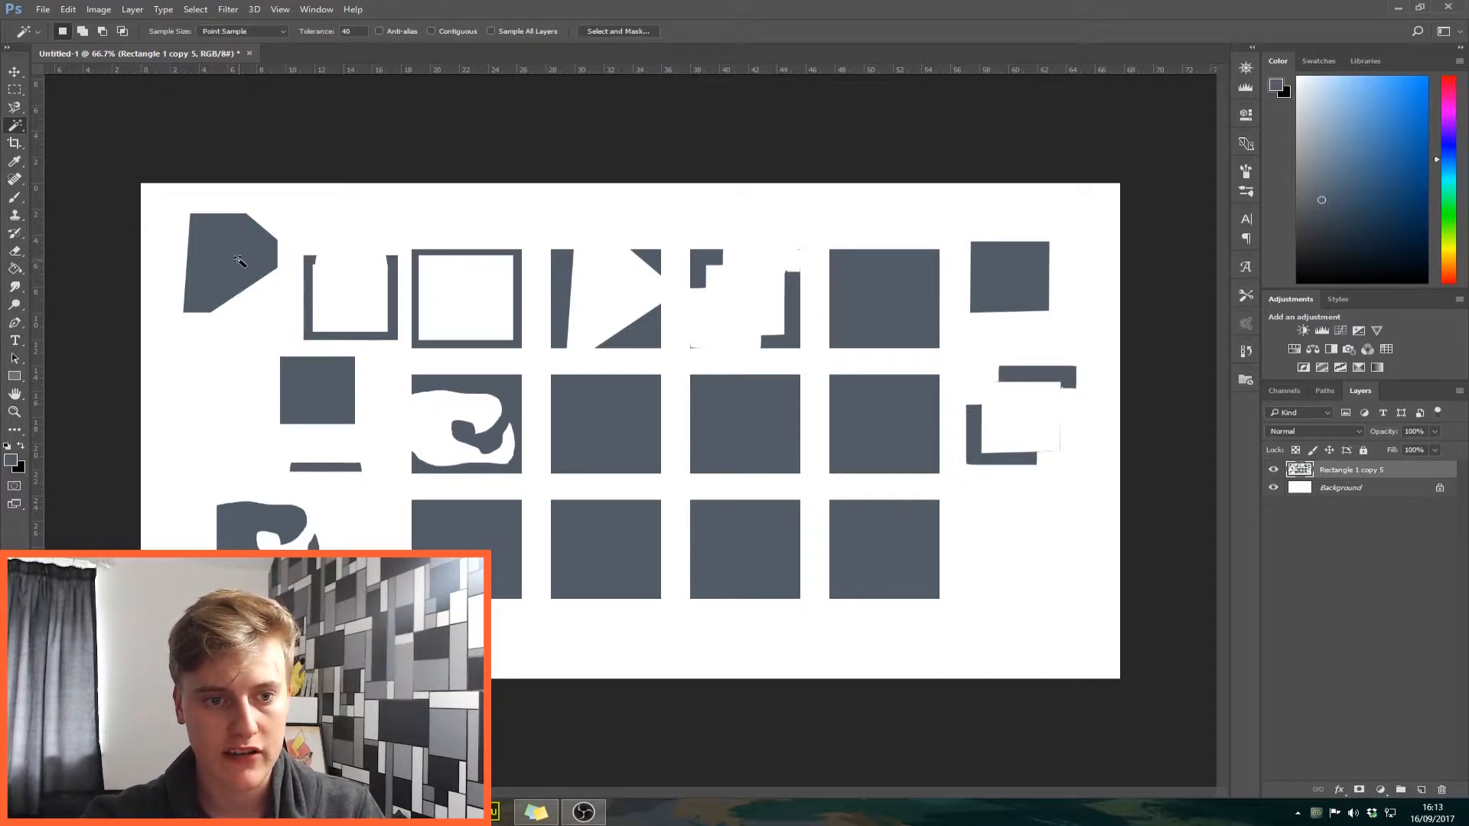
click(591, 422)
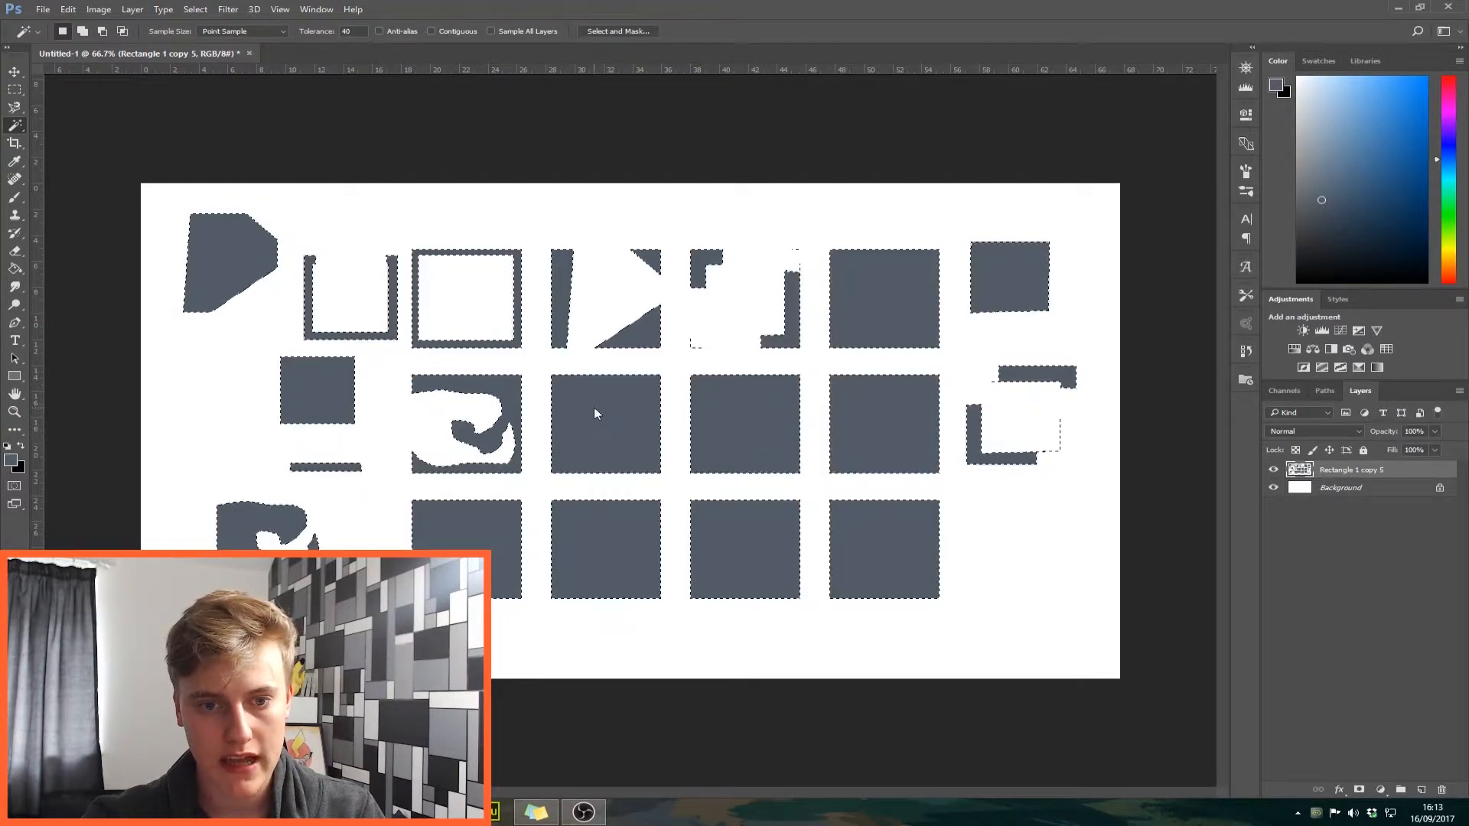
key(ctrl+d)
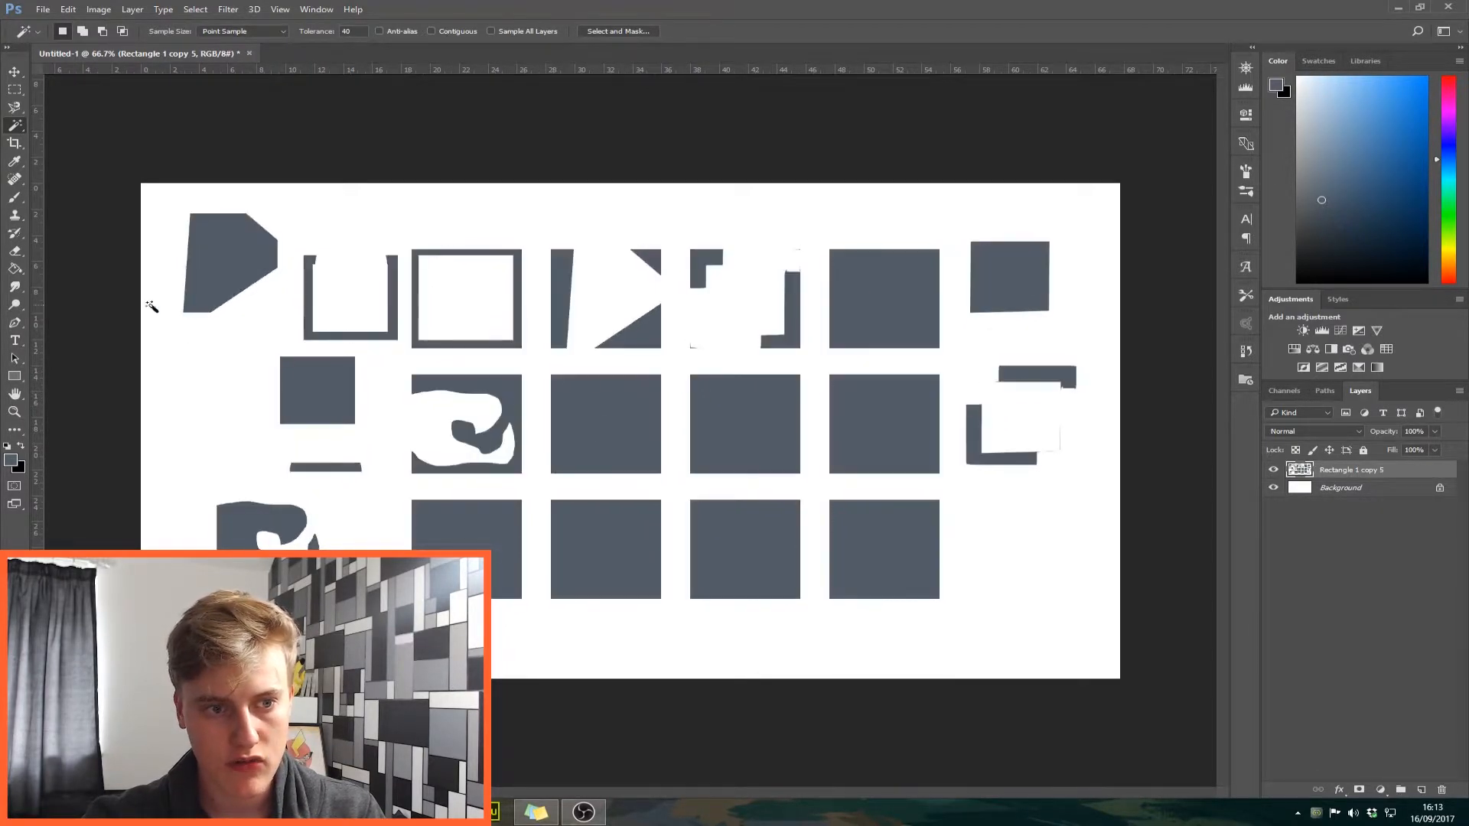
click(298, 392)
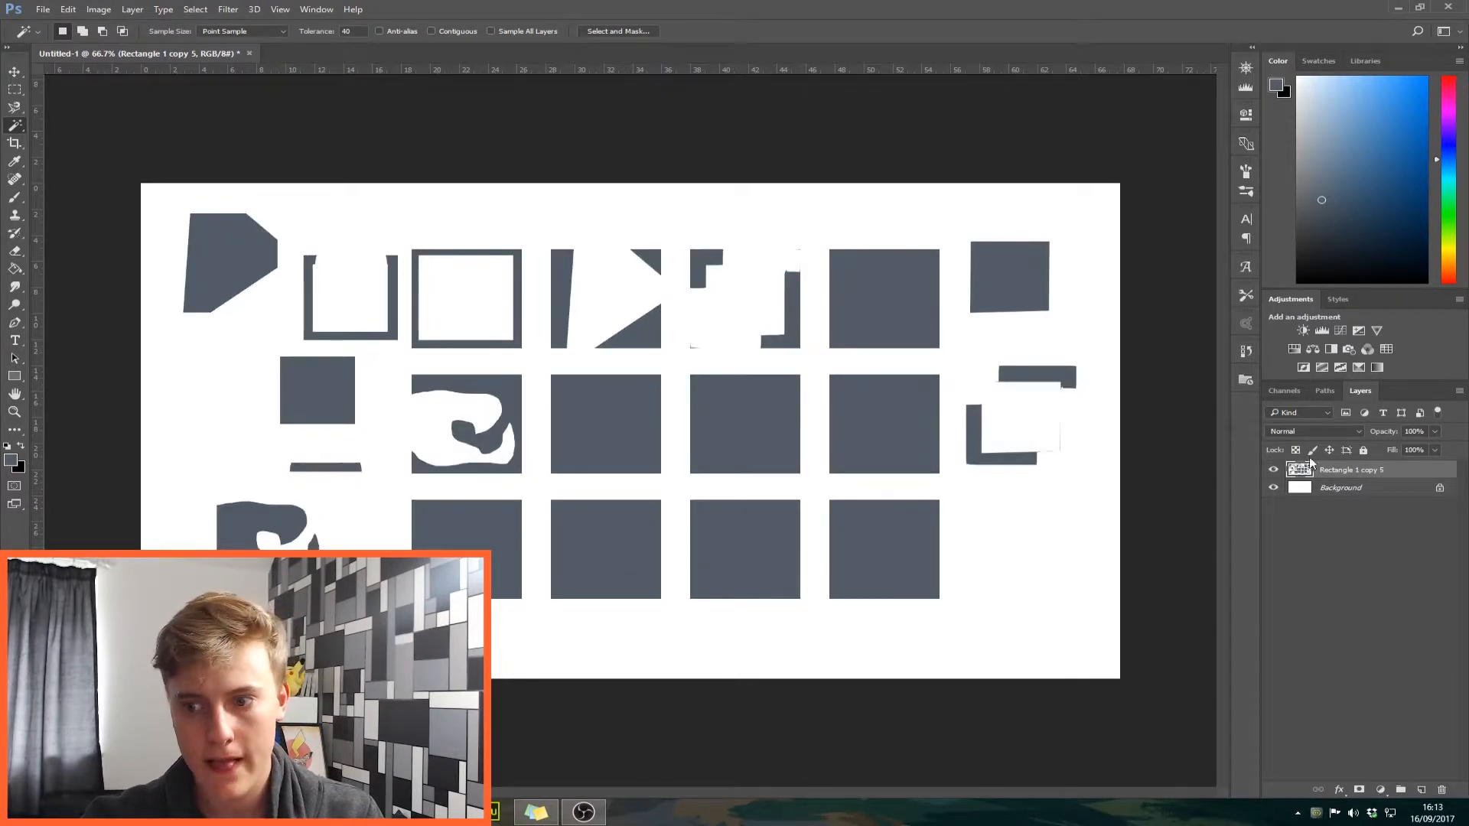
Copy the polygon piece in the canvas's upper-left corner onto a new layer and move the copy just below the original
click(13, 74)
click(13, 90)
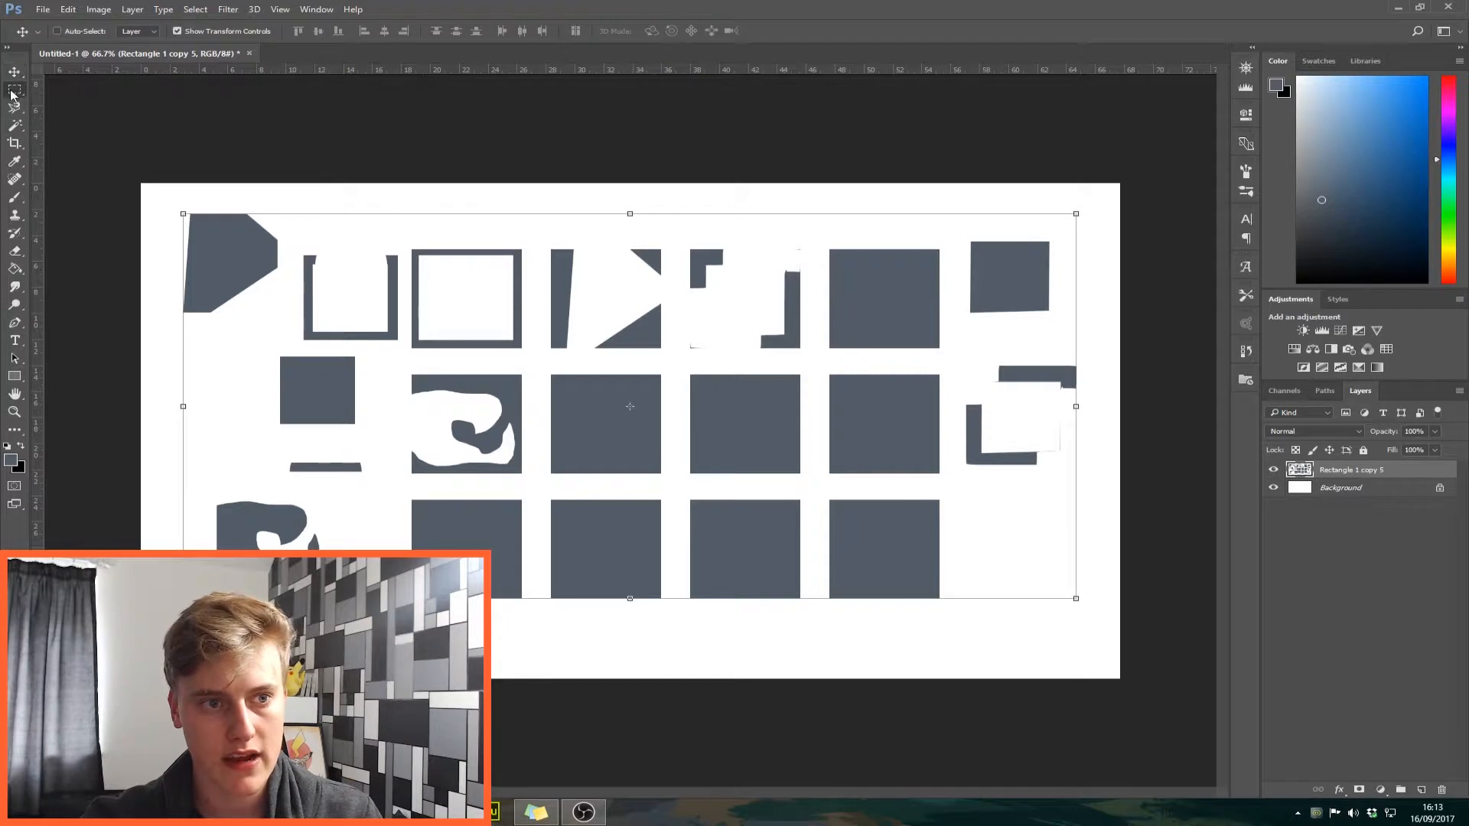
drag(175, 203, 284, 332)
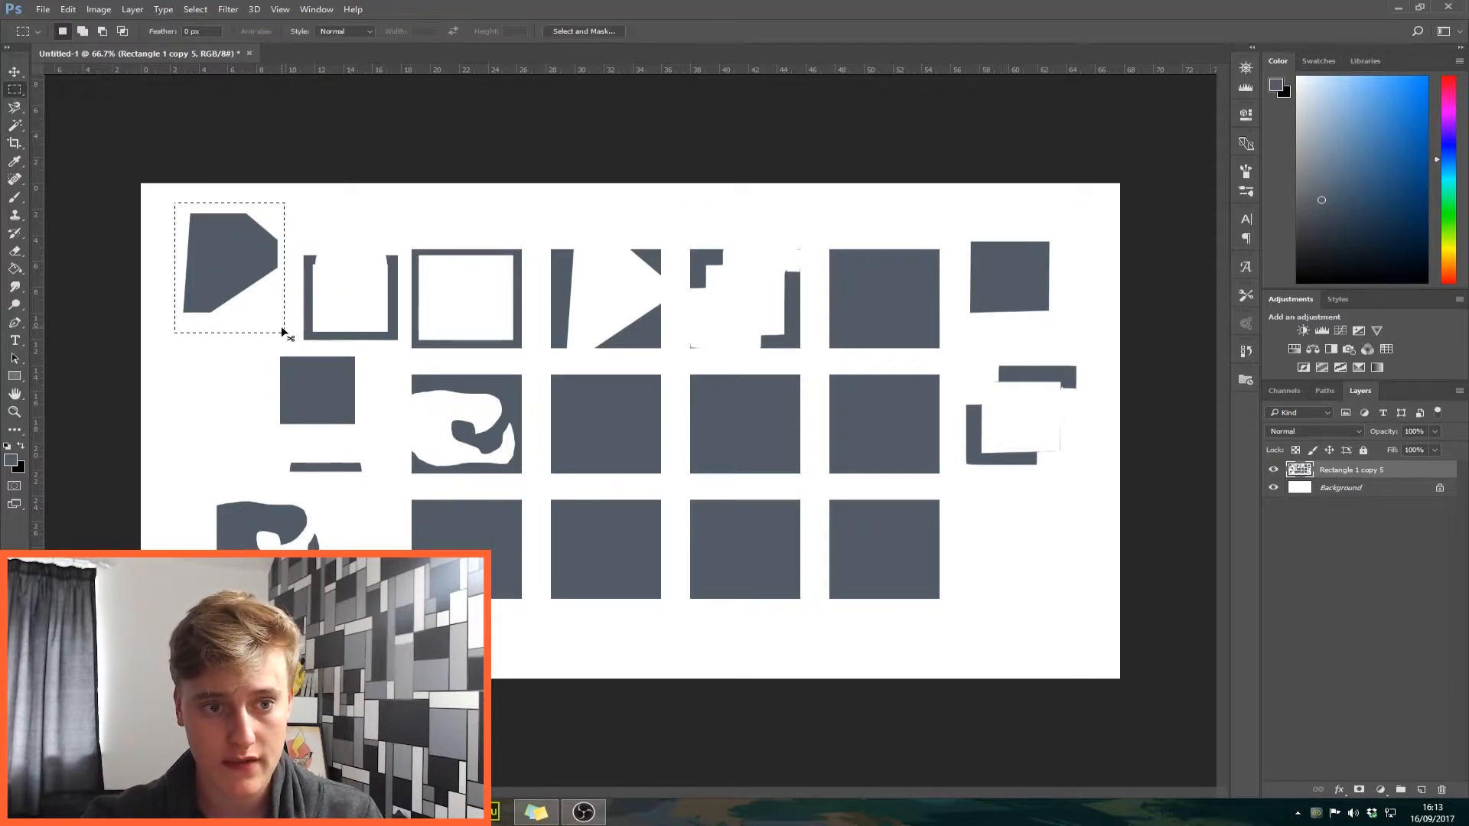
click(68, 9)
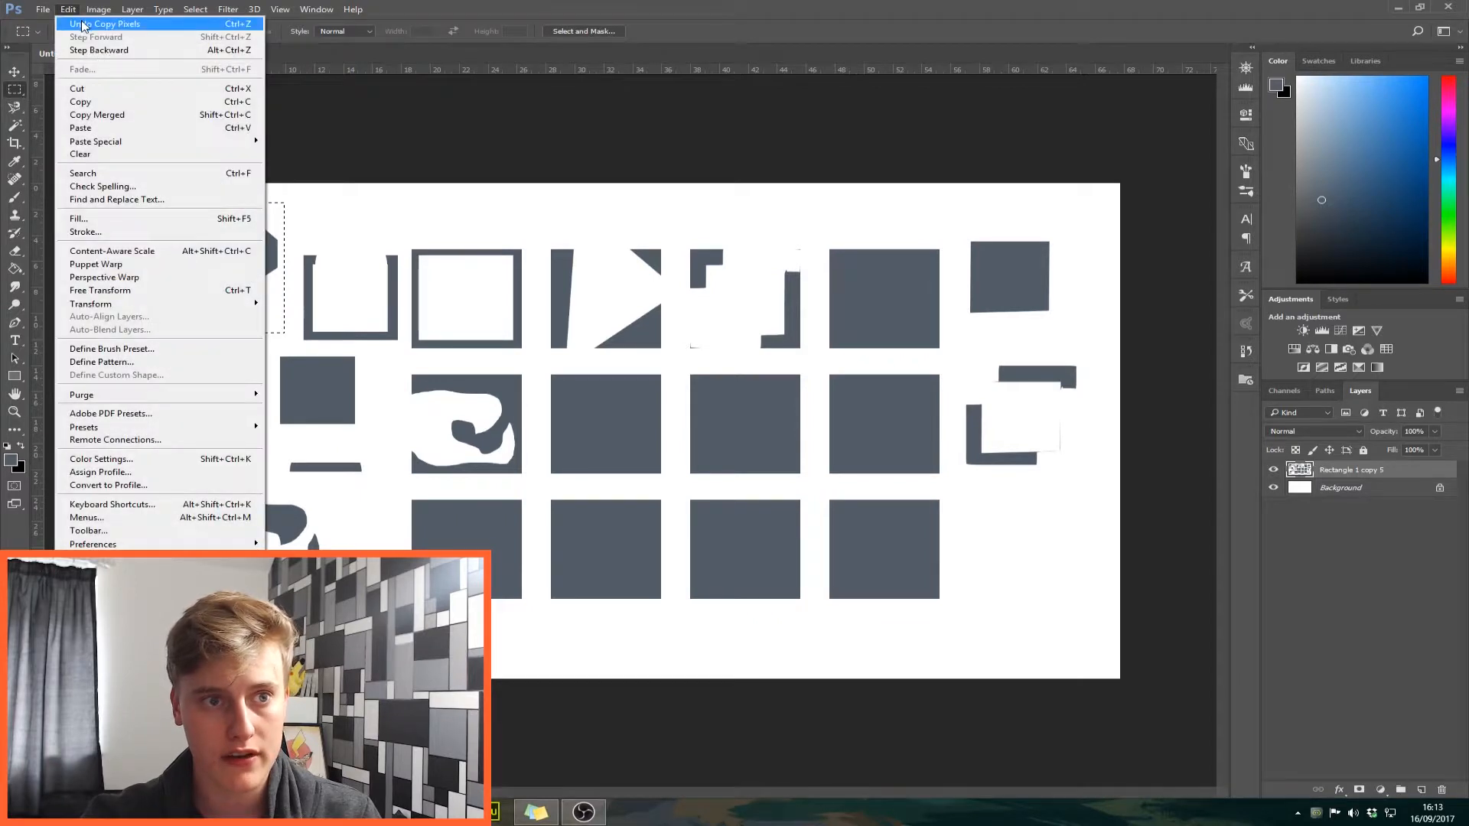
click(101, 101)
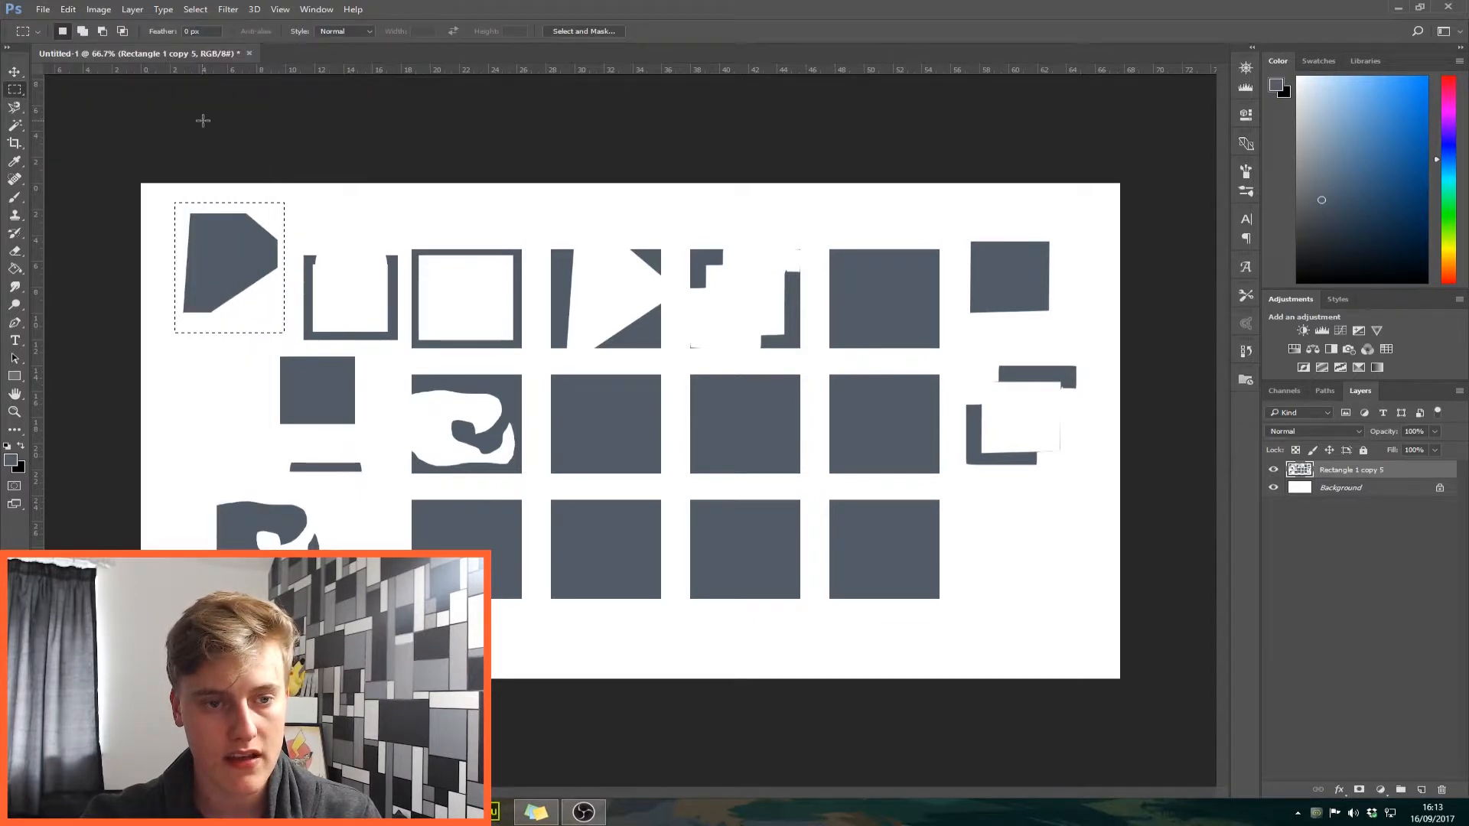
click(68, 9)
click(107, 128)
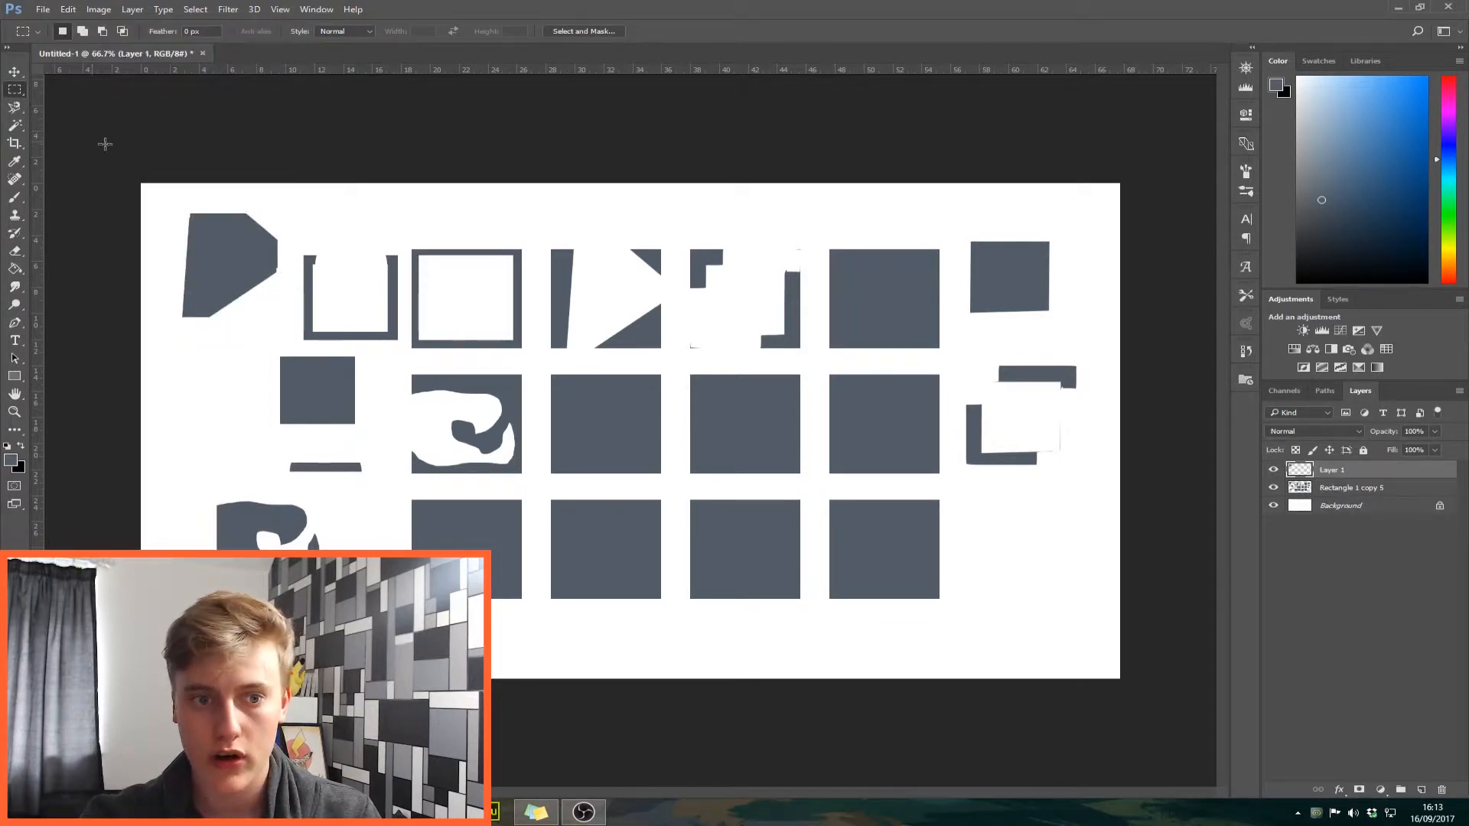
click(15, 72)
drag(266, 244, 256, 352)
Select the copied polygon with the Magic Wand, delete it, and undo the deletion
click(14, 125)
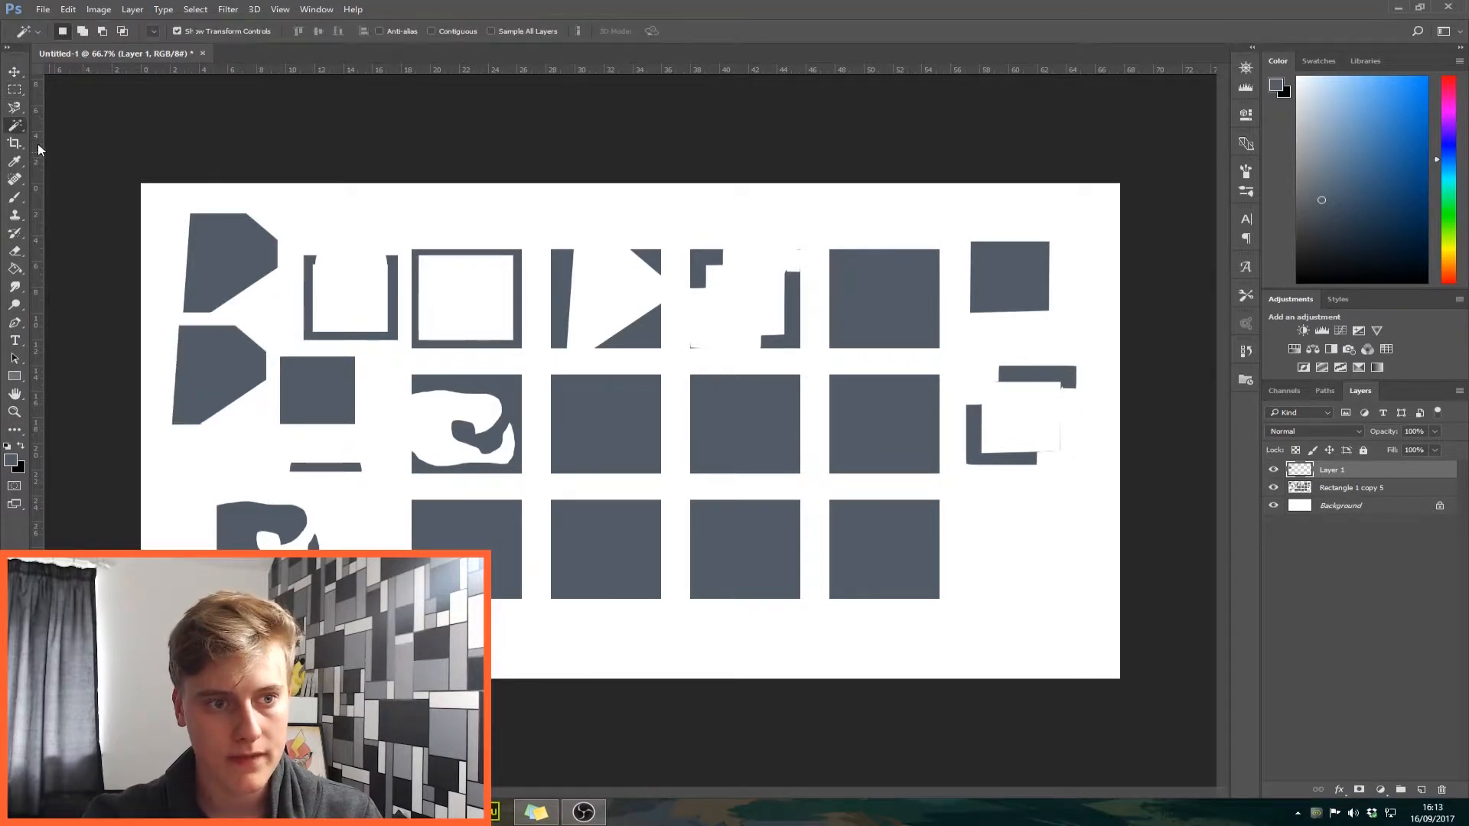
click(218, 351)
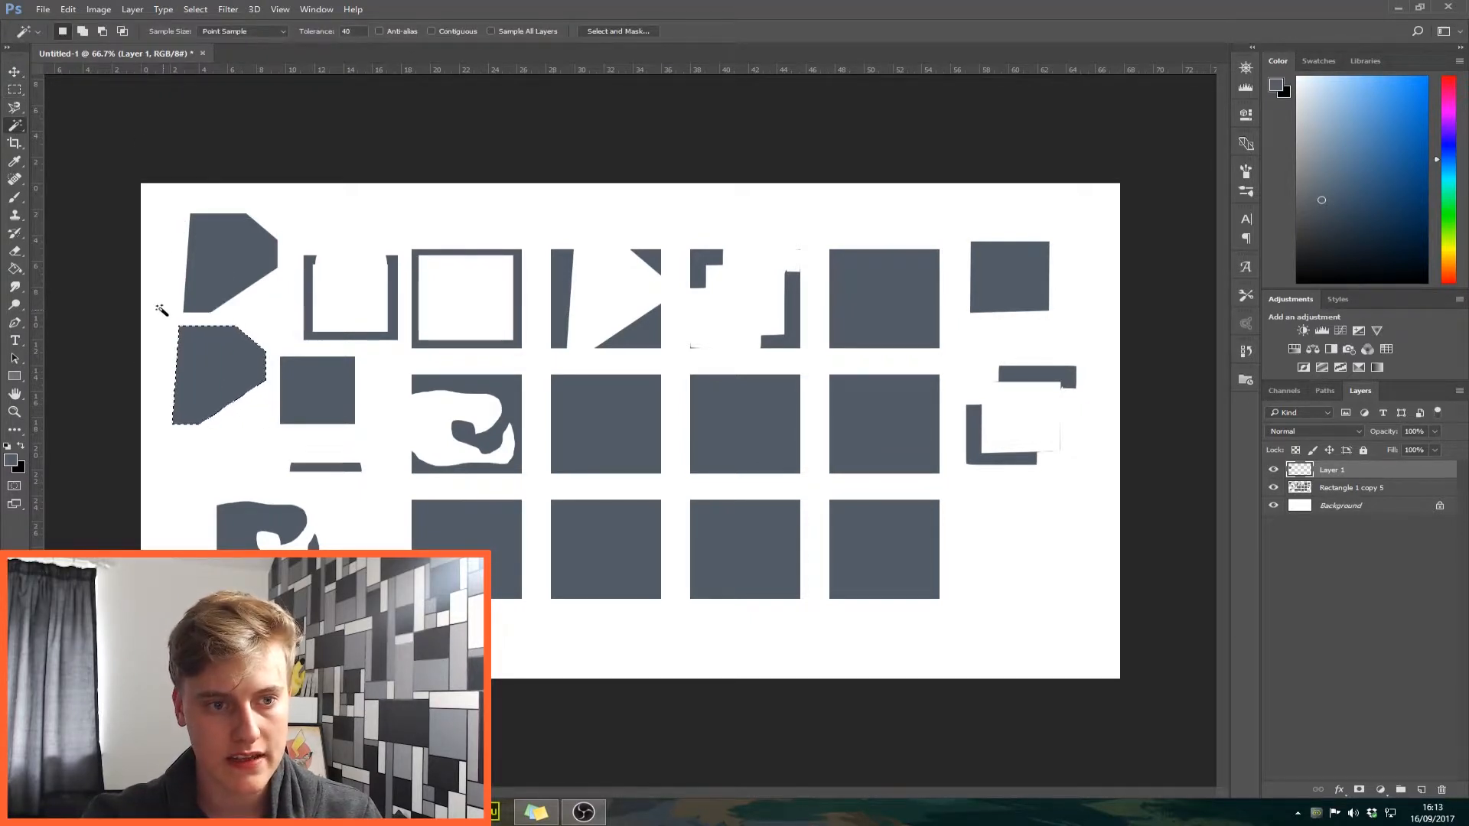
key(Delete)
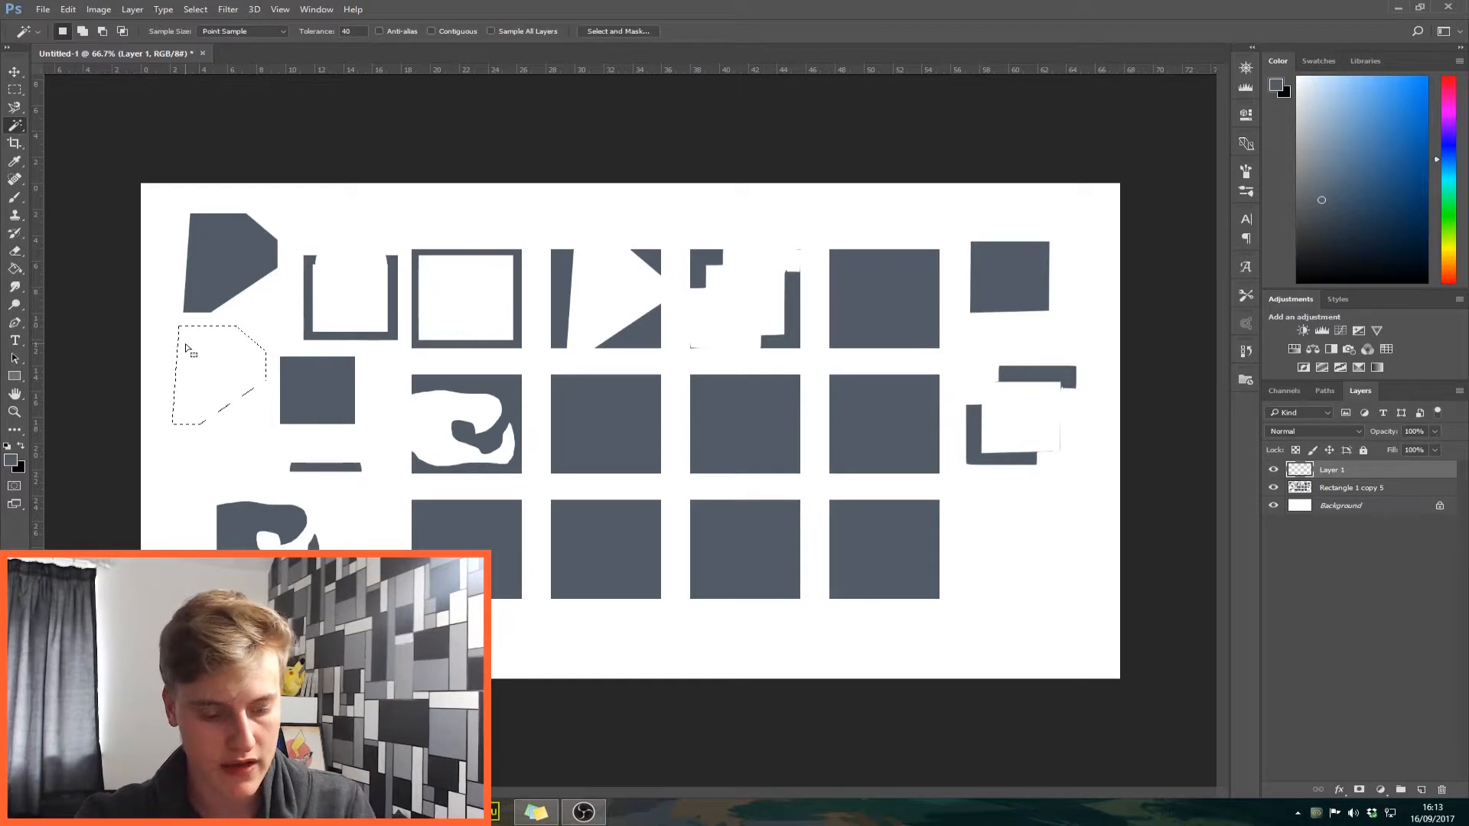
key(ctrl+z)
Move the copied polygon slightly further down and deselect it
click(15, 72)
mouse_move(205, 328)
mouse_down()
mouse_move(421, 240)
mouse_move(382, 348)
mouse_move(208, 346)
mouse_up()
key(m)
click(305, 375)
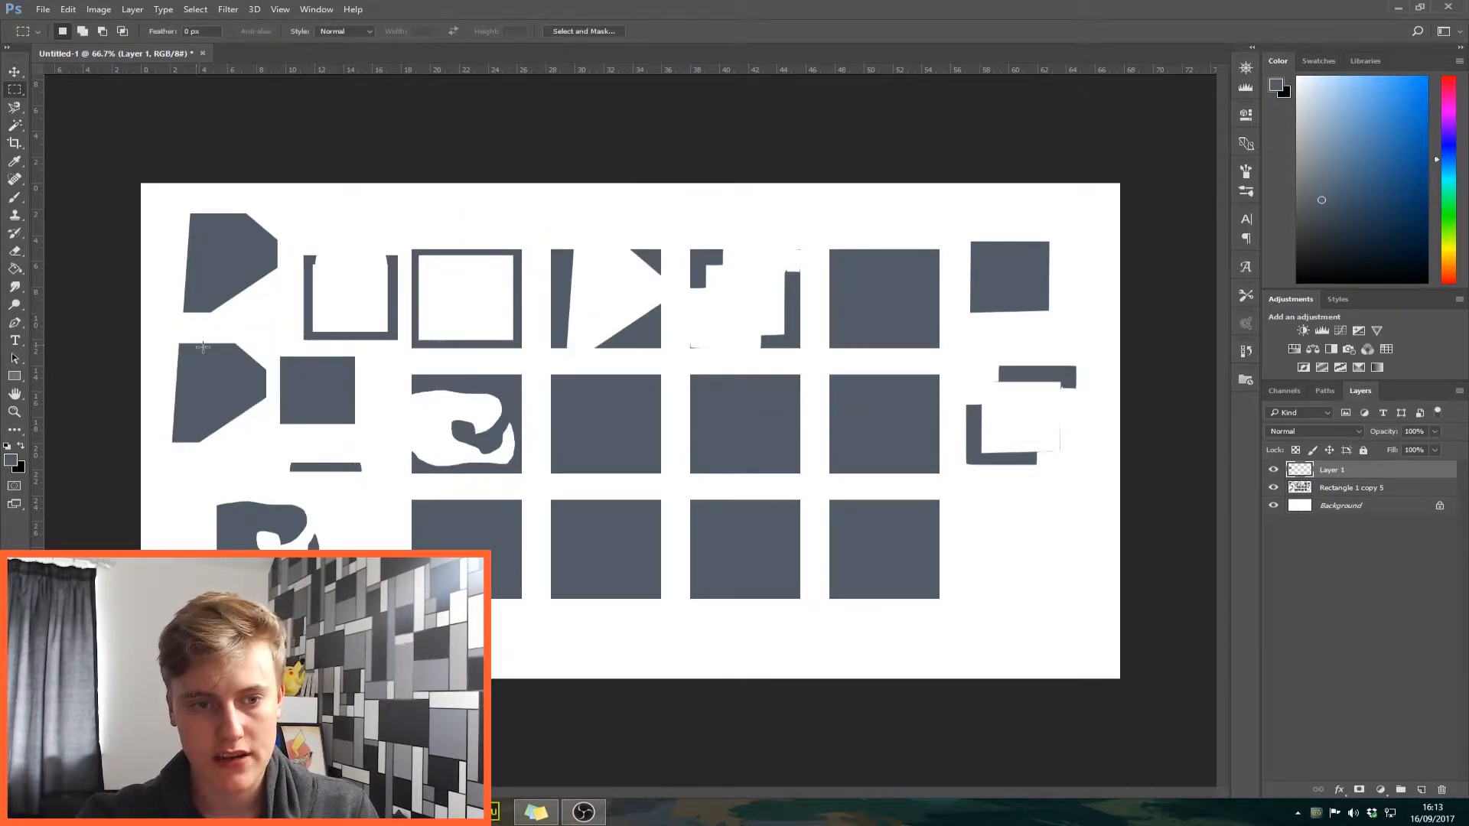
Marquee a horizontal strip over the original polygon, replace it with one across the copy, delete that strip, and deselect
drag(170, 242, 330, 273)
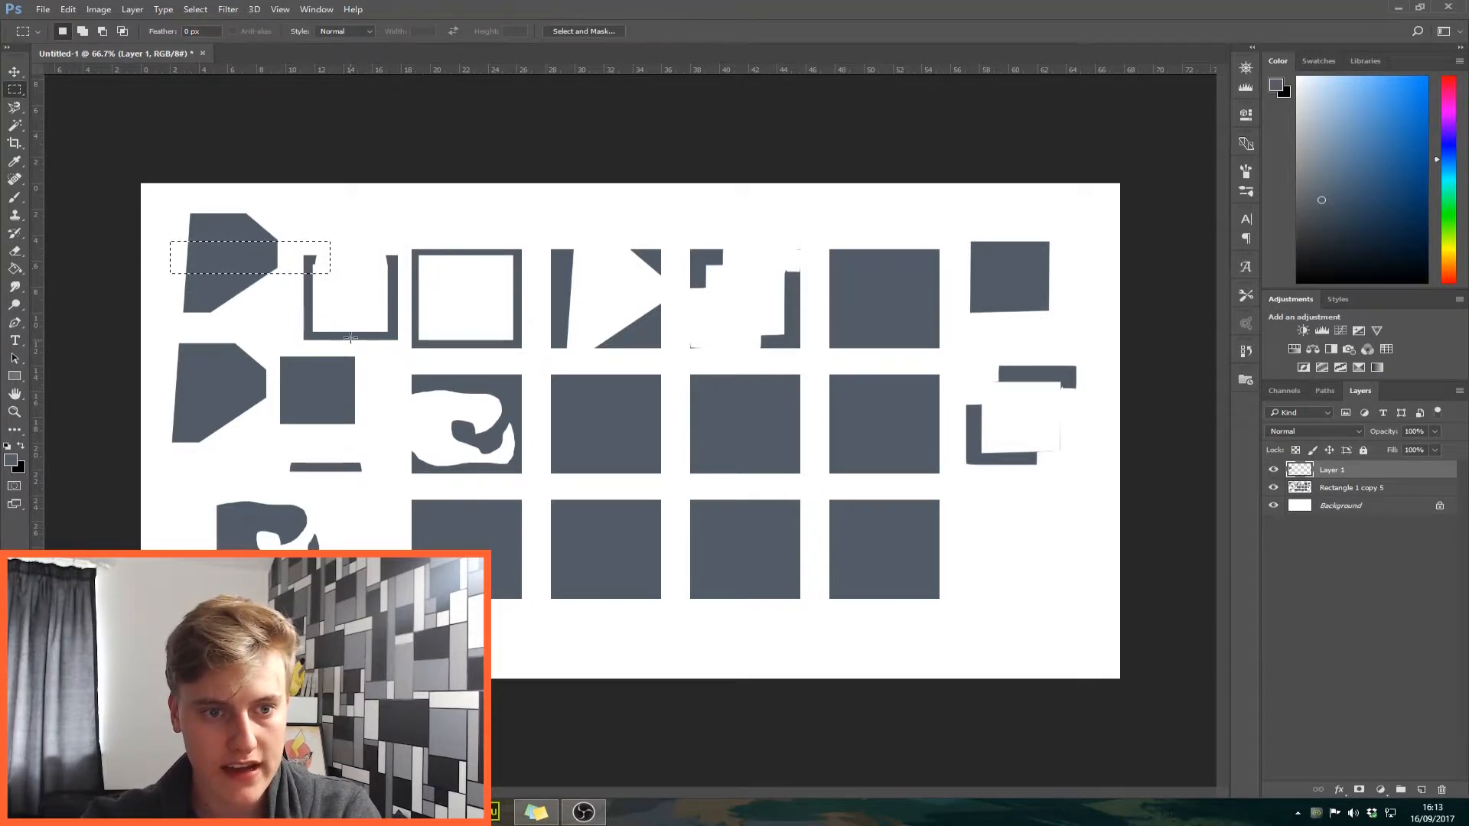
drag(336, 378, 172, 405)
key(Delete)
key(ctrl+d)
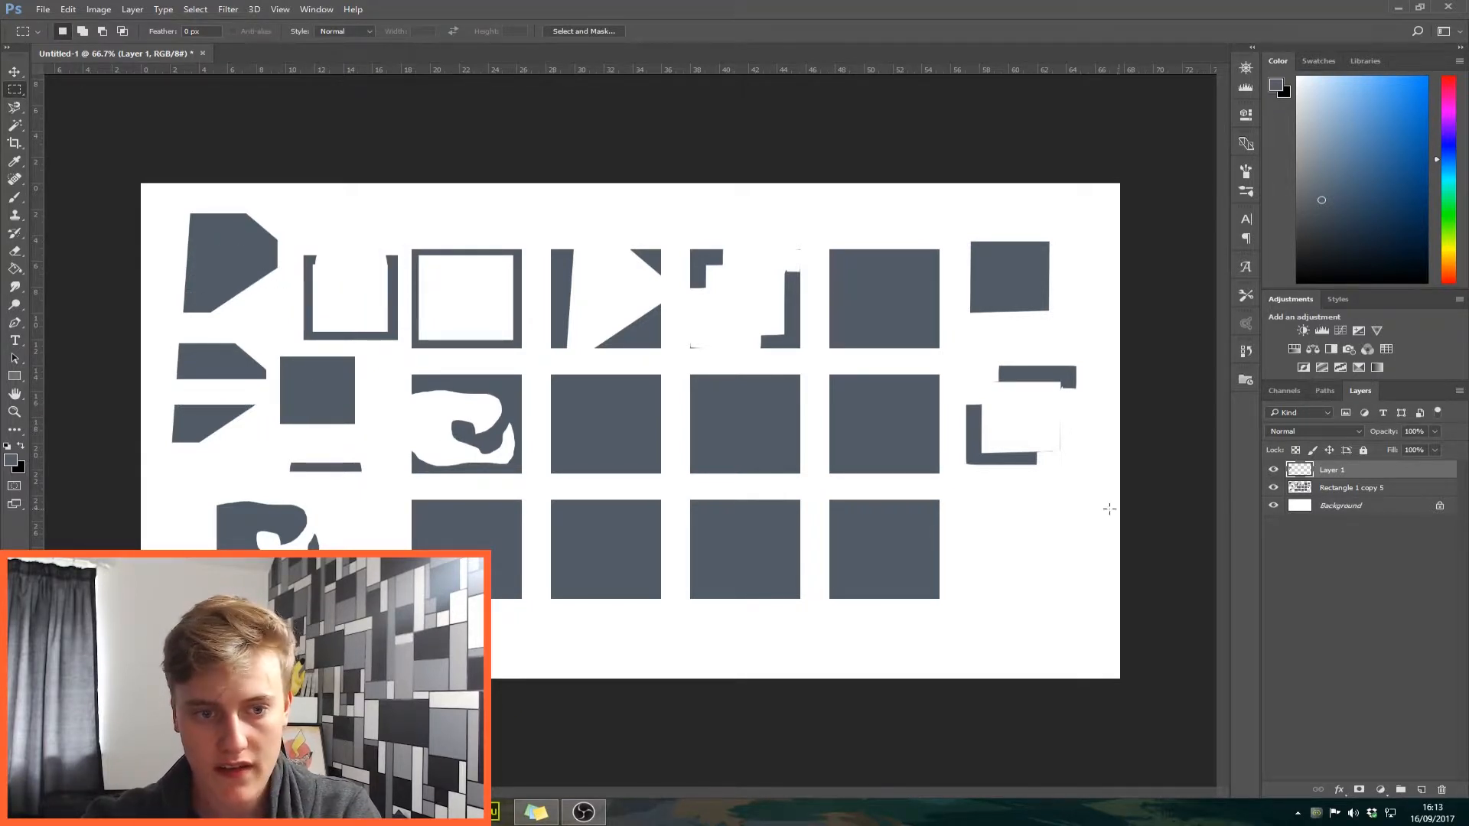
On the Rectangle 1 copy 5 layer, delete a vertical strip through the middle of the upper-left polygon
click(1346, 491)
drag(205, 188, 239, 498)
key(Delete)
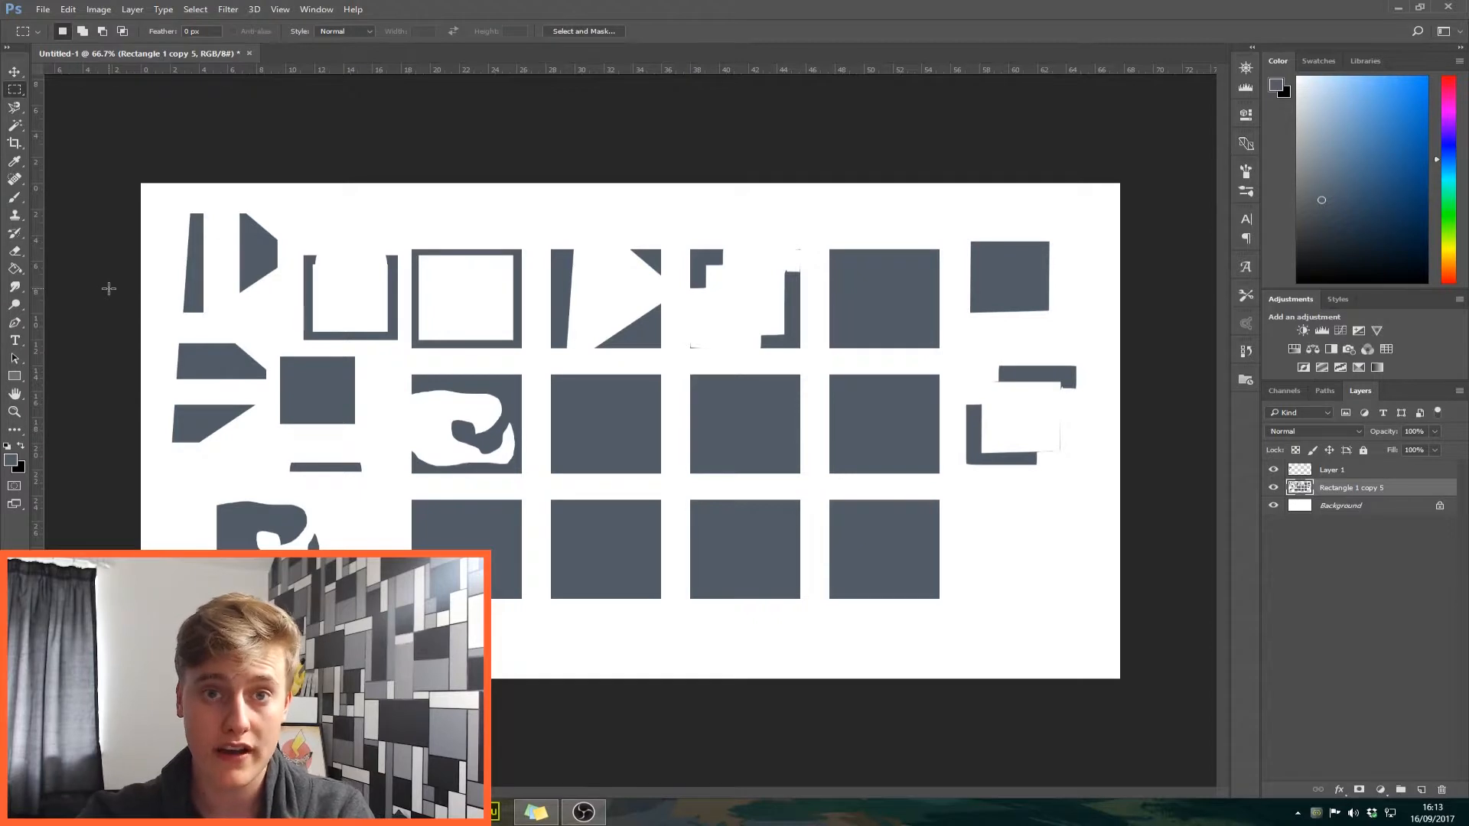
Select the main grid of squares with the Quick Selection tool
click(21, 130)
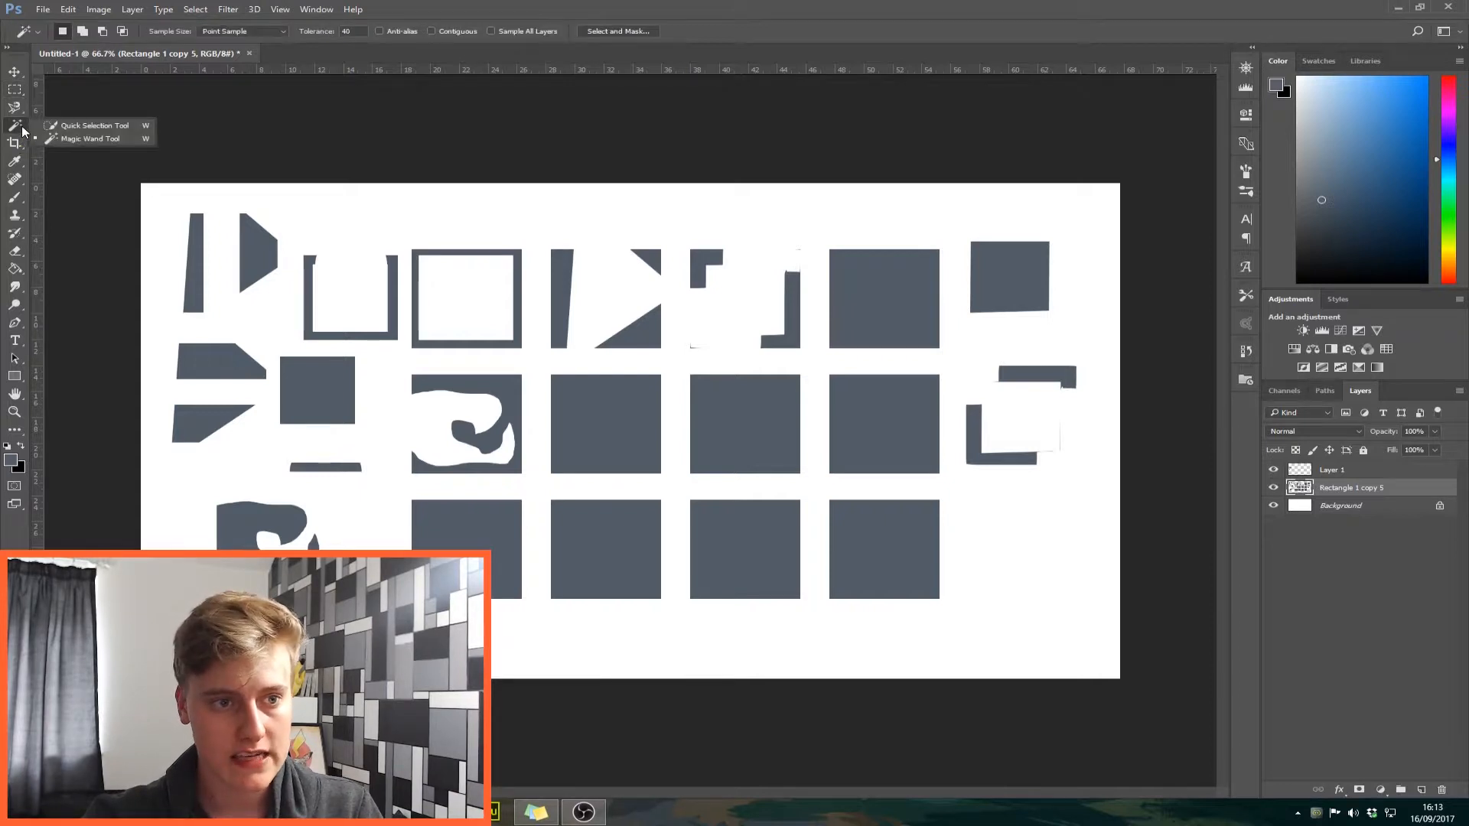
click(61, 126)
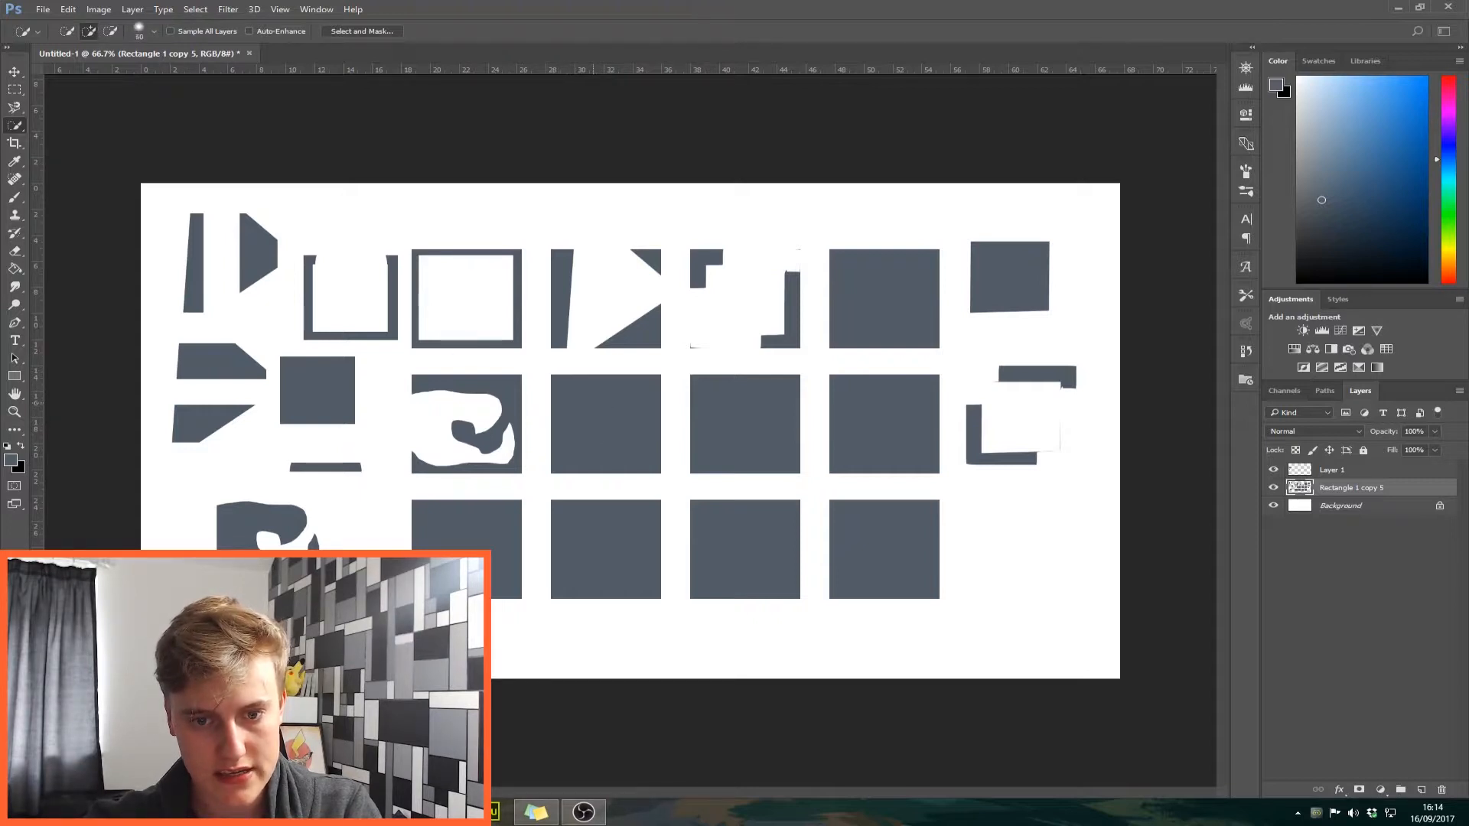
click(755, 413)
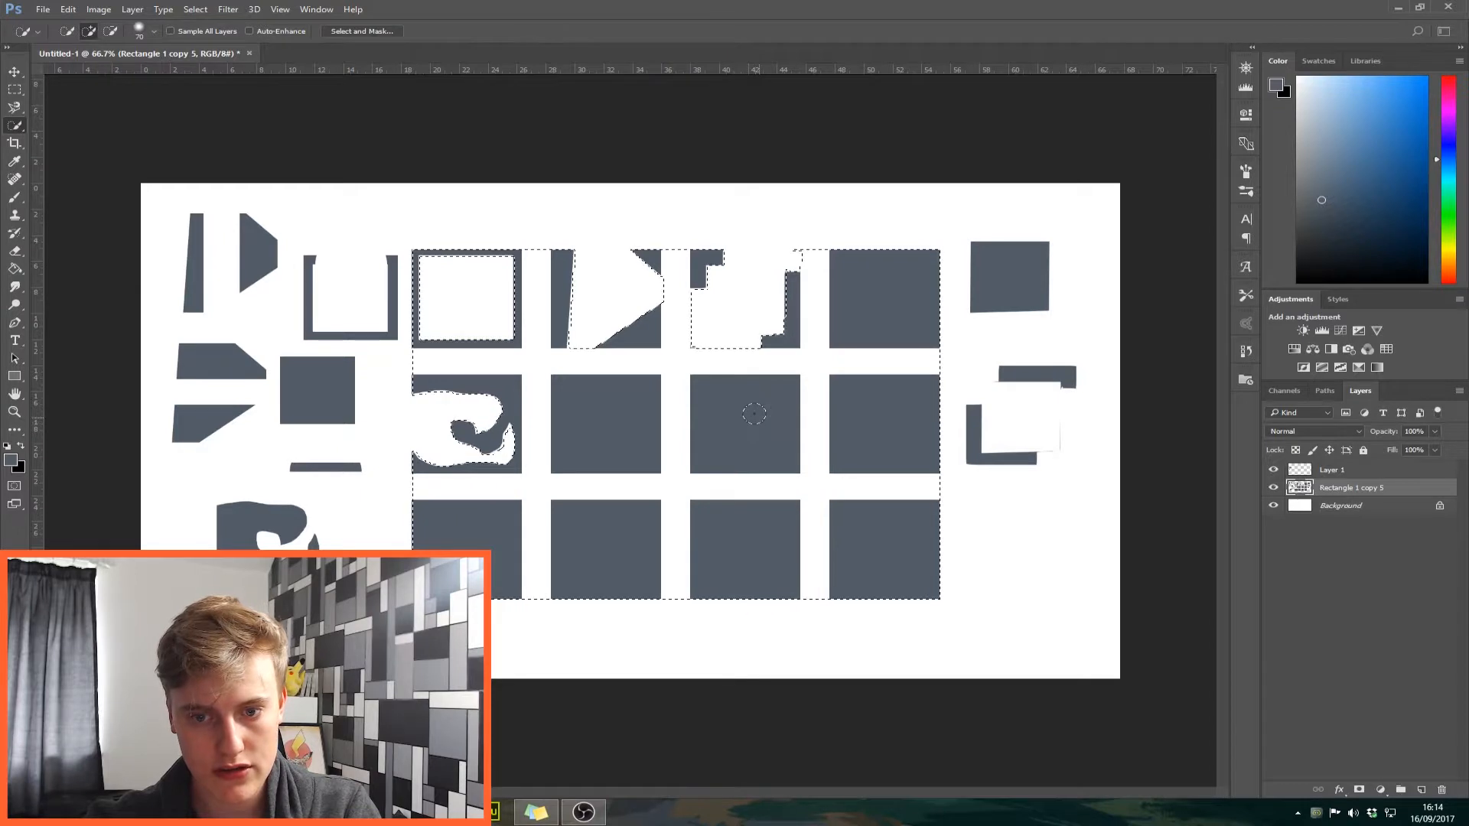
Deselect and, with transparent pixels locked, brush blue over the grid's top-right square and part of the square below it
key(m)
key(ctrl+d)
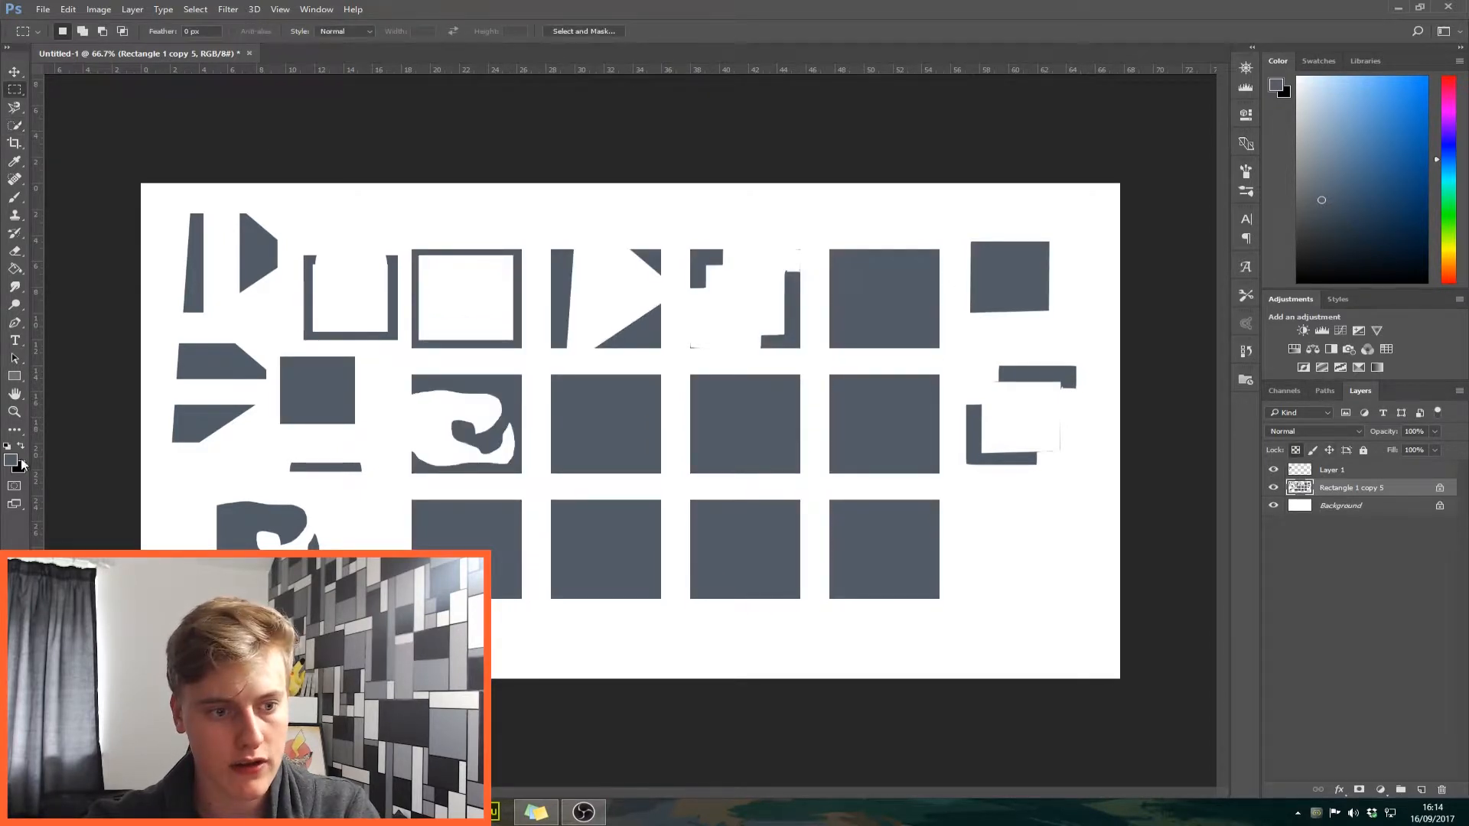
mouse_move(879, 336)
mouse_down()
mouse_move(933, 290)
mouse_move(814, 288)
mouse_up()
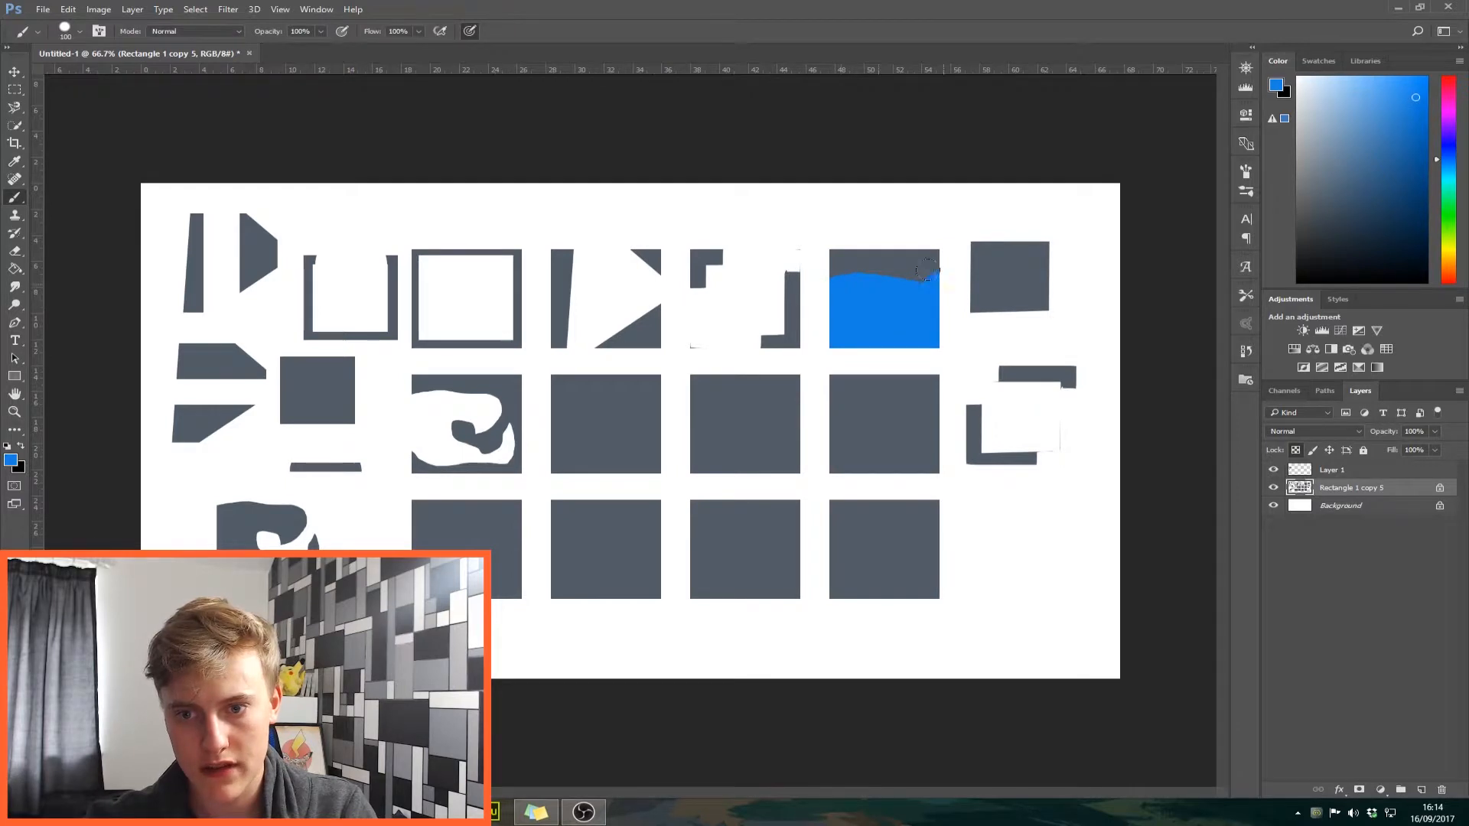
drag(926, 269, 828, 235)
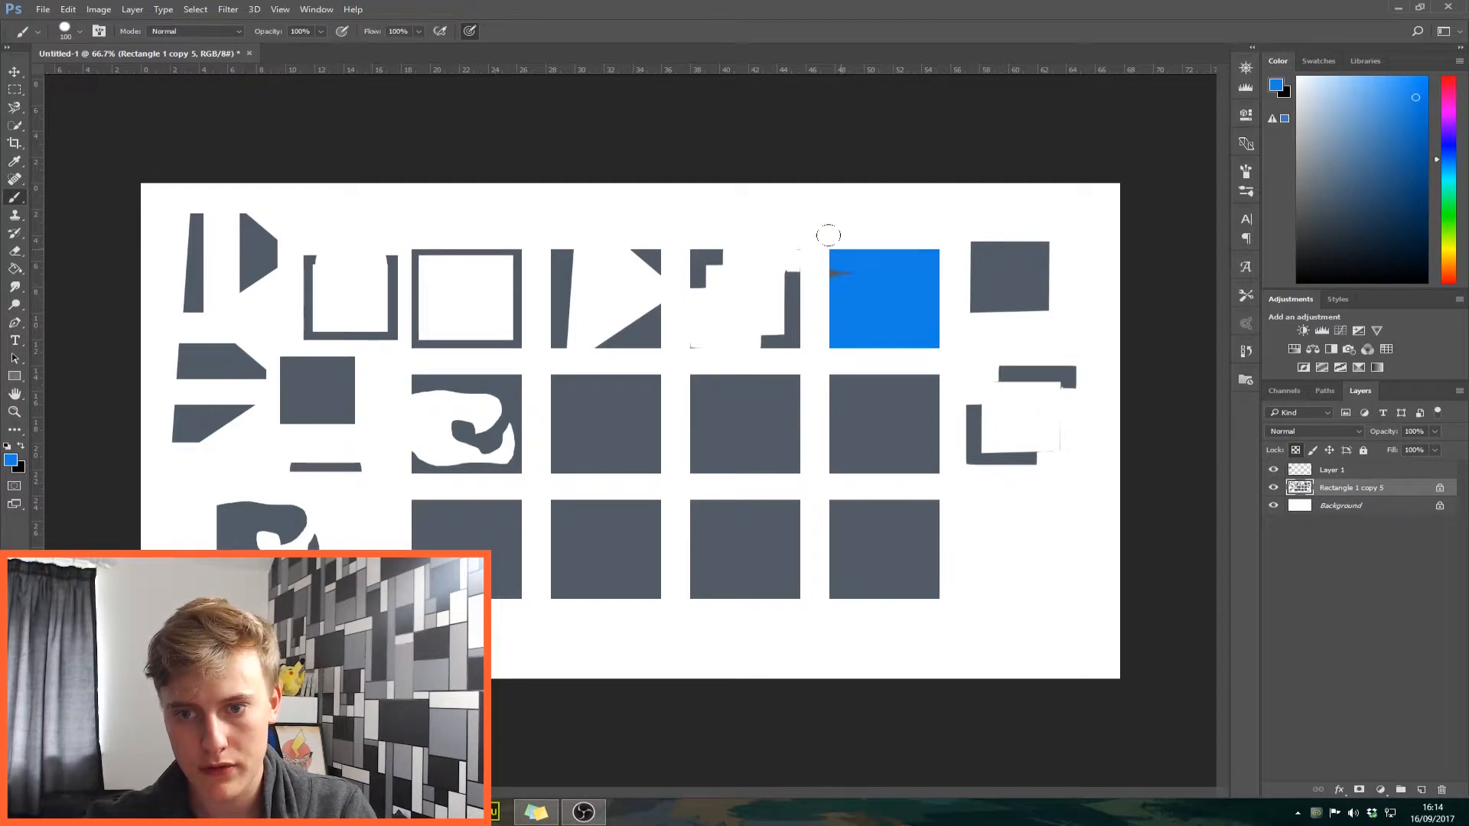
drag(871, 324, 866, 398)
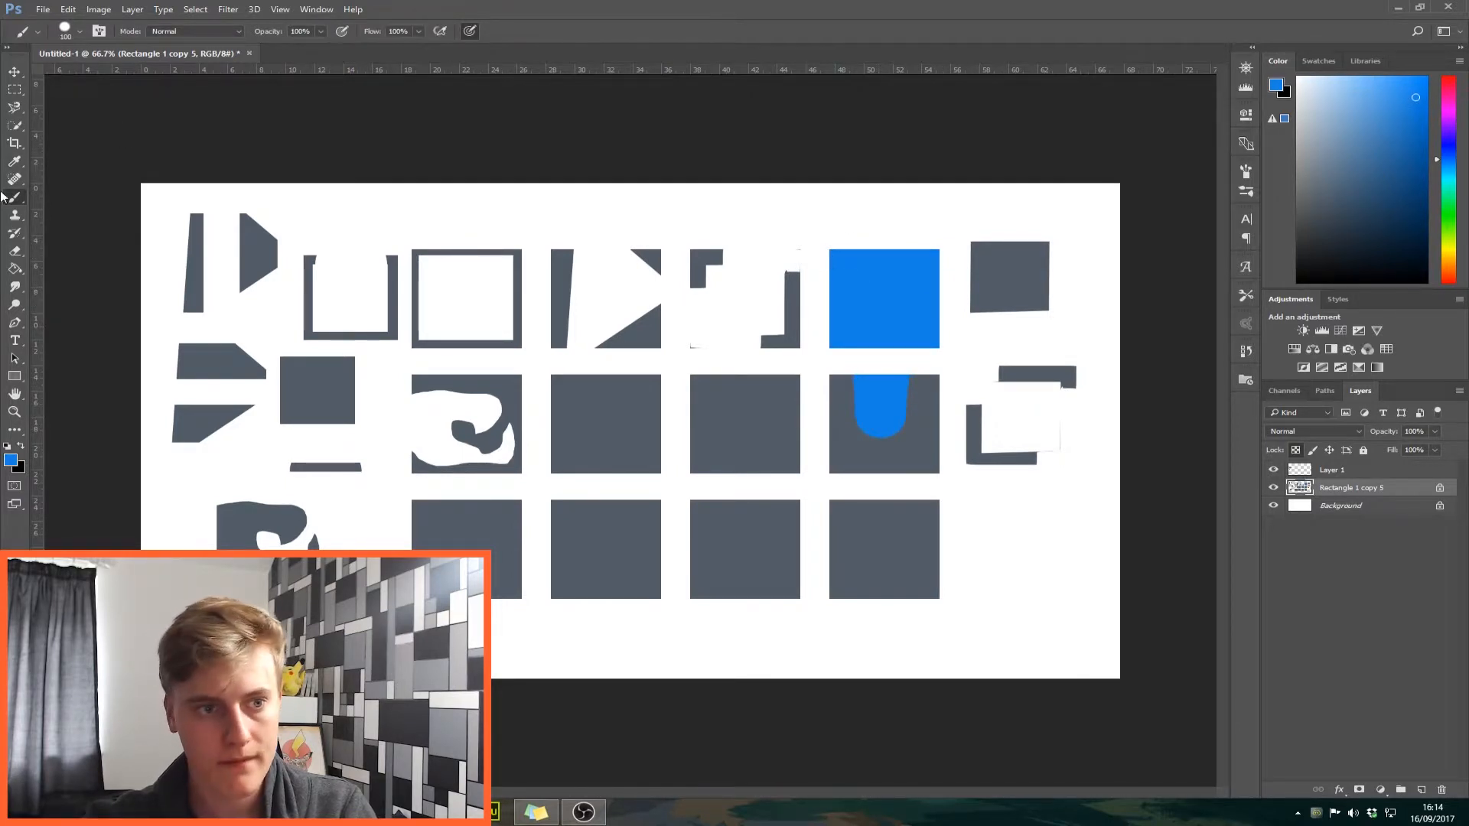
Try deleting the grid's grey areas with the Quick Selection tool while excluding the blue, undo the deletion, and deselect
click(14, 124)
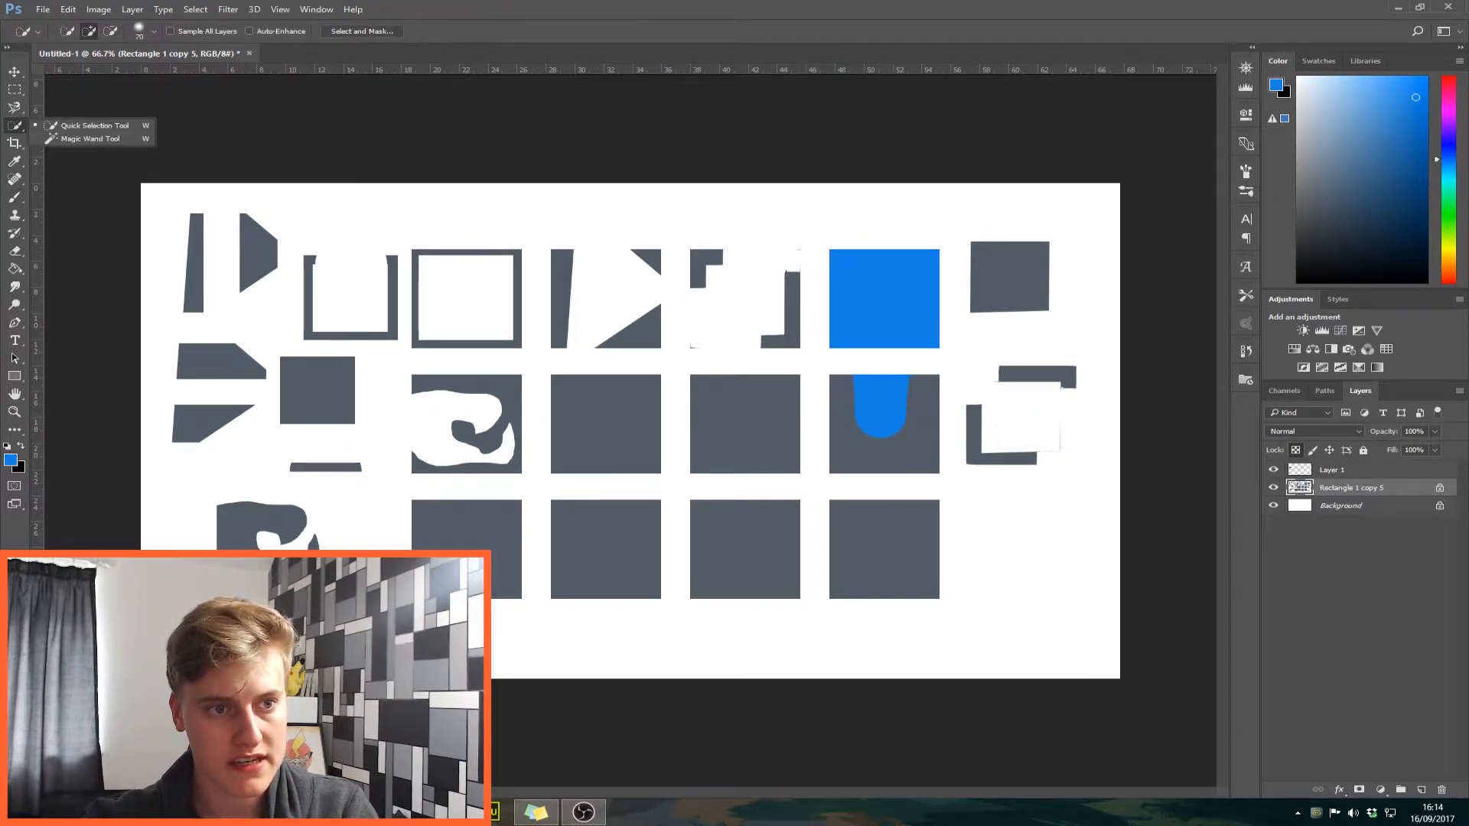
click(115, 126)
mouse_move(921, 448)
mouse_down()
mouse_move(895, 463)
mouse_move(850, 455)
mouse_move(827, 420)
mouse_up()
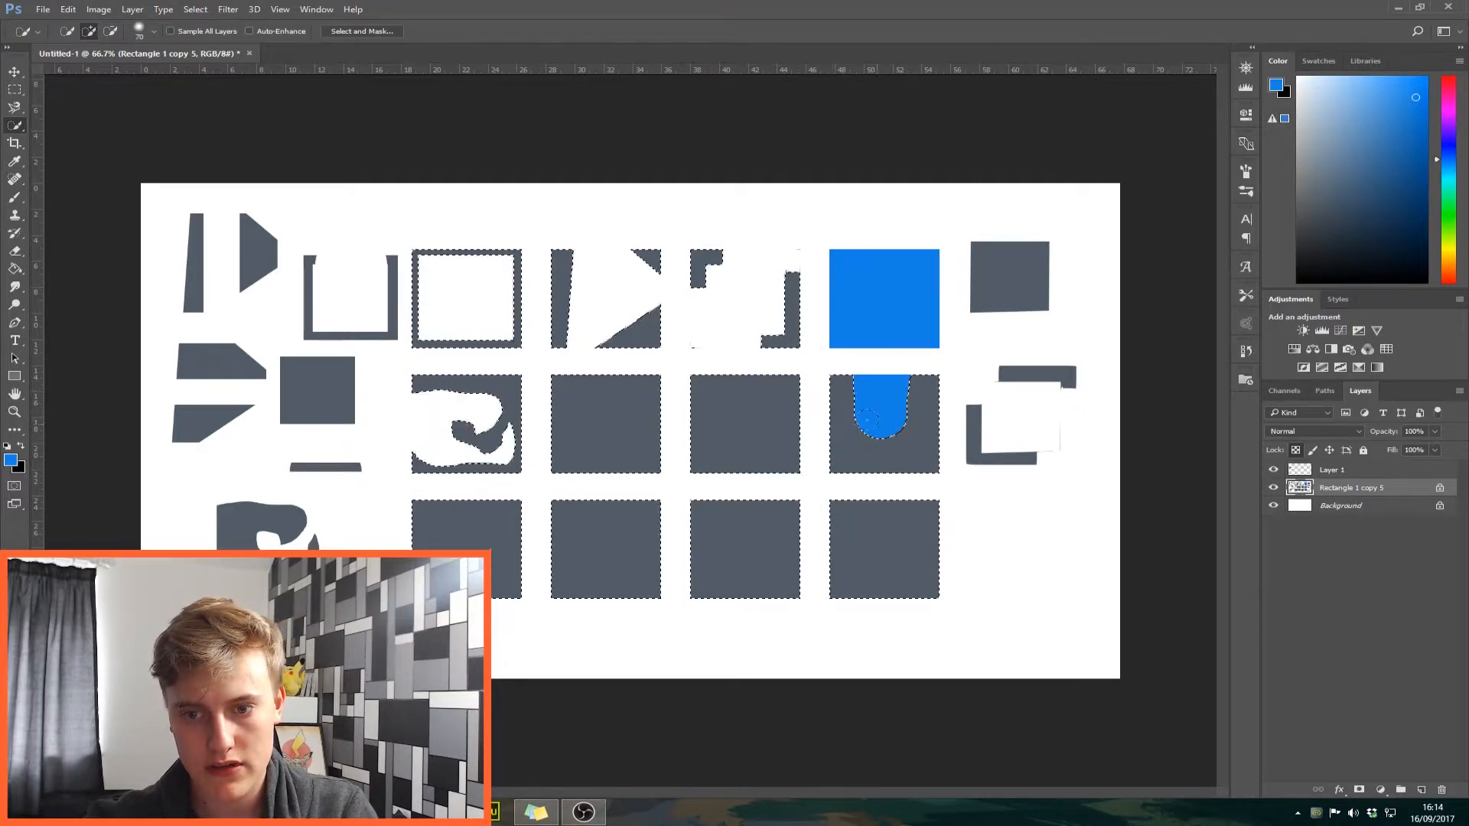
key(Delete)
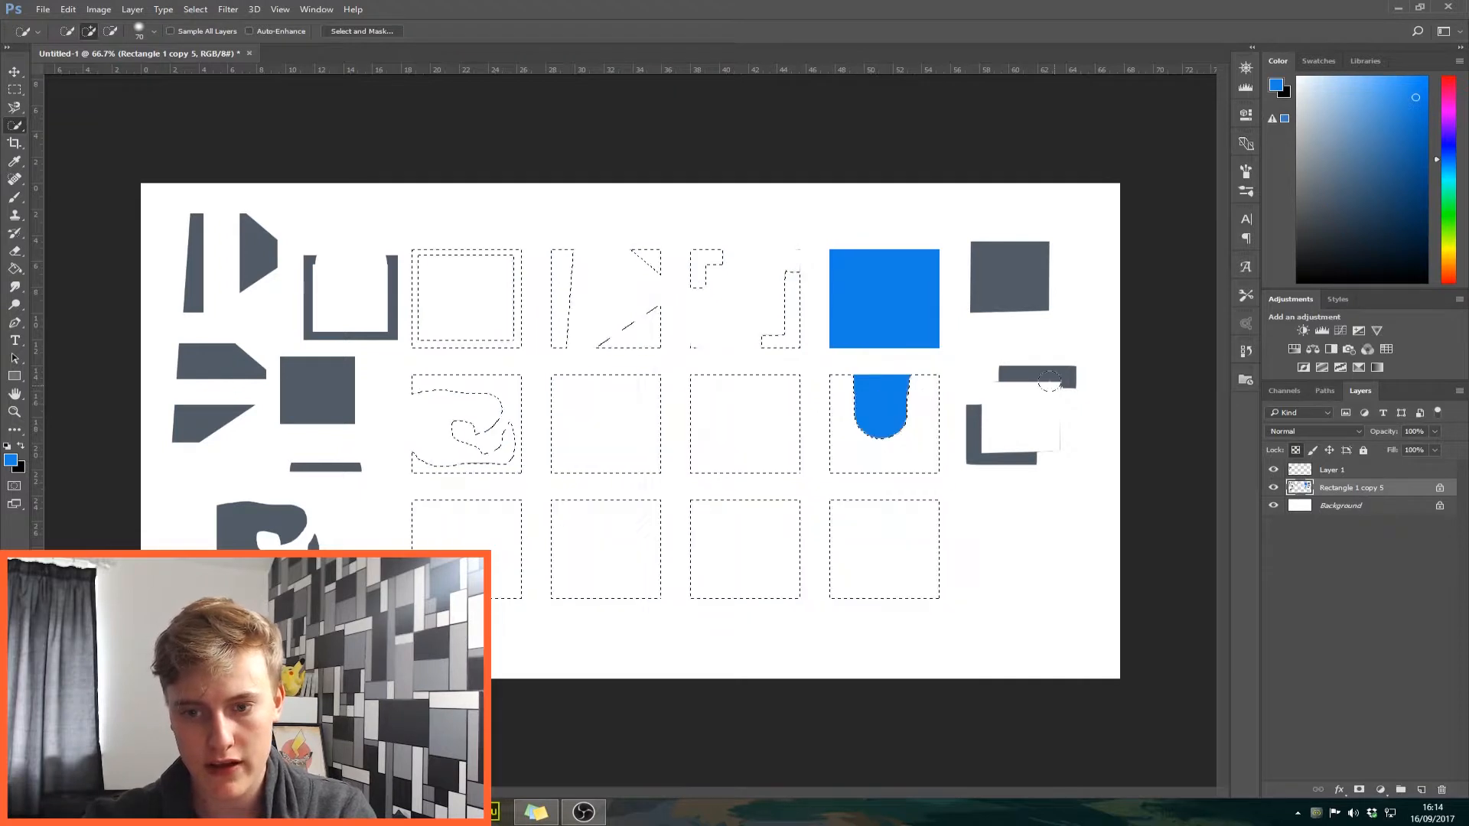
key(ctrl+z)
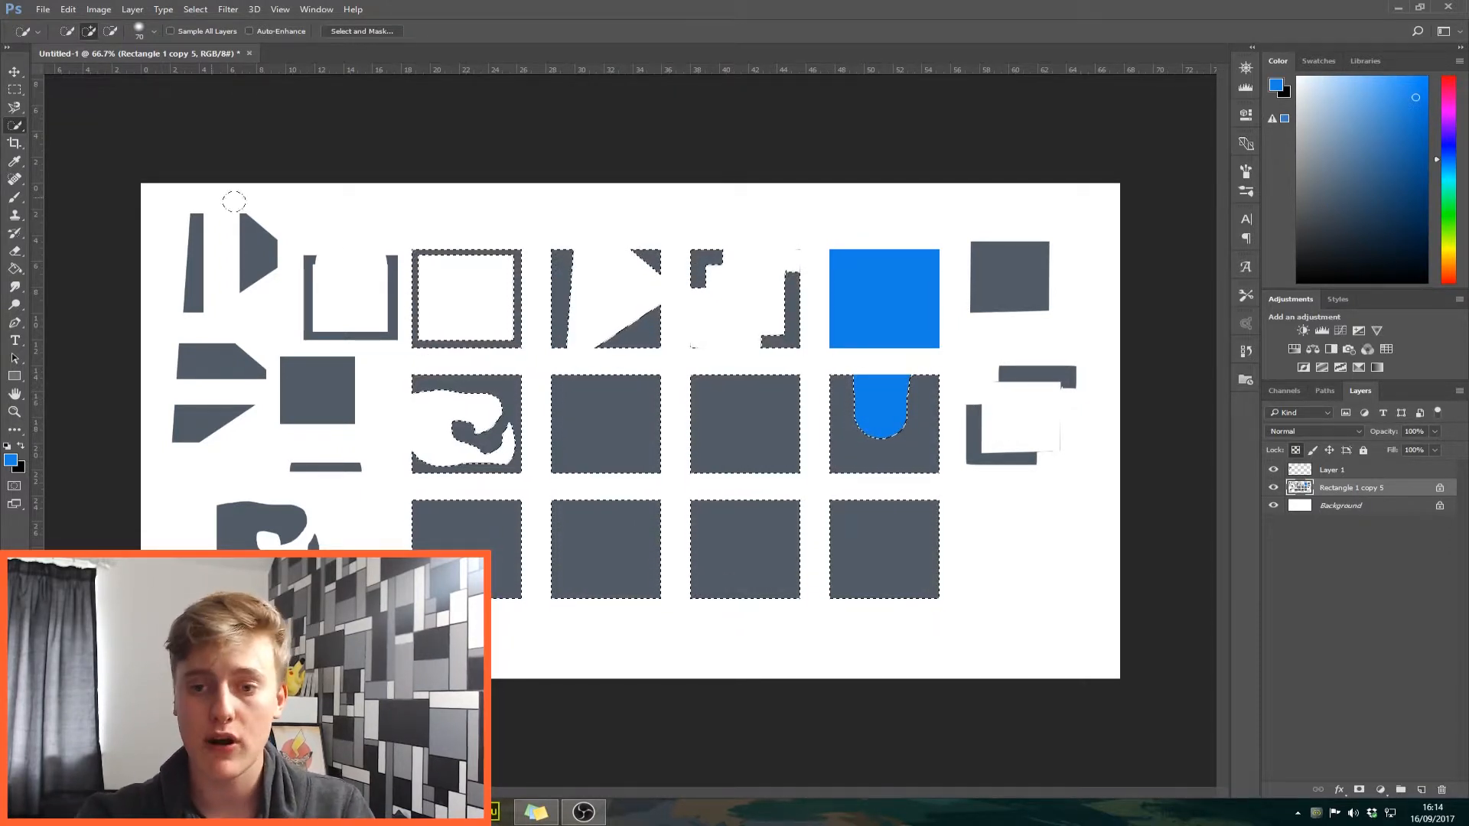
key(ctrl+d)
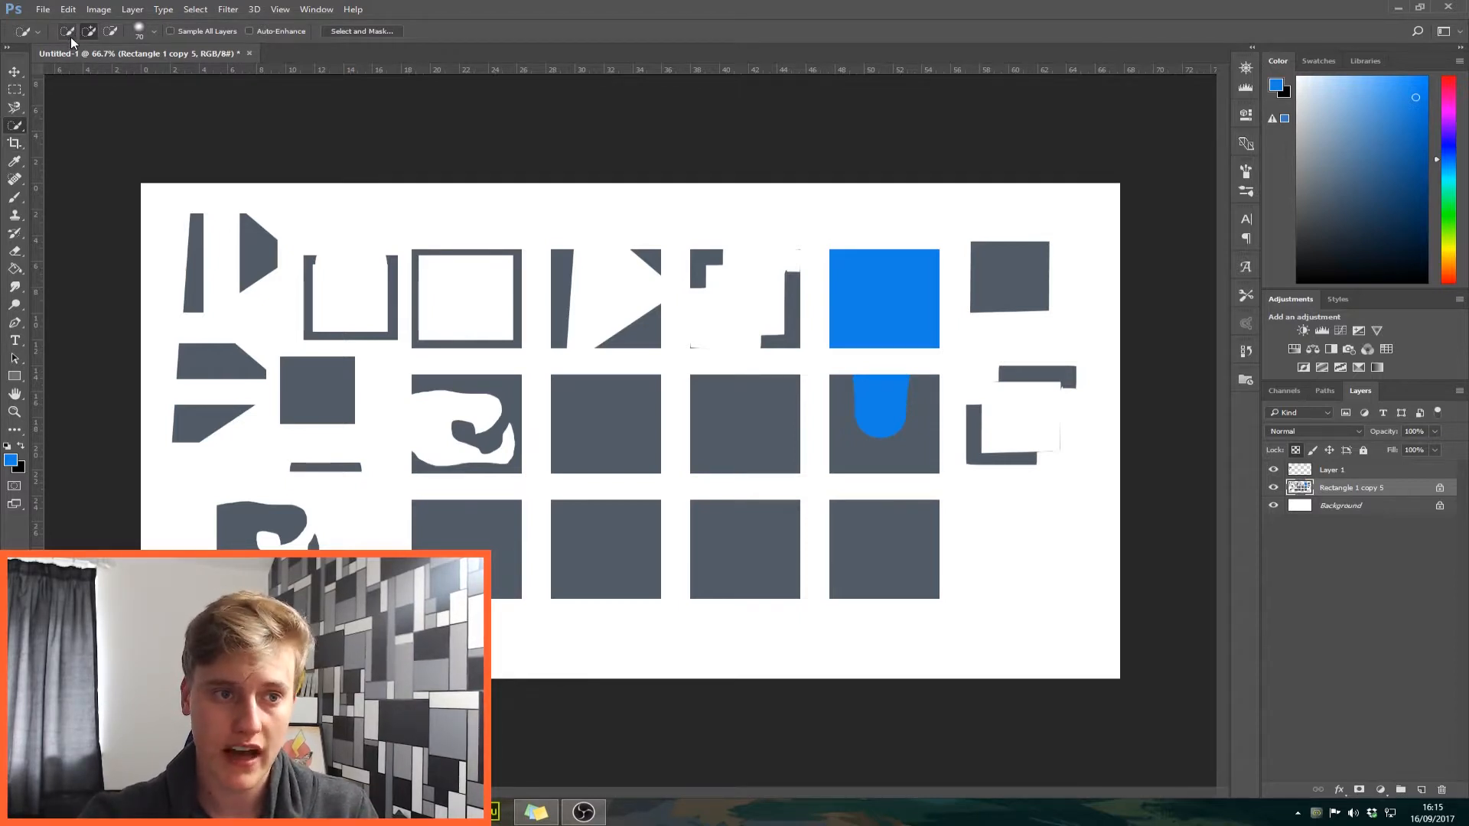
Try cropping the canvas to the 1 : 1 (Square) ratio and undo the crop
click(13, 144)
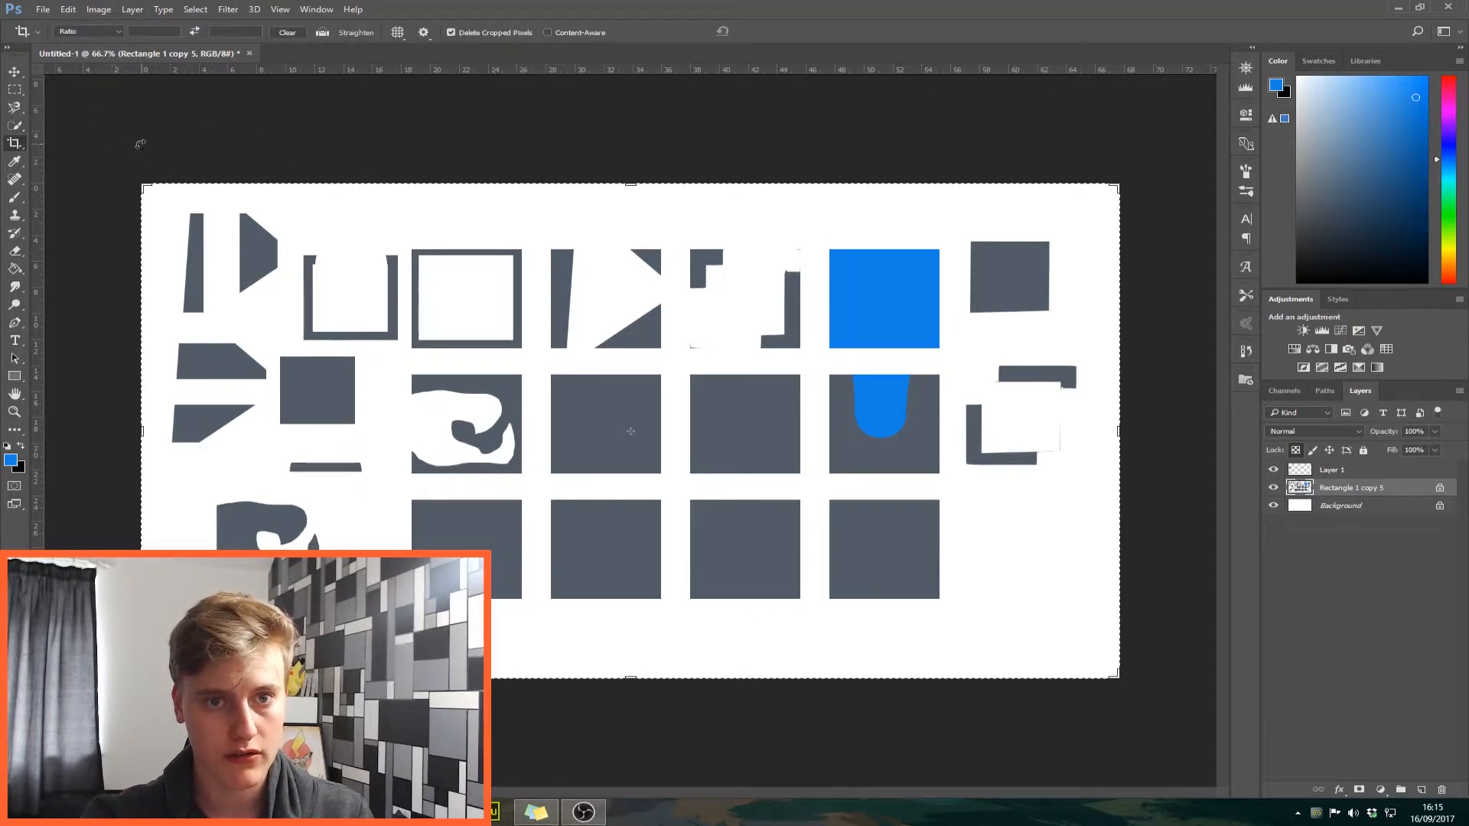
click(81, 34)
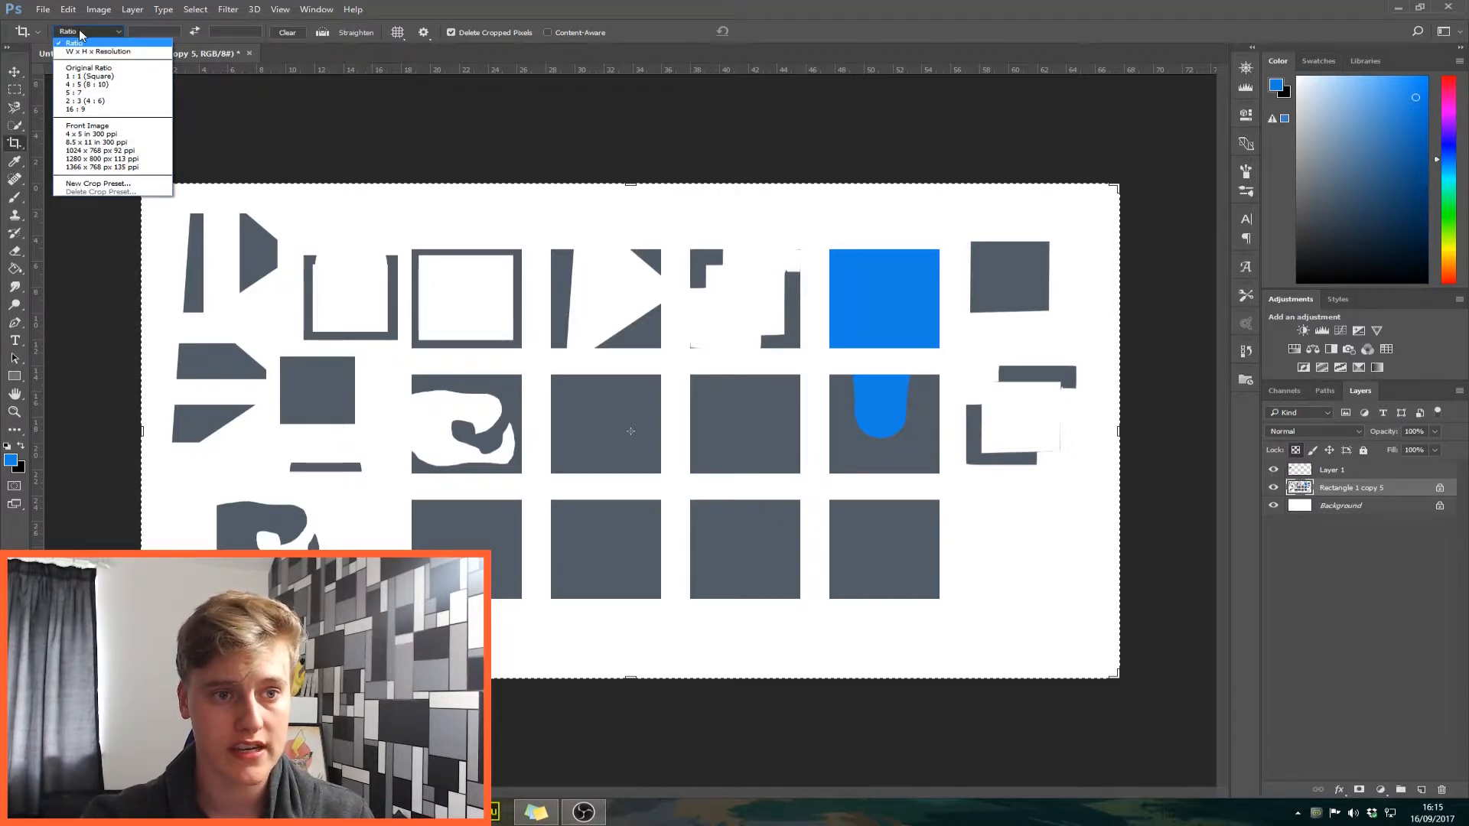
click(89, 32)
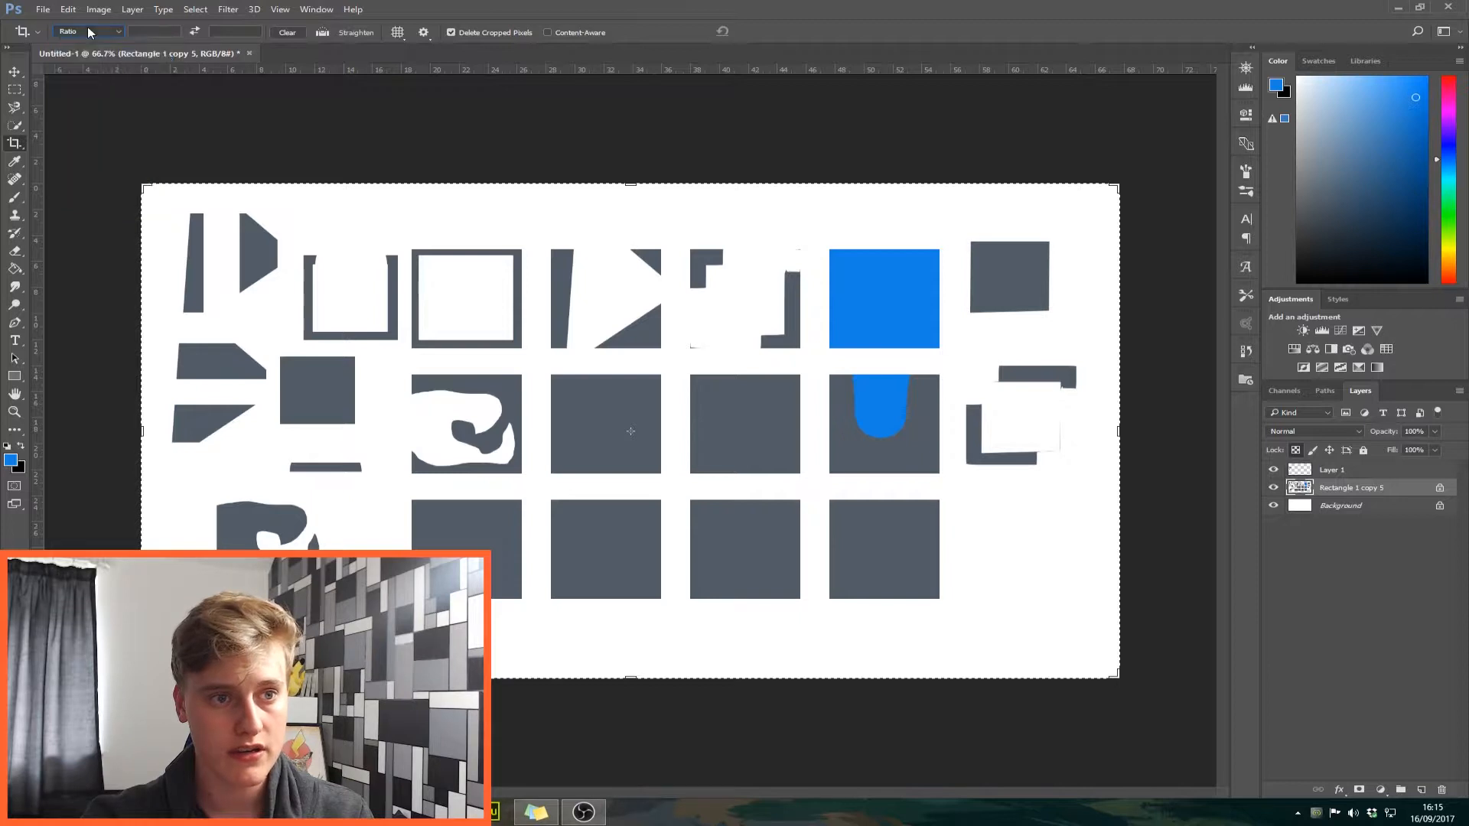
click(88, 32)
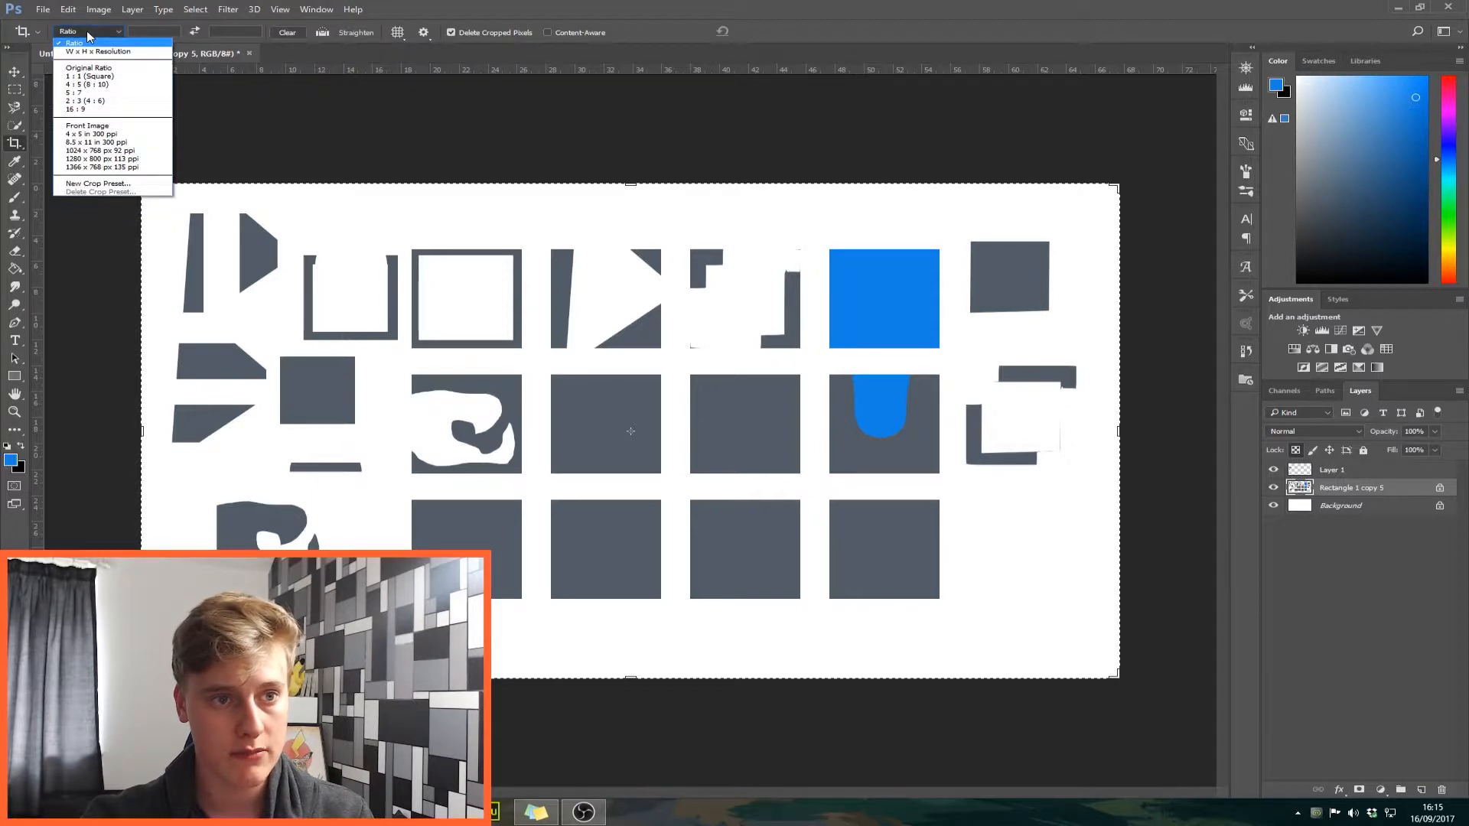
click(109, 77)
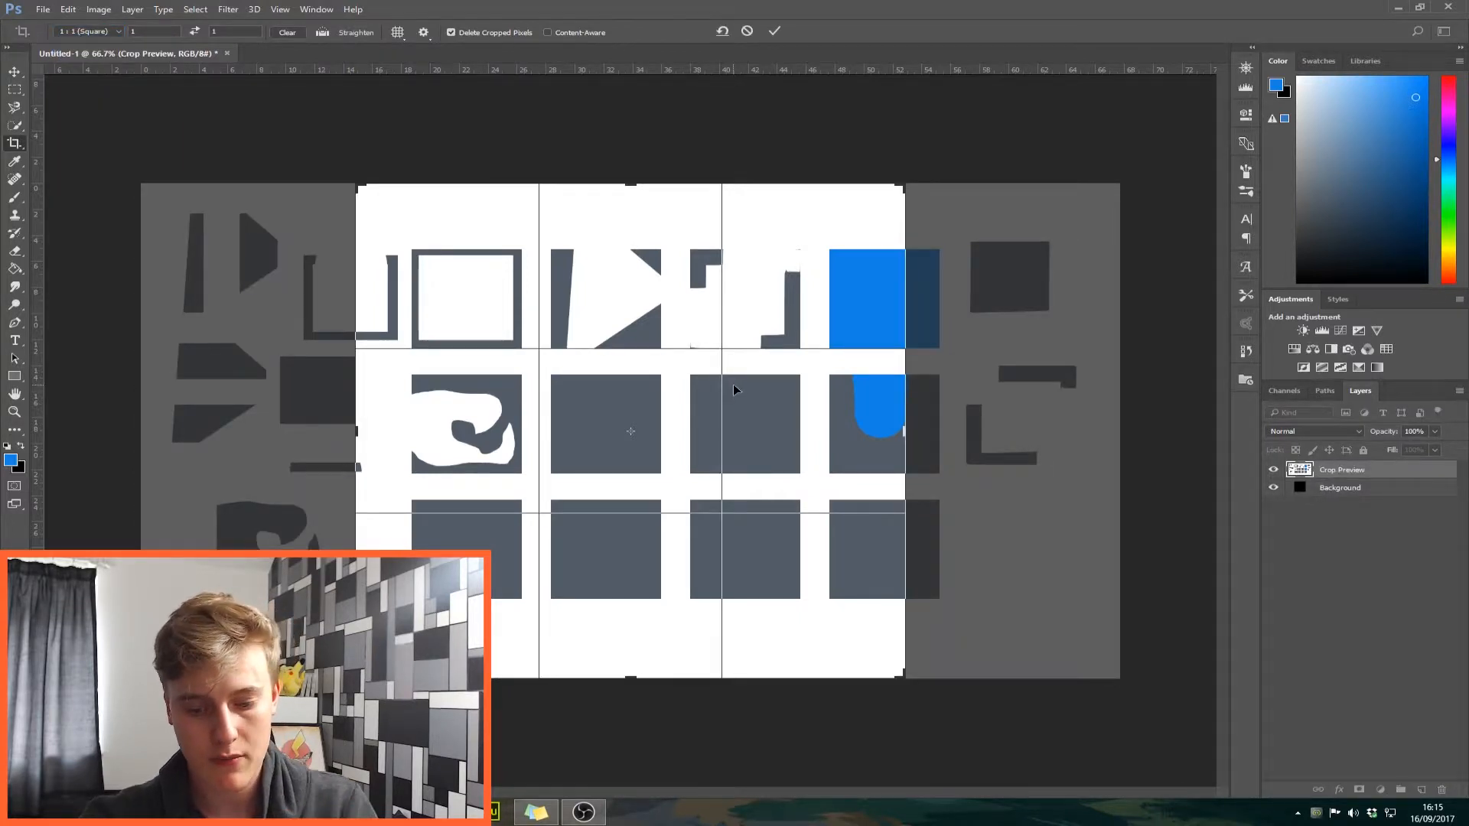
key(Return)
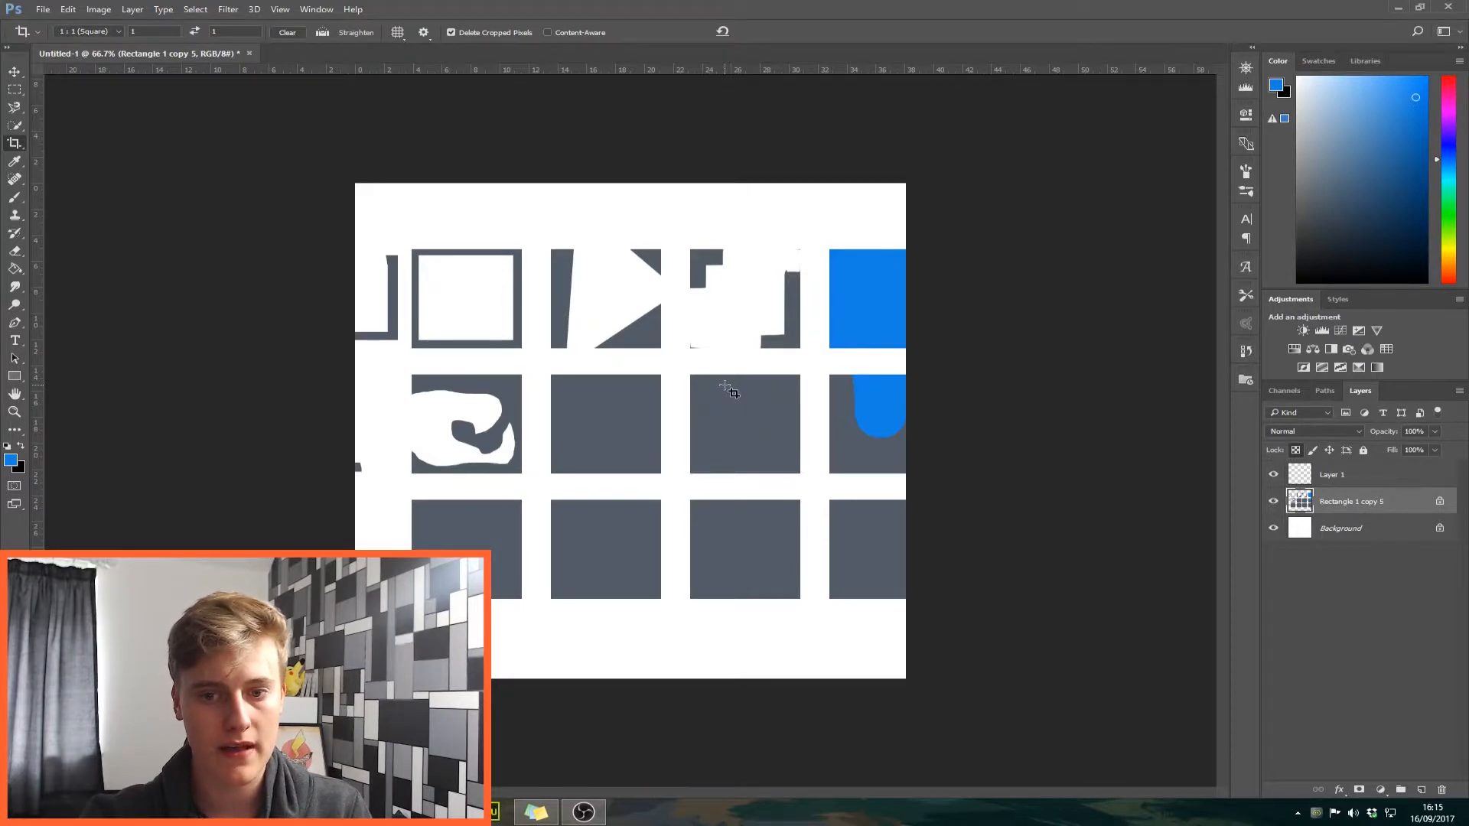
key(ctrl+z)
Try cropping the canvas to the 4 : 5 (8 : 10) ratio and undo the crop
click(108, 32)
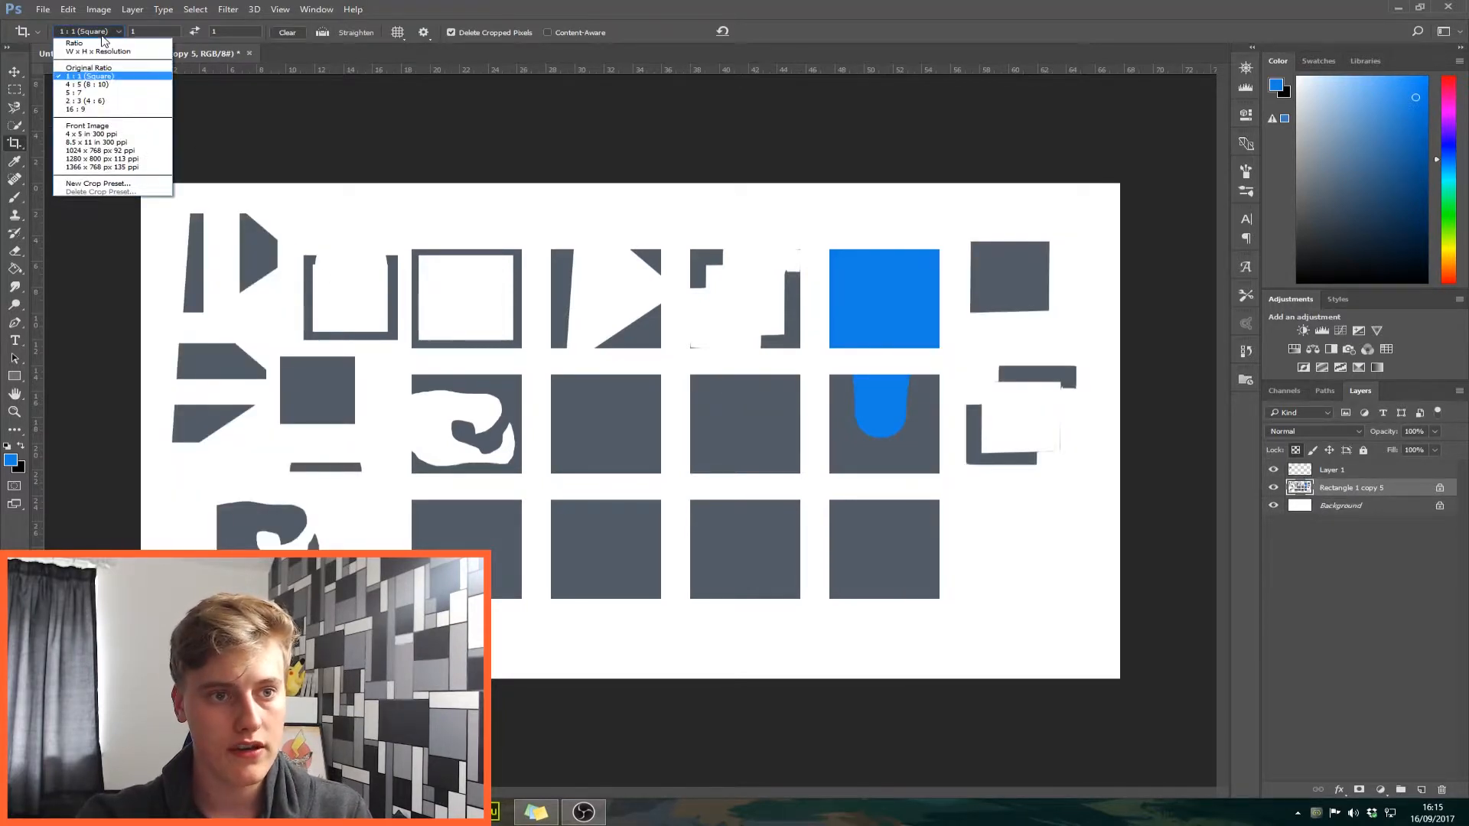
click(107, 87)
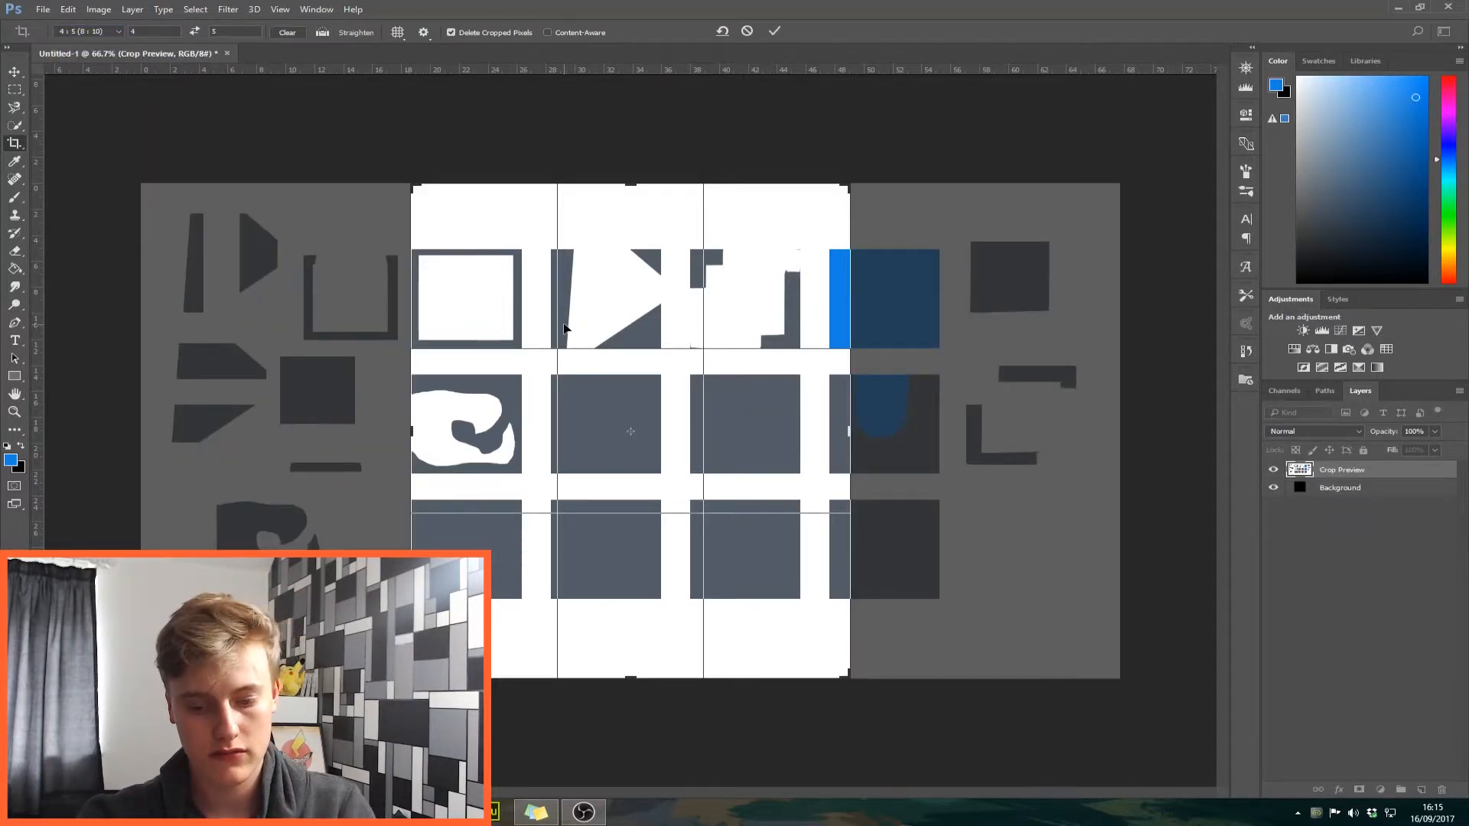
key(Return)
key(ctrl+z)
Try cropping the canvas to the 5 : 7 ratio and undo the crop
click(108, 32)
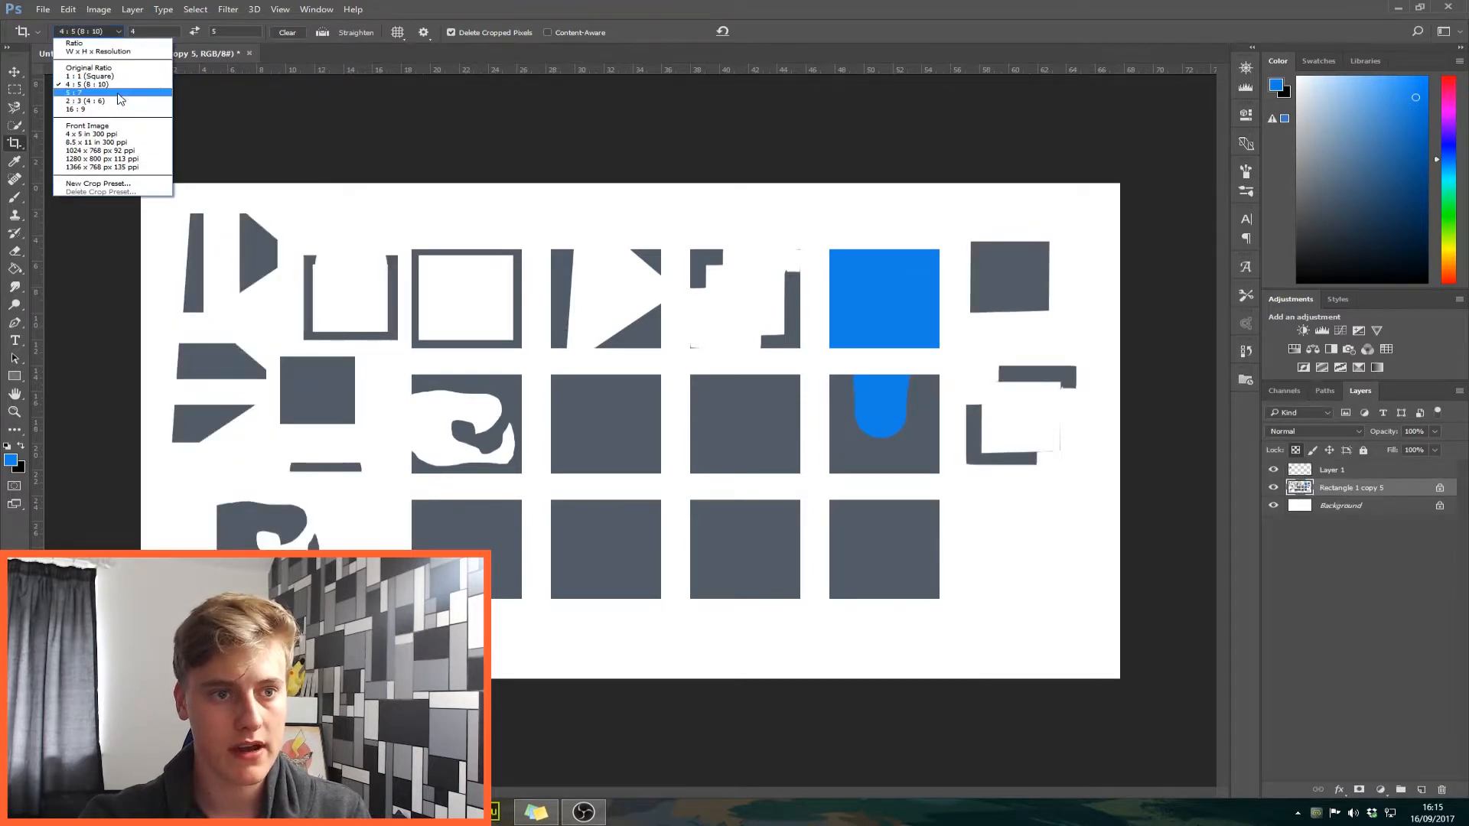
click(111, 98)
key(Return)
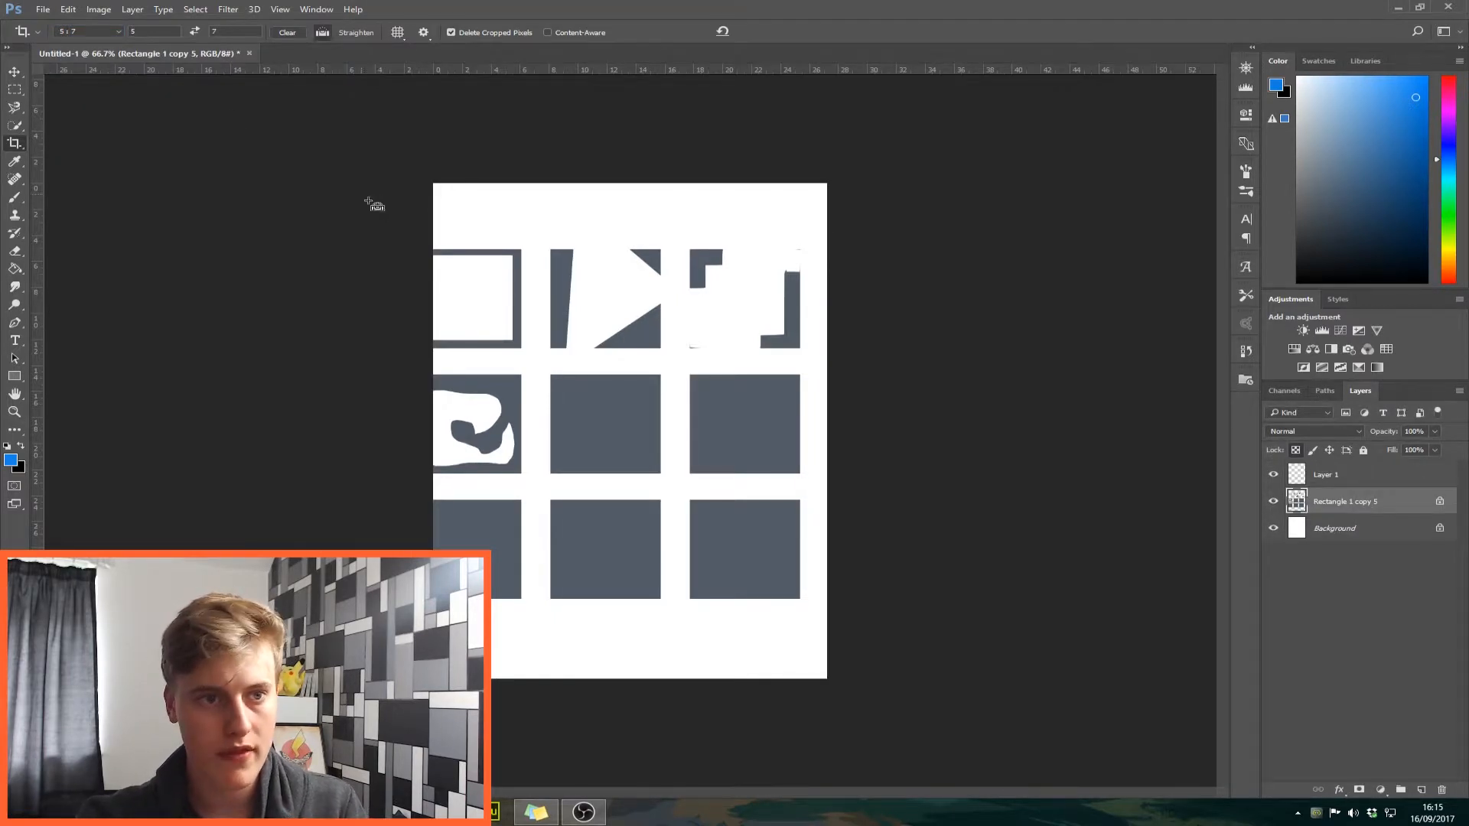
key(ctrl+z)
Switch the crop preset to W x H x Resolution, try a freely sized crop of the canvas's lower-right area, and undo it
click(88, 31)
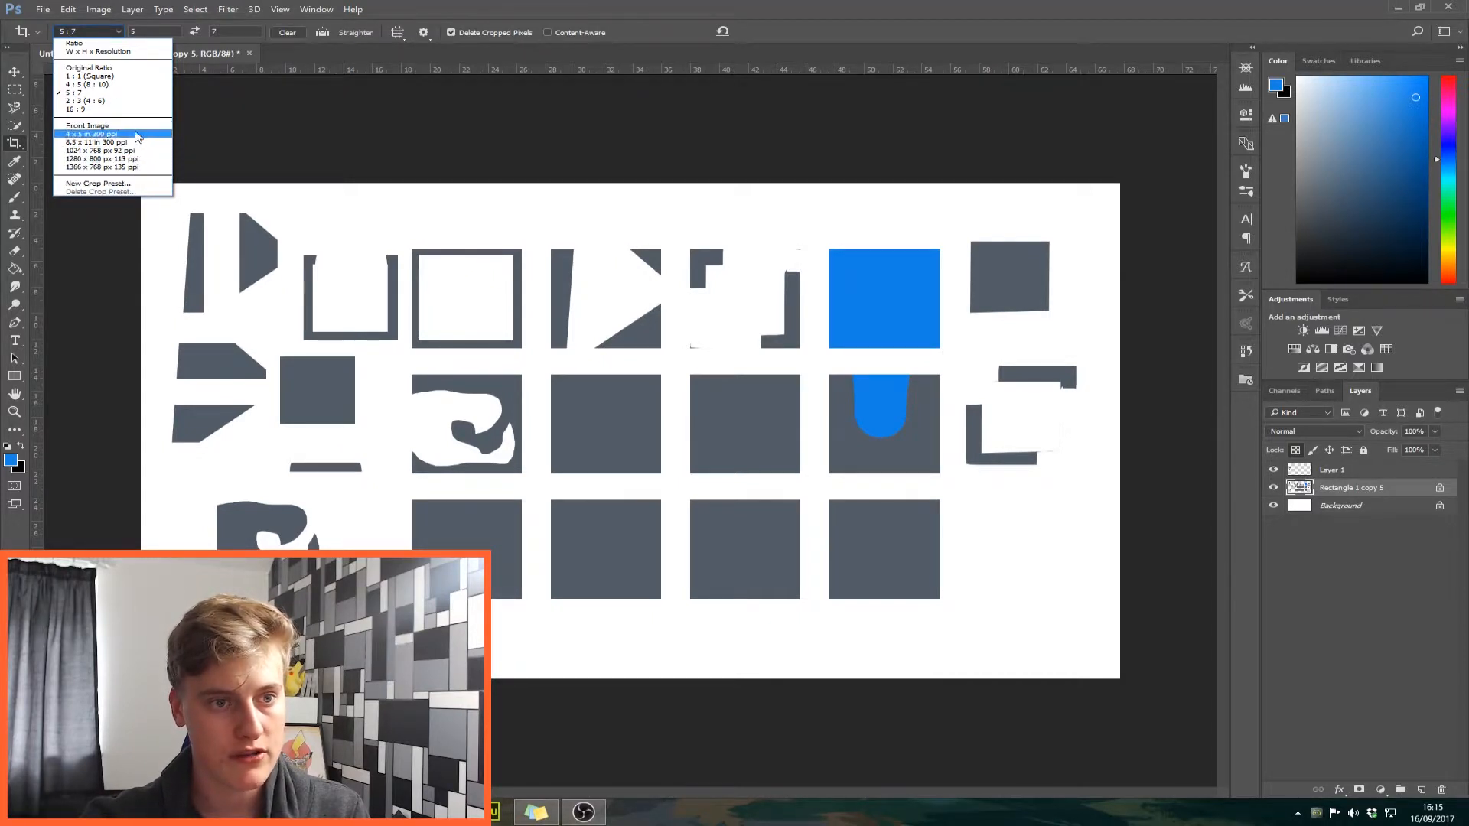
click(157, 51)
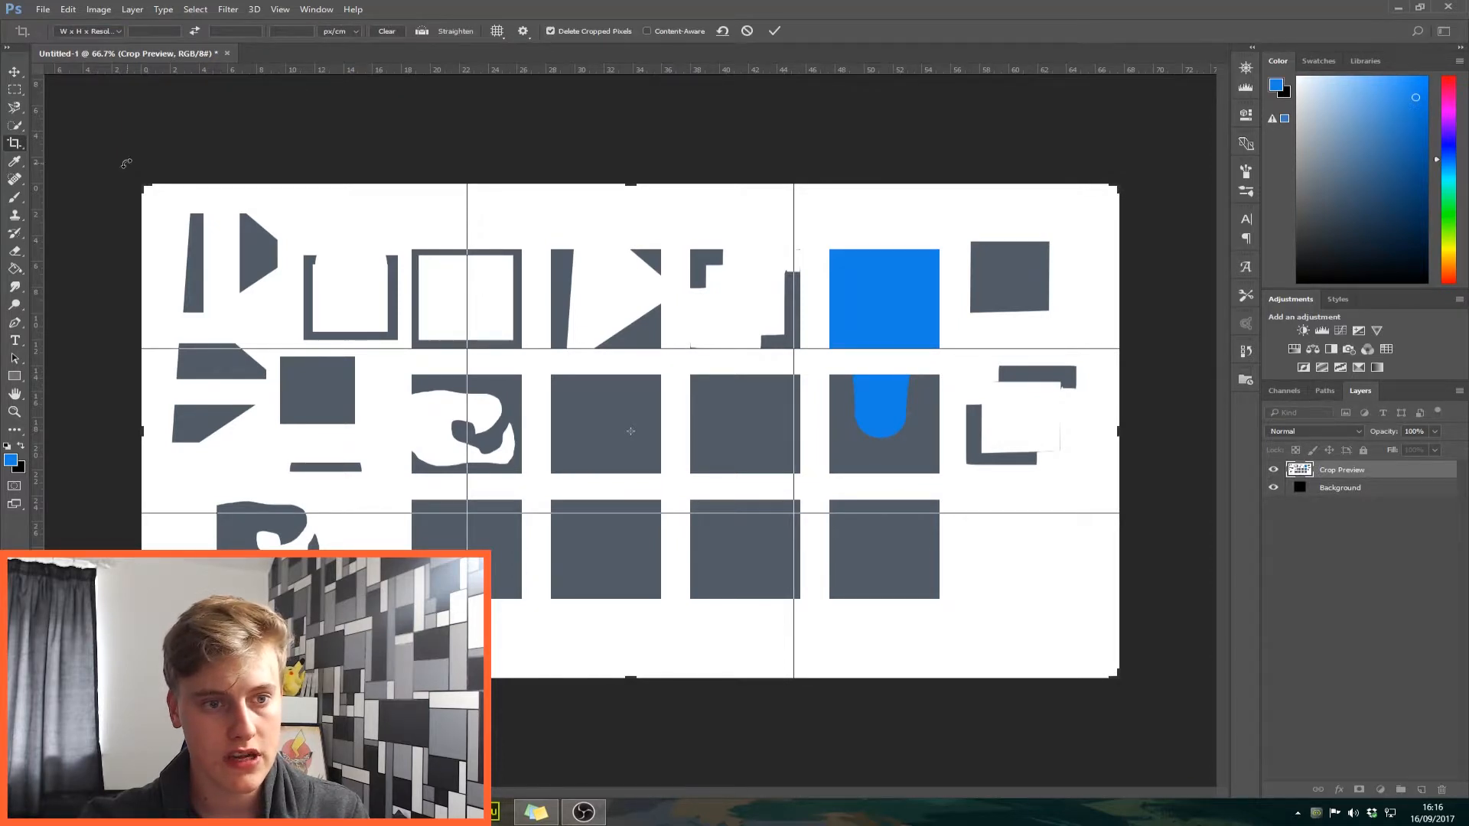
drag(140, 183, 520, 296)
key(Return)
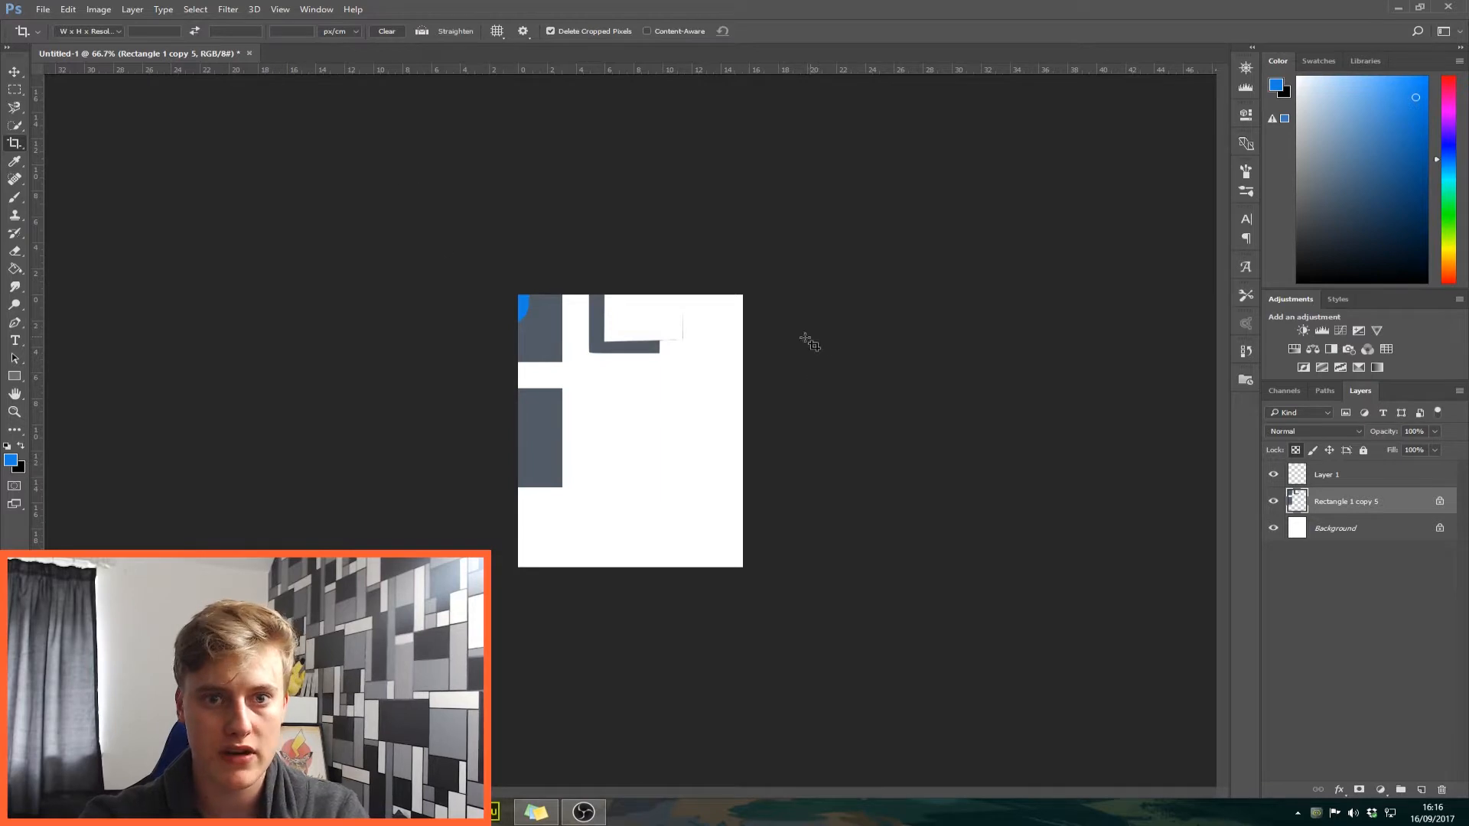
key(ctrl+z)
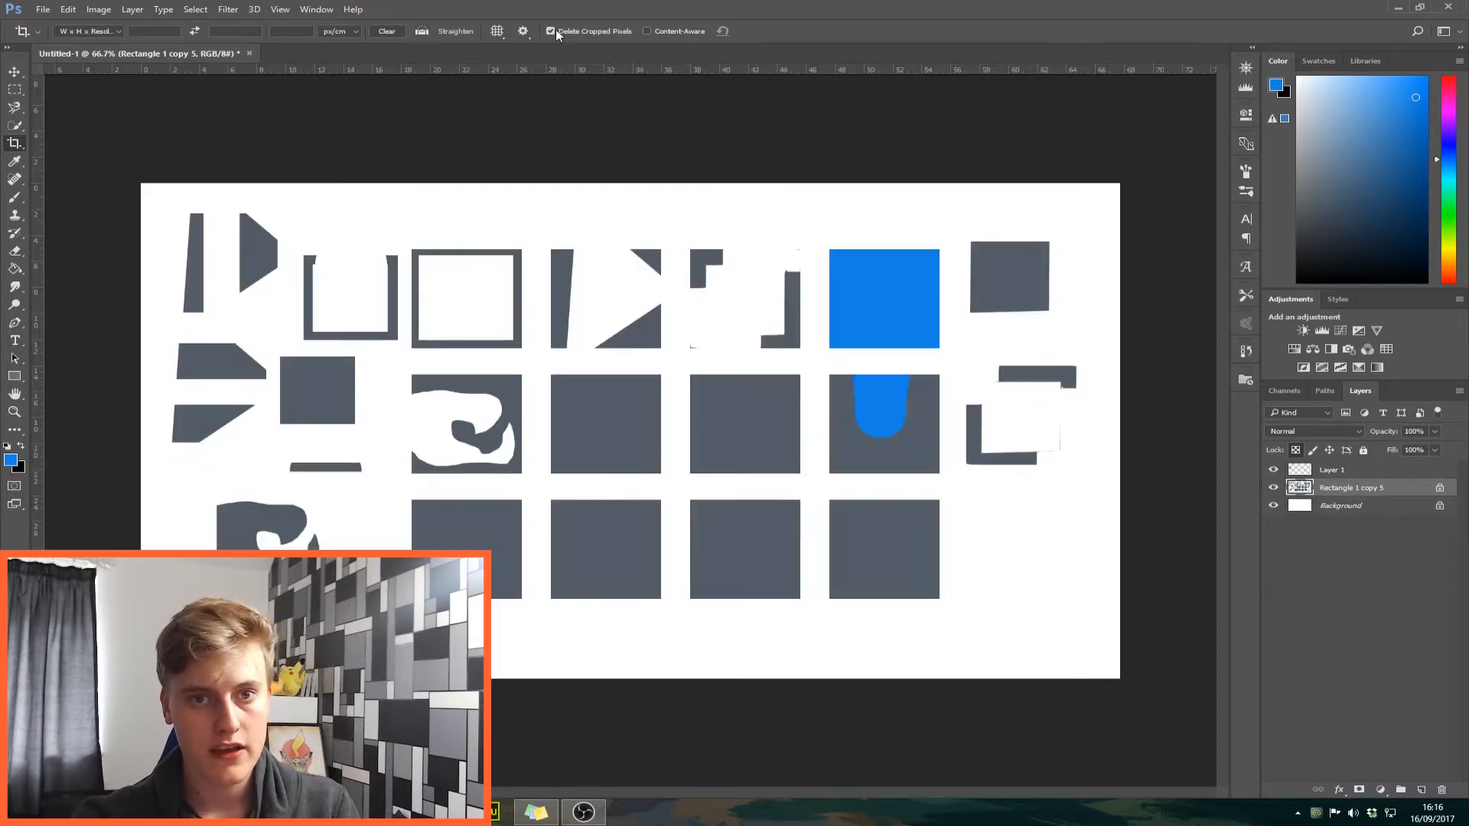
Turn off Delete Cropped Pixels, try cropping around the grid's upper-left squares and moving the layer within the crop, and undo both
click(551, 30)
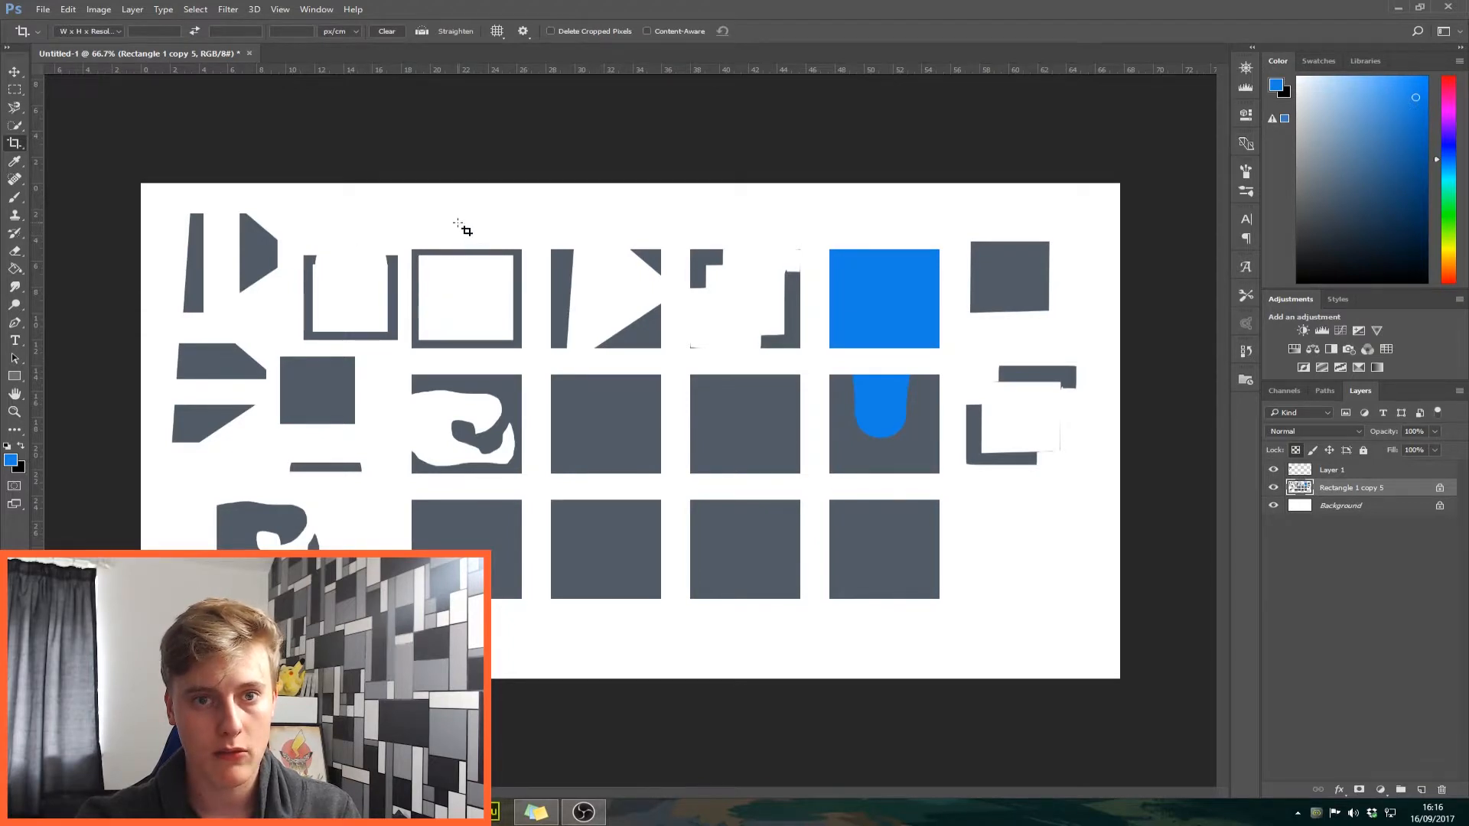
drag(362, 224, 701, 493)
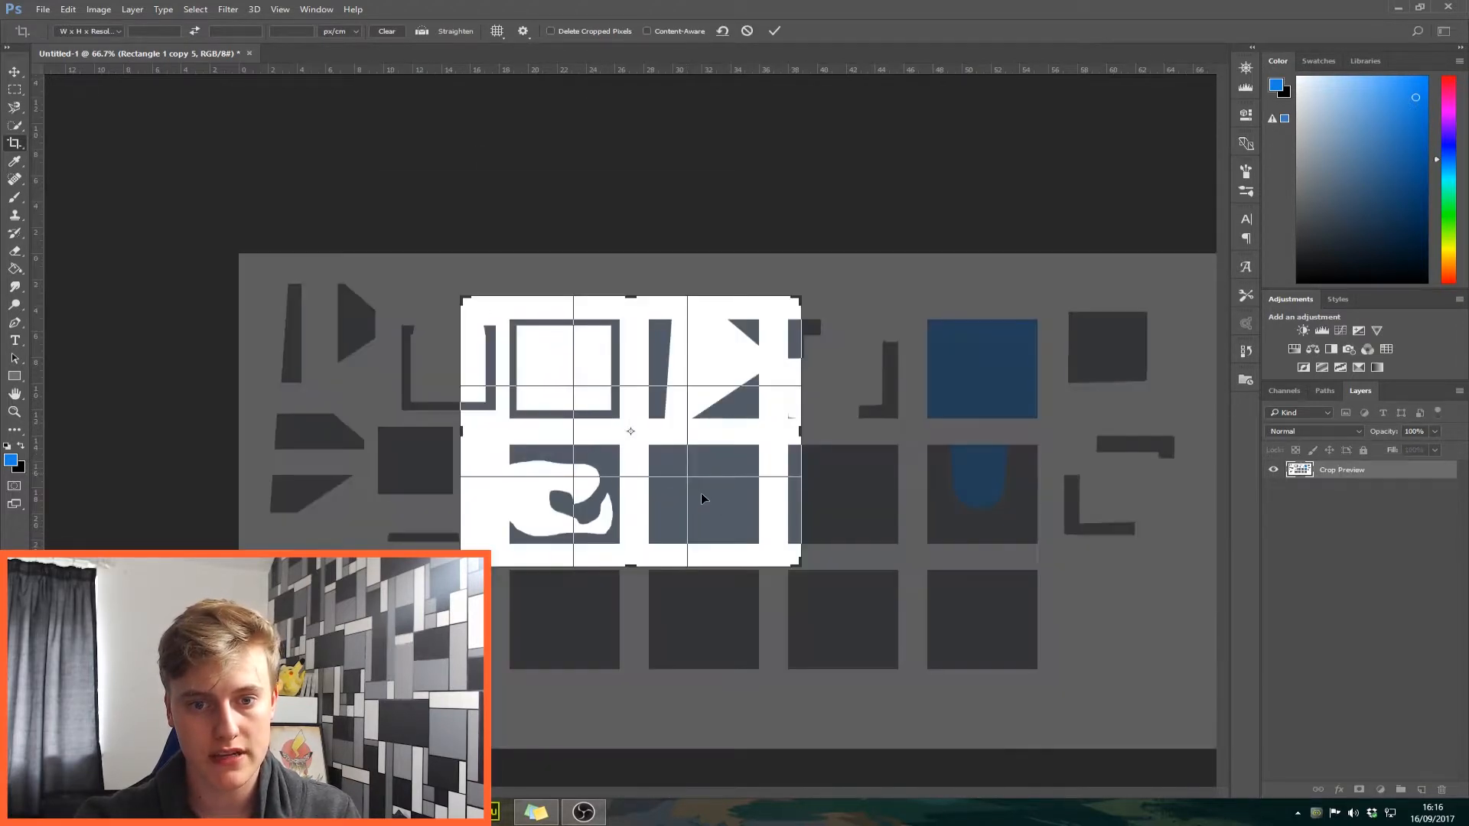
key(Return)
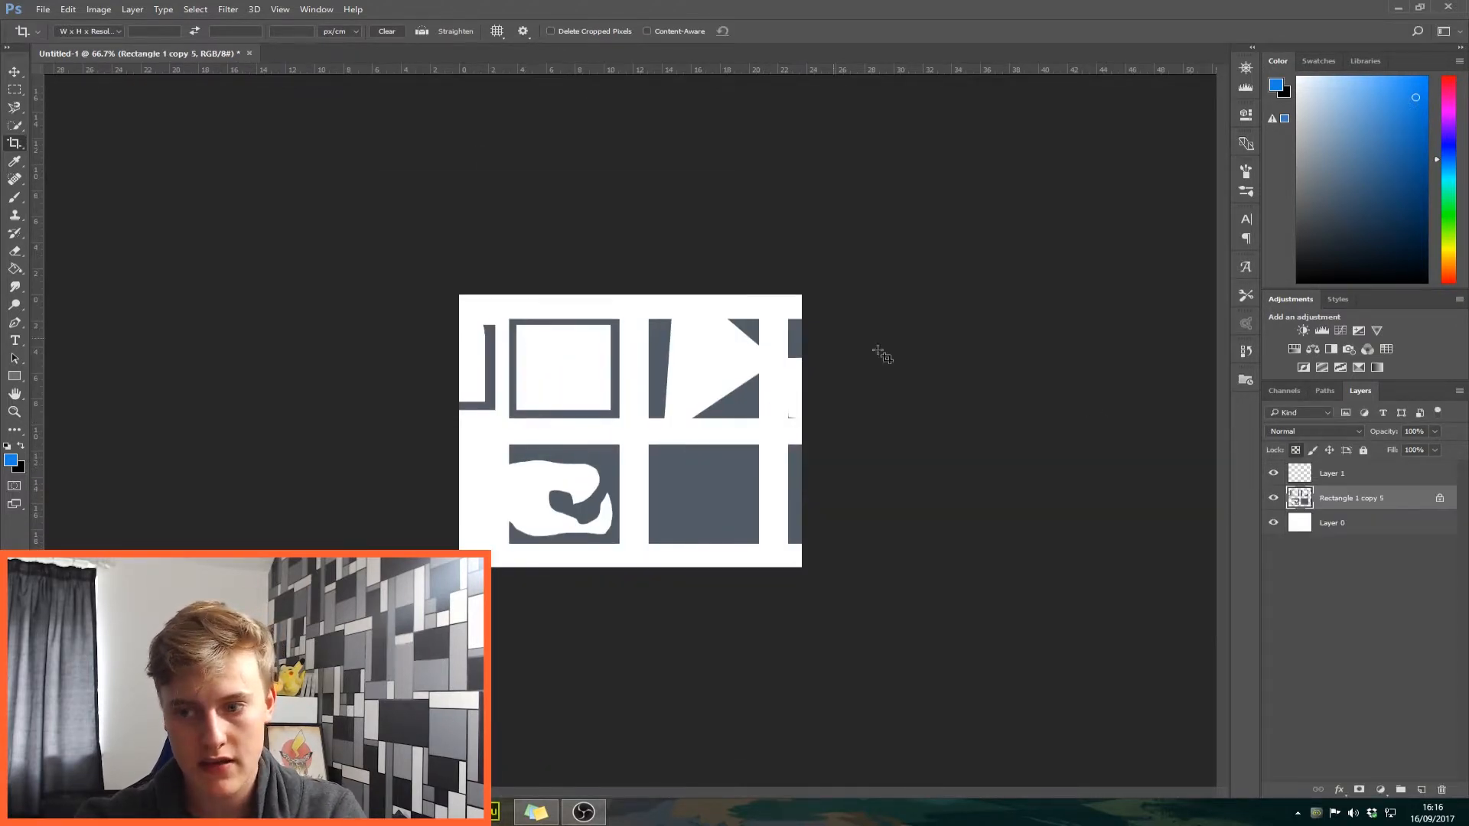
click(14, 72)
drag(601, 420, 498, 293)
key(ctrl+alt+z)
key(ctrl+alt+z)
Marquee a small rectangle across the top edge of the hollow square in the grid's upper-left corner
click(13, 89)
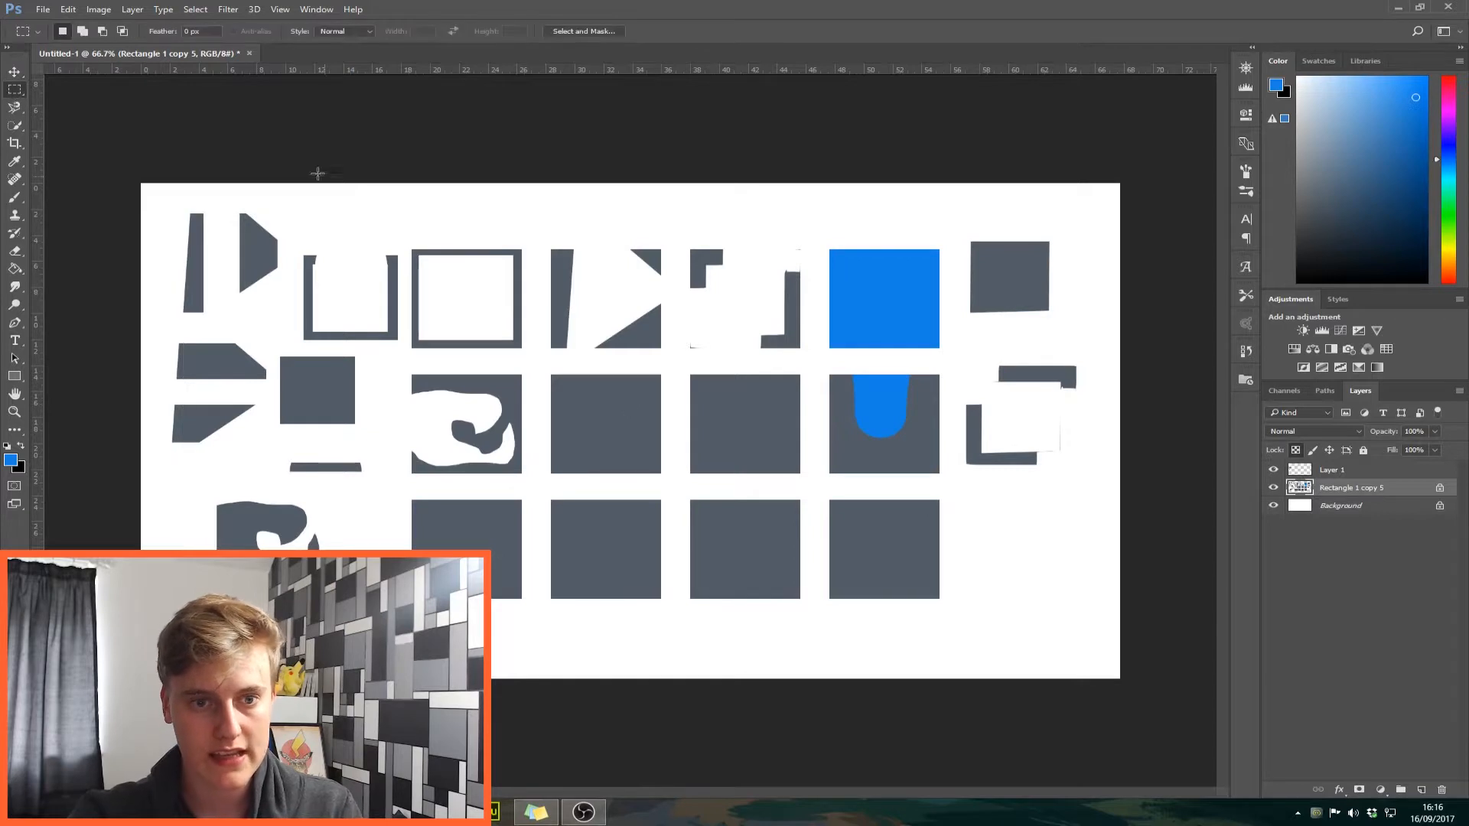
click(14, 142)
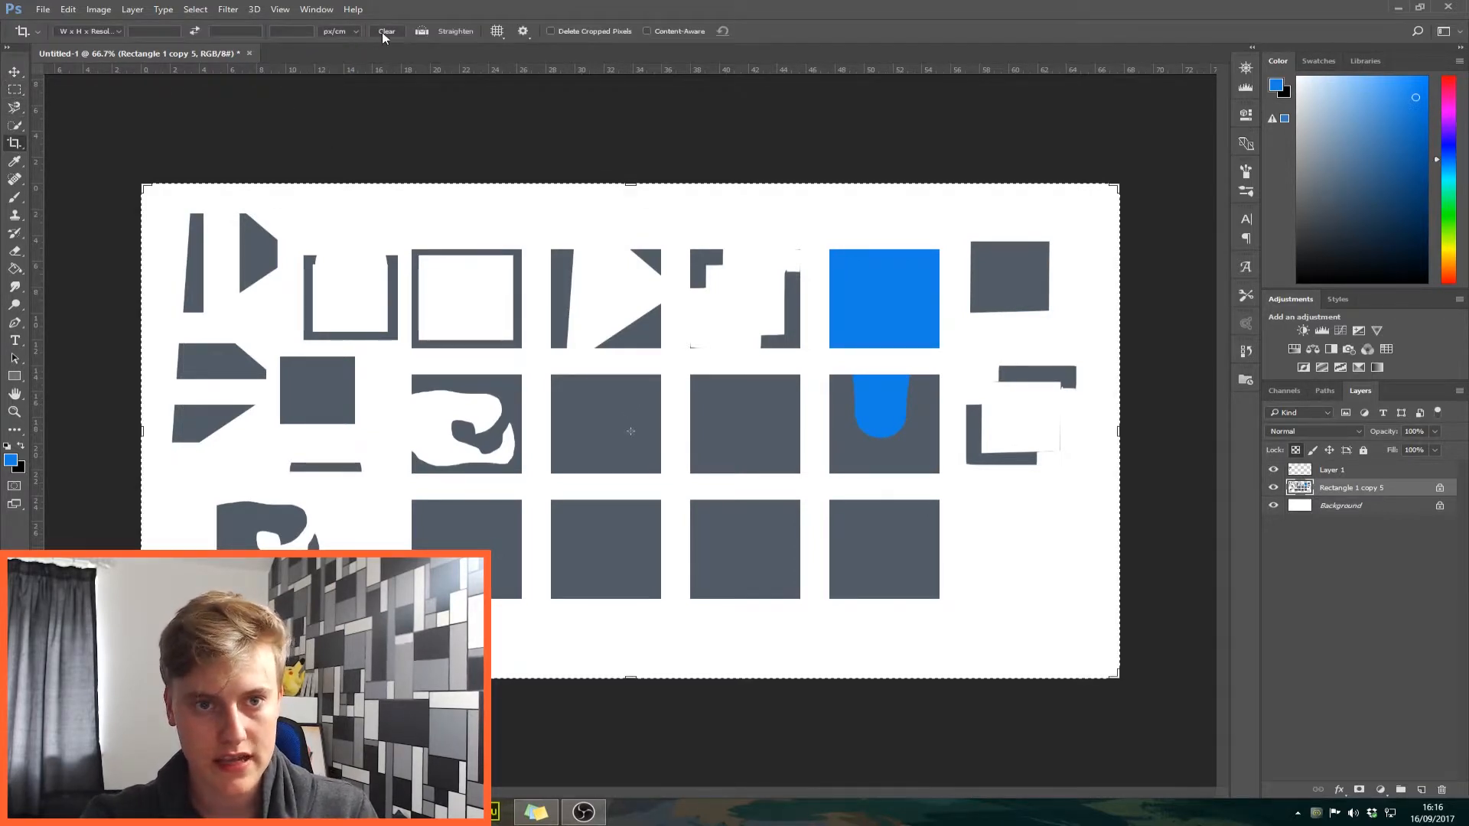
key(m)
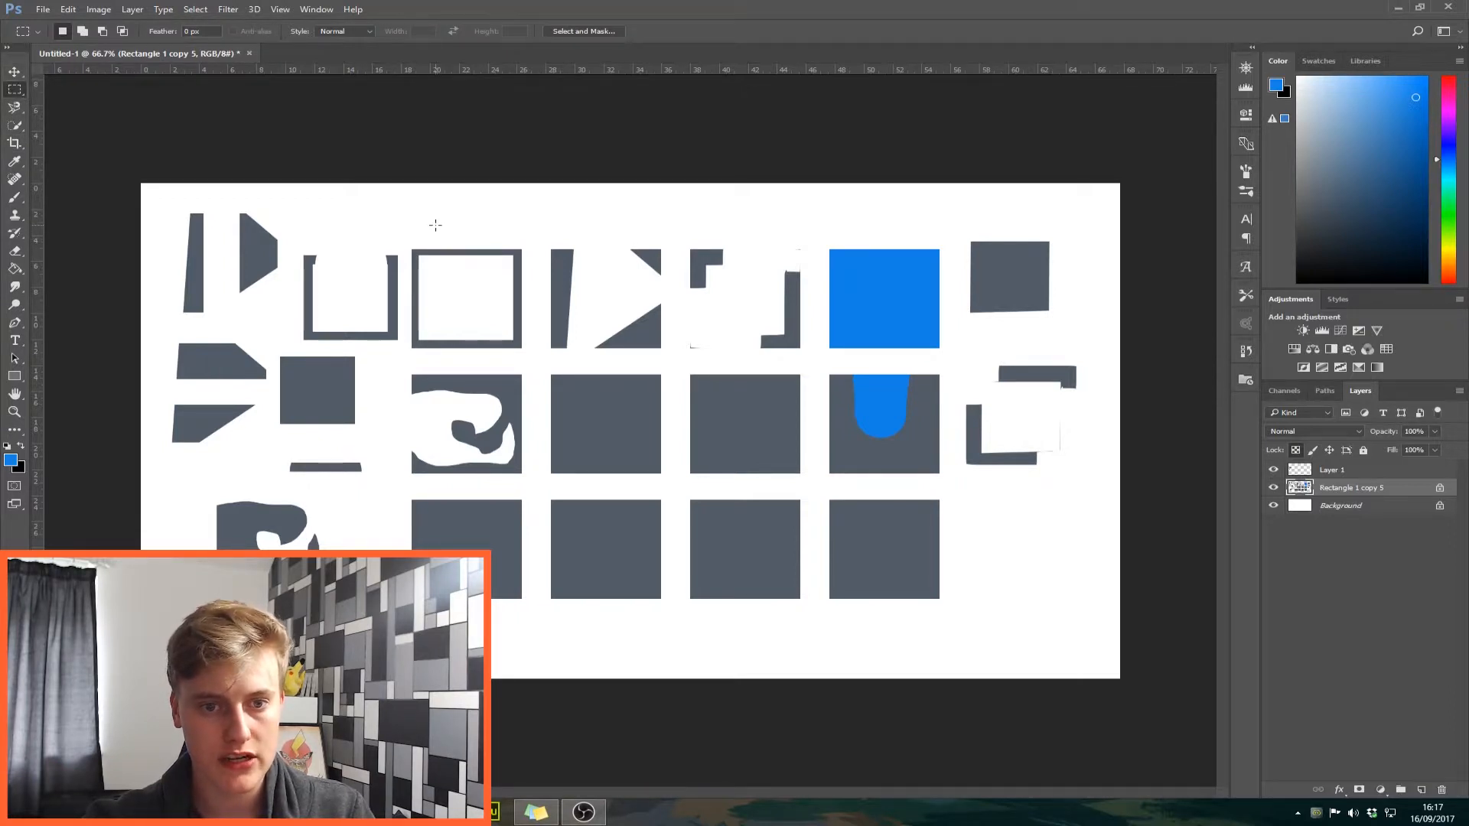
drag(440, 220, 504, 296)
Review the Select and Mask workspace and the Save Selection dialog for the marquee selection, cancelling both
right_click(528, 243)
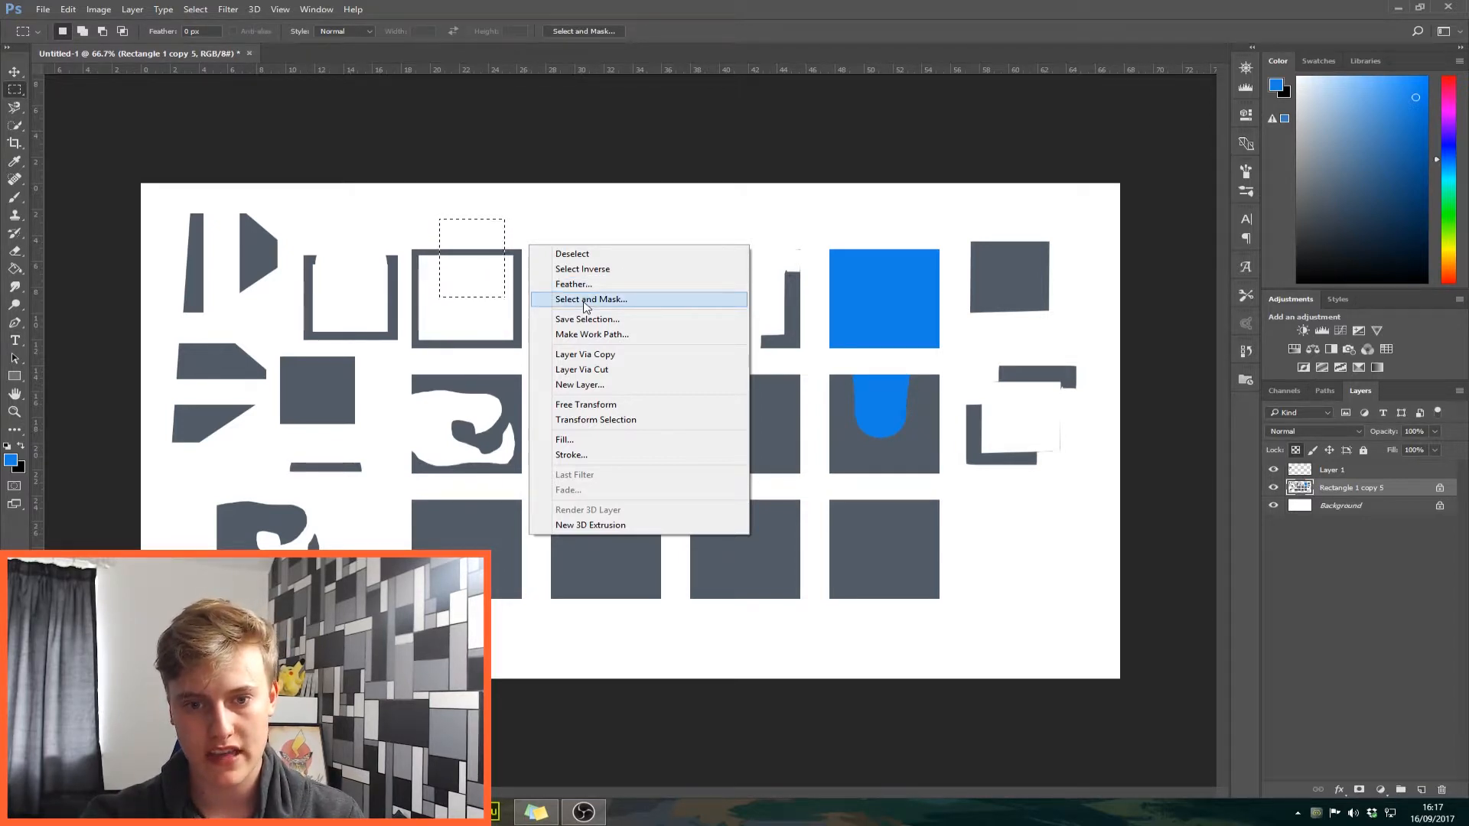
click(586, 303)
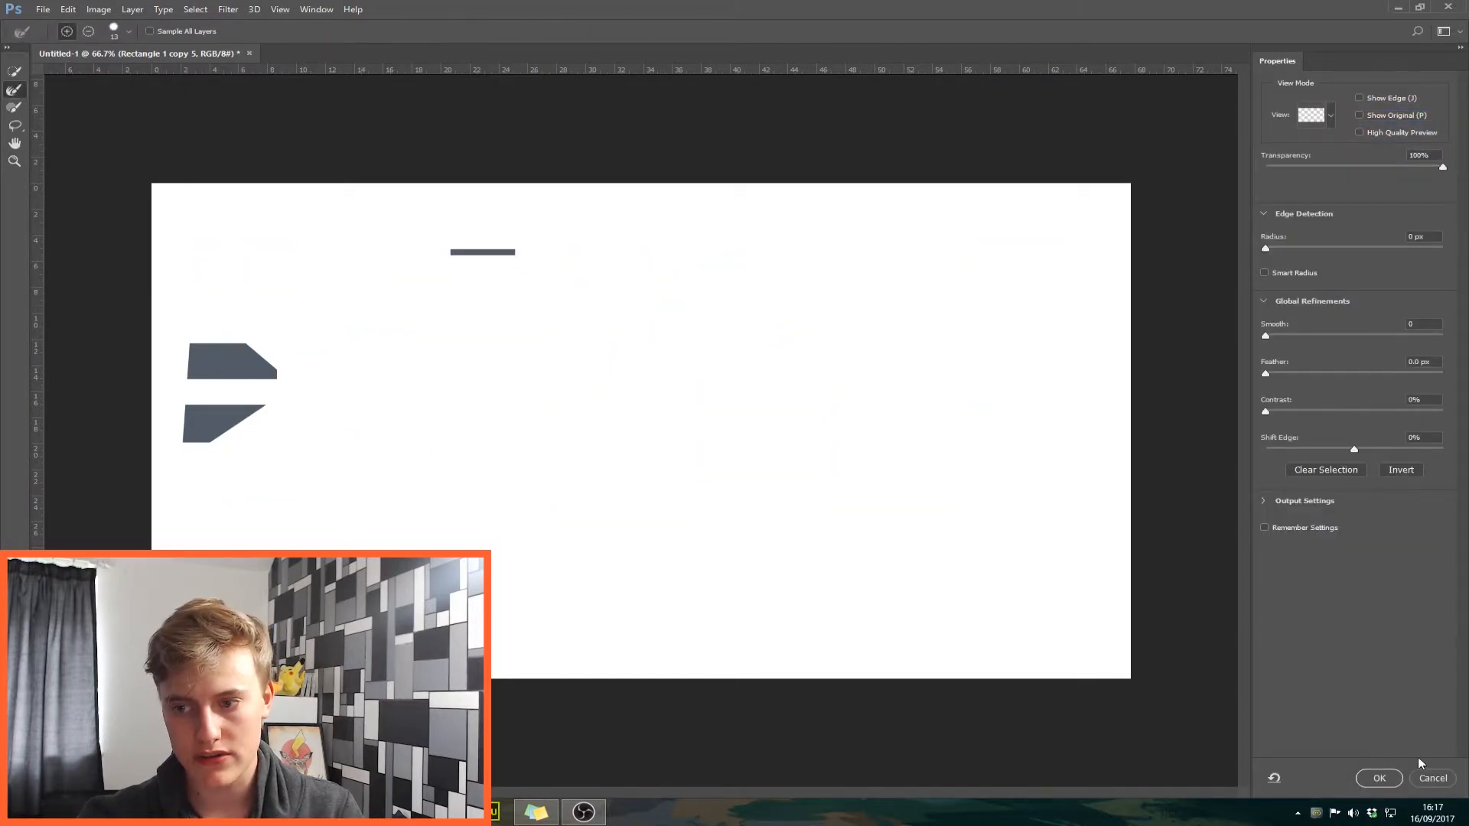
click(1425, 778)
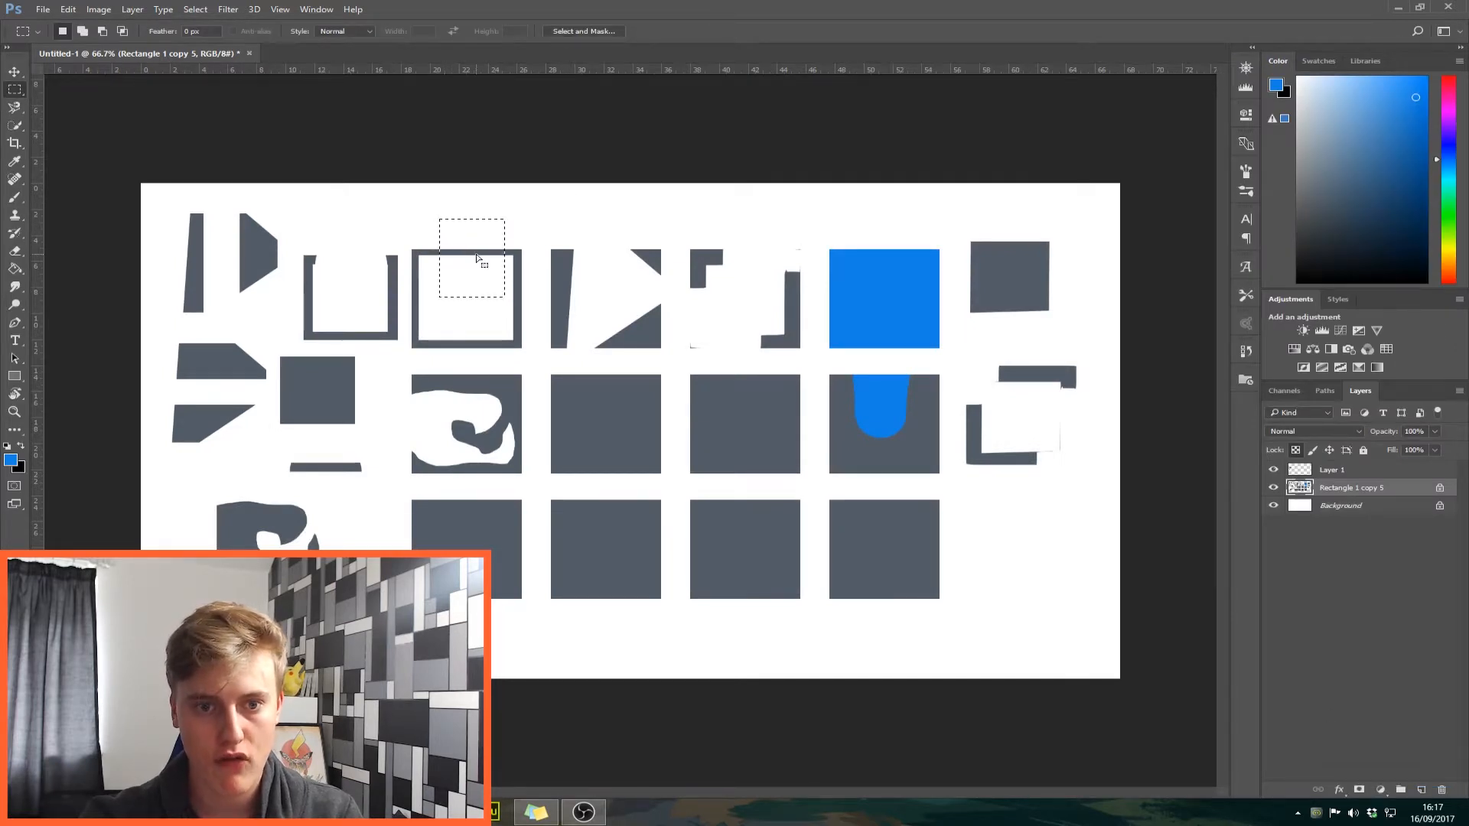
right_click(523, 236)
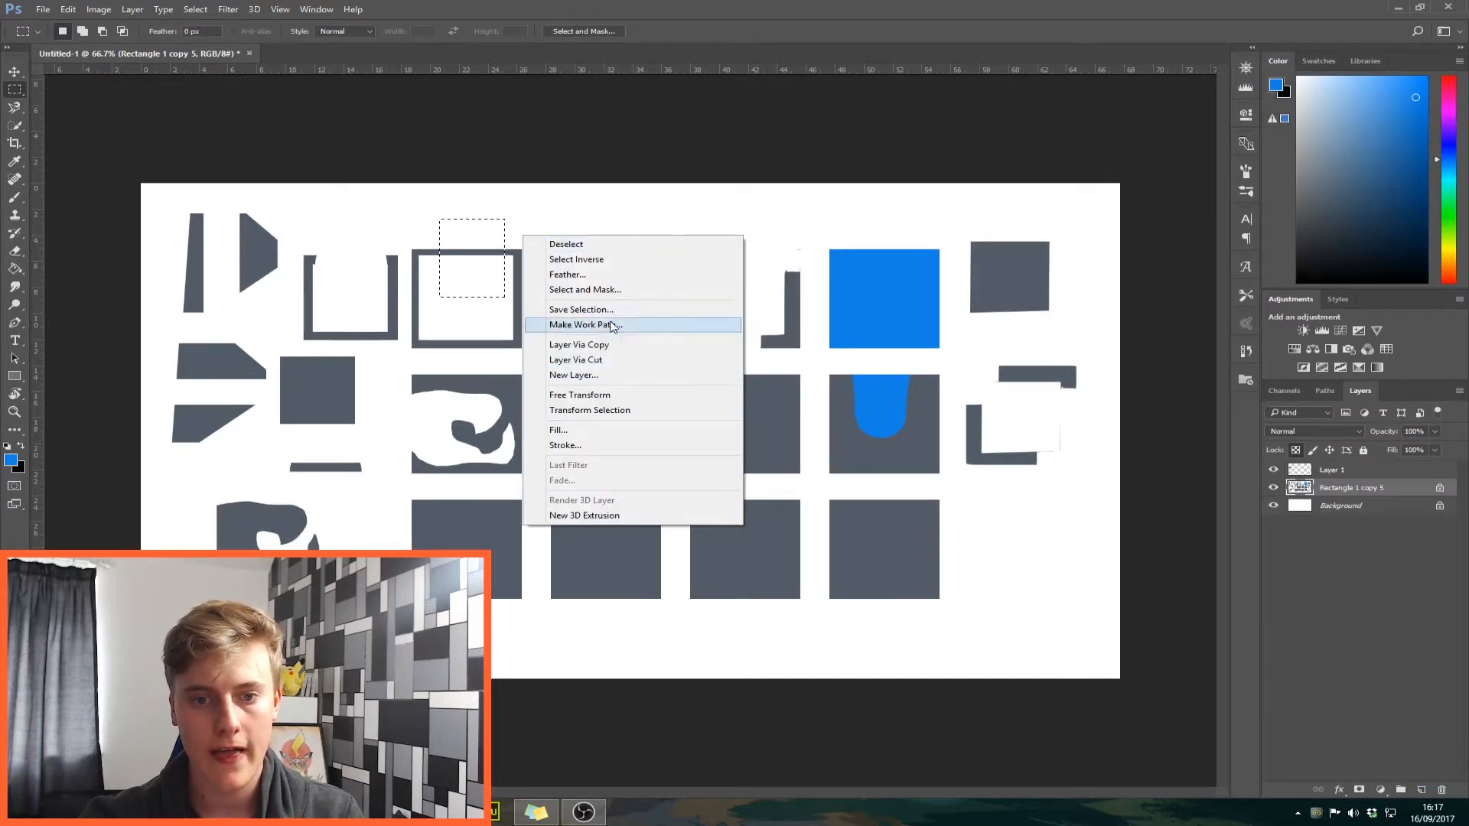
click(612, 315)
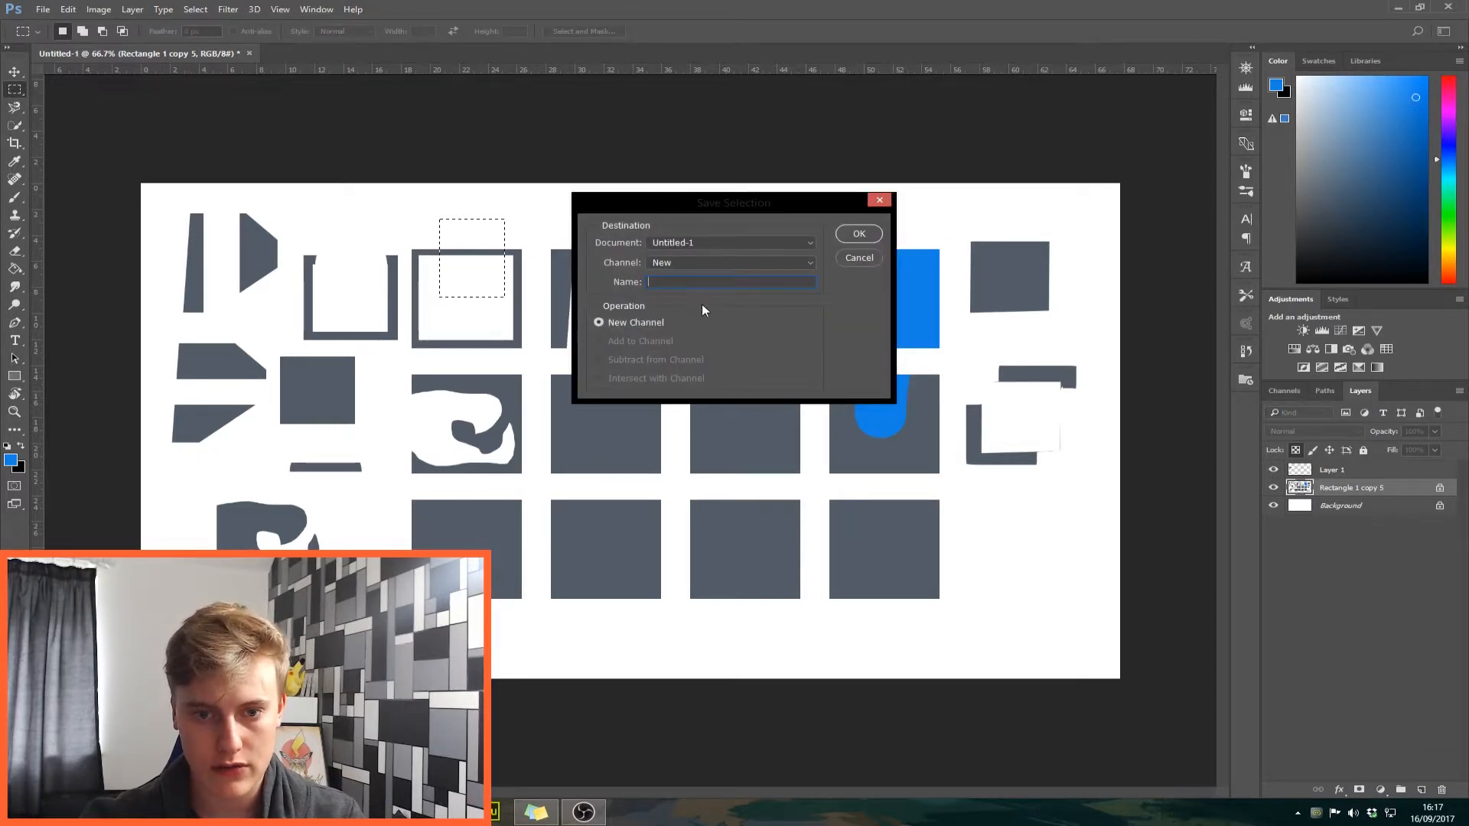
click(865, 257)
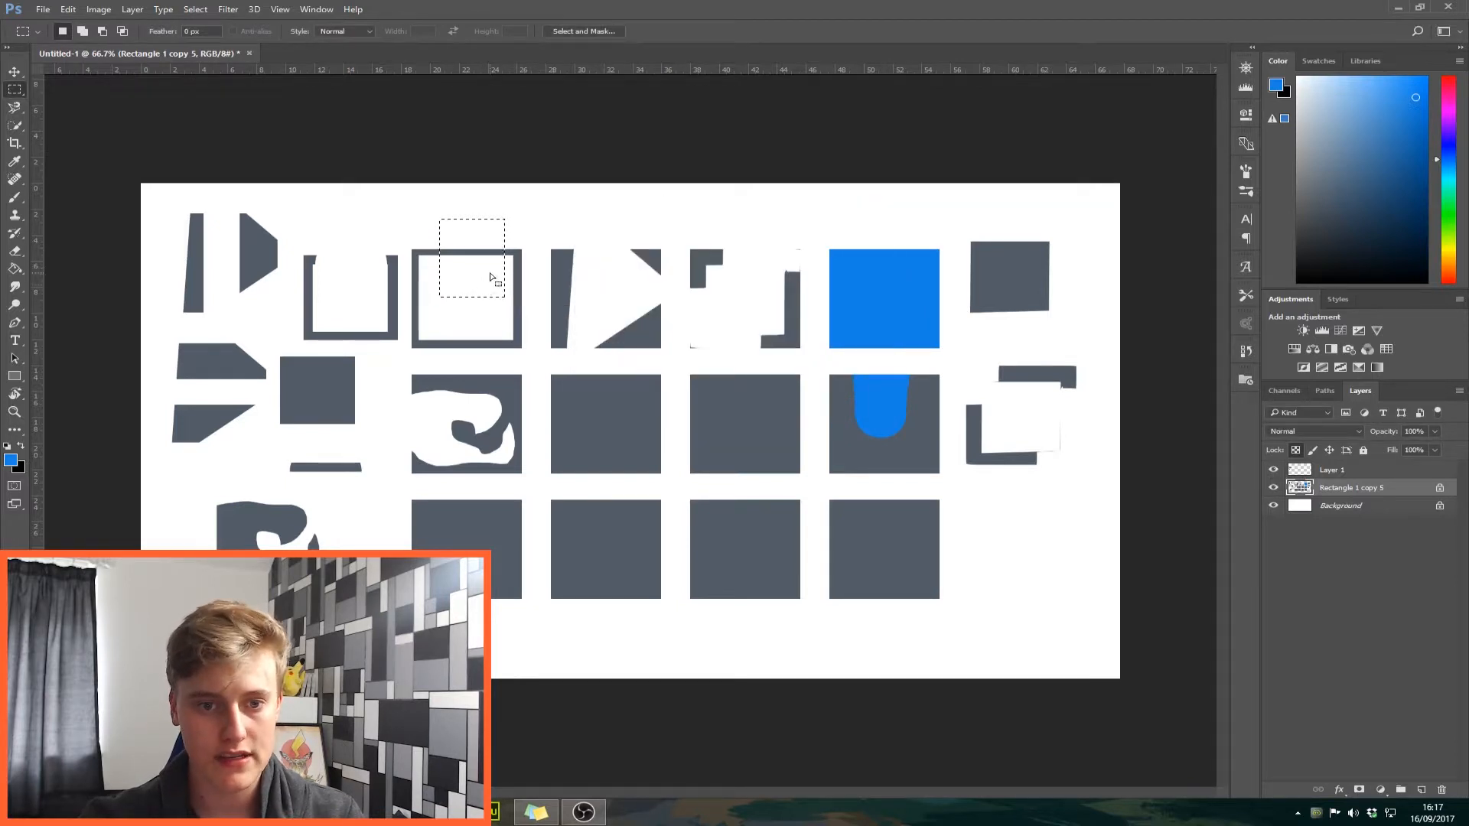
Convert the marquee selection into a work path at the default tolerance, and load that path back as a selection
right_click(544, 272)
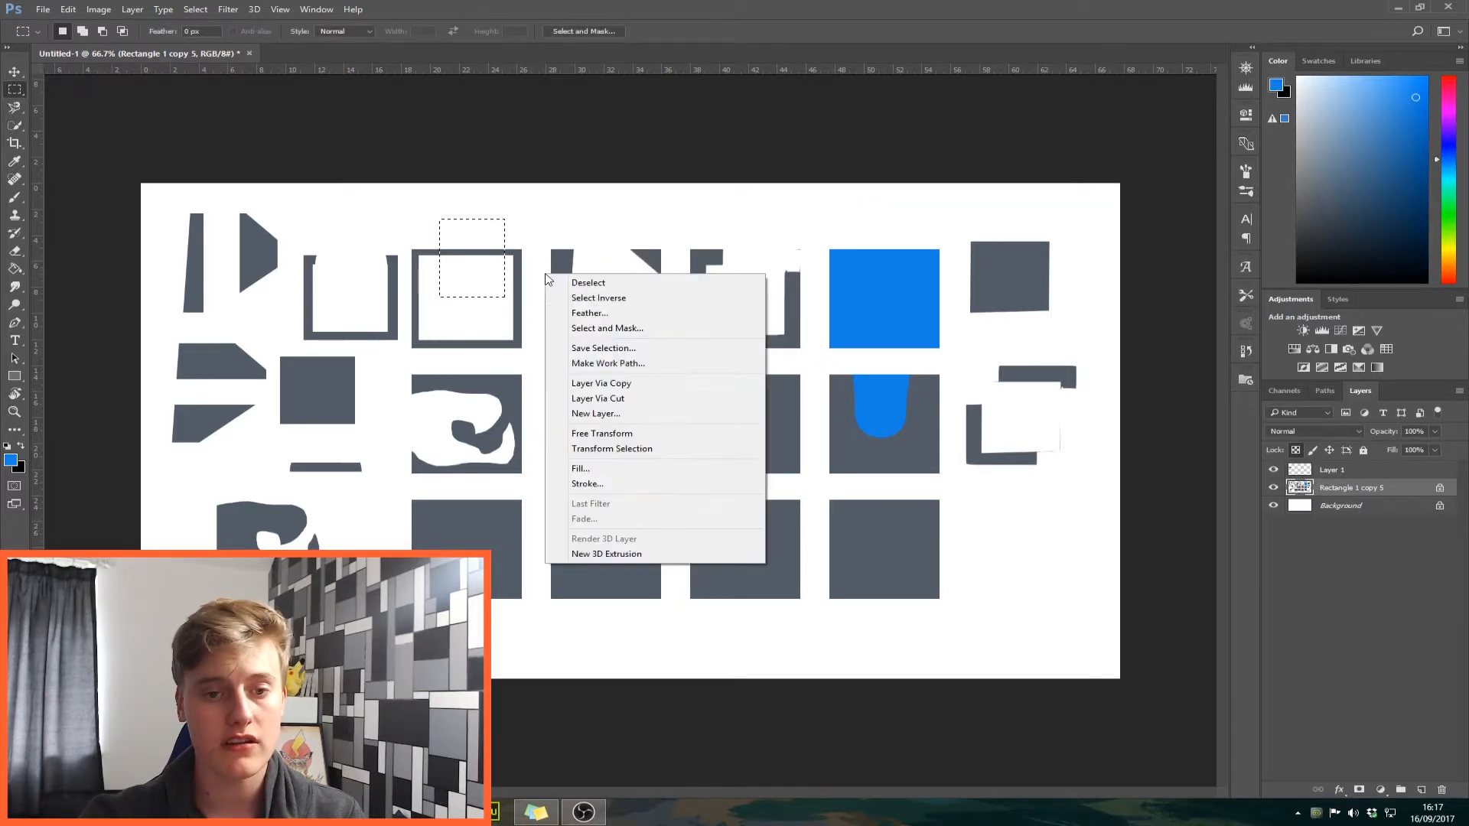
click(627, 365)
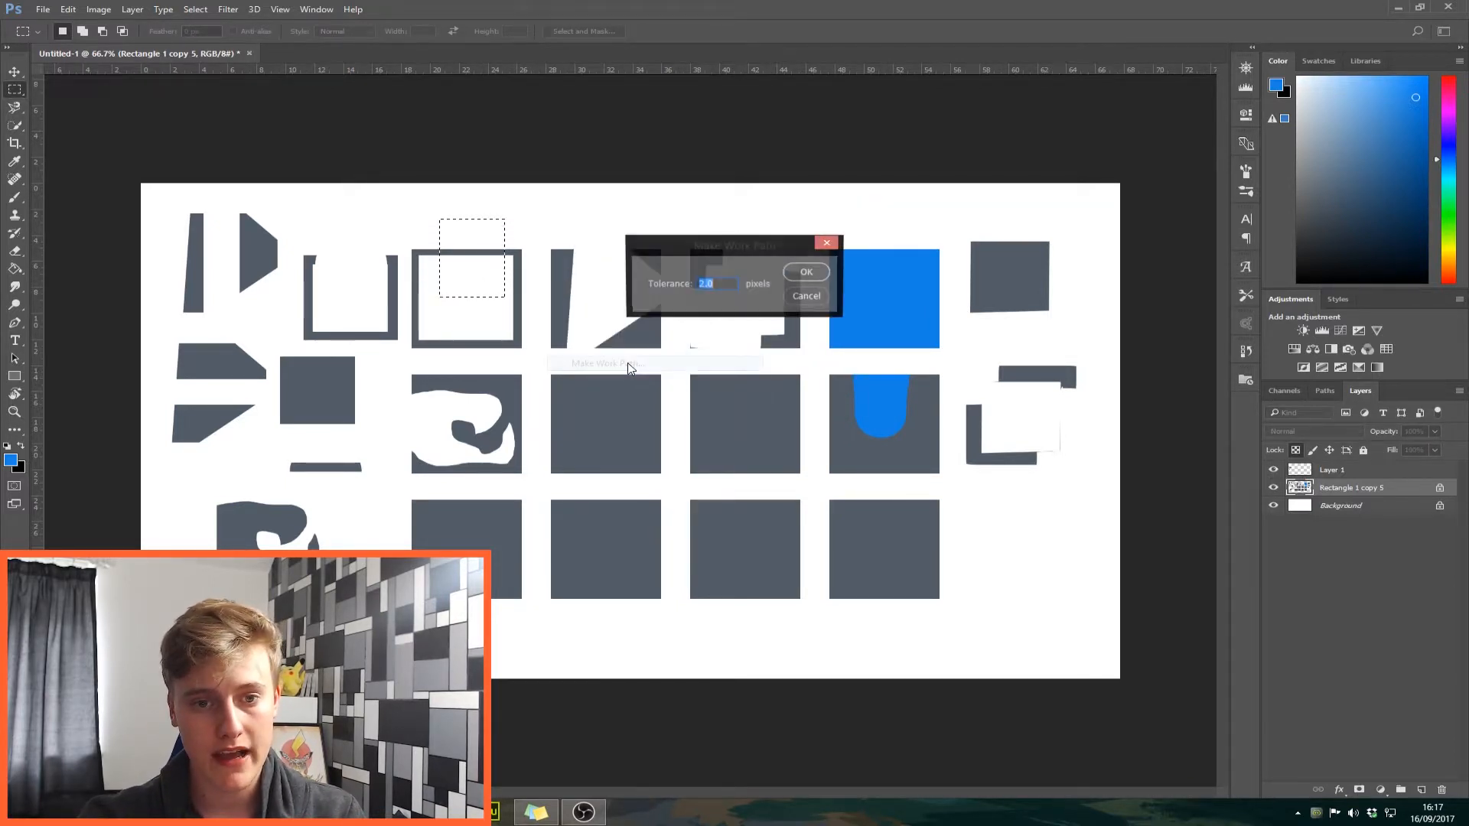
click(807, 272)
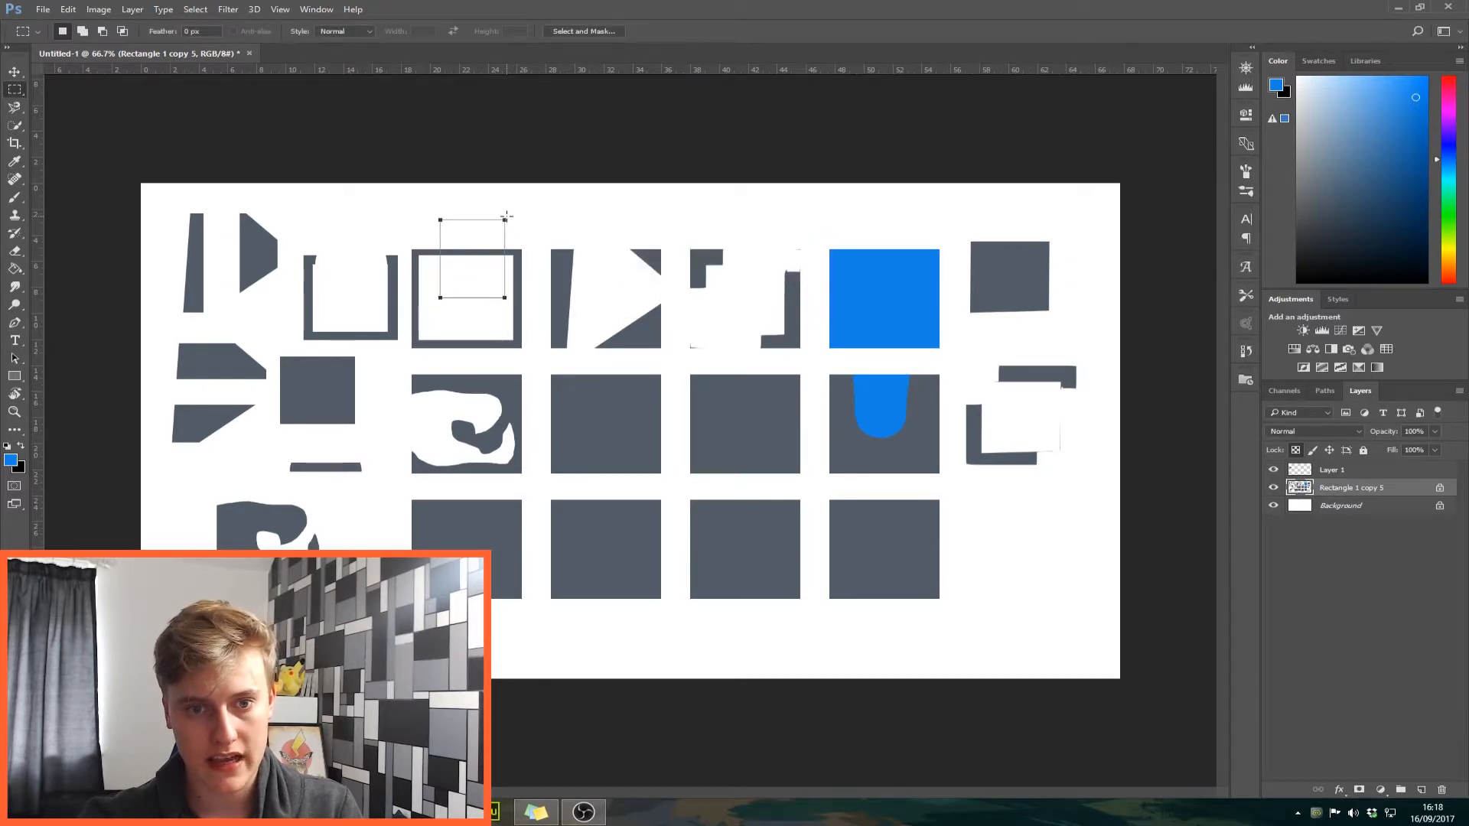
key(ctrl+Return)
Copy the selected area to a new layer, toggle layer visibility to inspect the copy, and undo the copy
right_click(572, 284)
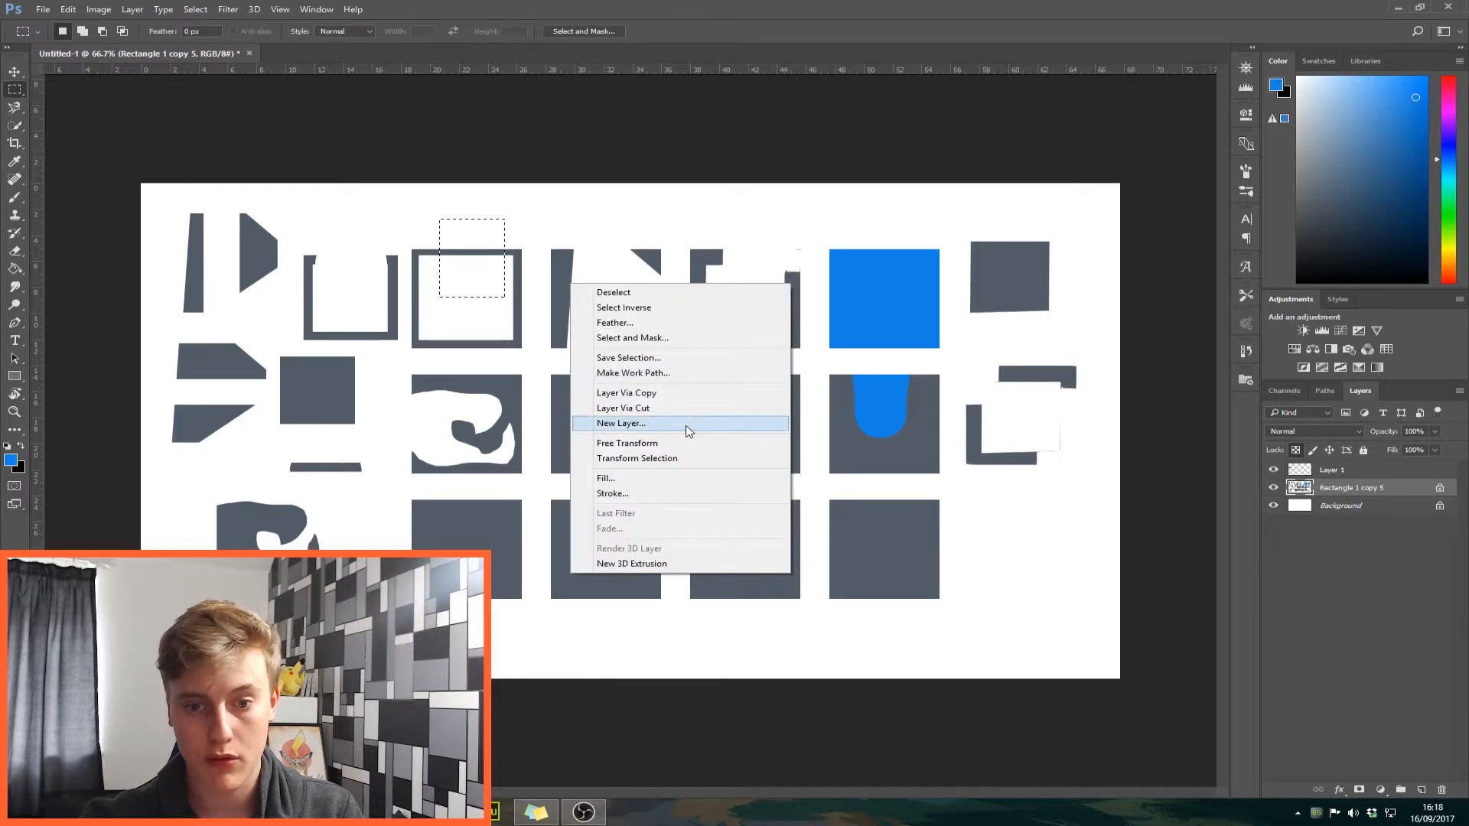
click(683, 393)
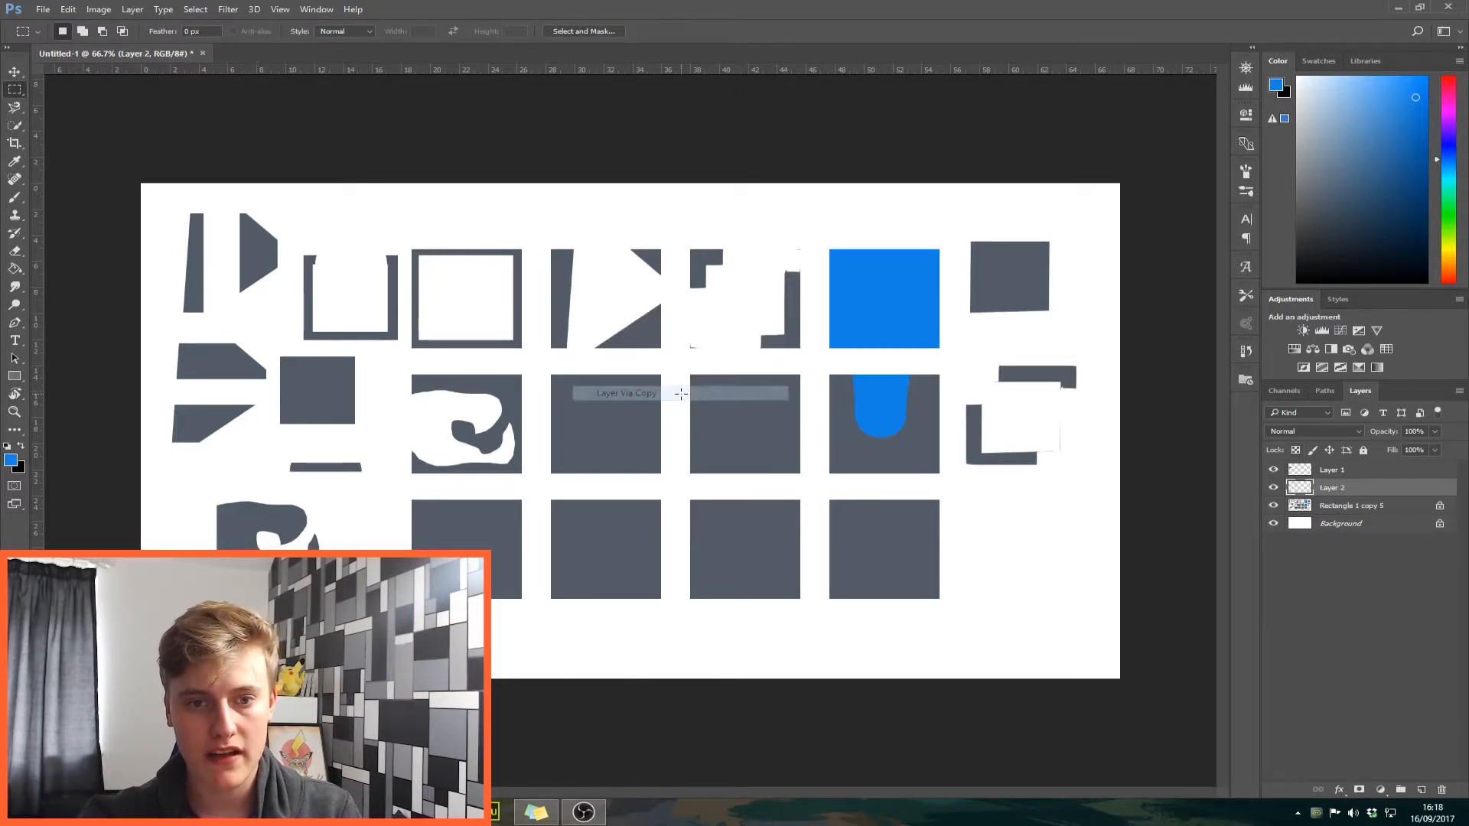
click(1274, 505)
click(1274, 488)
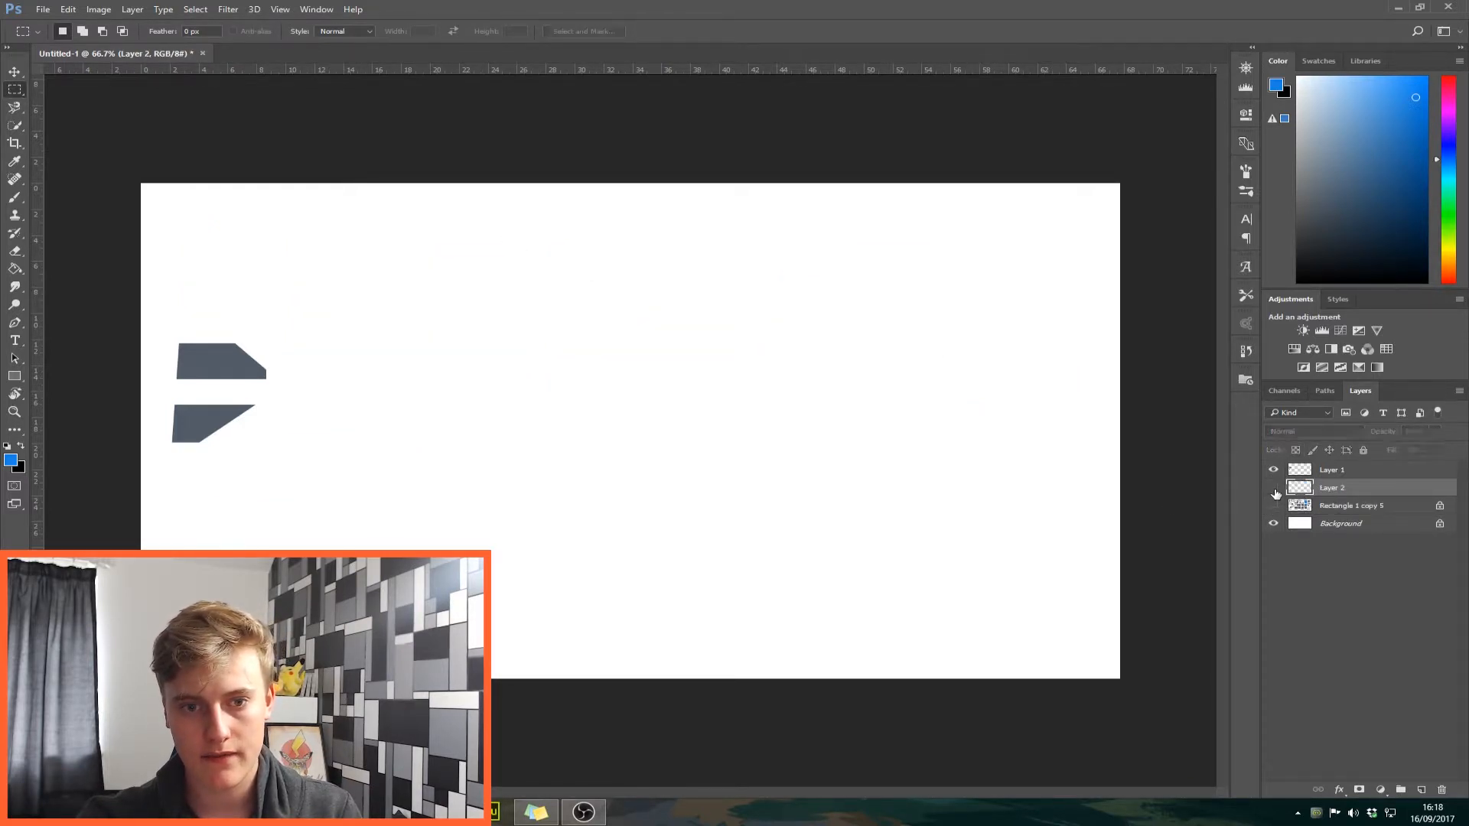
click(1273, 488)
click(1274, 488)
click(1274, 505)
click(1274, 488)
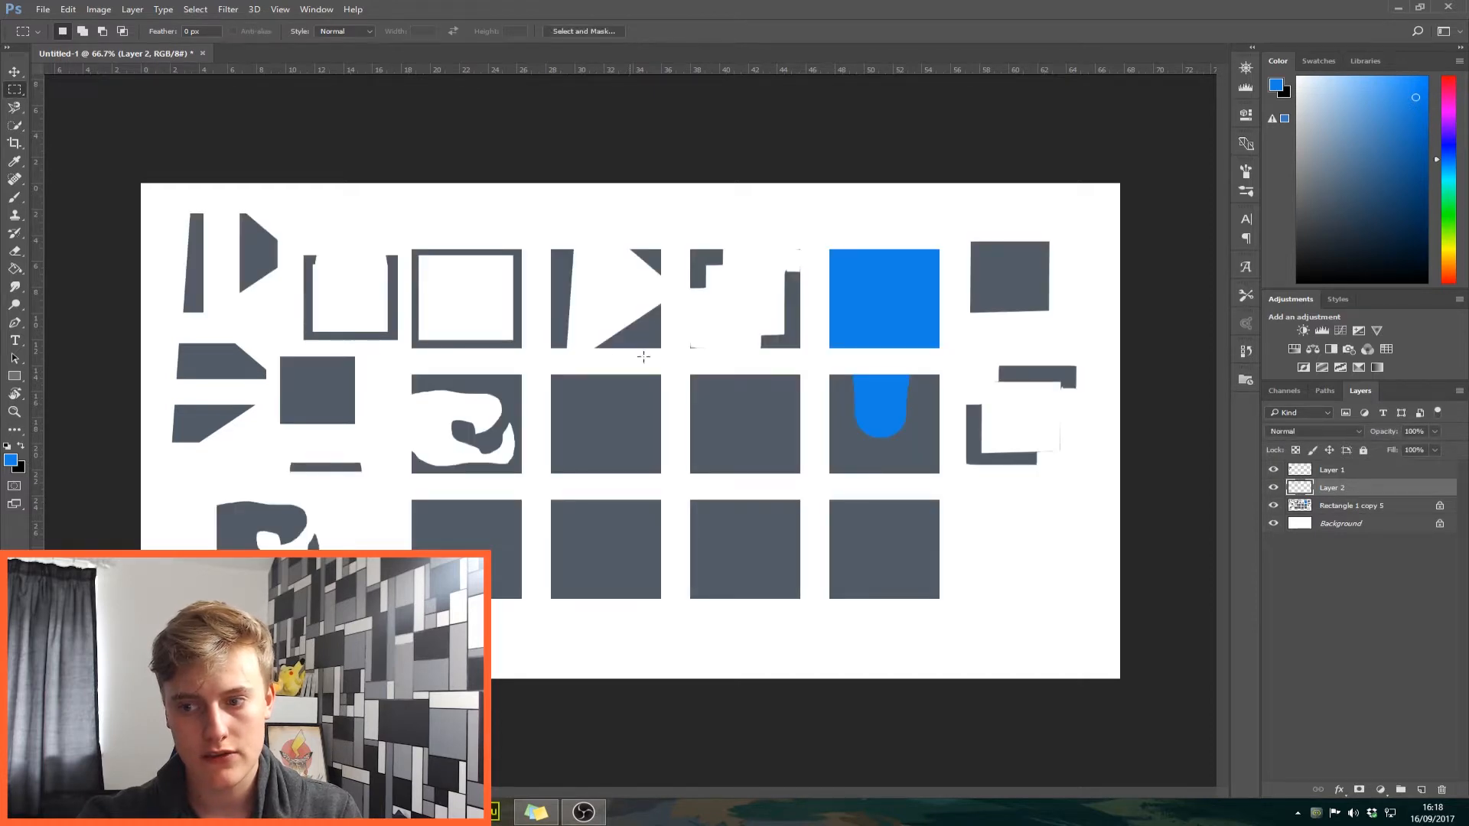
key(ctrl+z)
Cut the selected piece of the hollow square's top edge to a new layer, and remove the Background layer
right_click(507, 273)
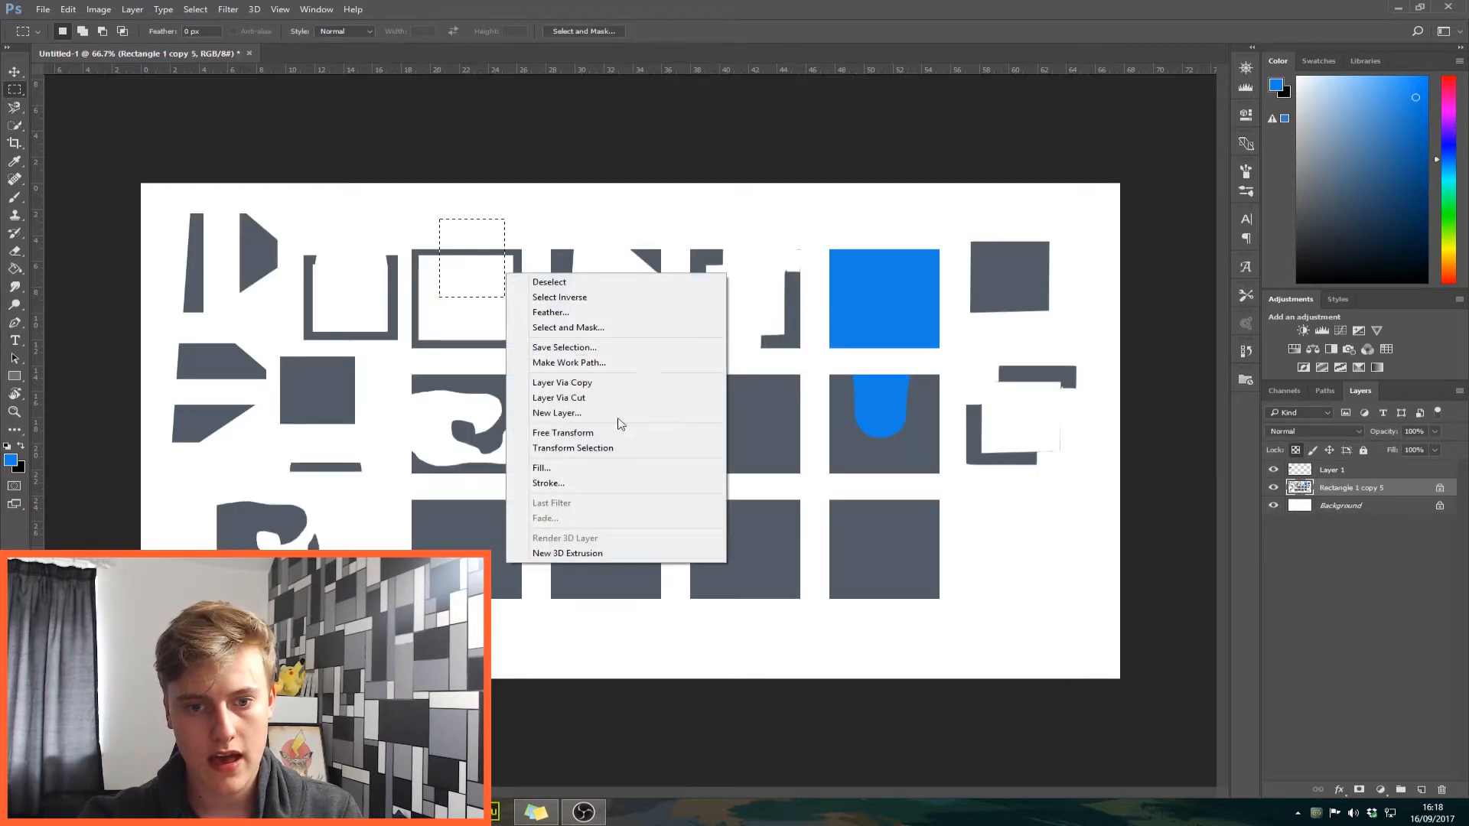
click(580, 399)
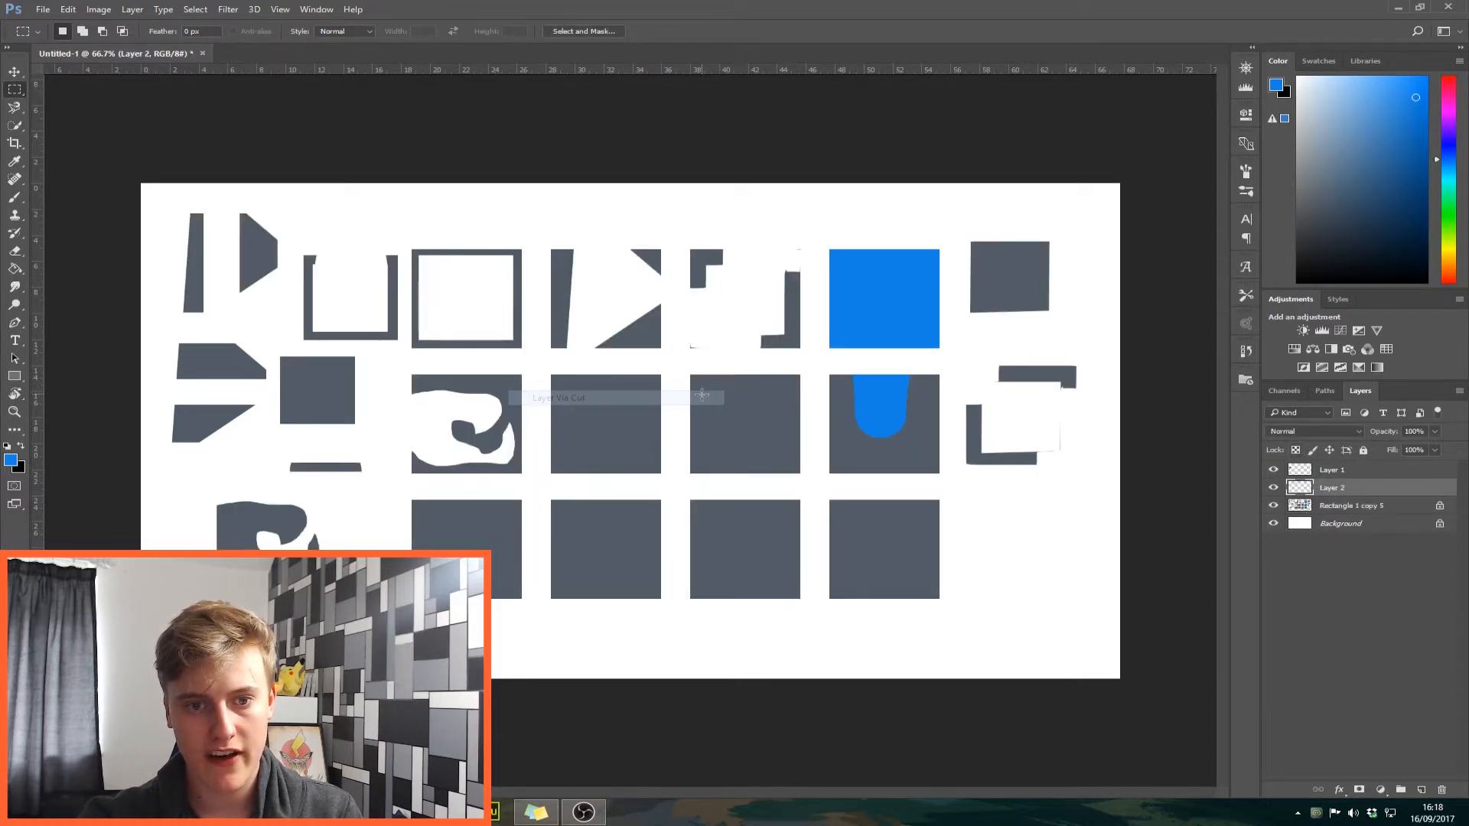
click(1439, 525)
Toggle the visibility of the layers to inspect the cut-out piece, and delete the layer that holds it
click(1274, 488)
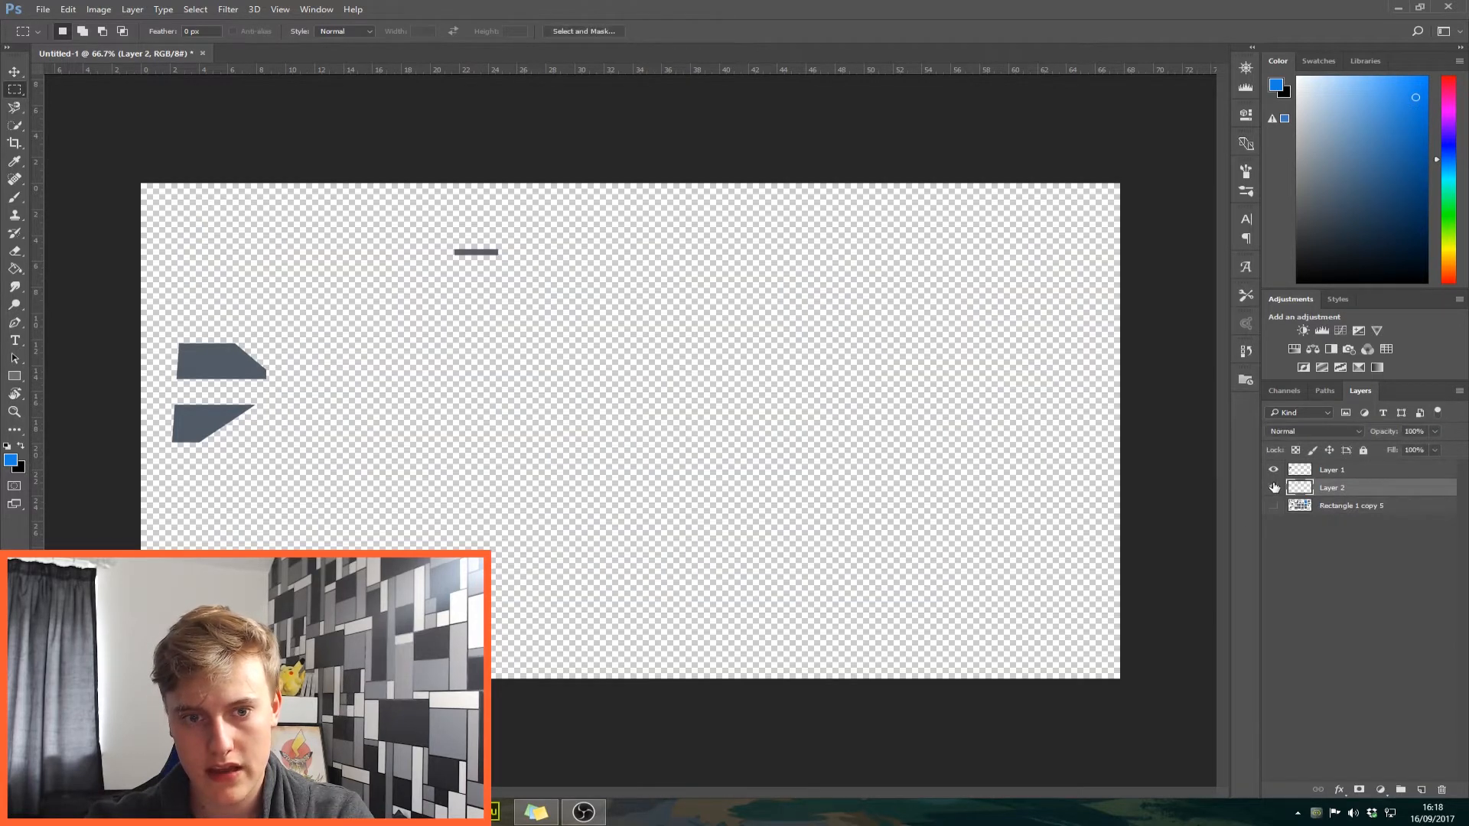
click(1273, 488)
click(1273, 488)
click(1274, 506)
click(1274, 471)
click(1273, 470)
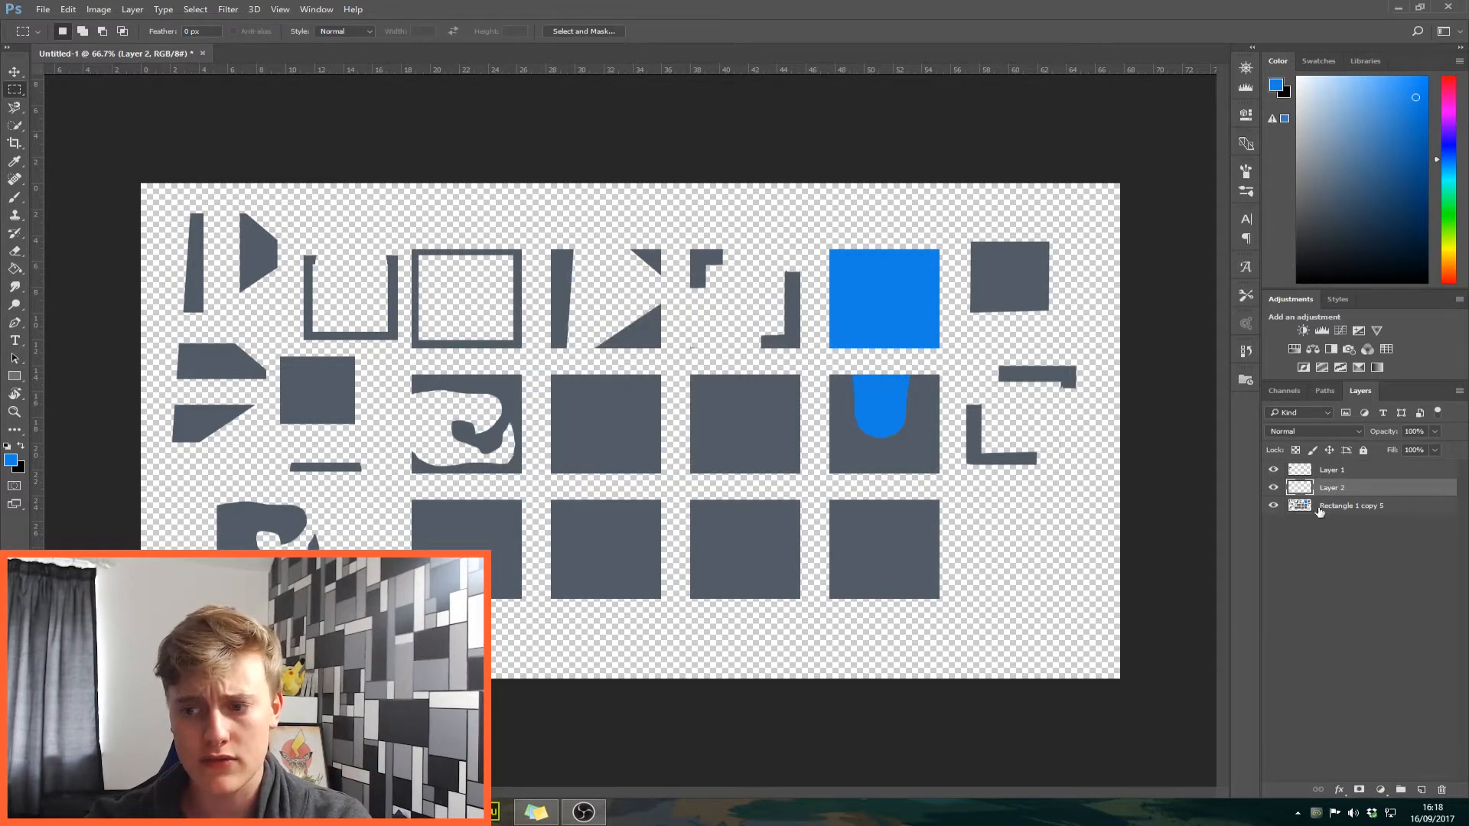
key(Delete)
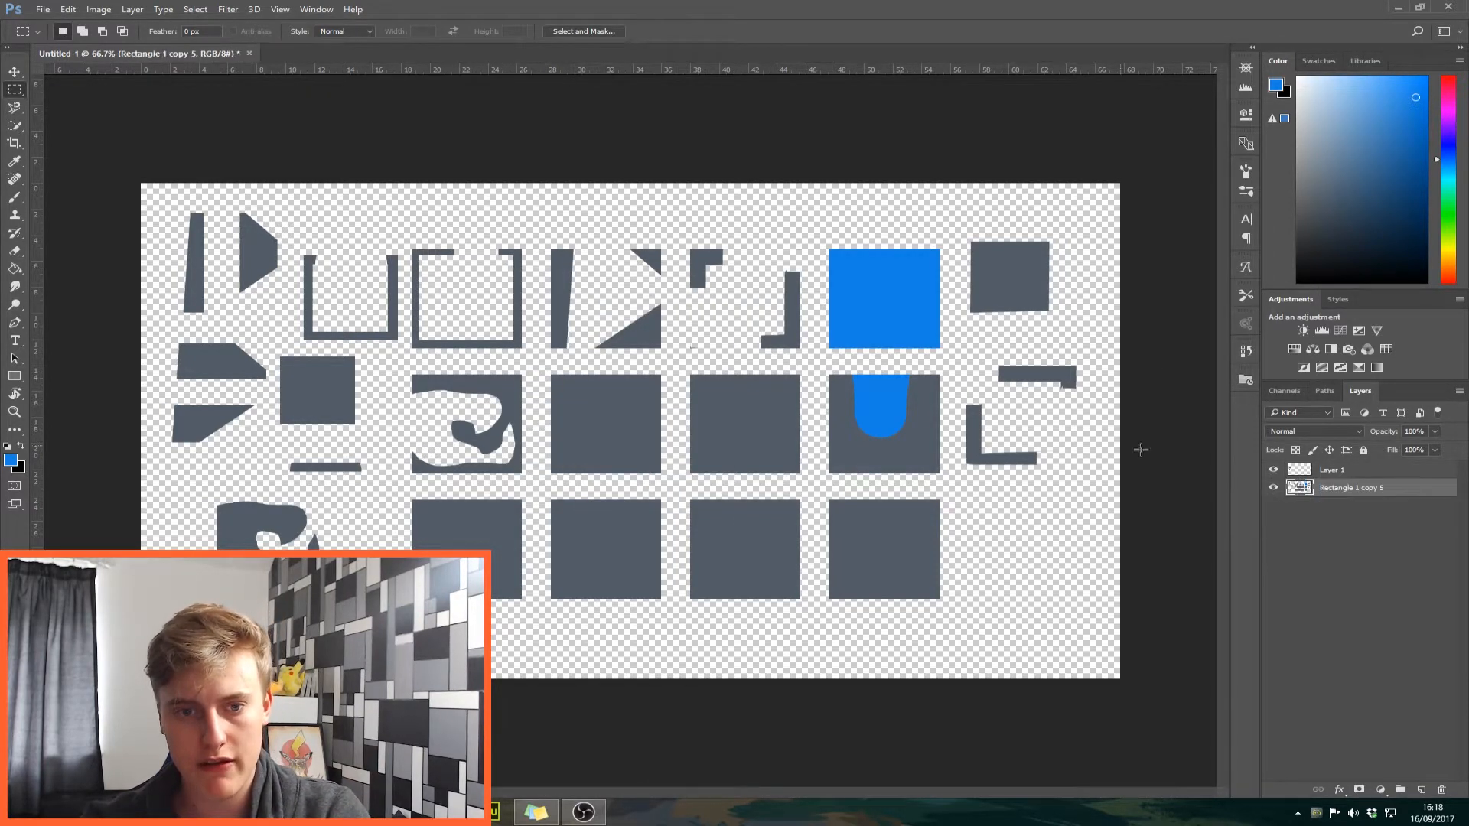
Marquee the whole open-topped square in the grid's upper-left corner and add a new layer with the default settings
drag(410, 224, 530, 346)
right_click(469, 303)
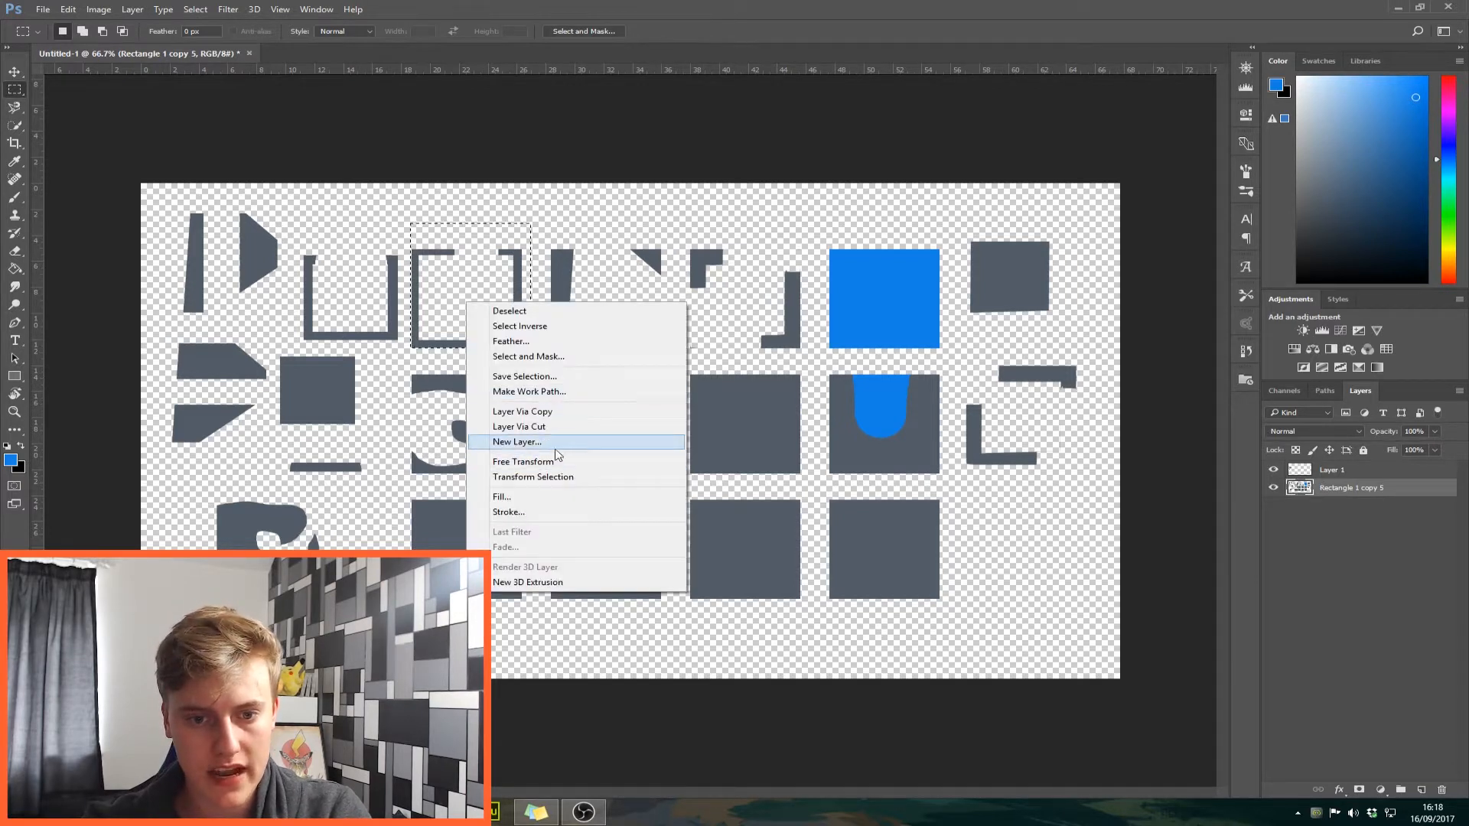
click(547, 443)
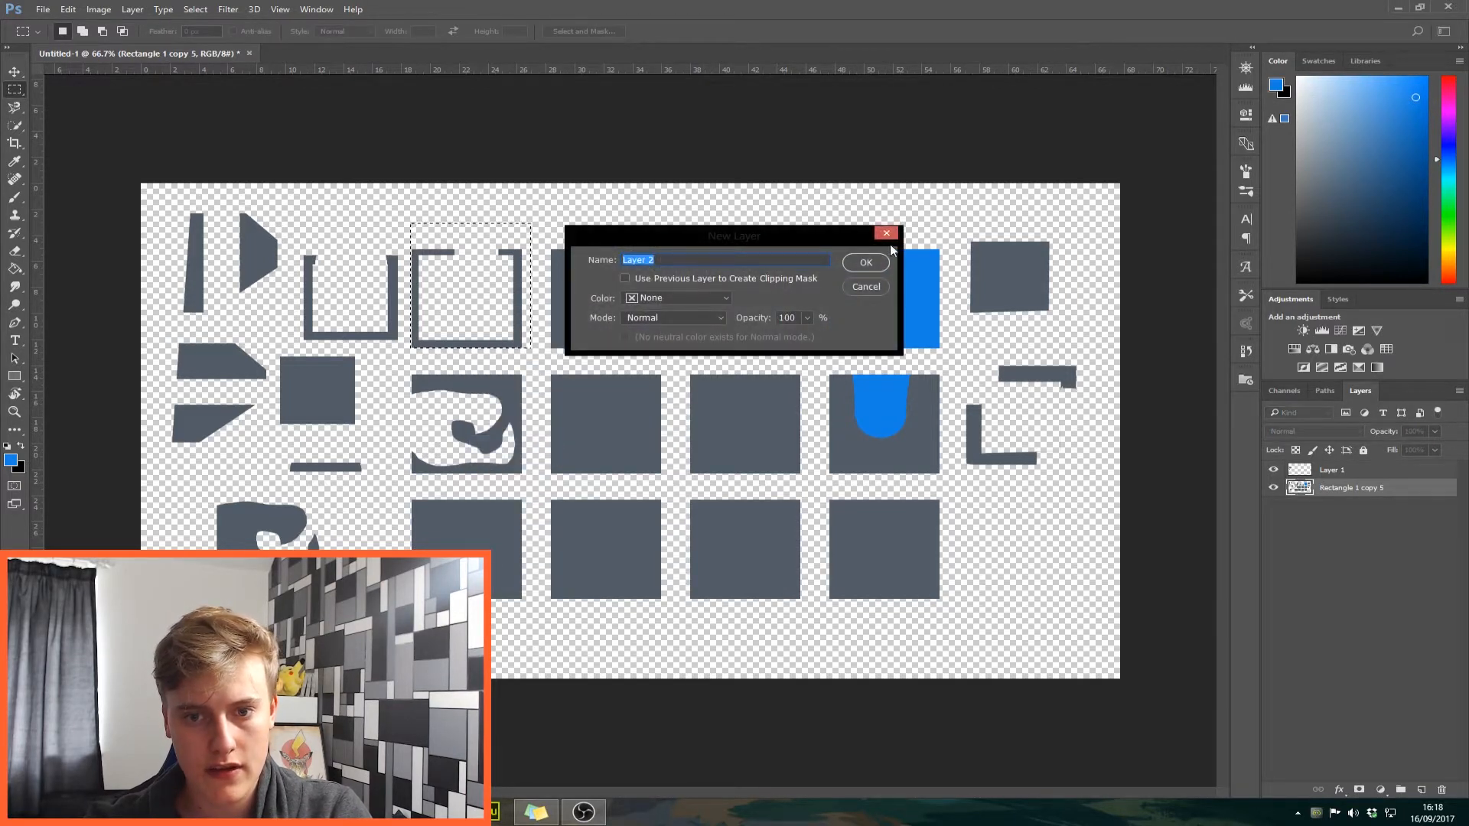
click(864, 265)
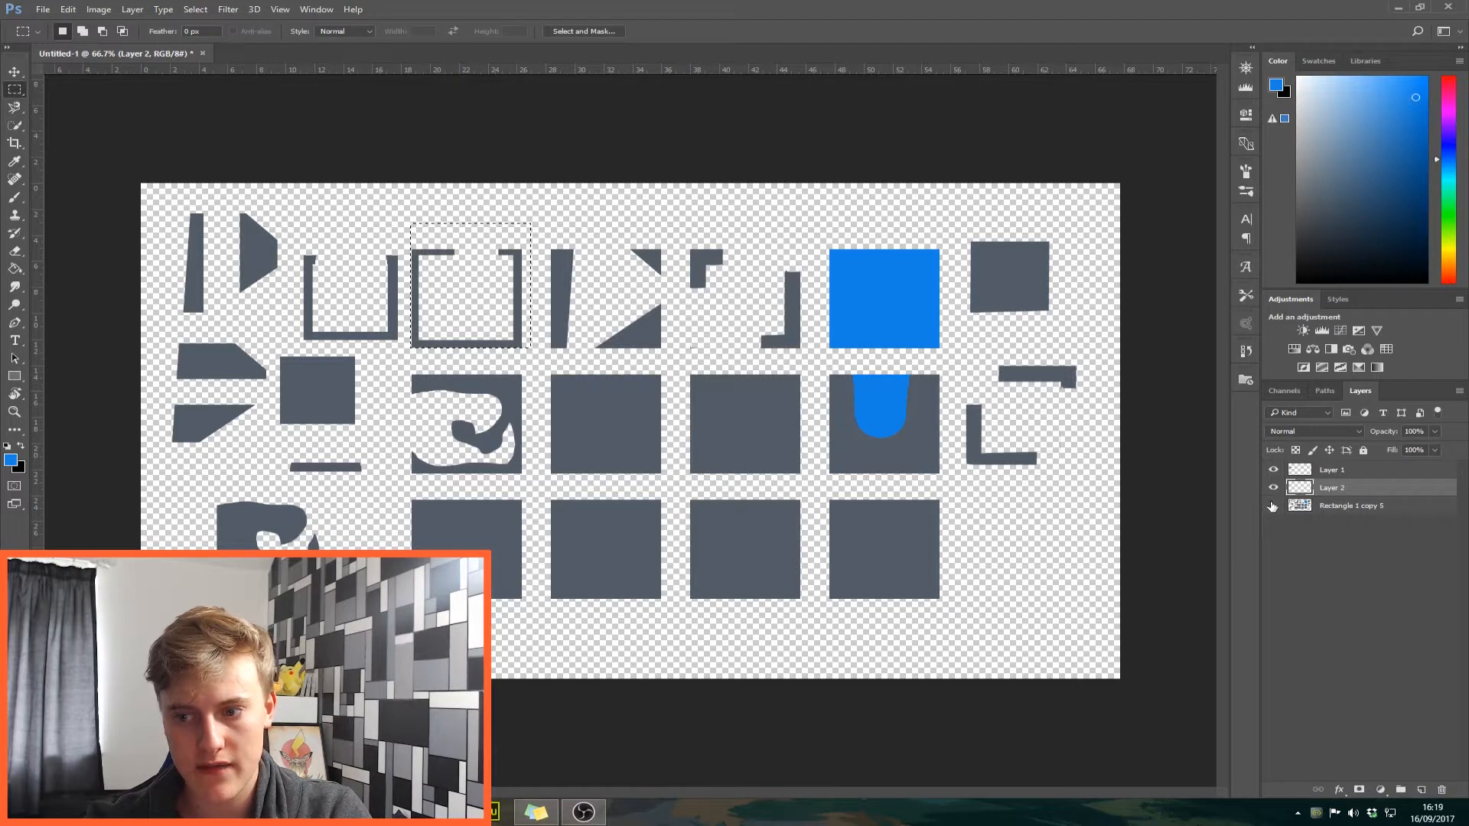
Review the selection options and the New Layer dialog once more, cancelling without adding another layer
right_click(566, 321)
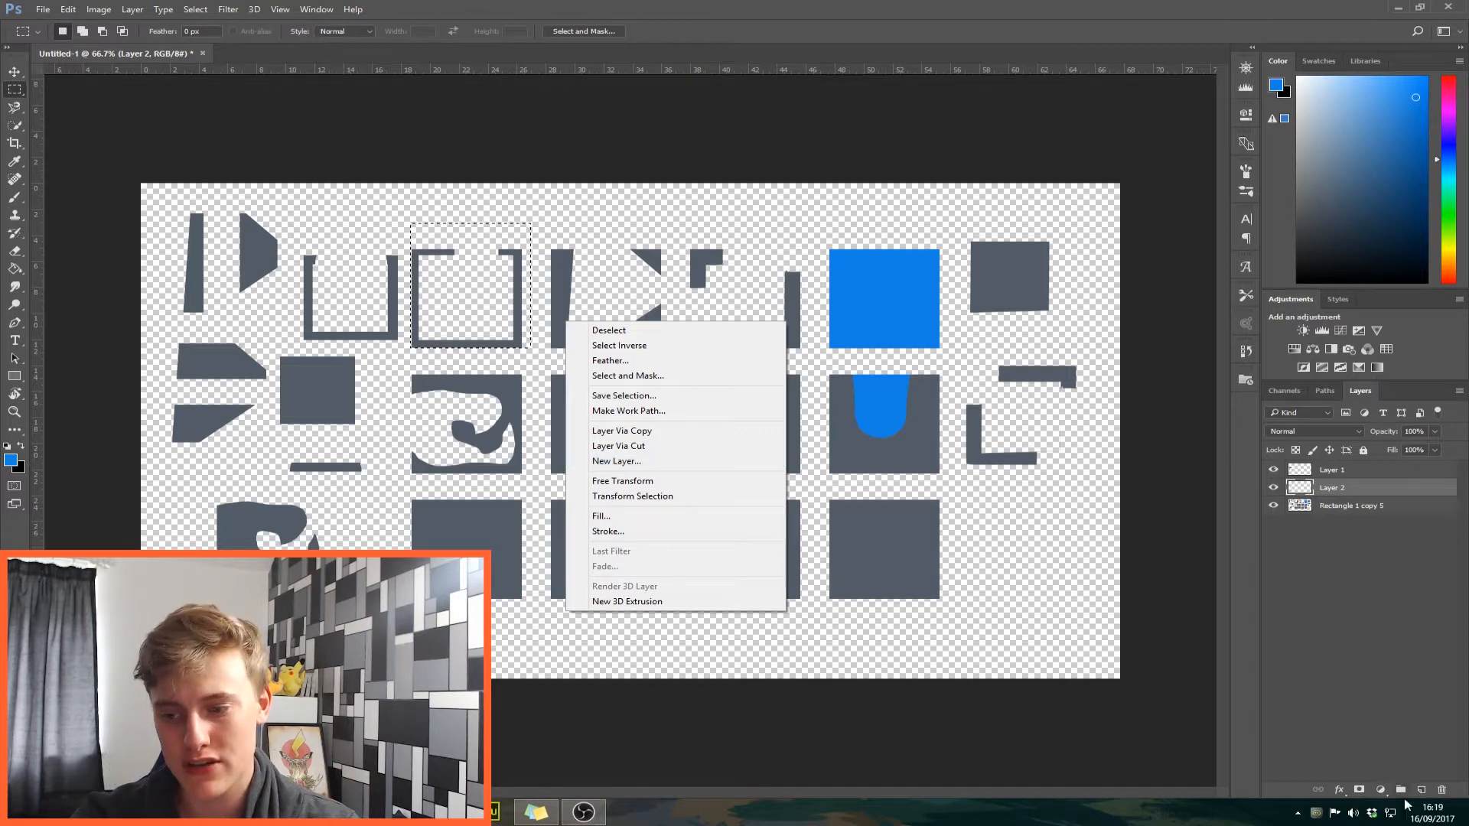
click(1293, 674)
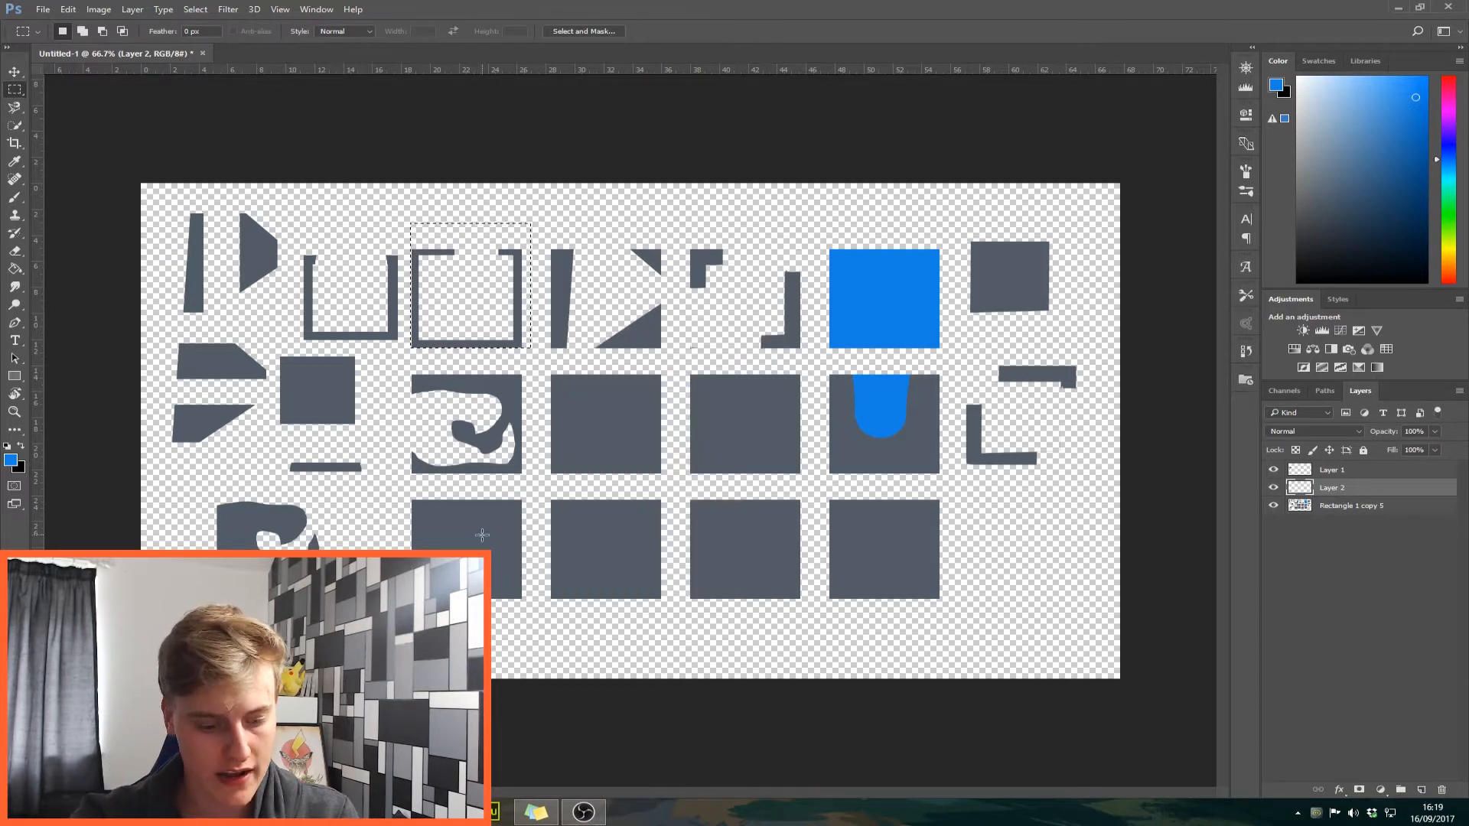
key(ctrl+shift+n)
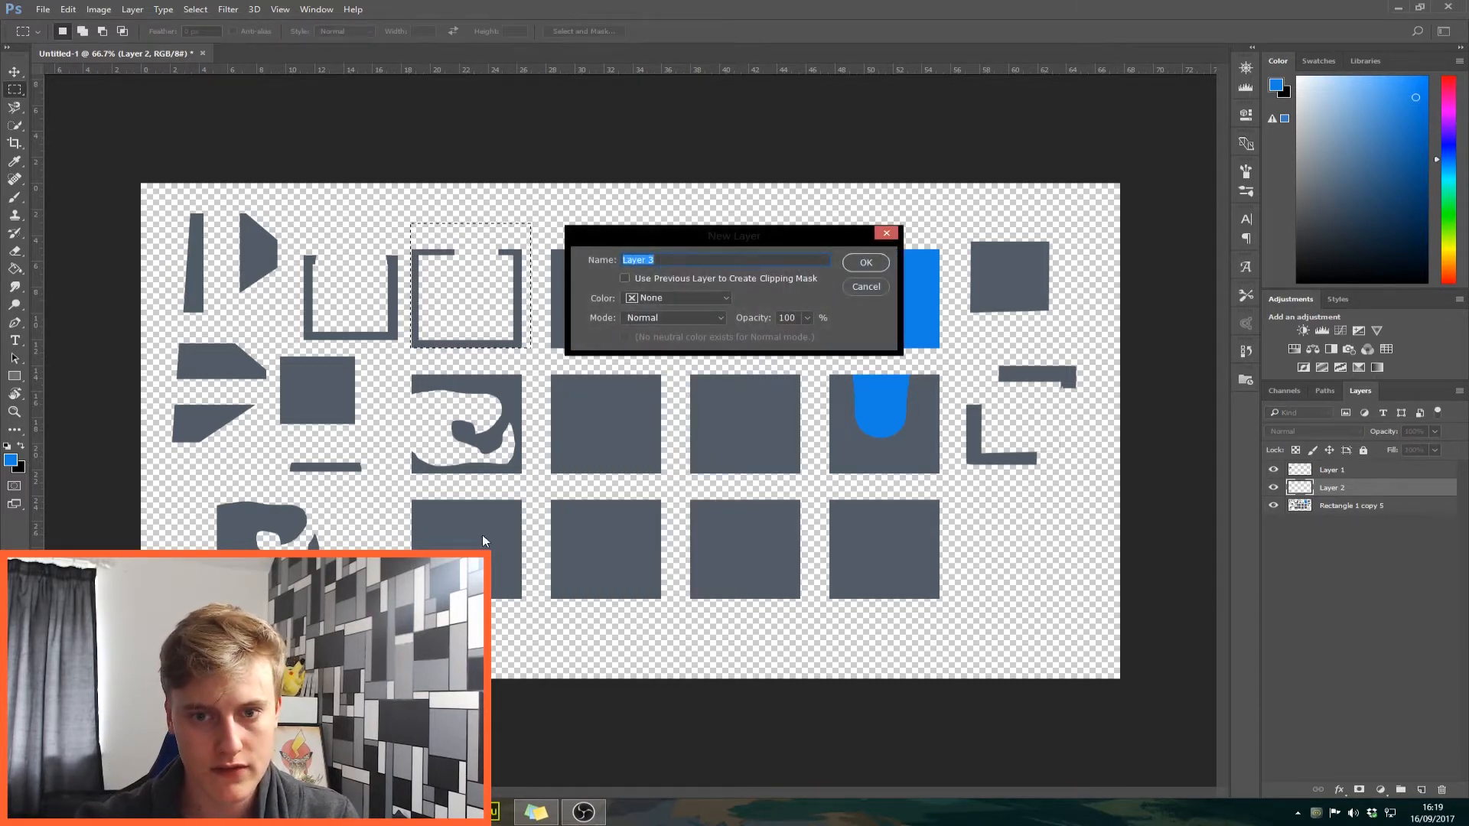
click(877, 288)
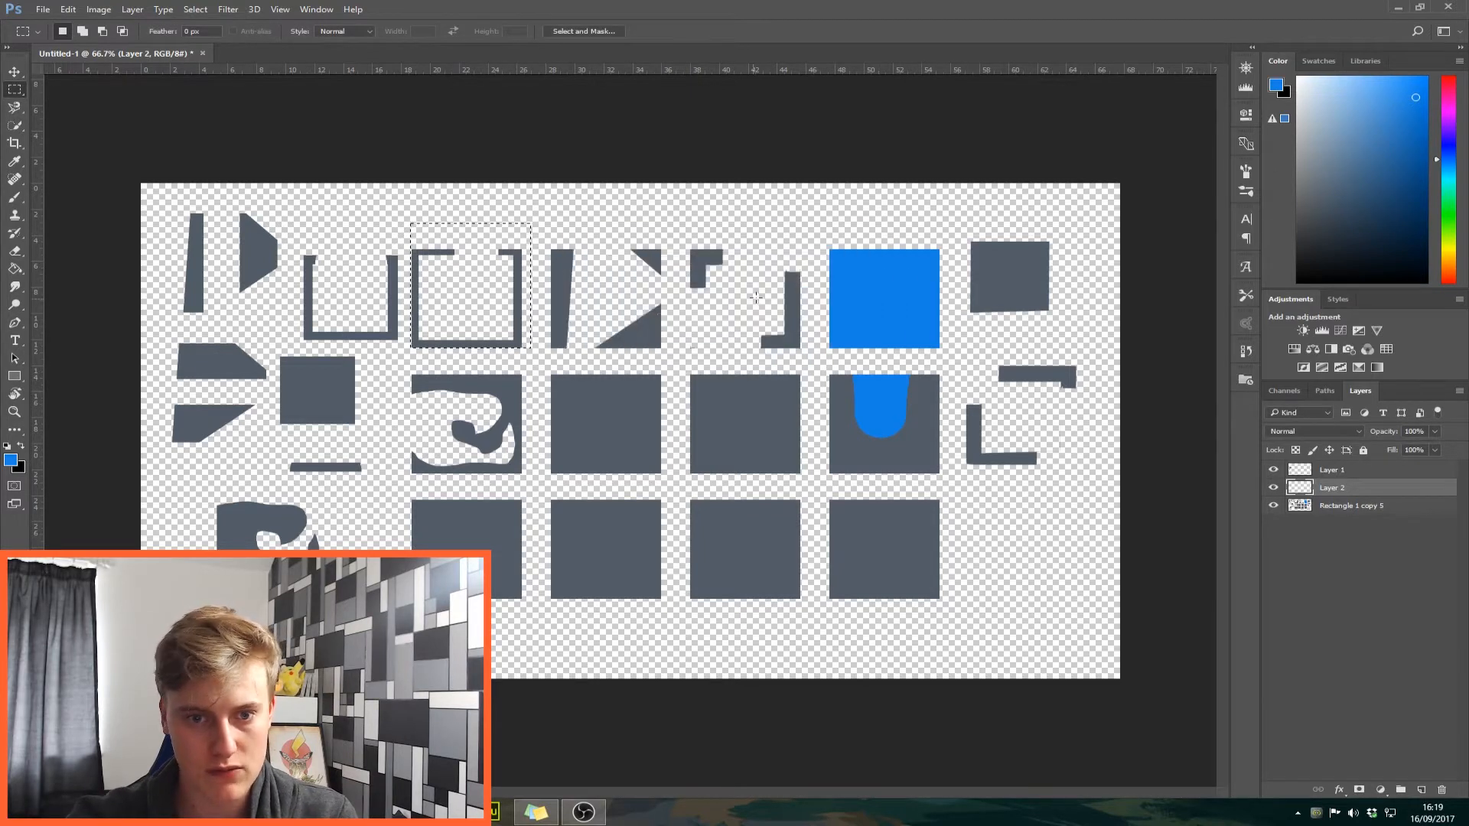
Select the Rectangle 1 copy 5 layer, try stretching the marqueed square downward with Free Transform, undo the stretch and close the transform
right_click(539, 286)
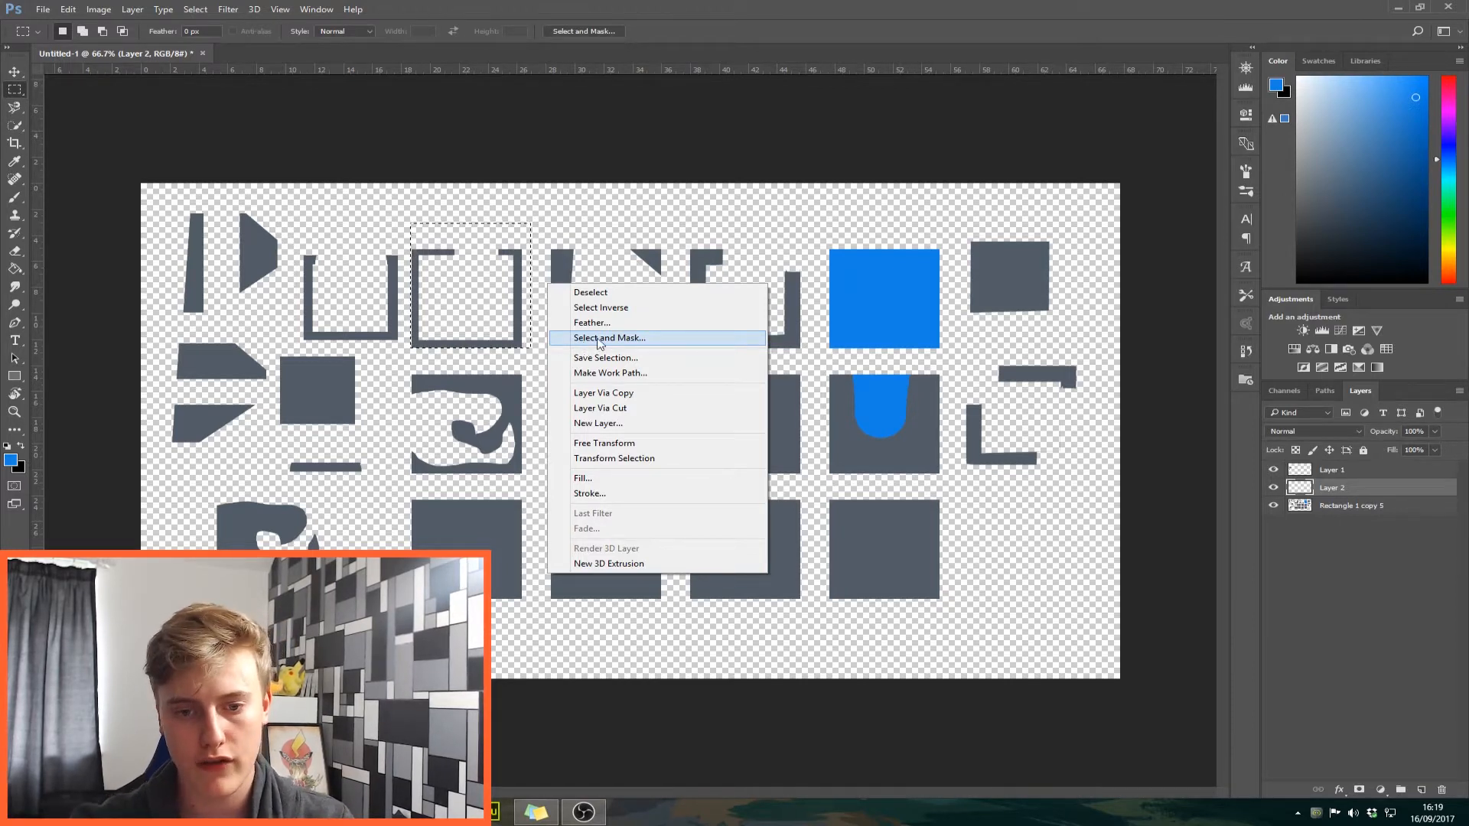
click(644, 450)
click(719, 295)
click(556, 443)
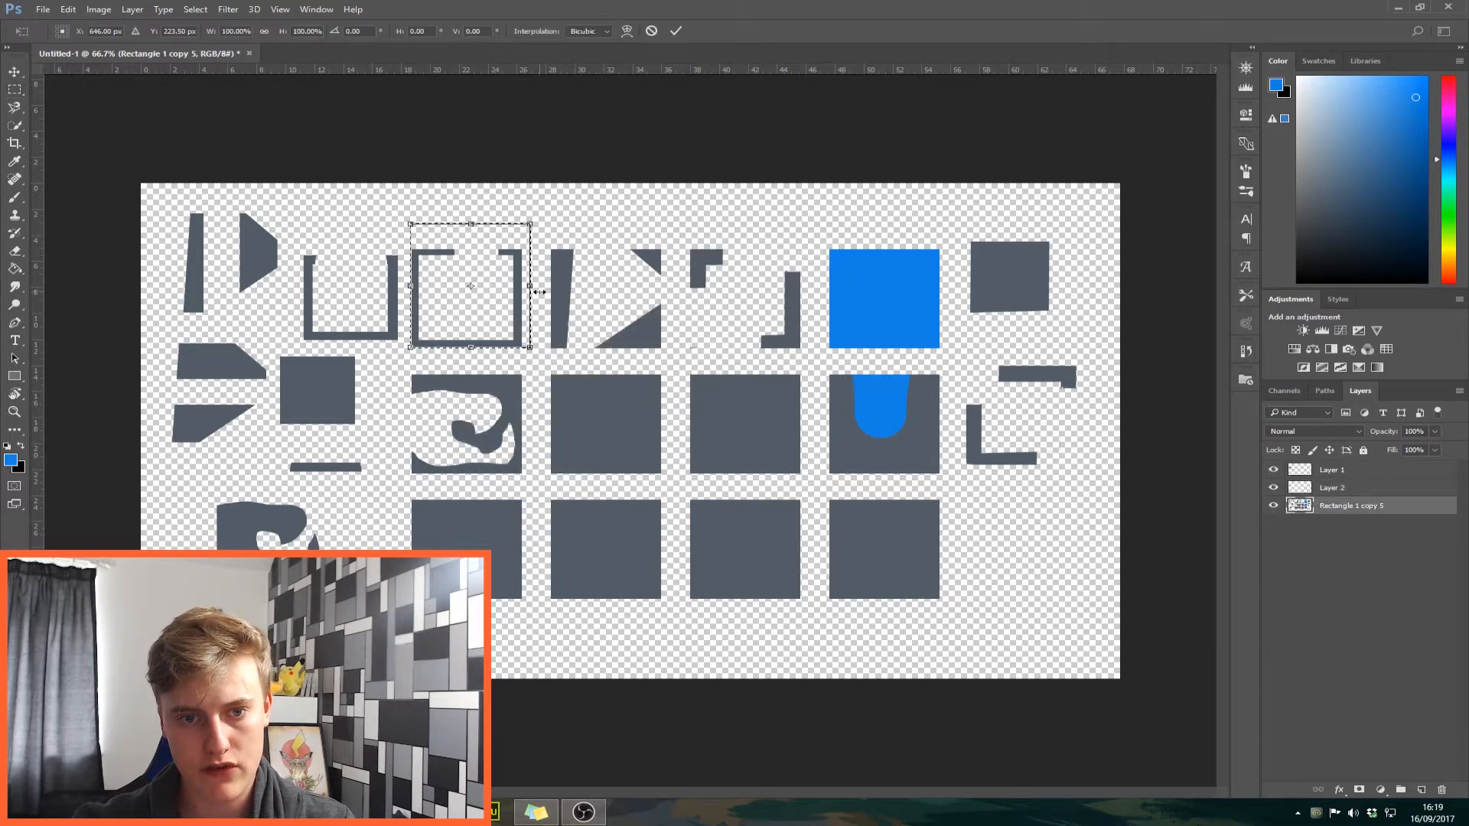
drag(530, 348, 528, 418)
key(ctrl+z)
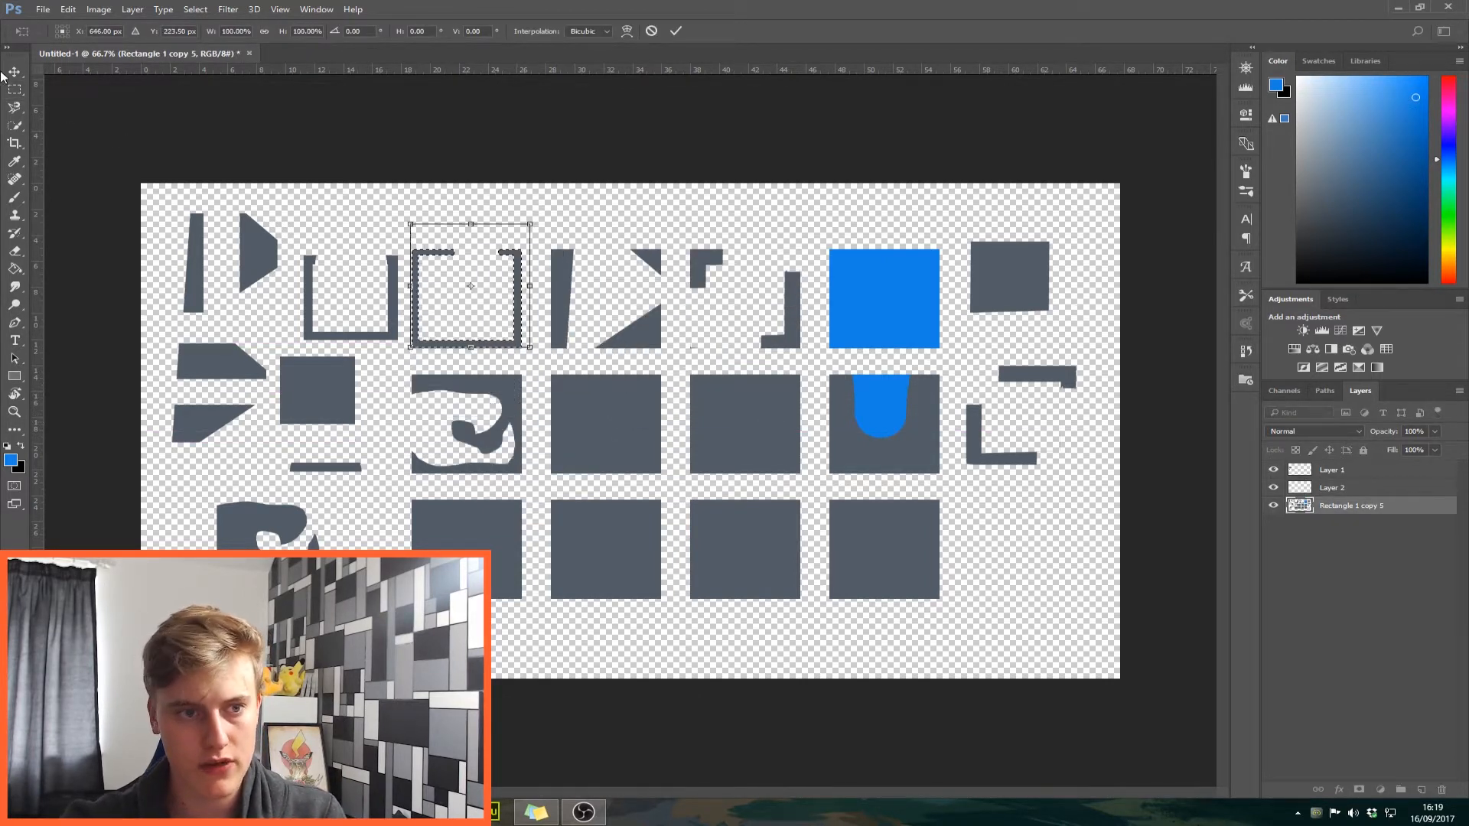
click(676, 30)
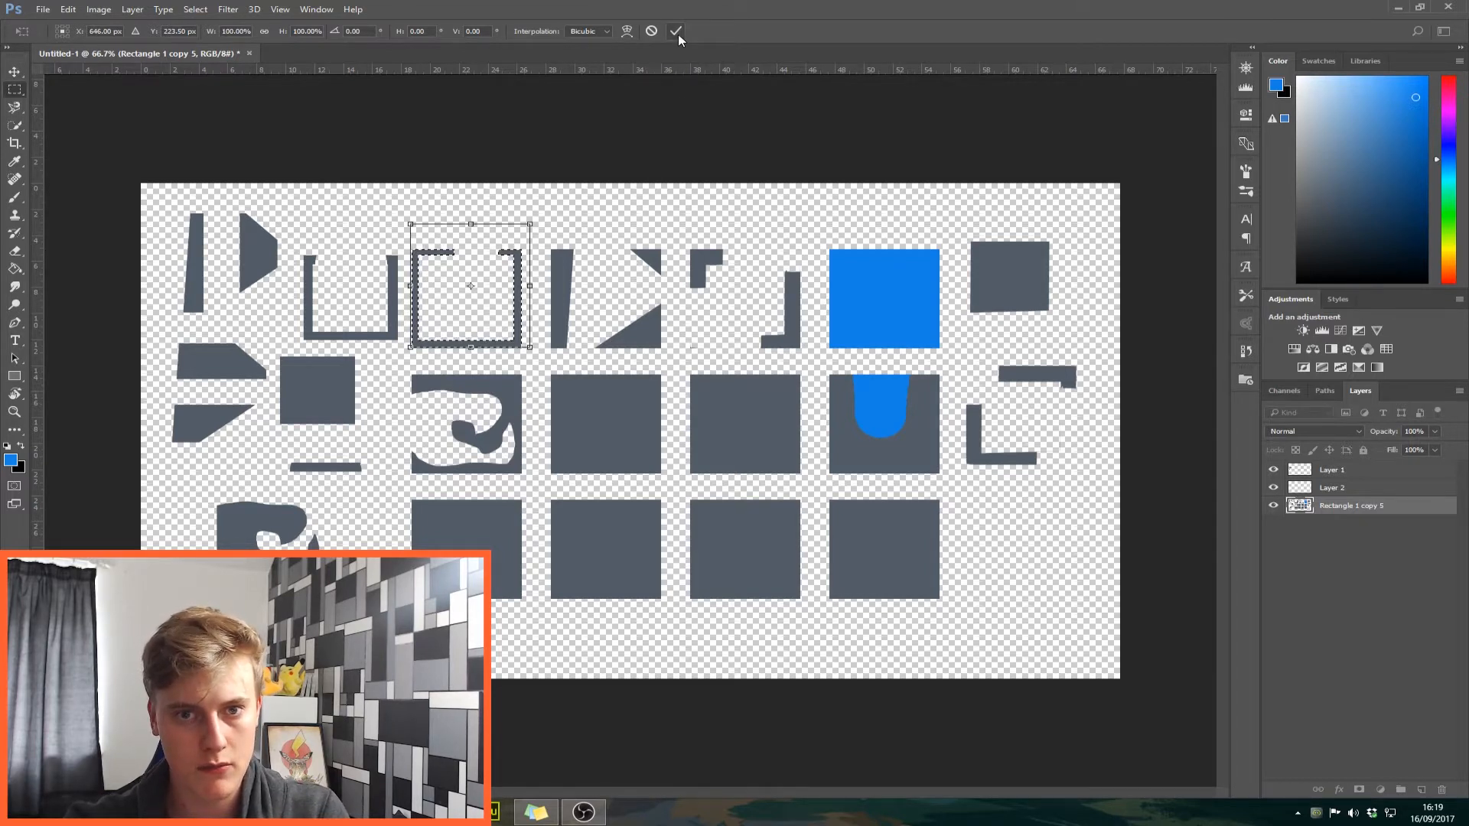
Start Transform Selection on the open-topped square's outline, try pulling its lower-right corner outward, and undo that distortion
key(m)
right_click(482, 305)
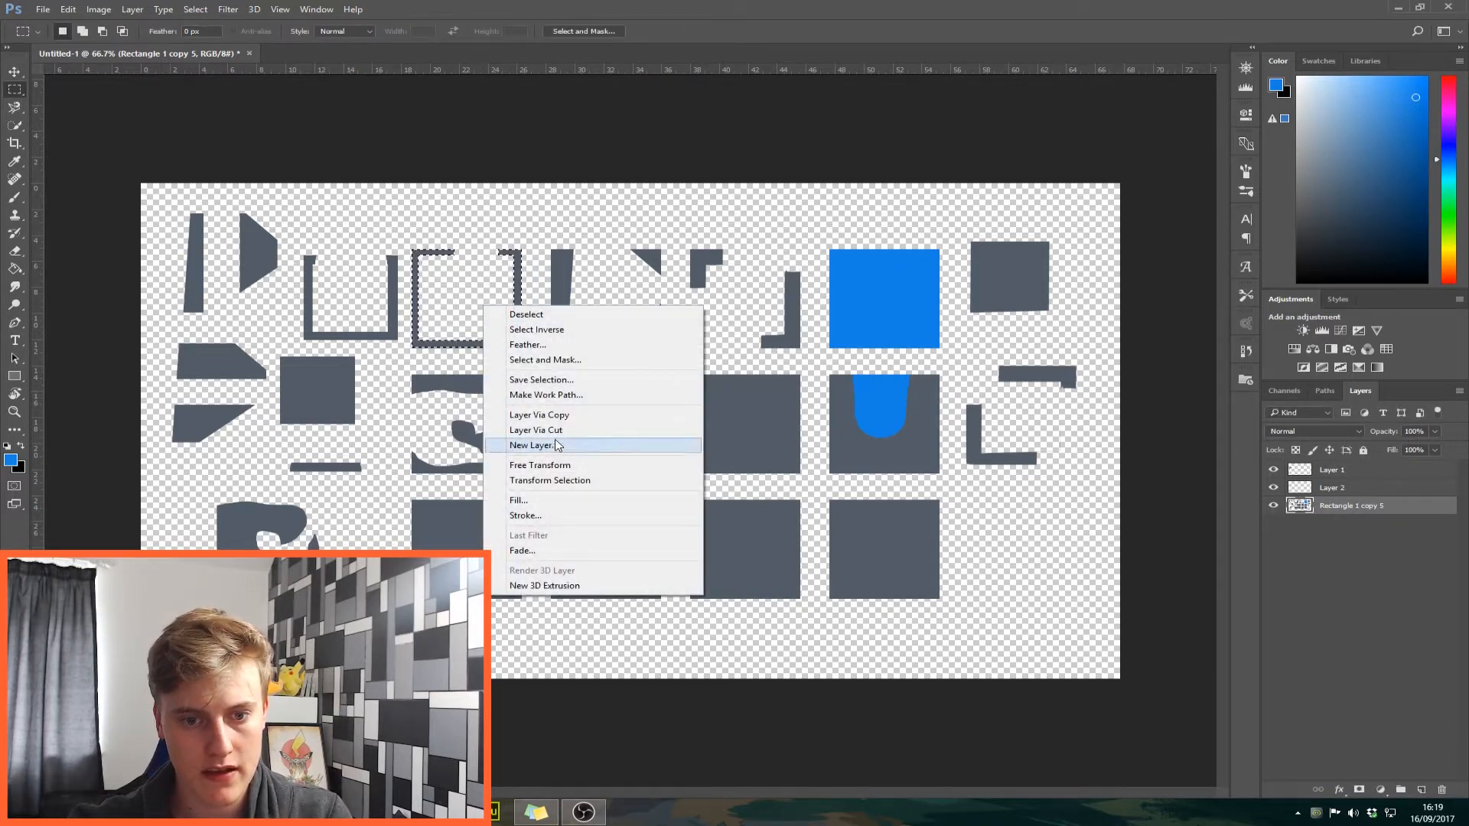
click(558, 480)
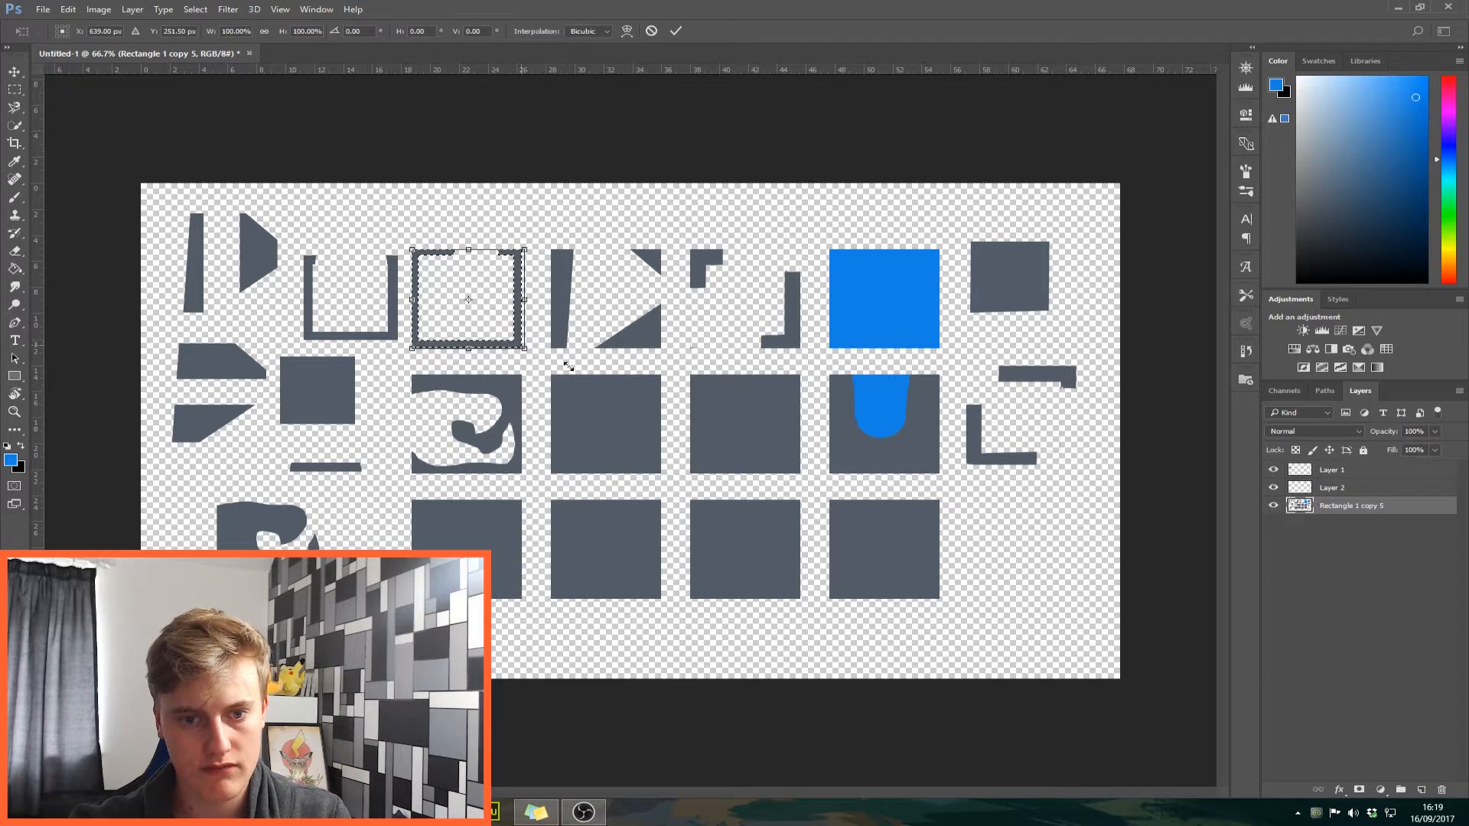
drag(521, 347, 604, 393)
key(ctrl+z)
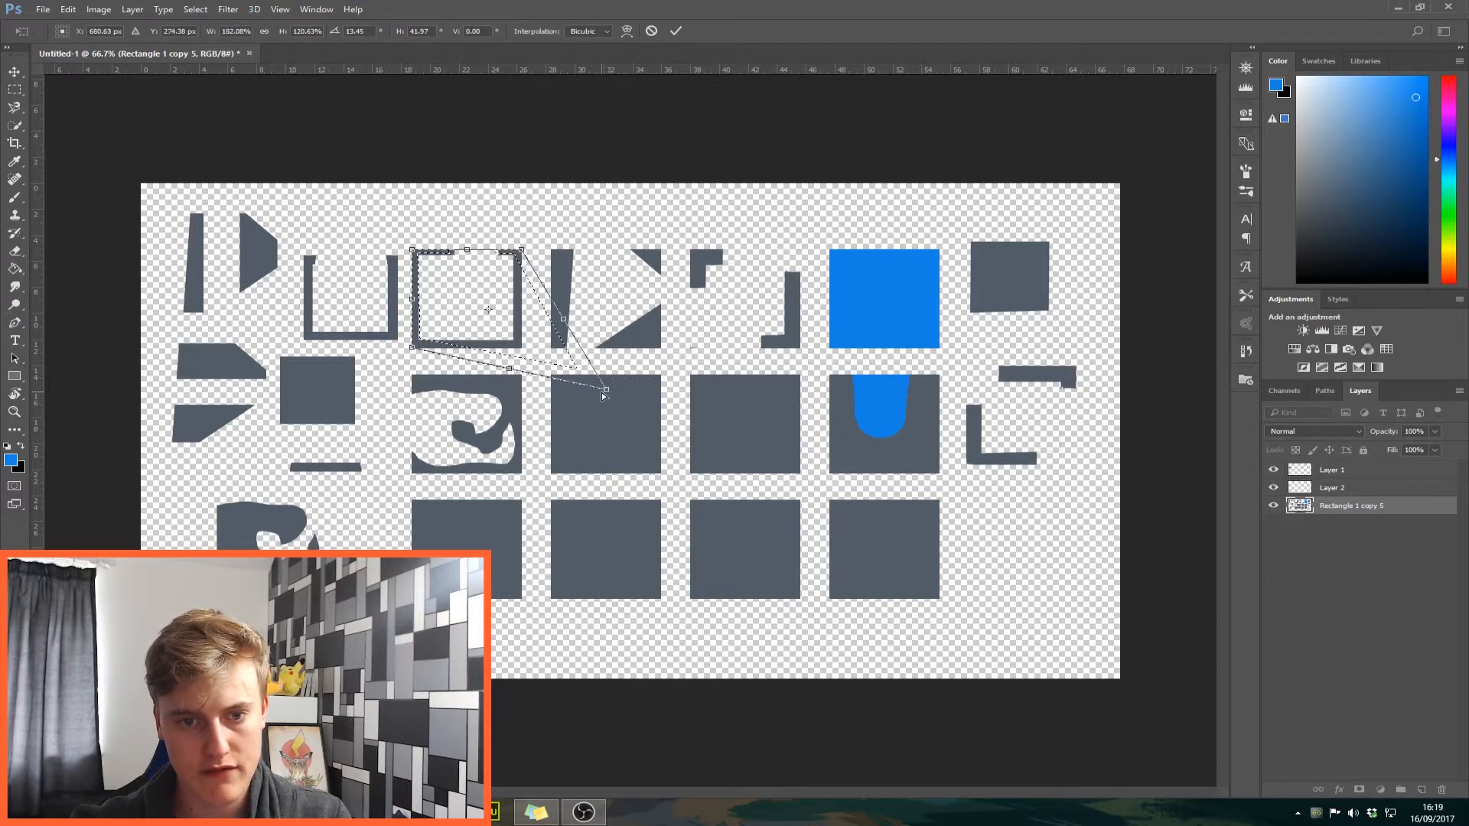
key(ctrl+z)
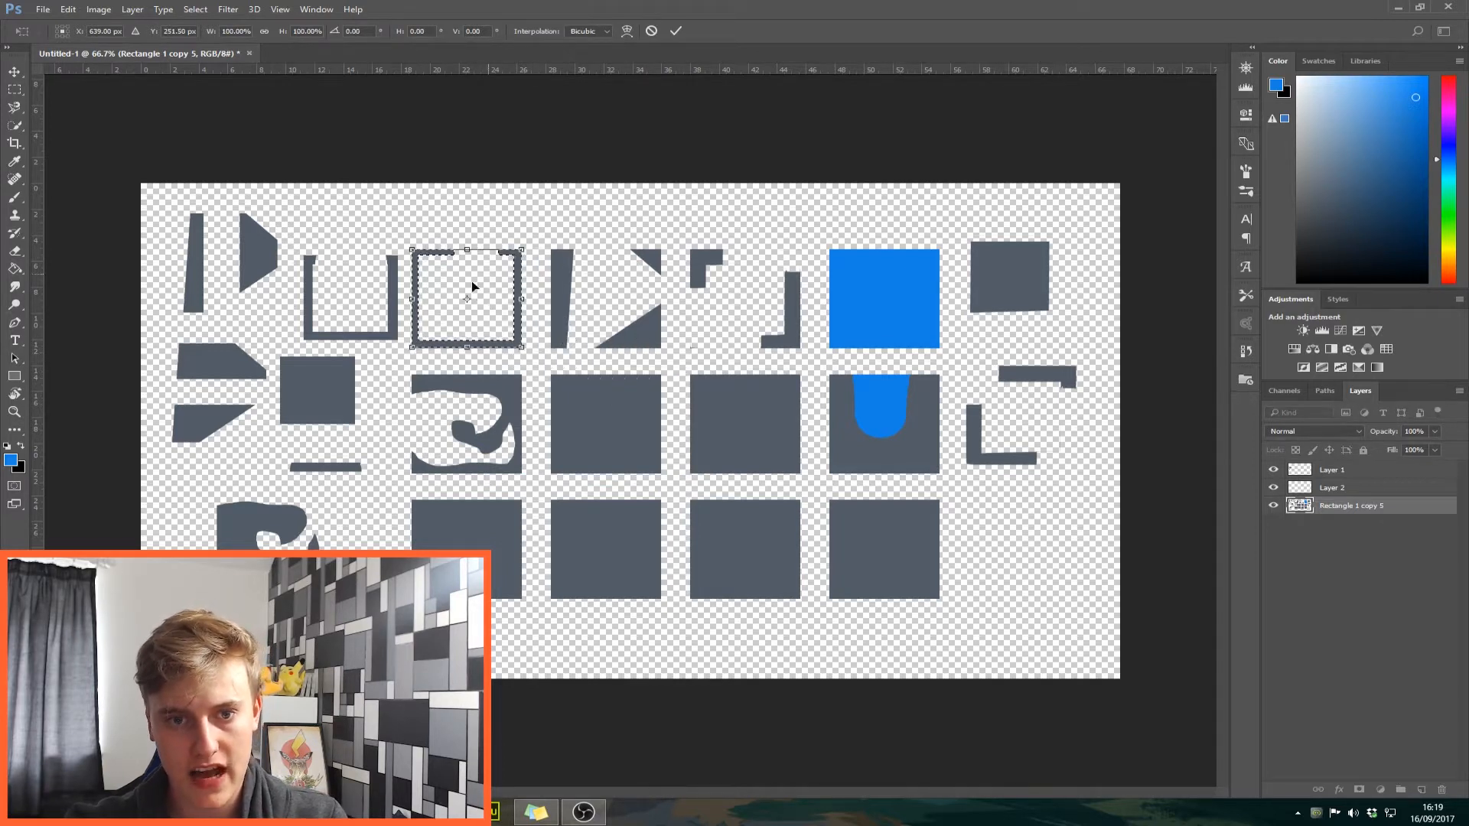
Distort the selection outline into a wide, roughly triangular shape across the grid, apply it, delete the pixels inside, and deselect
drag(521, 357, 987, 543)
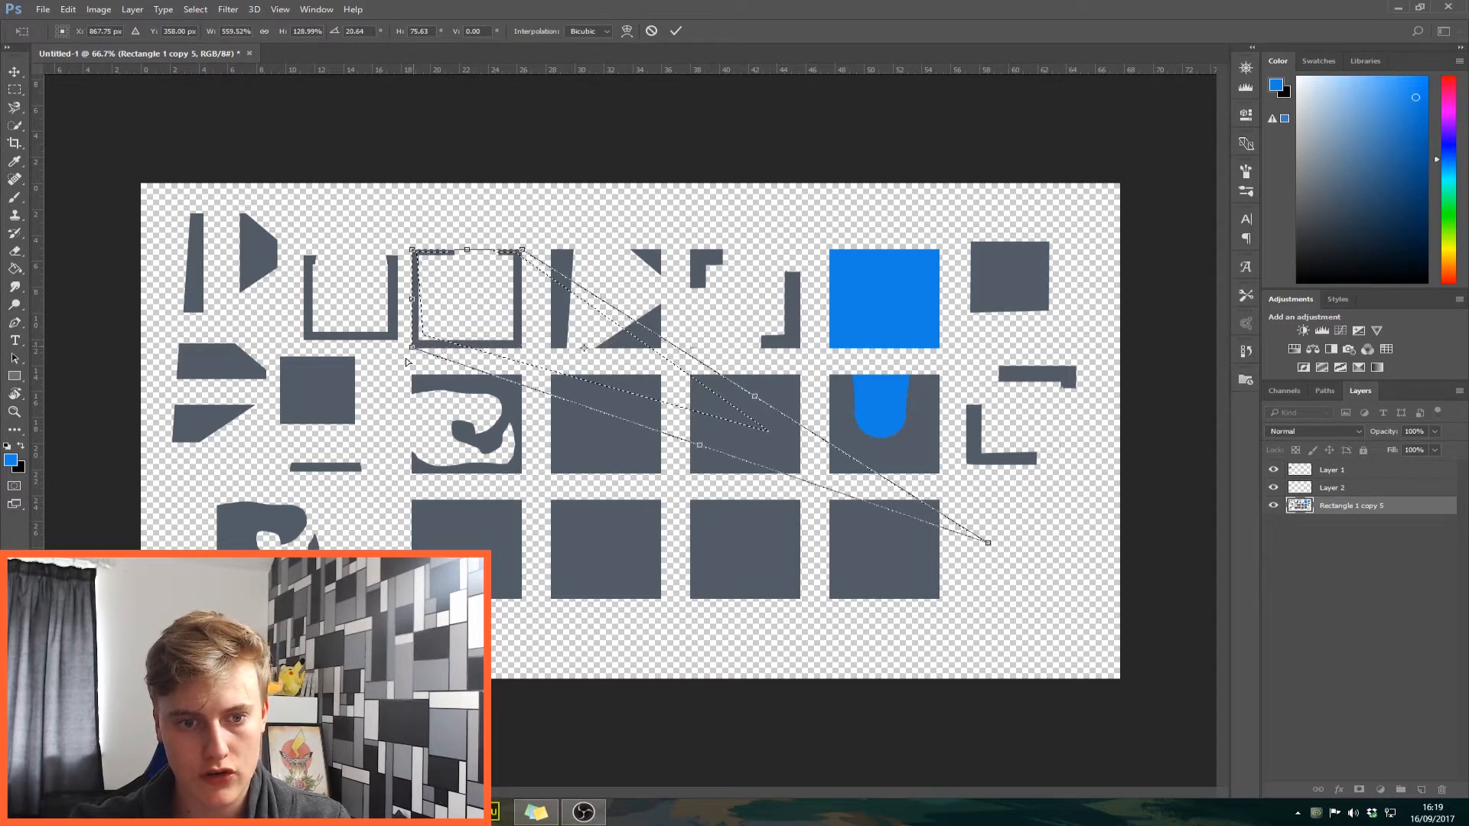
drag(412, 347, 254, 544)
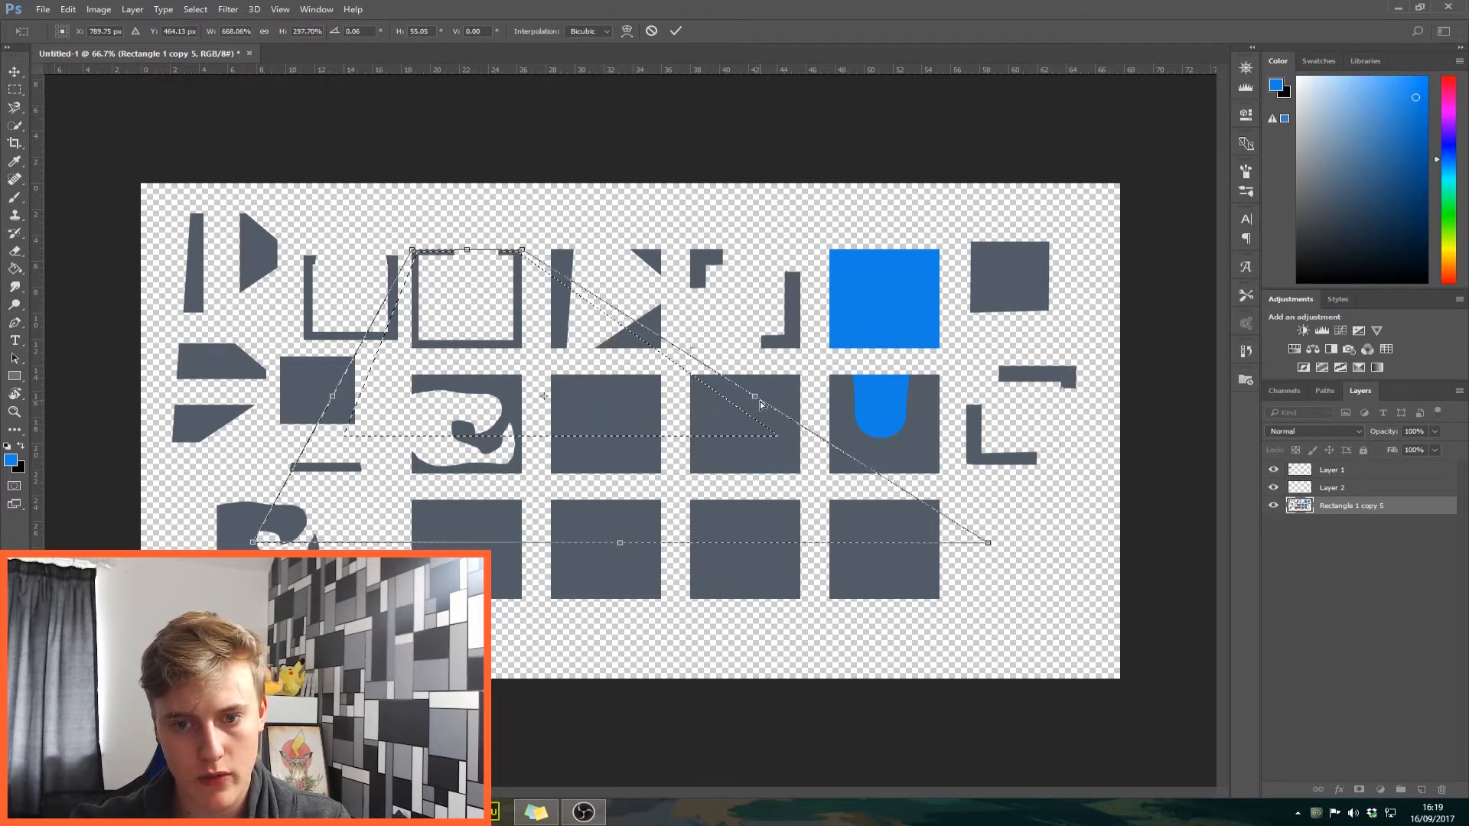
drag(754, 396, 798, 352)
drag(502, 225, 537, 323)
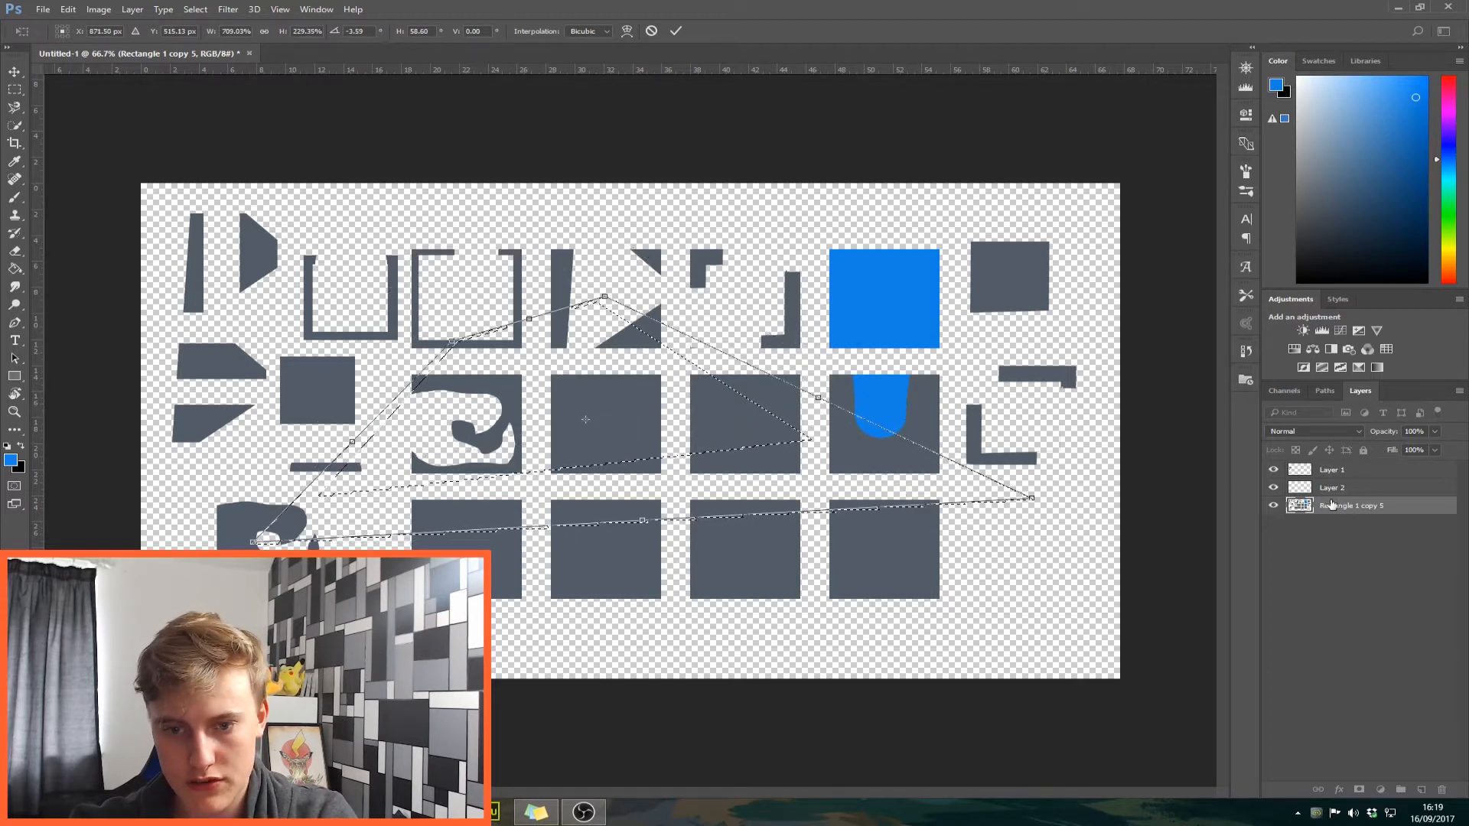
click(676, 31)
key(Delete)
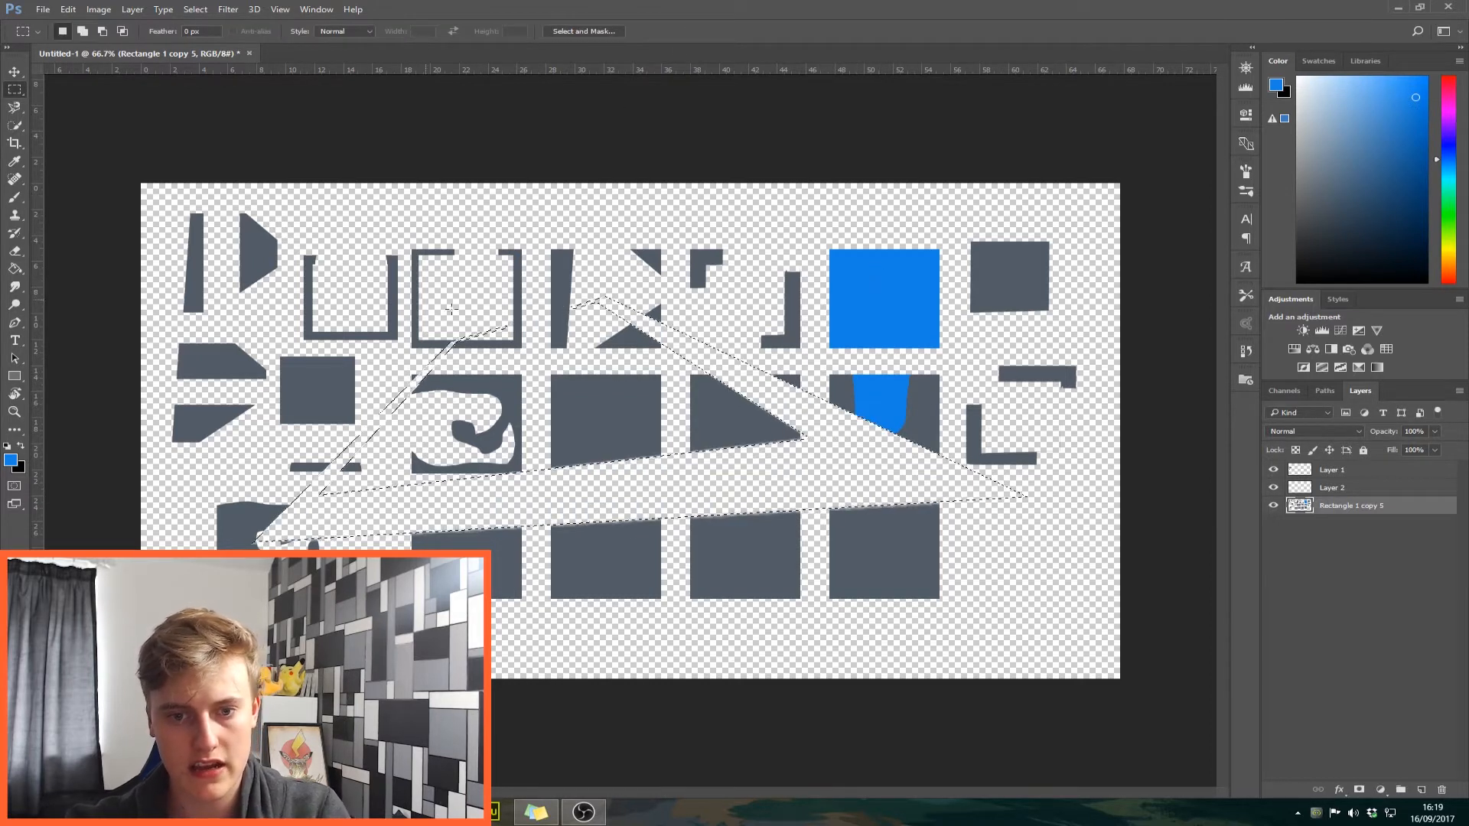
key(ctrl+d)
Marquee a rectangle spanning the first two squares of the grid's top row and fill it with Content-Aware at 100% opacity
right_click(554, 341)
right_click(485, 306)
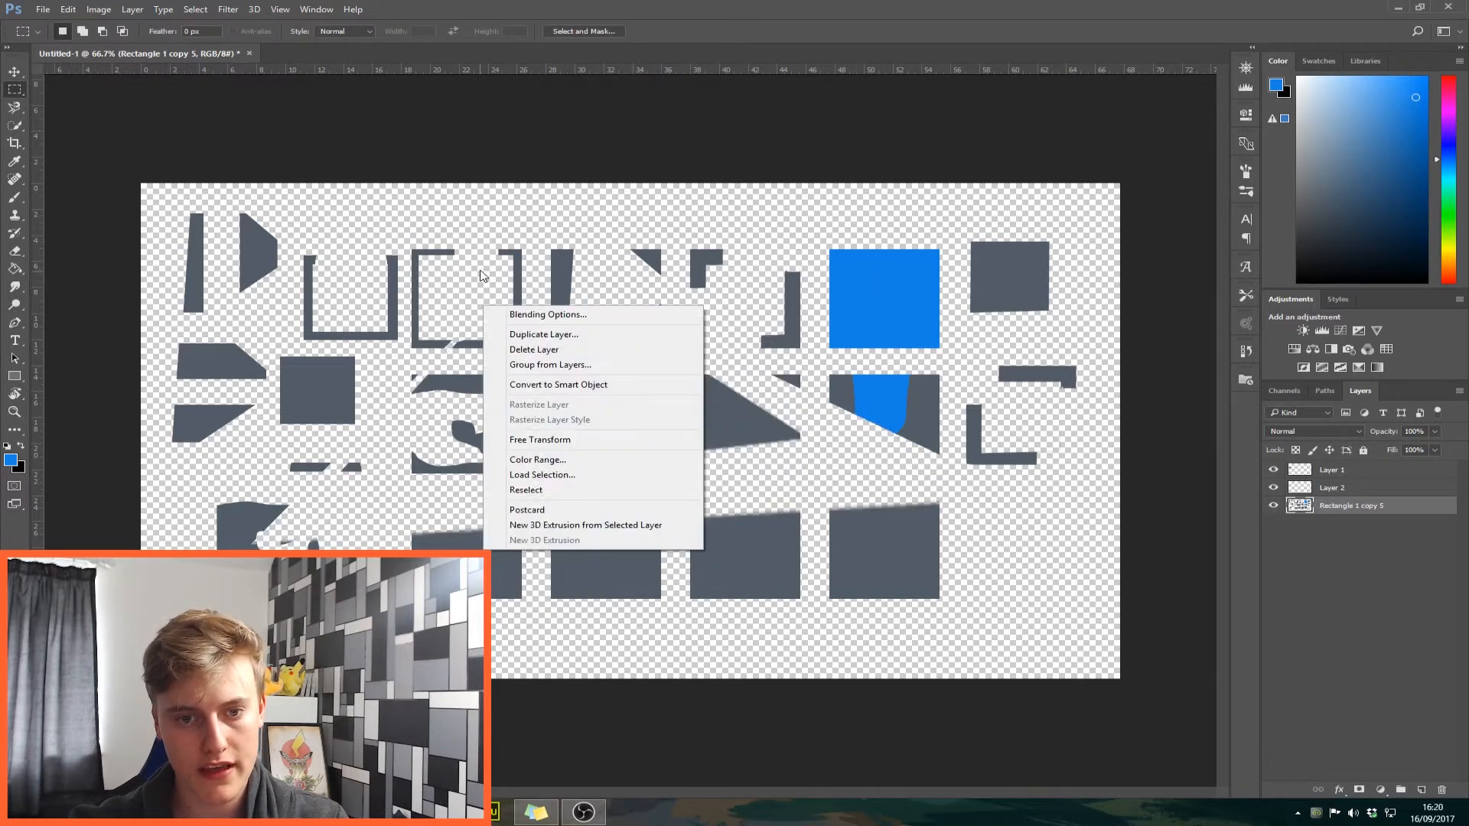
click(19, 85)
right_click(539, 301)
drag(433, 229, 586, 350)
right_click(464, 300)
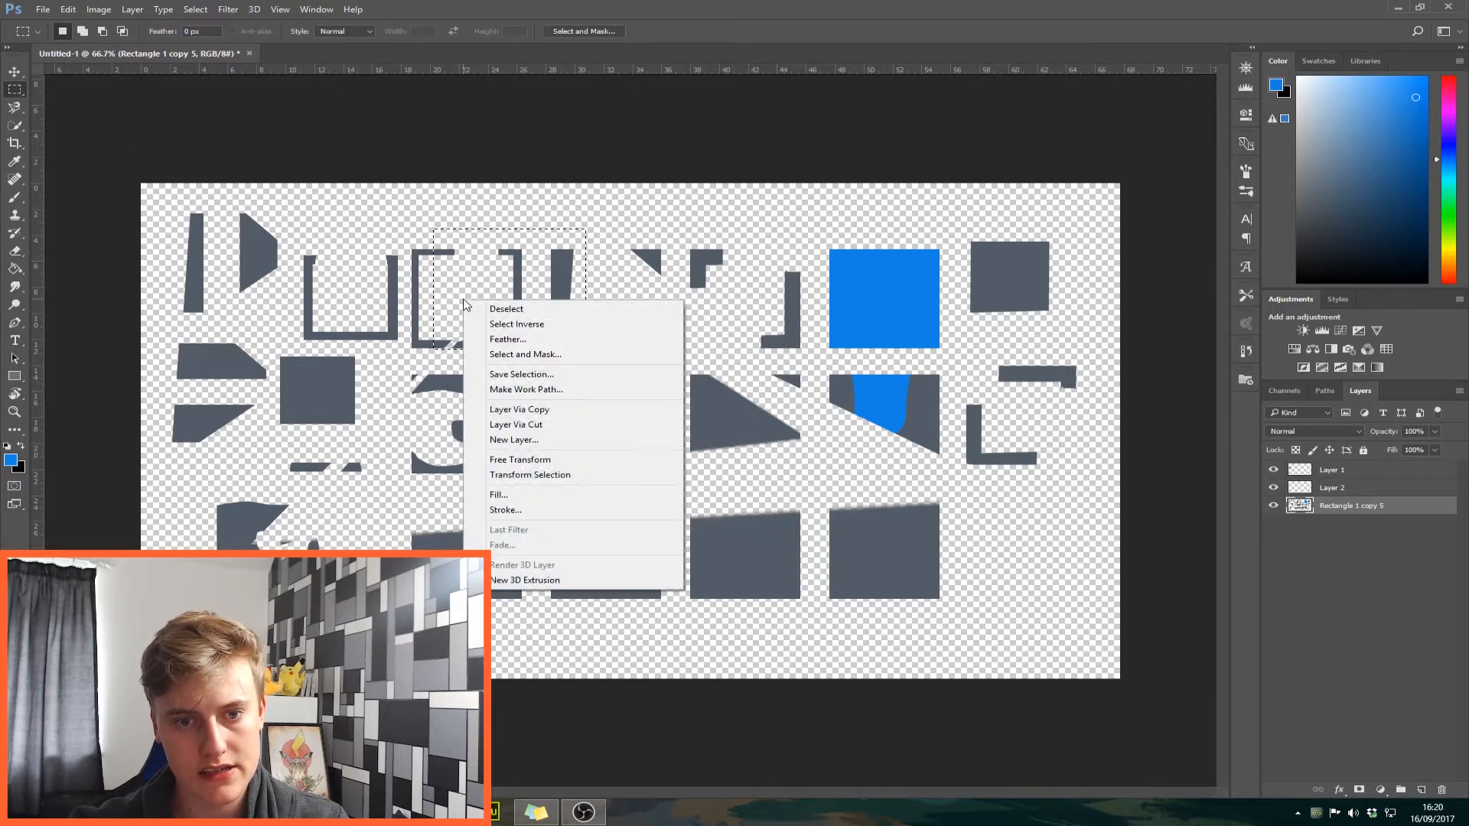
click(568, 495)
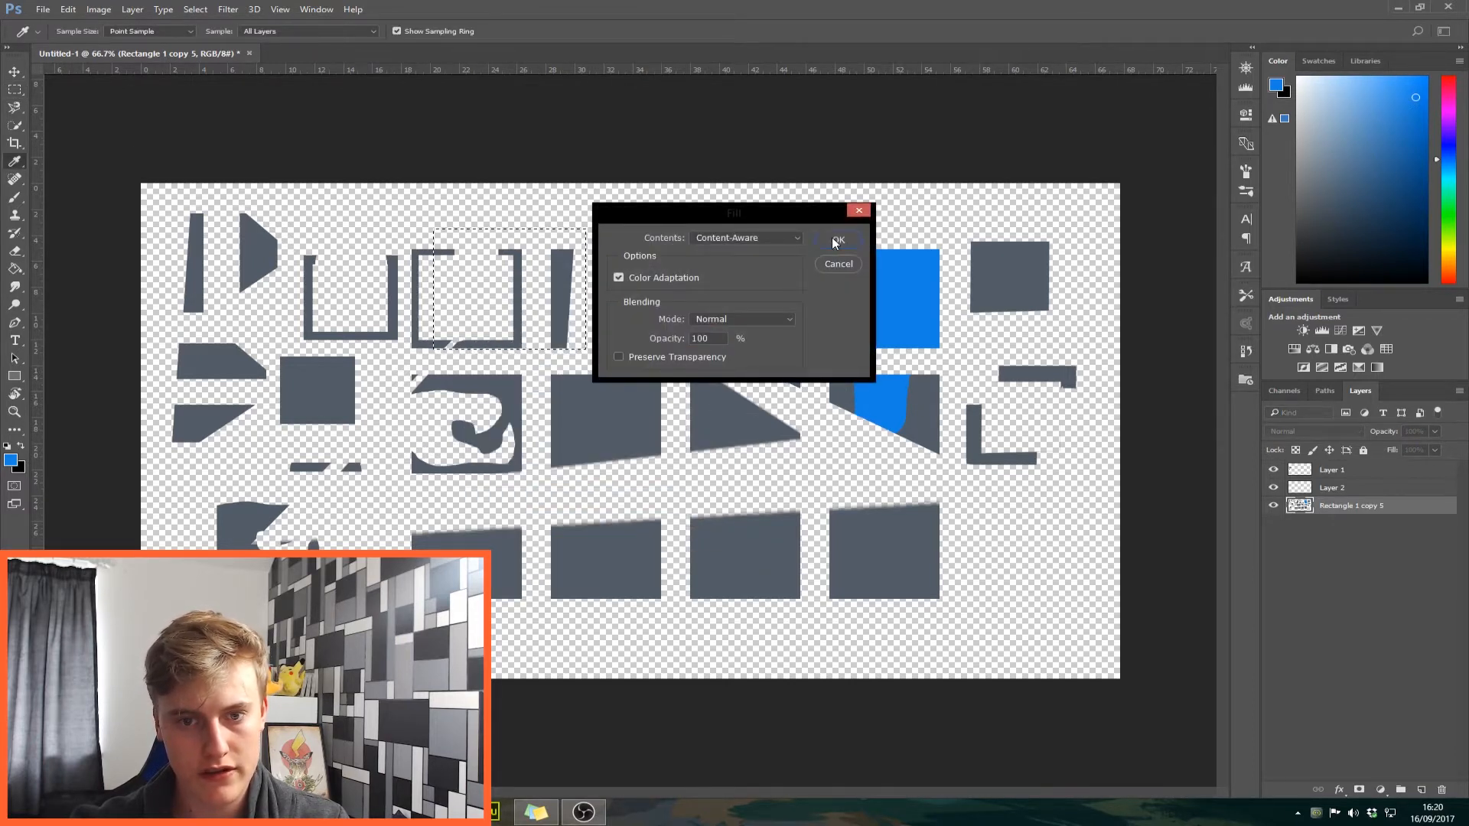
click(838, 239)
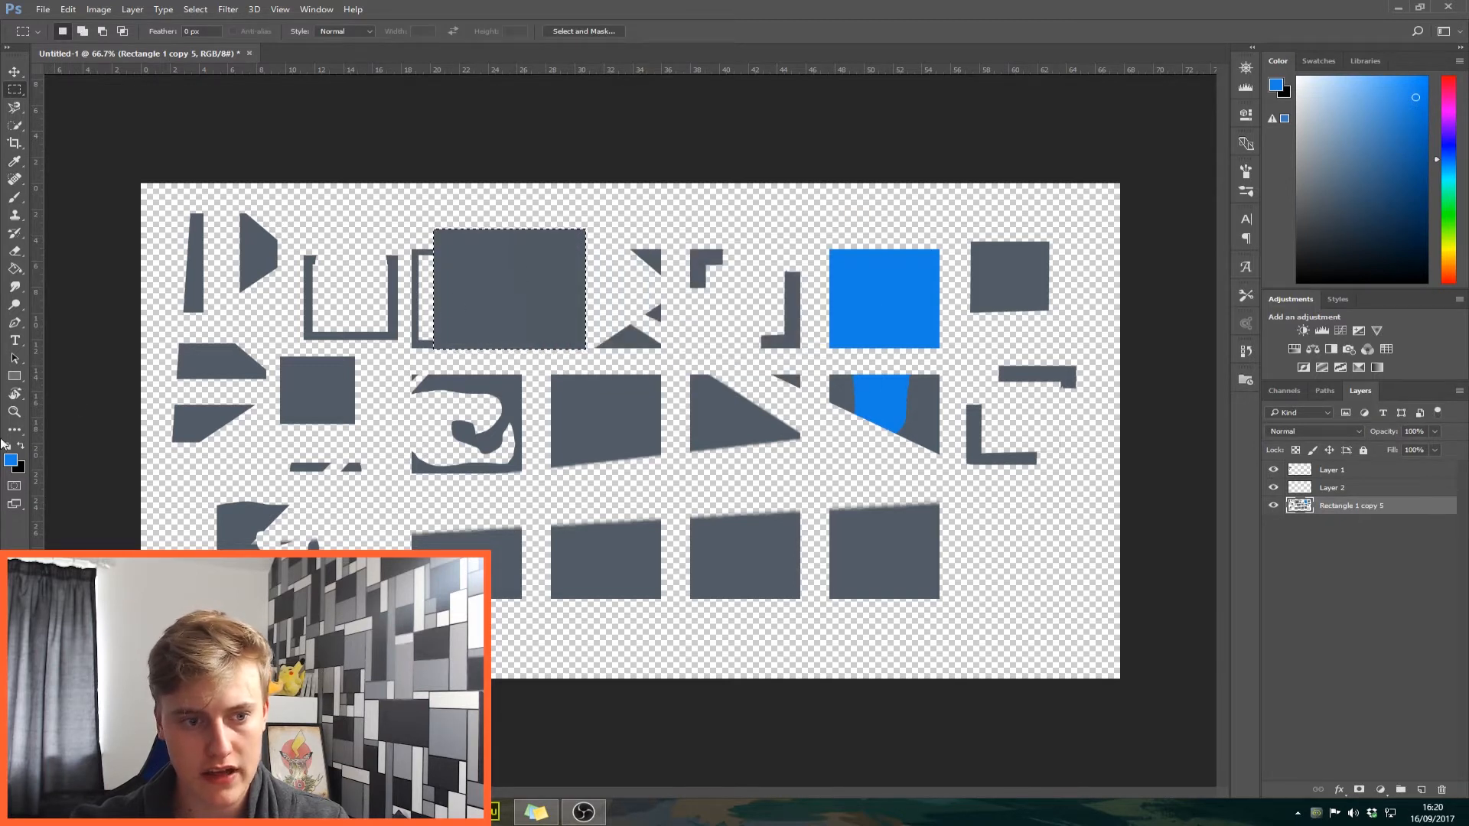
Marquee a small rectangle inside the large filled block and stroke it with a 1 px blue centred line at 100% opacity
click(556, 391)
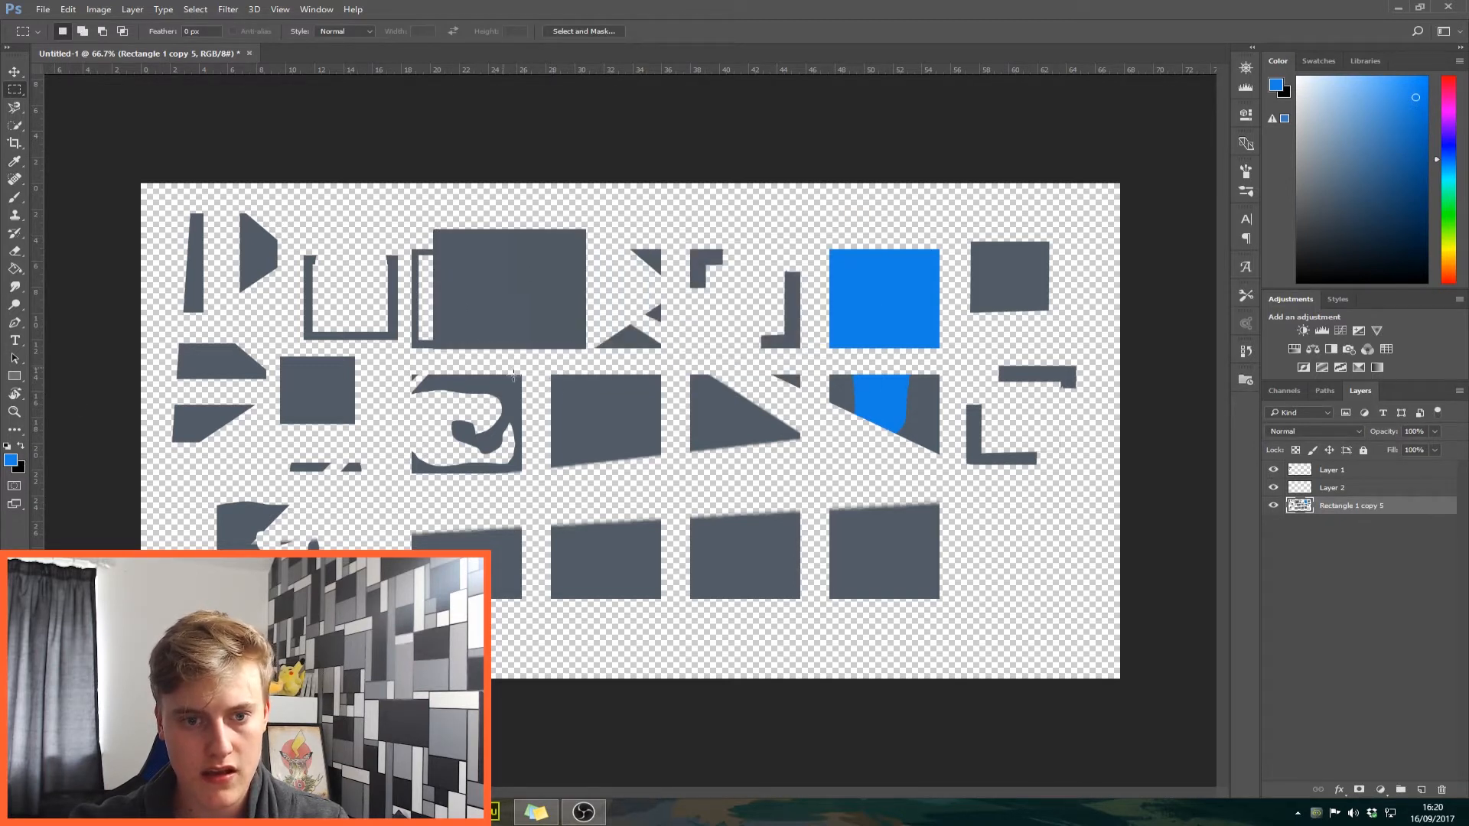
right_click(512, 380)
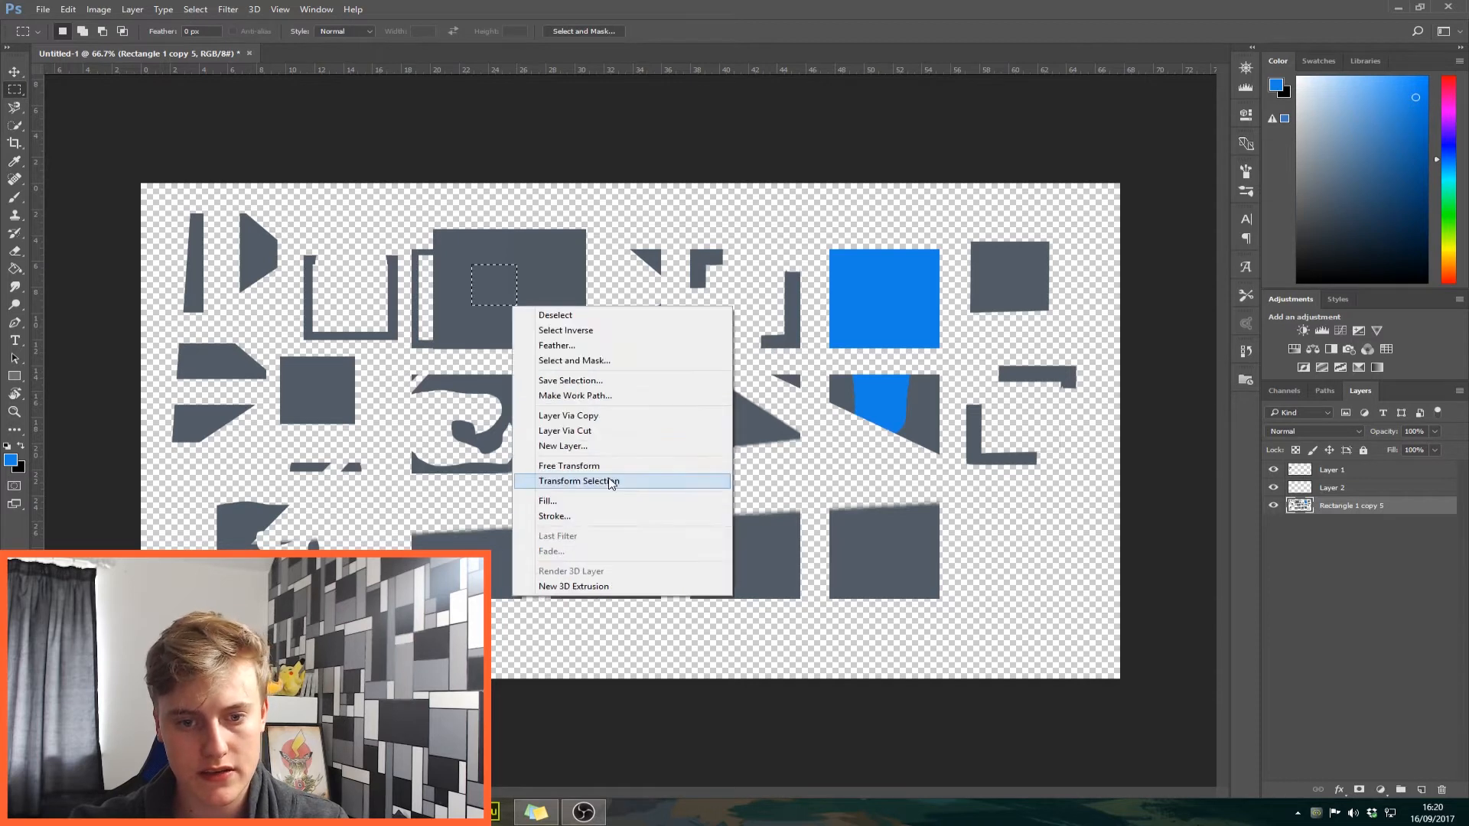
click(590, 515)
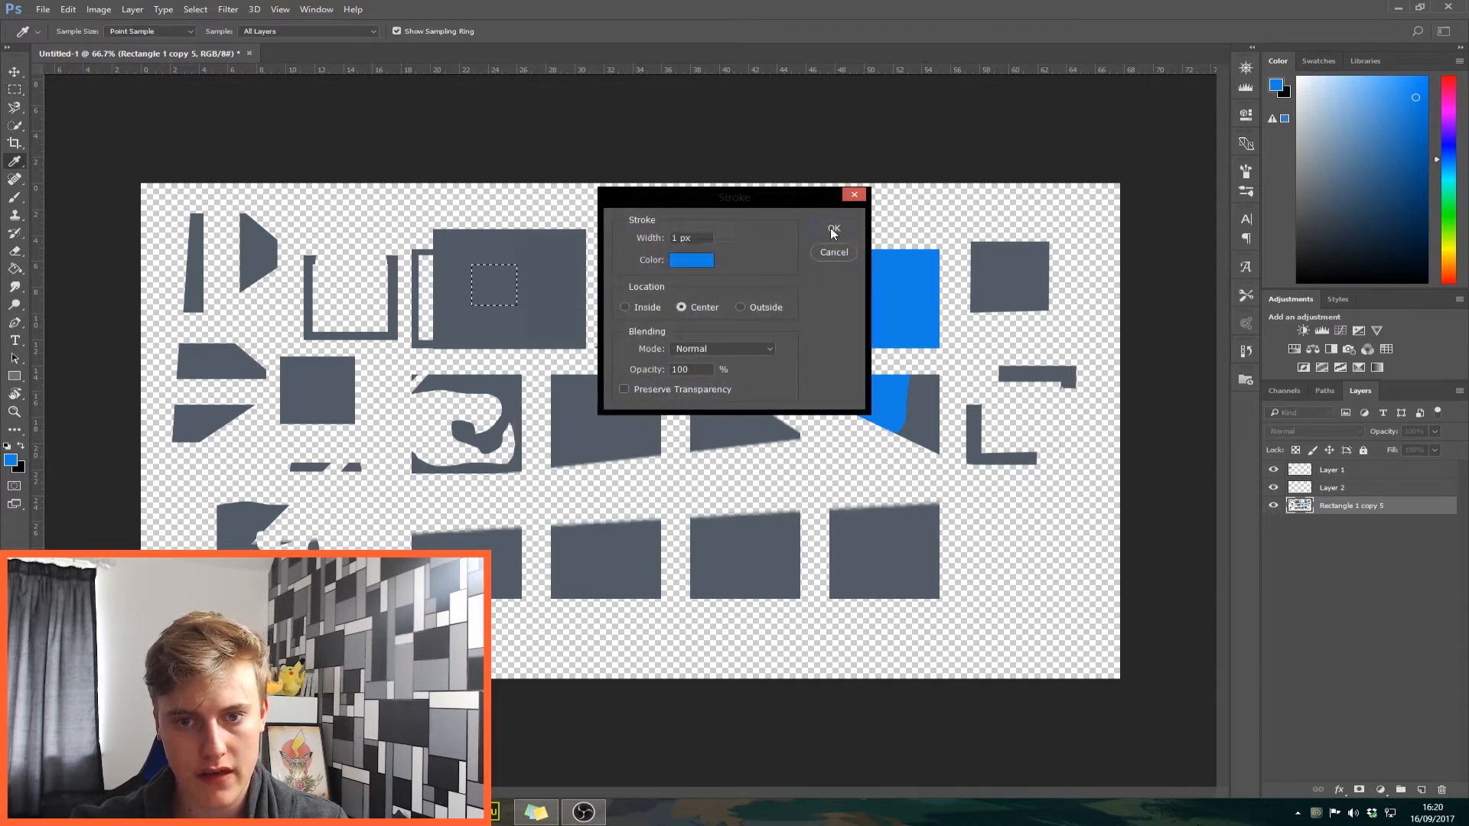
click(841, 229)
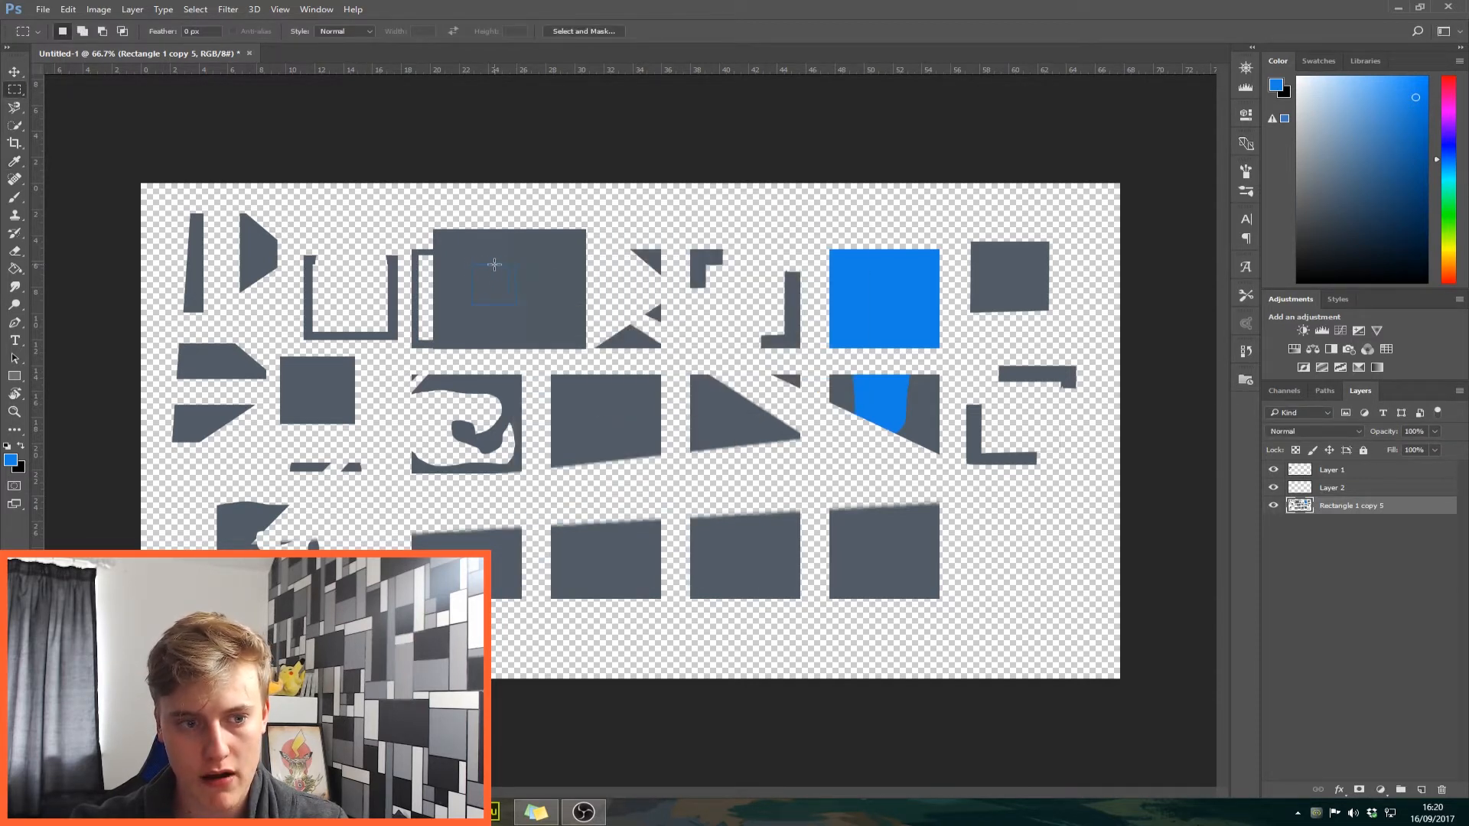
drag(501, 247, 564, 300)
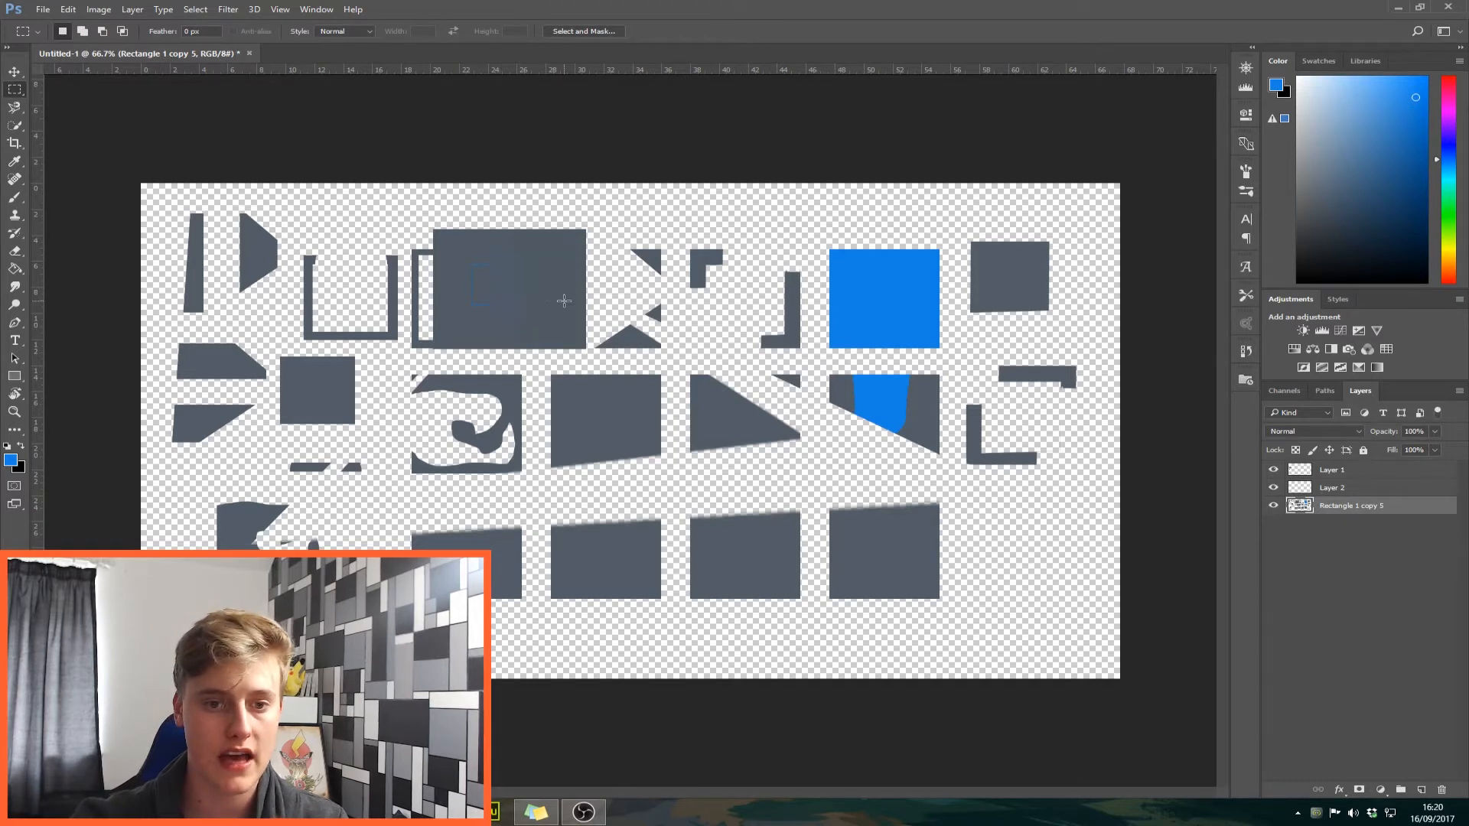
right_click(558, 268)
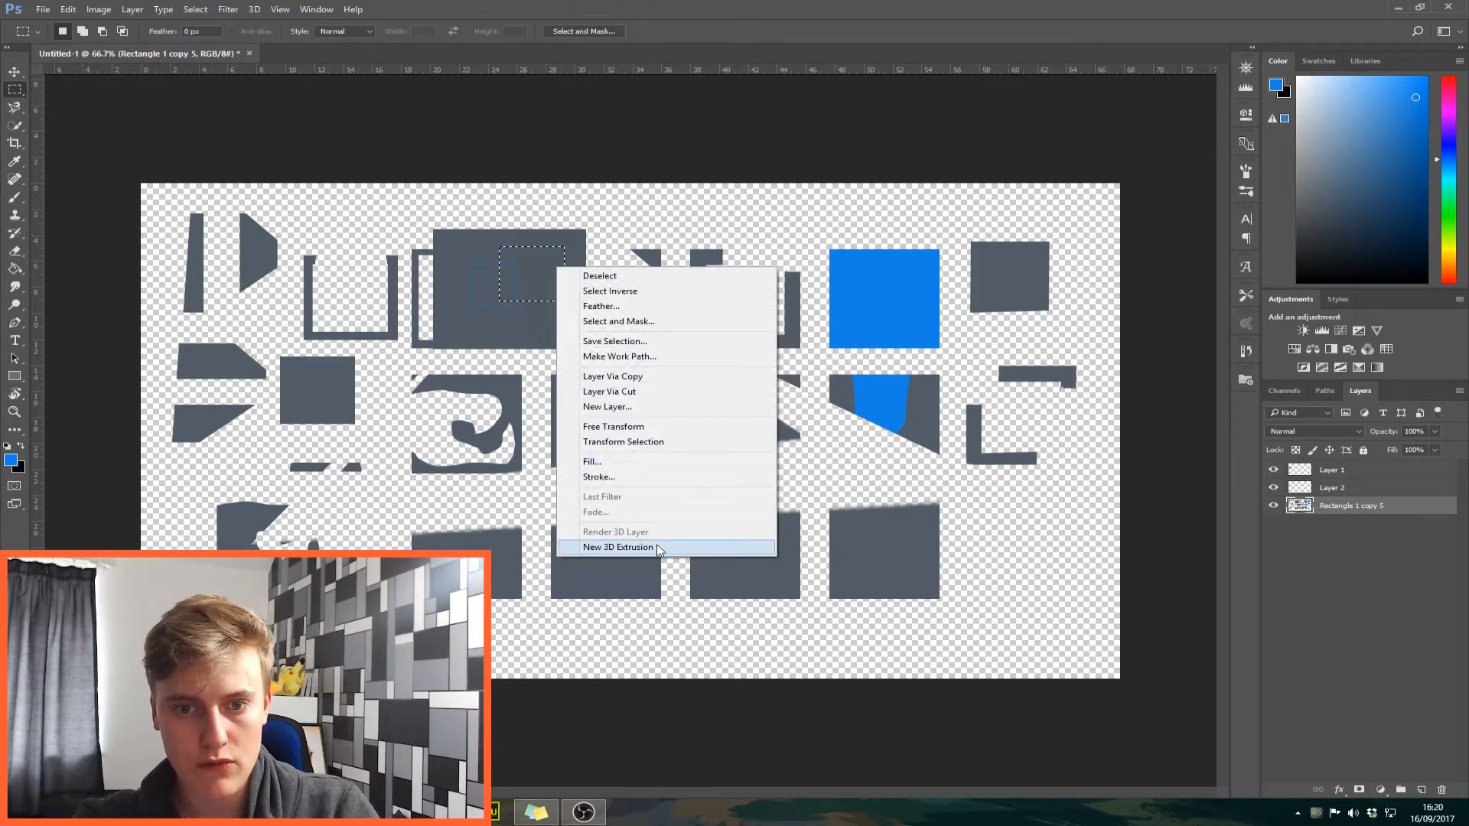
click(522, 265)
right_click(521, 265)
click(677, 46)
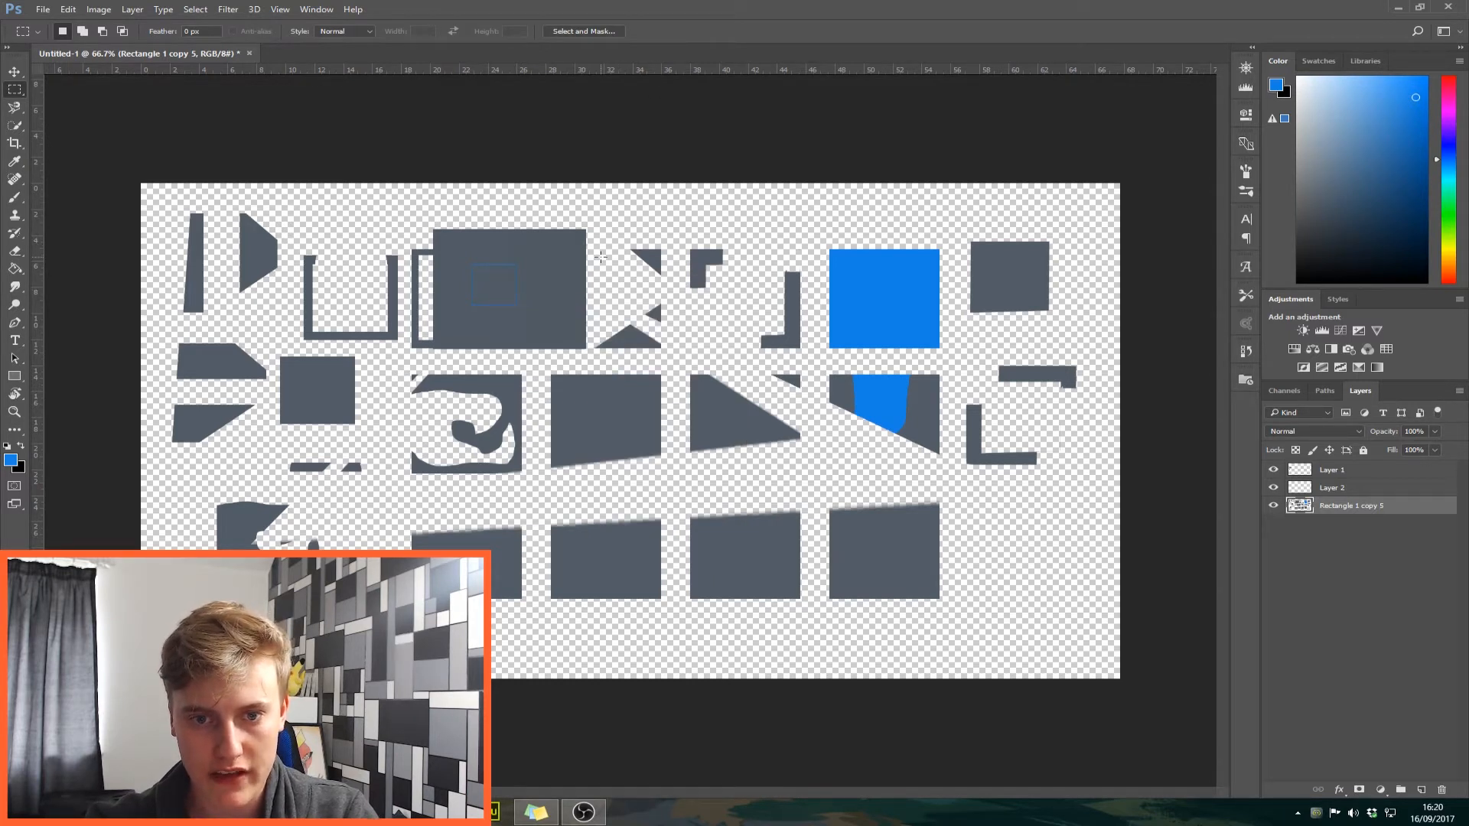
Delete the Rectangle 1 copy 5 layer and undo the deletion
right_click(614, 262)
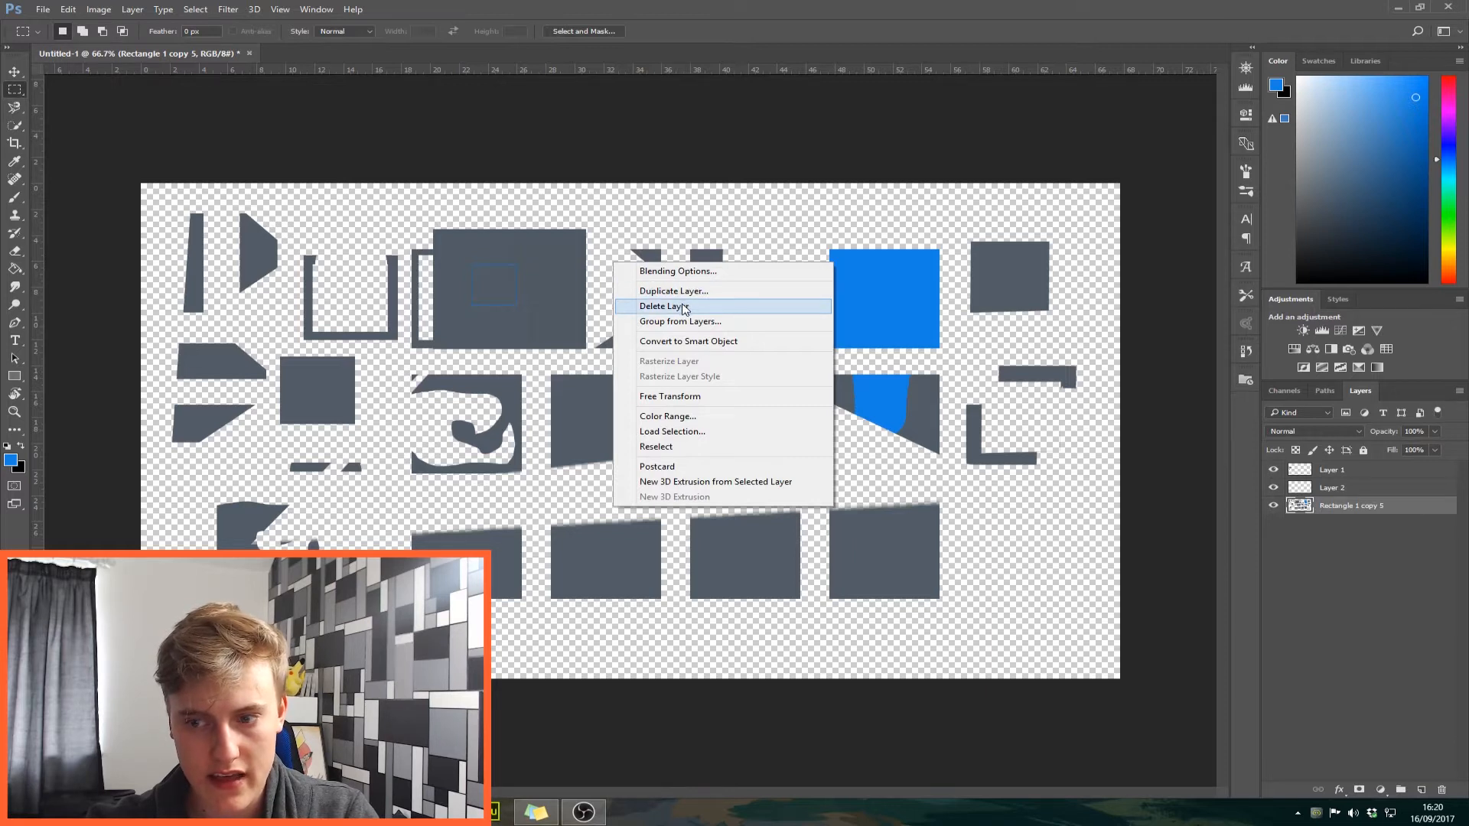
click(685, 307)
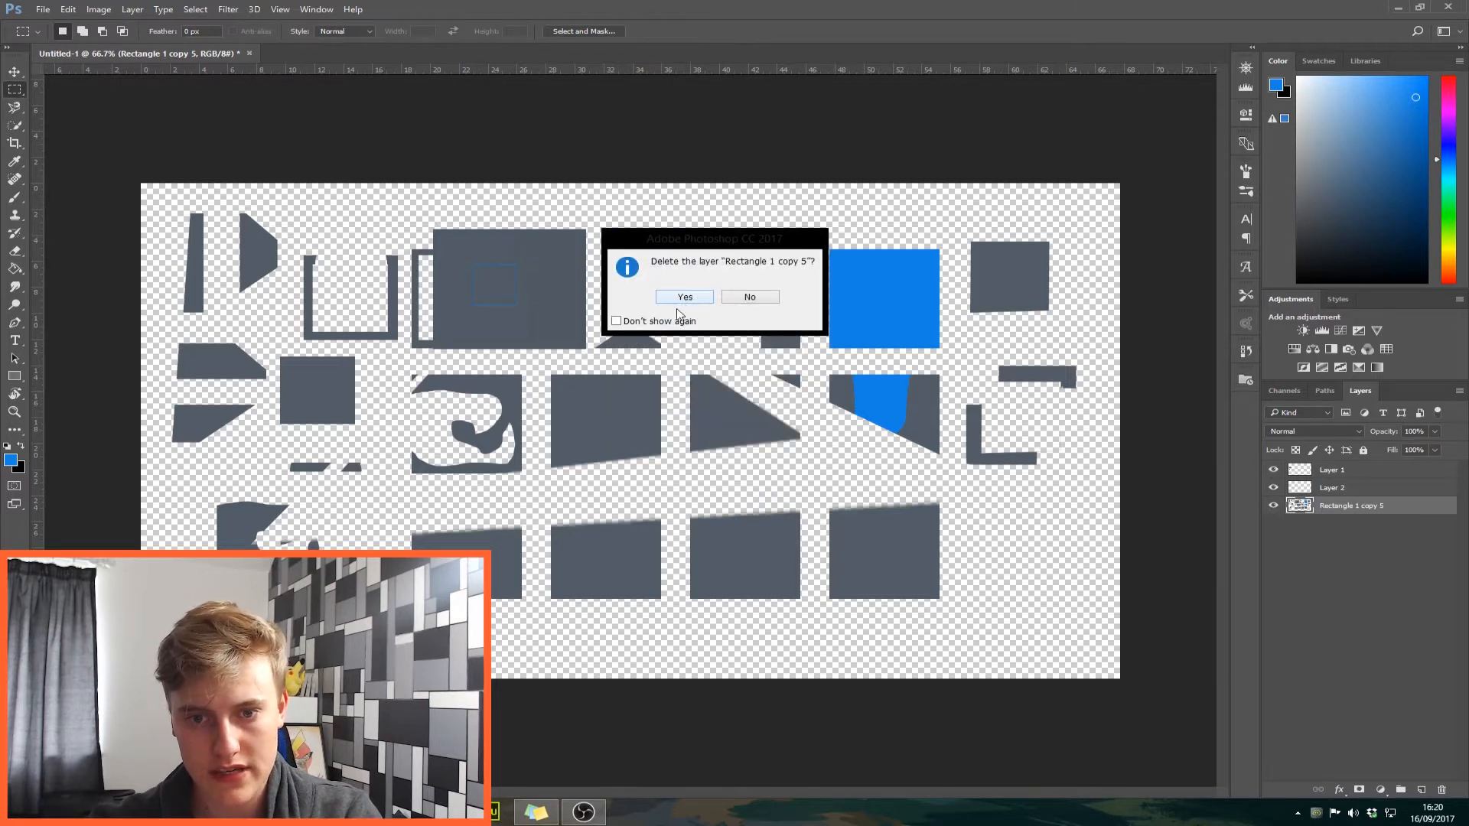
click(682, 303)
key(ctrl+z)
Duplicate the Rectangle 1 copy 5 layer as Rectangle 1 copy 6 and create several further copies of it
right_click(650, 278)
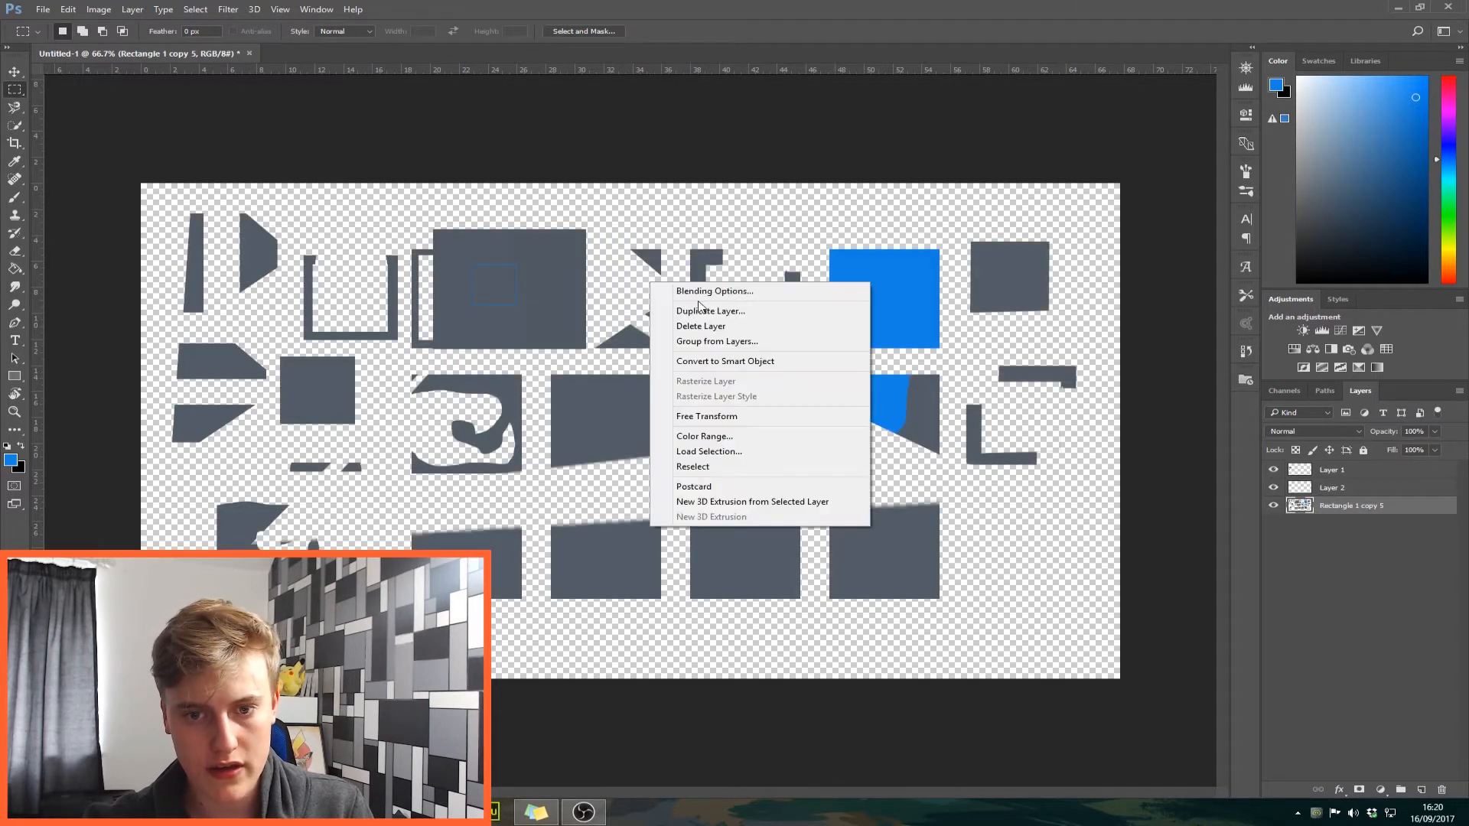
click(713, 312)
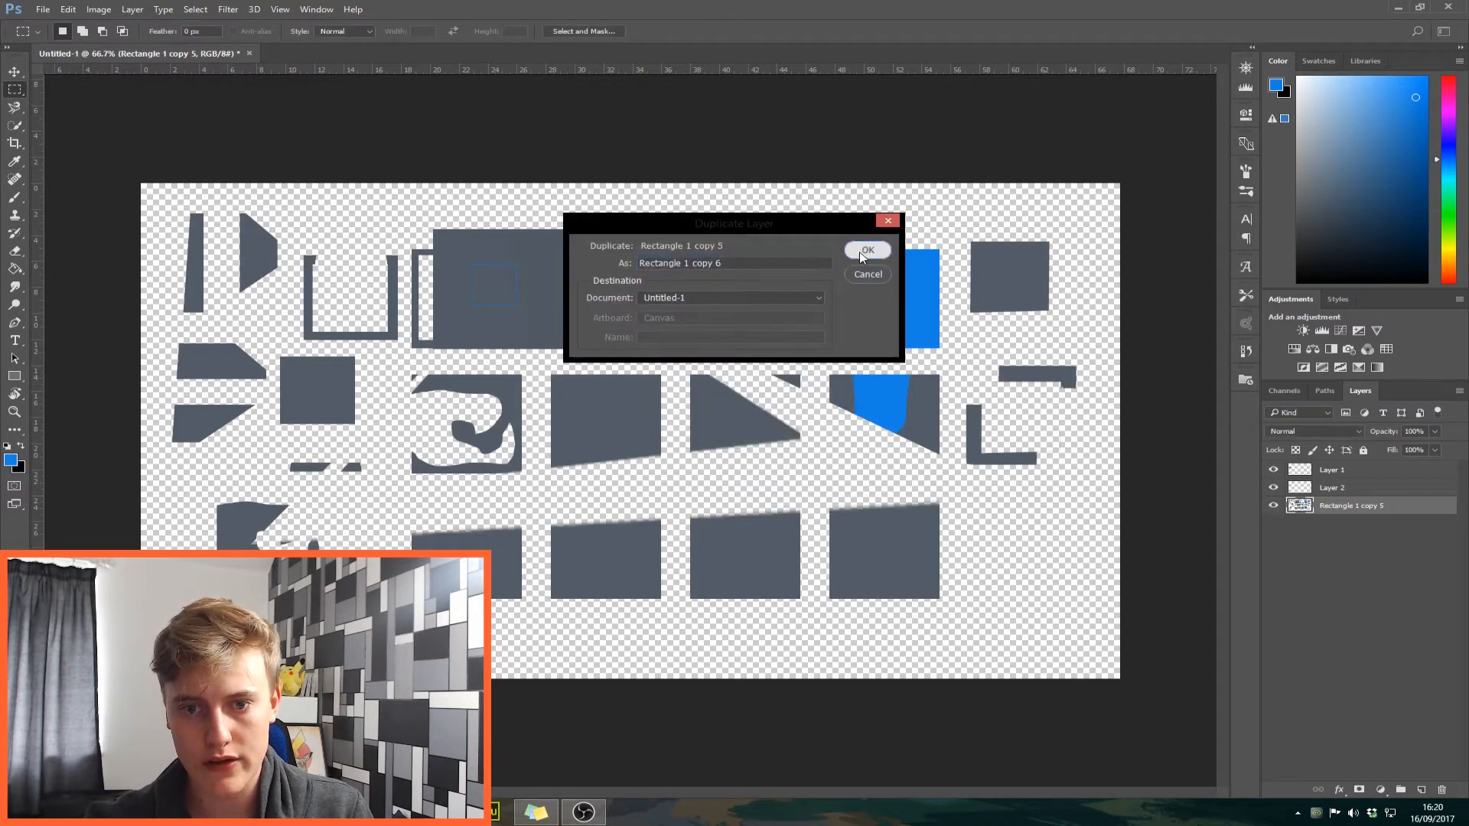
click(860, 249)
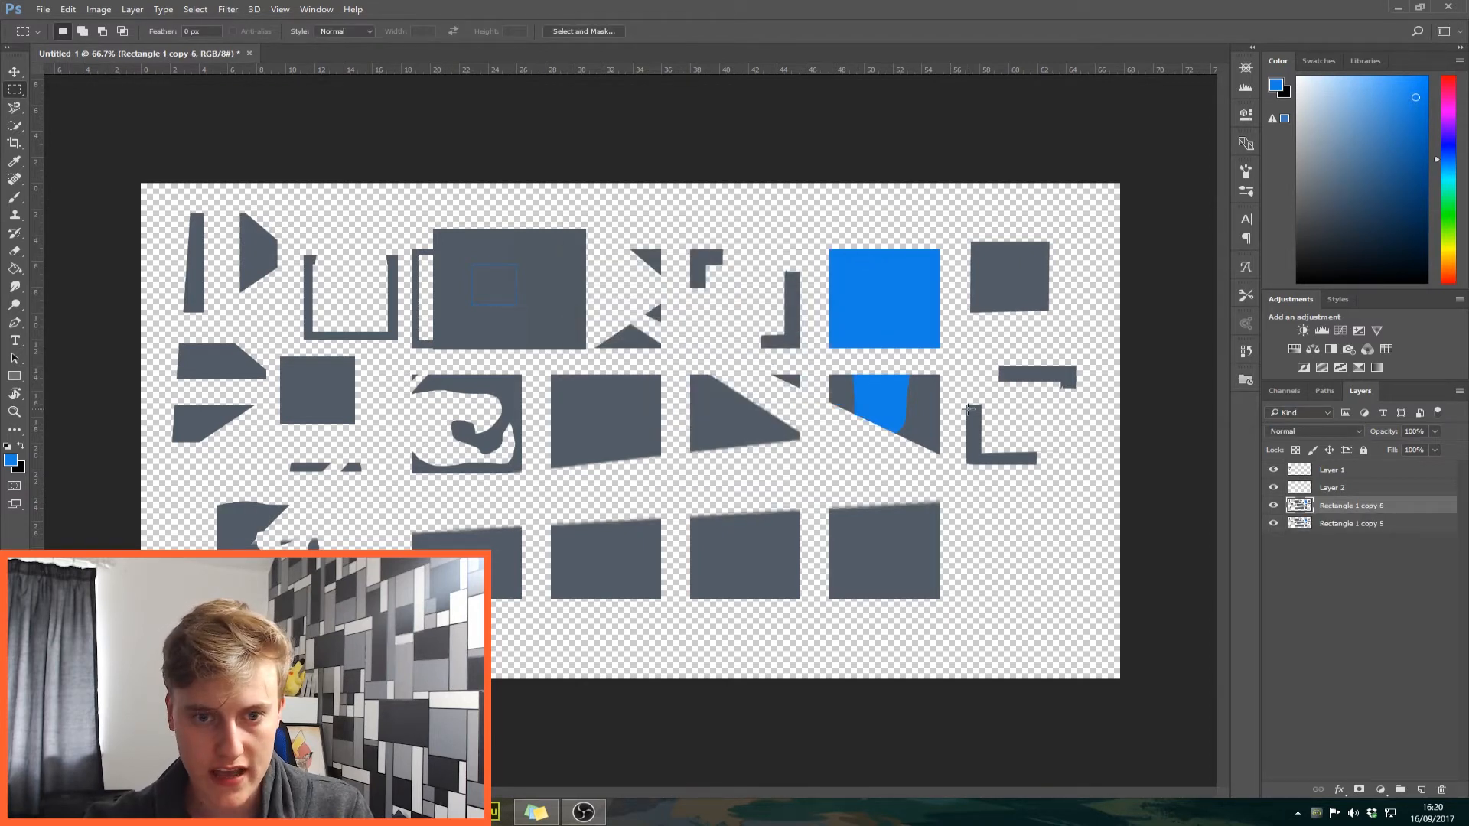
key(ctrl+j)
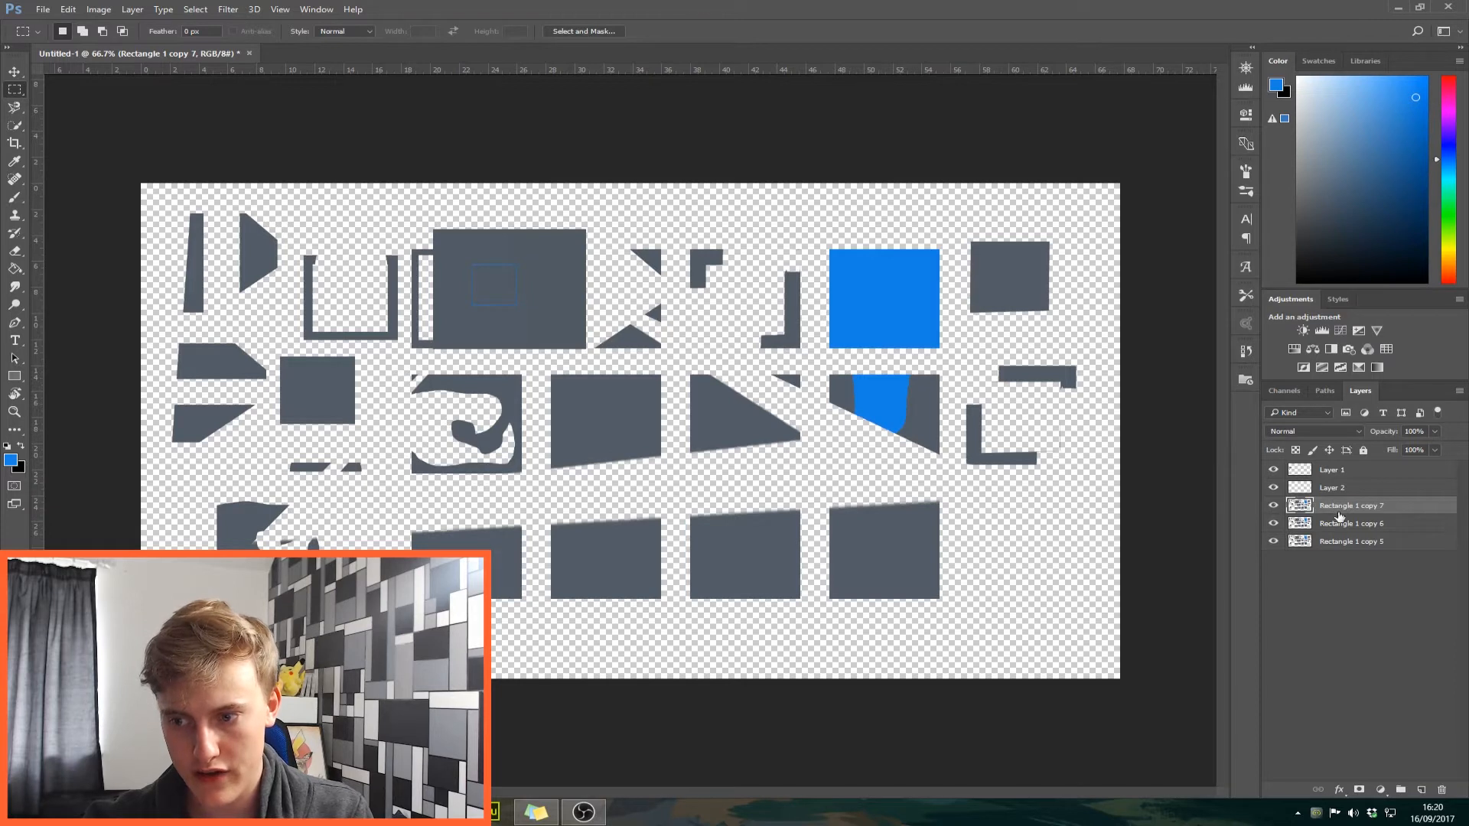
key(ctrl+j)
key(ctrl+j)
key(ctrl+j)
key(ctrl+j)
Delete all the duplicated layers, keeping only Rectangle 1 copy 5 beneath Layer 1 and Layer 2
key(Delete)
key(Delete)
key(Delete)
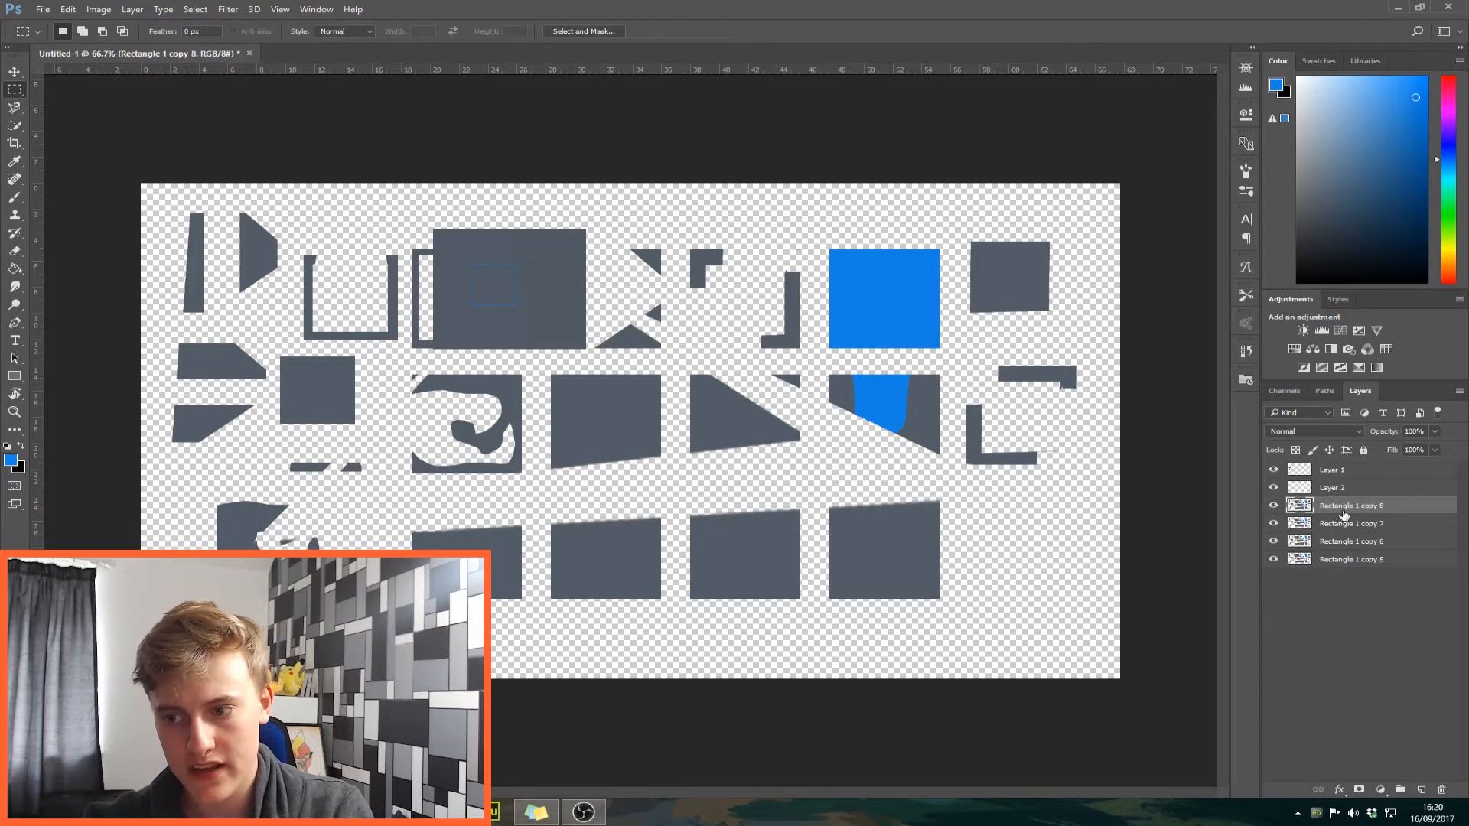
key(Delete)
key(Delete)
key(Delete)
Try grouping the Rectangle 1 copy 5 layer, ungroup it, and try converting it to a smart object
right_click(666, 378)
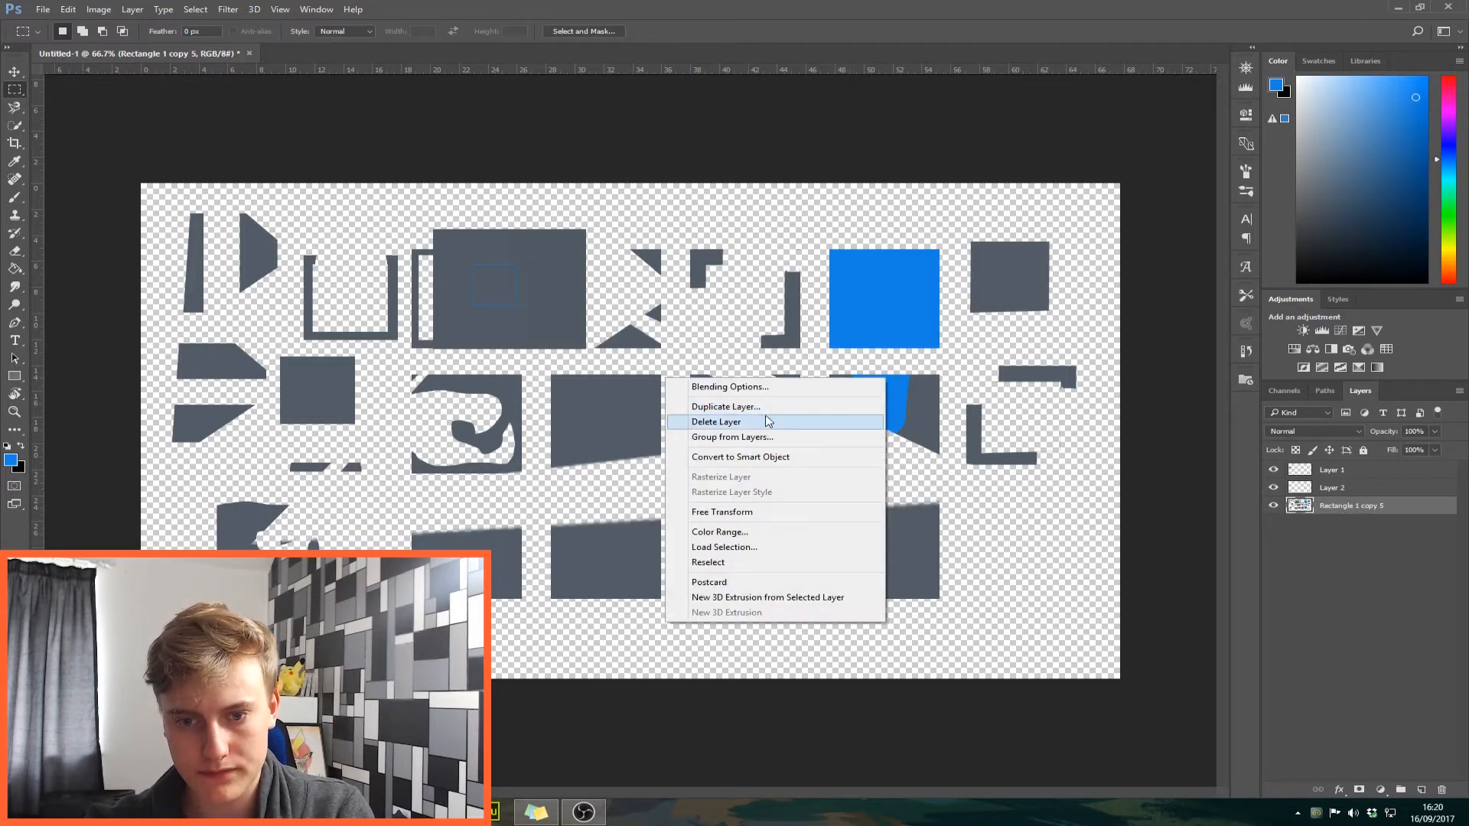
click(765, 437)
click(853, 268)
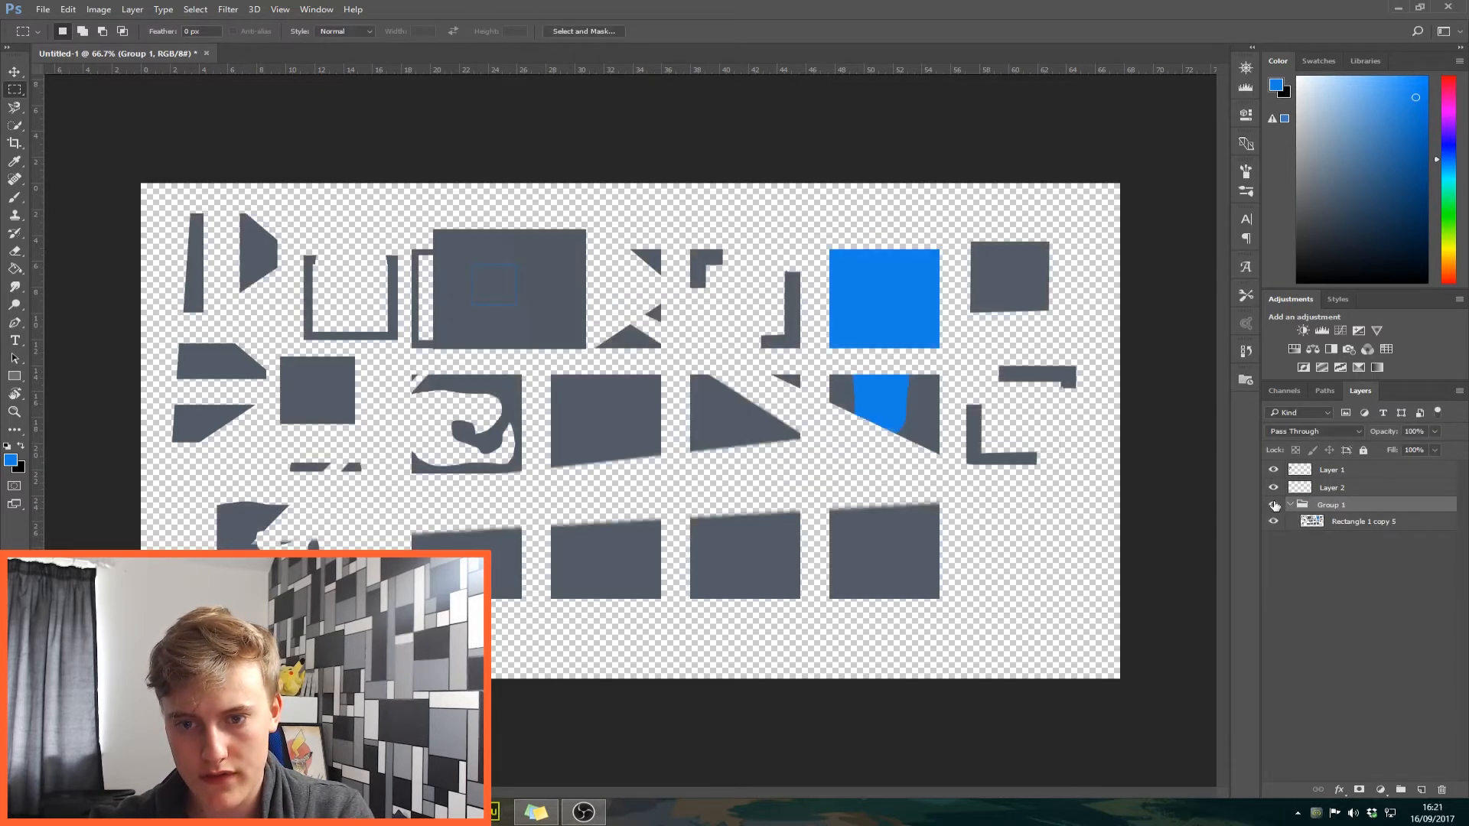
key(ctrl+shift+g)
right_click(781, 381)
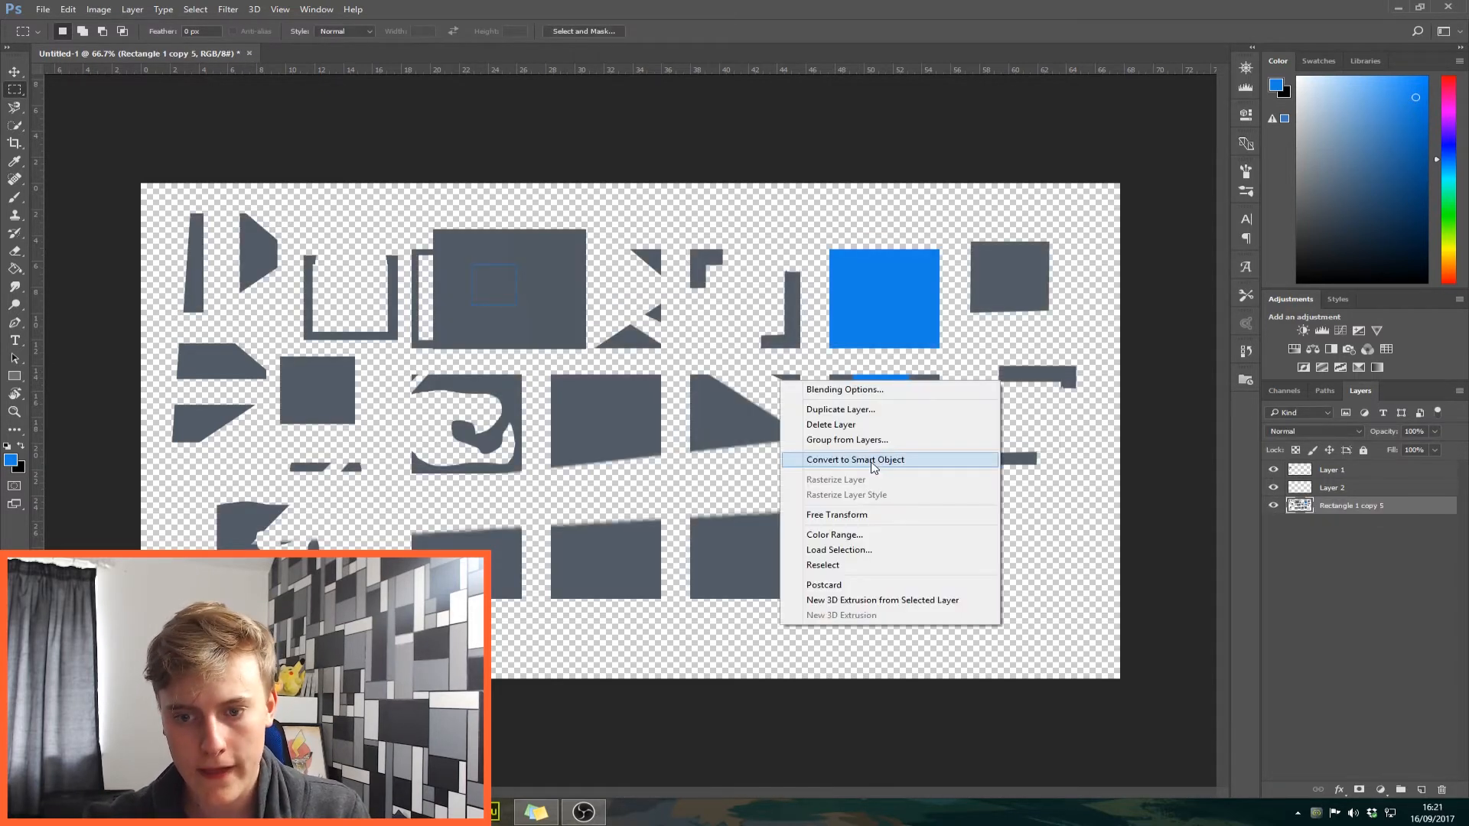
click(873, 460)
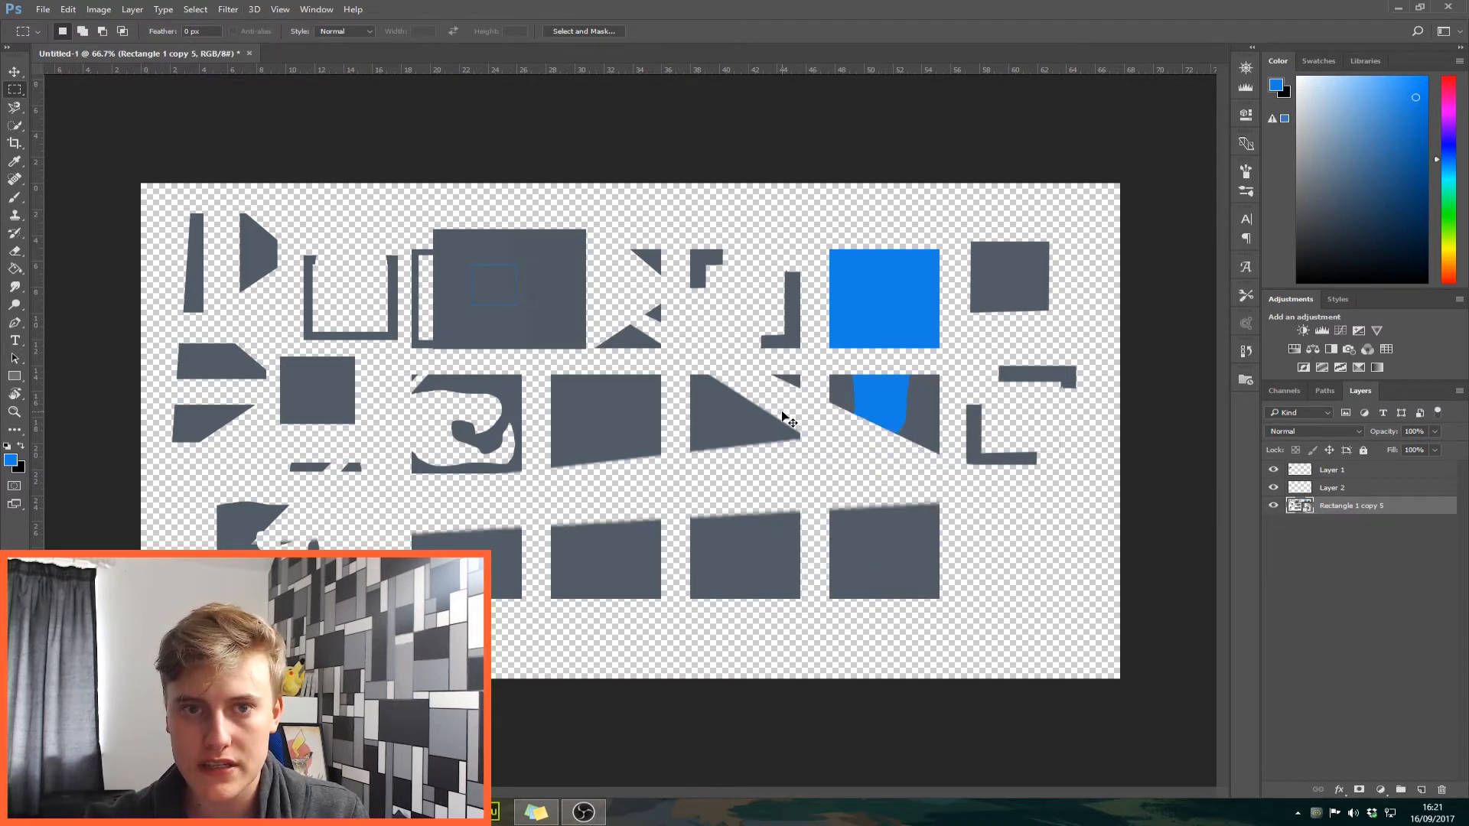
Try pulling the layer's lower-right corner inward with Free Transform, undo the change, and leave the transform
right_click(510, 358)
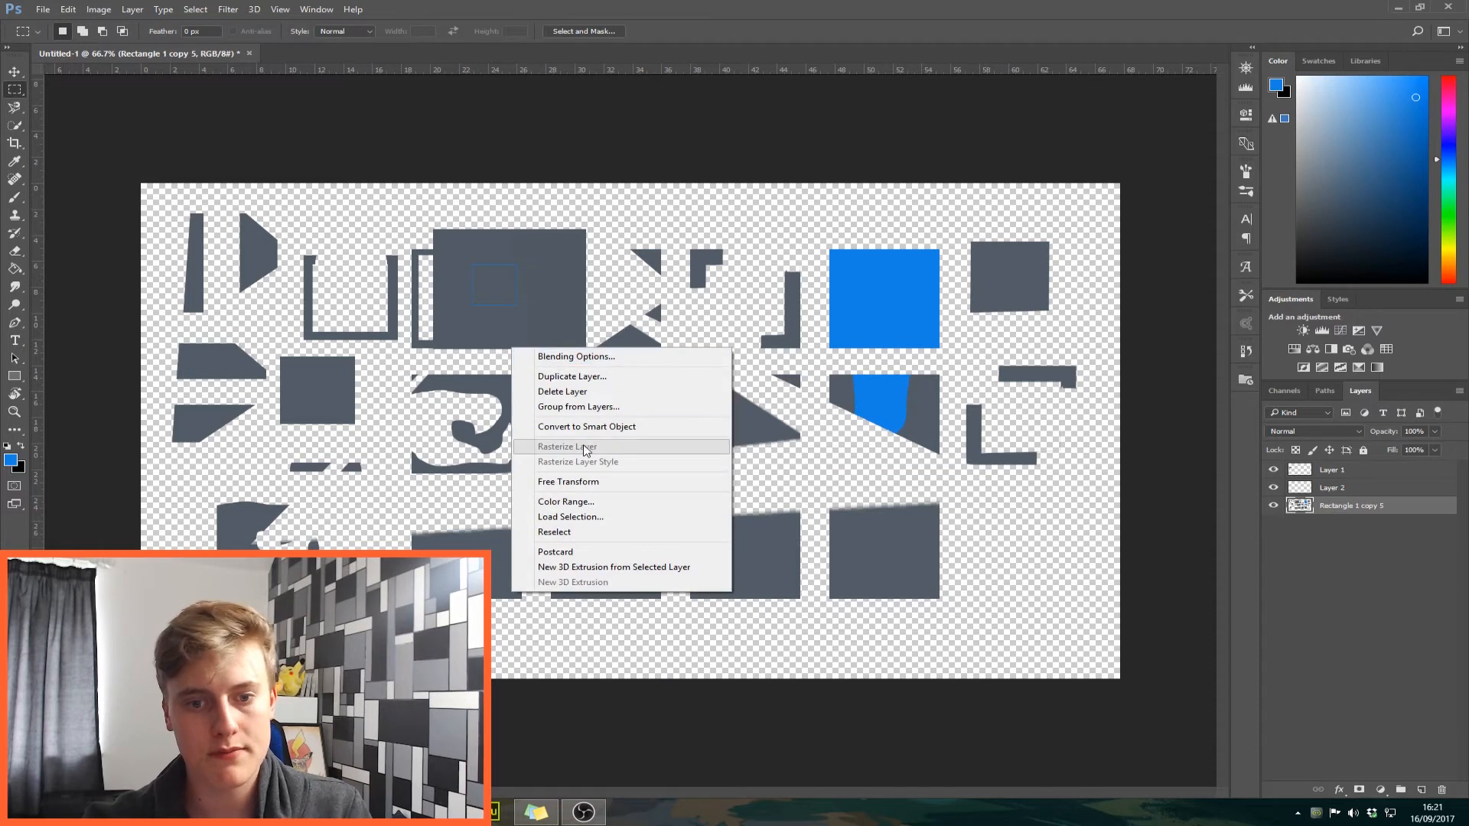
click(608, 481)
drag(1077, 600, 814, 582)
key(ctrl+z)
key(Escape)
Open the Color Range settings for the layer and cancel them
right_click(648, 417)
click(703, 572)
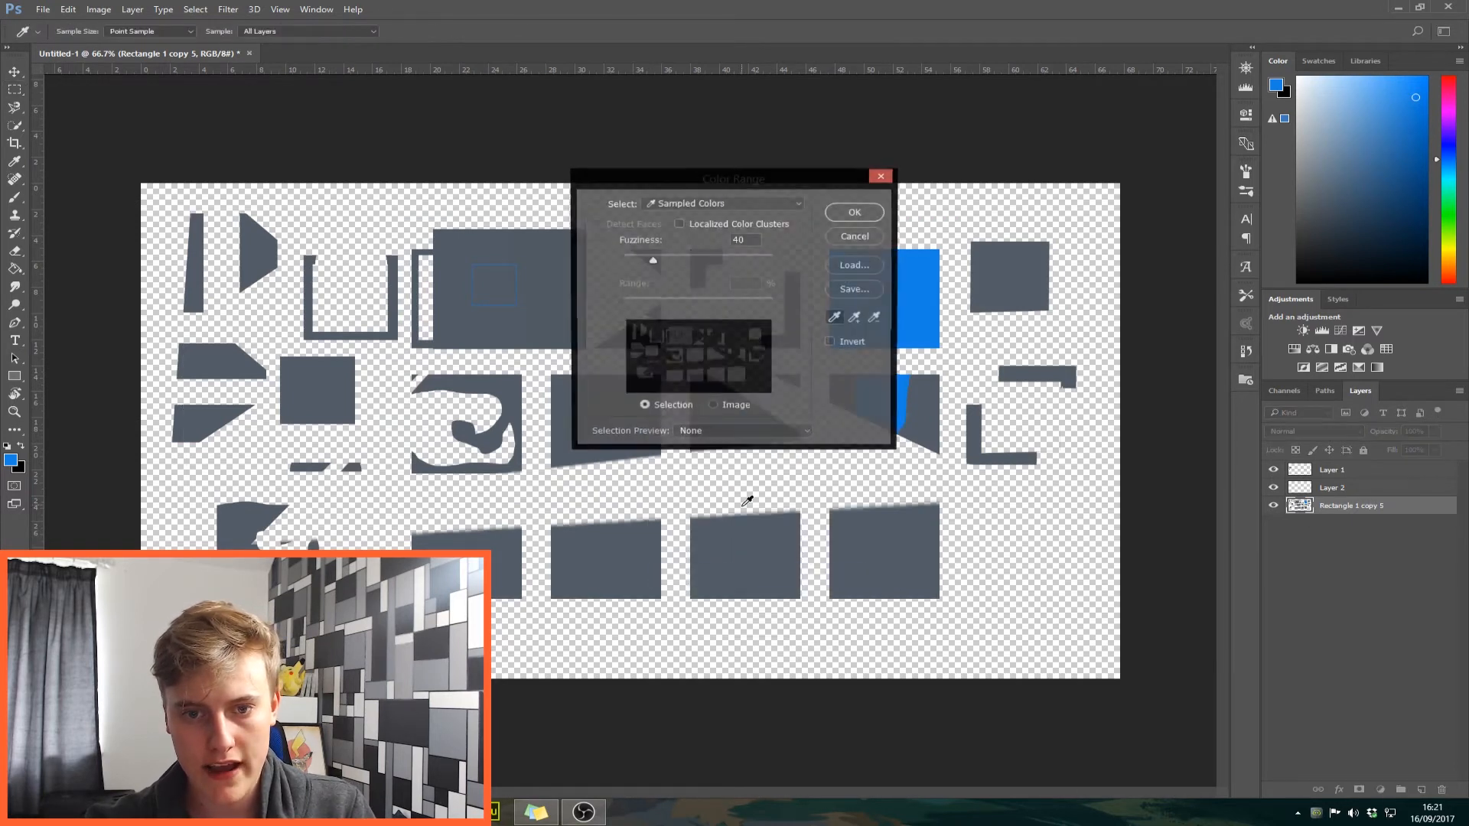
click(855, 236)
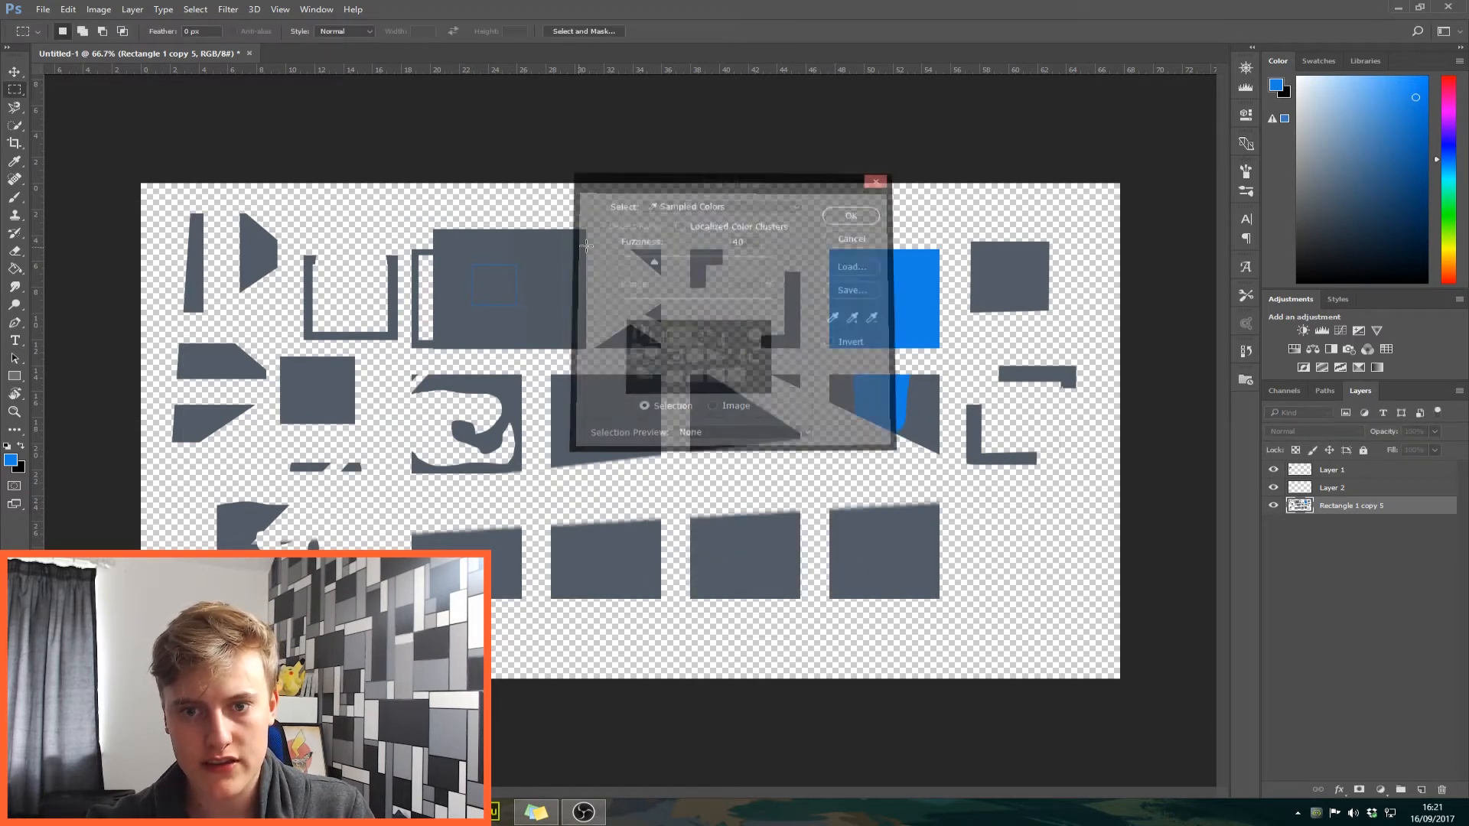
Open the Load Selection settings, check the document and channel choices, and cancel
right_click(522, 300)
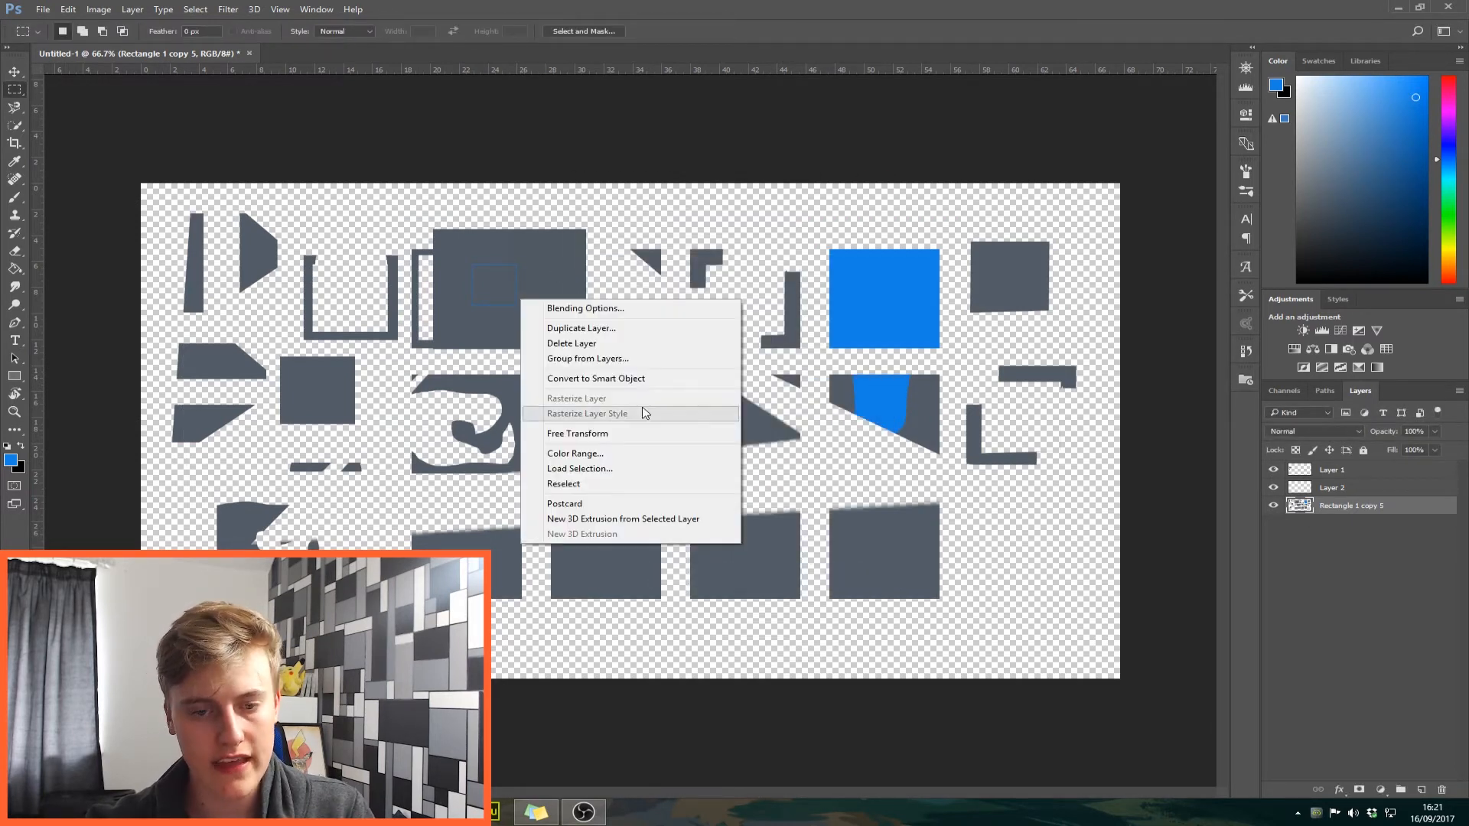
click(634, 472)
click(685, 245)
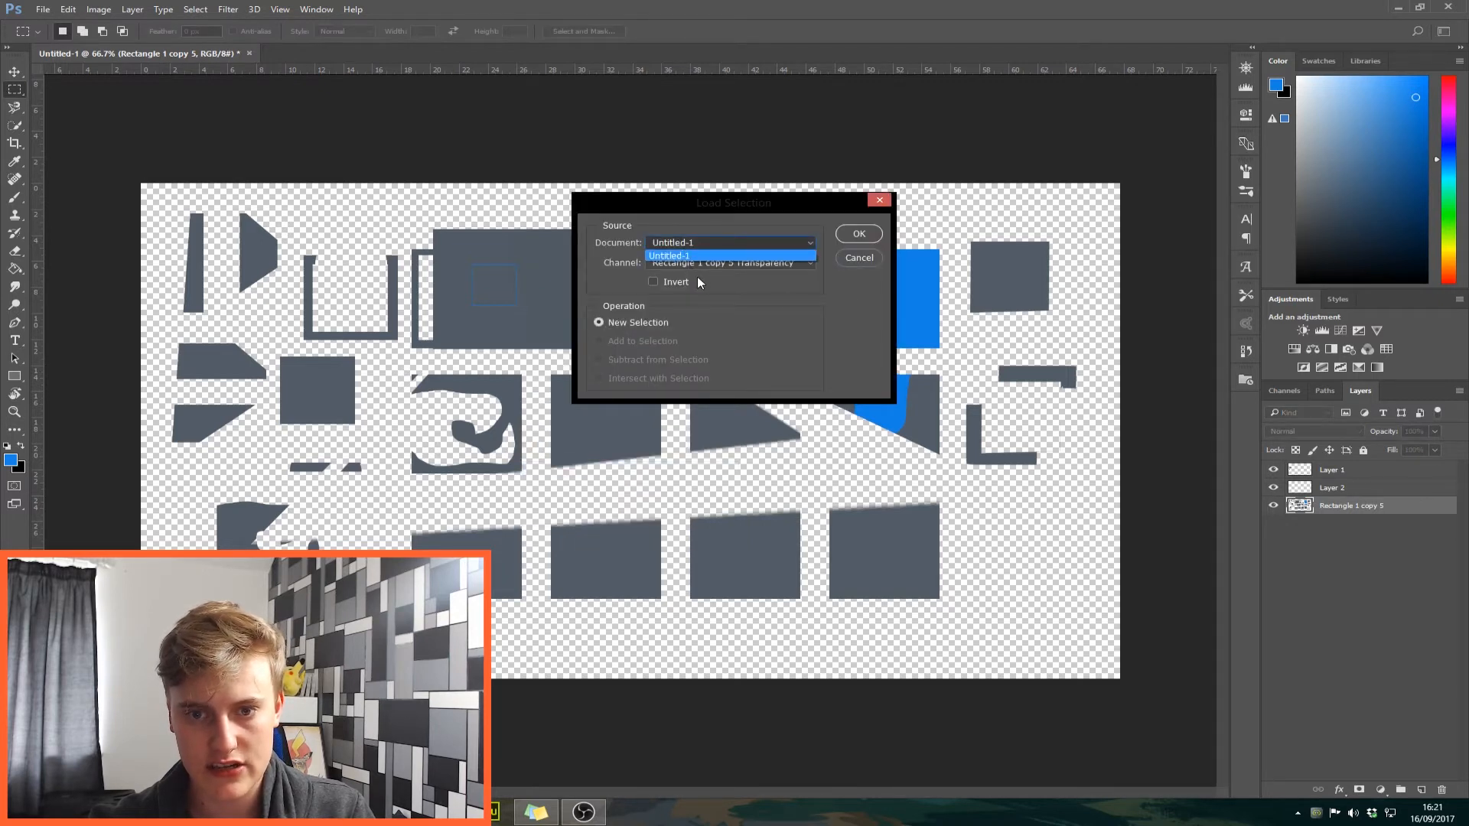
click(697, 277)
click(702, 264)
click(704, 265)
click(840, 257)
Reselect the previous marquee selection and clear it again
right_click(514, 290)
click(593, 485)
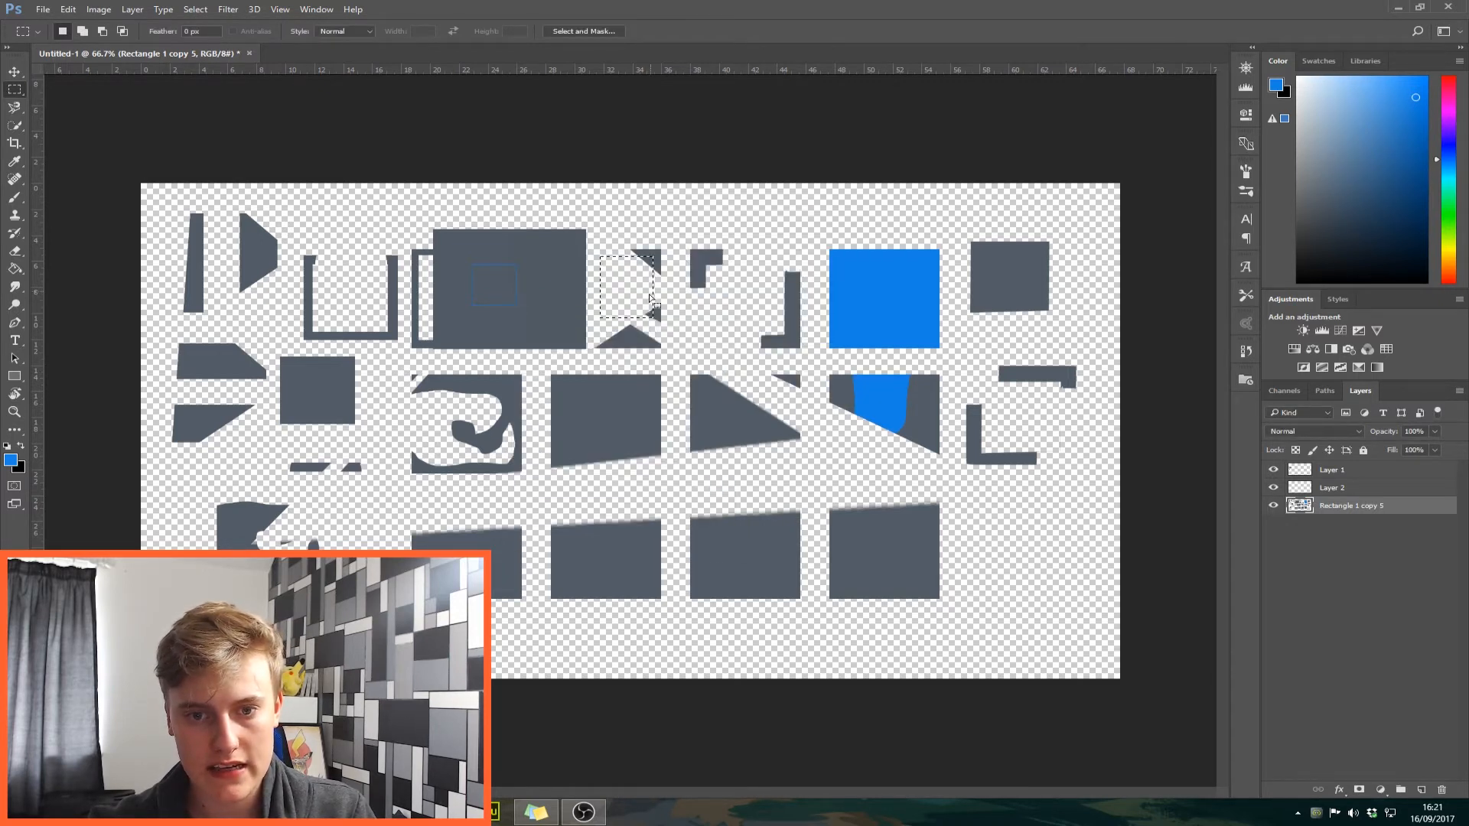
click(614, 245)
Try turning the layer into a 3D postcard, close the secondary 3D view, and switch back to the Rectangular Marquee tool
right_click(539, 280)
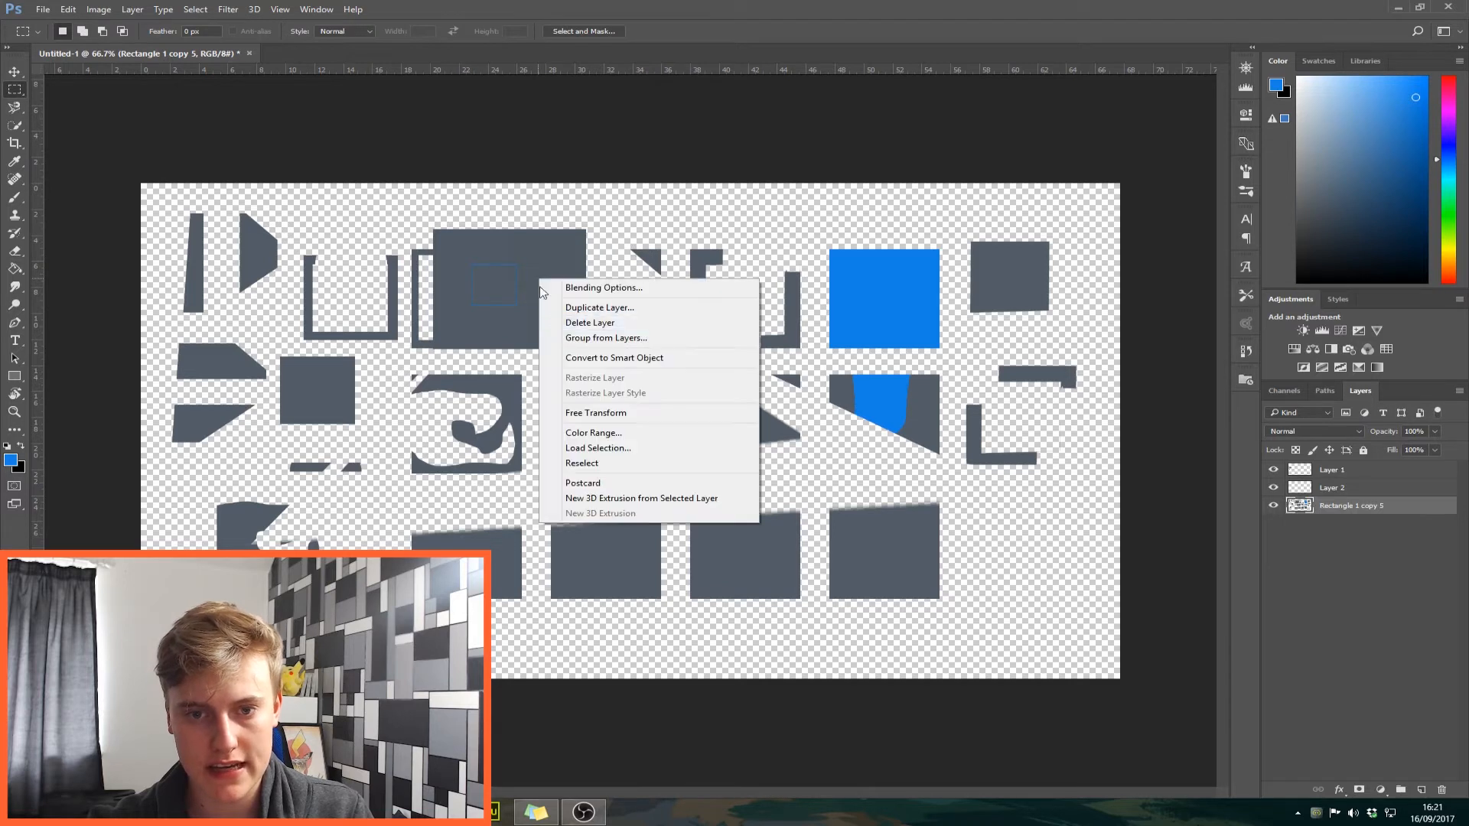
click(640, 484)
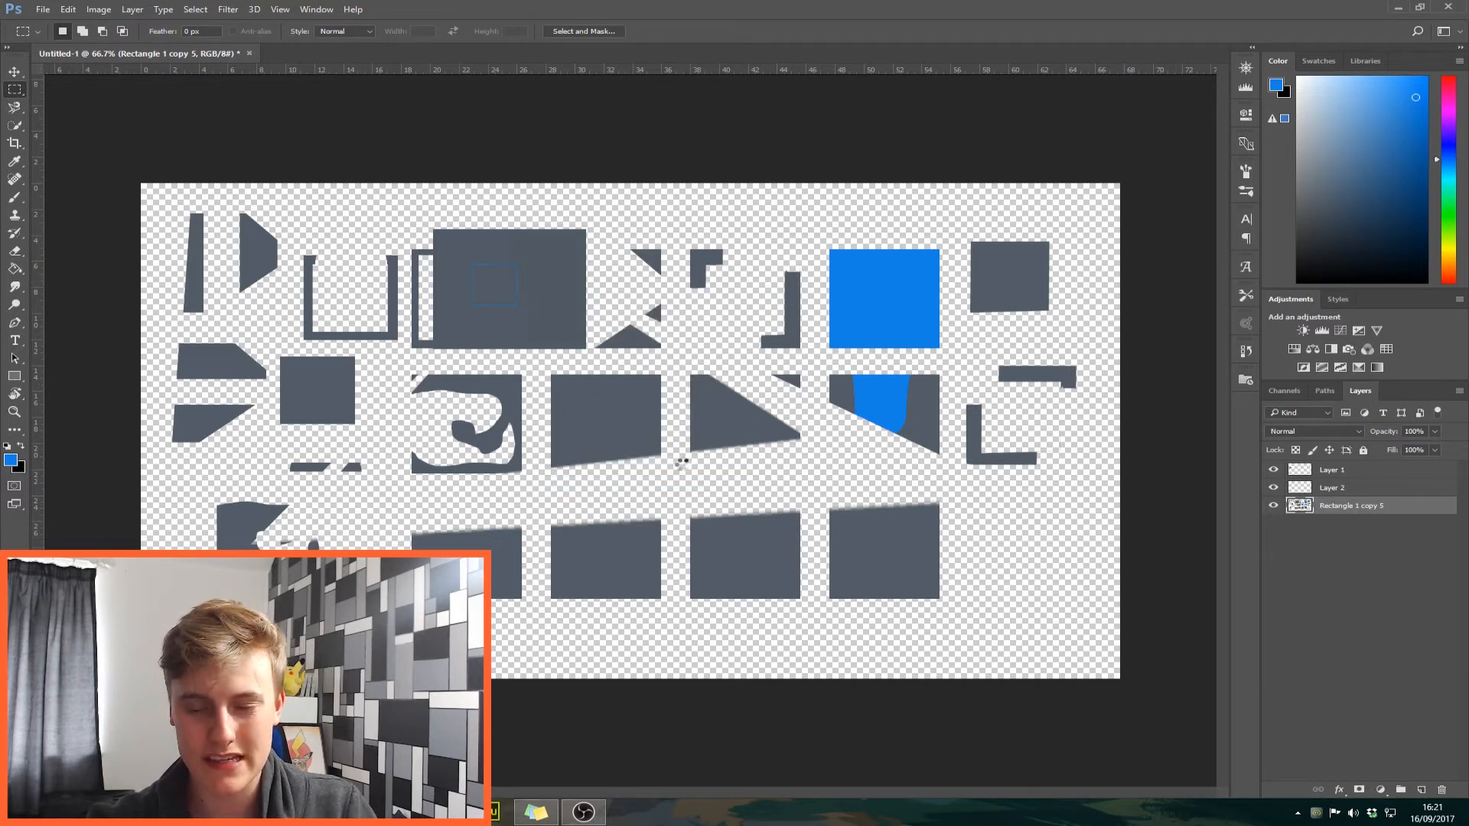
click(780, 299)
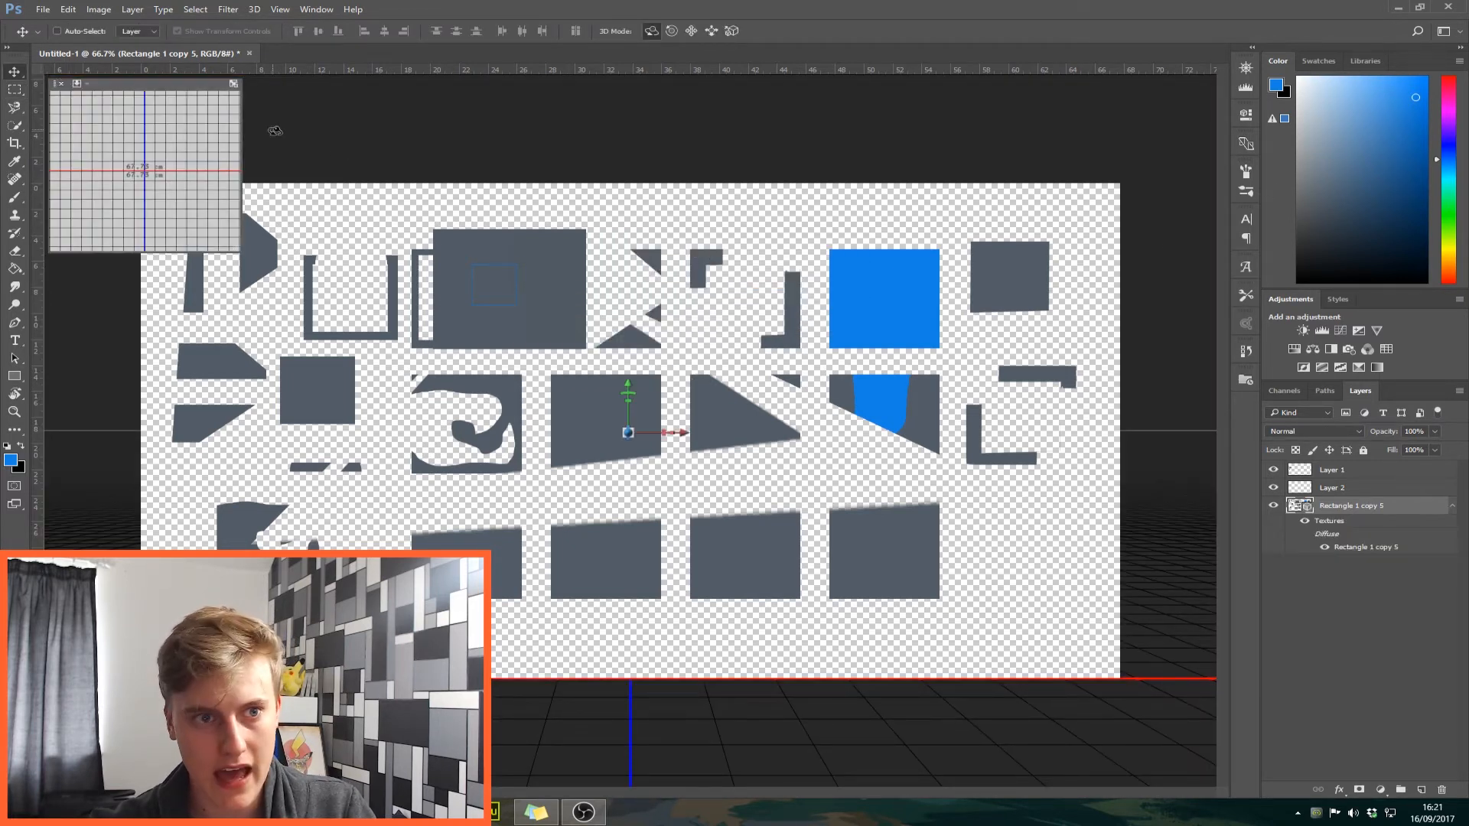
click(61, 84)
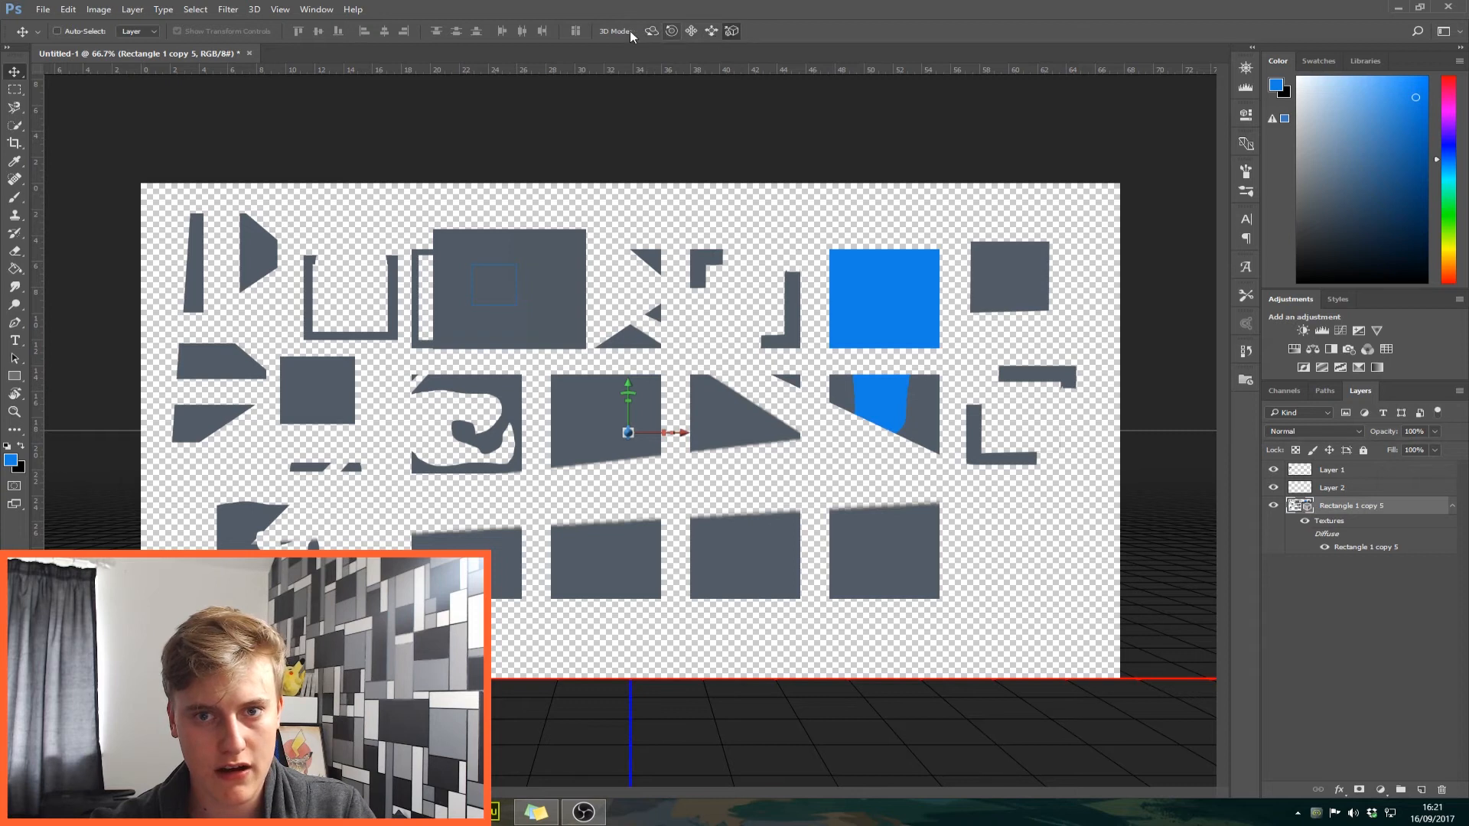
key(m)
right_click(645, 360)
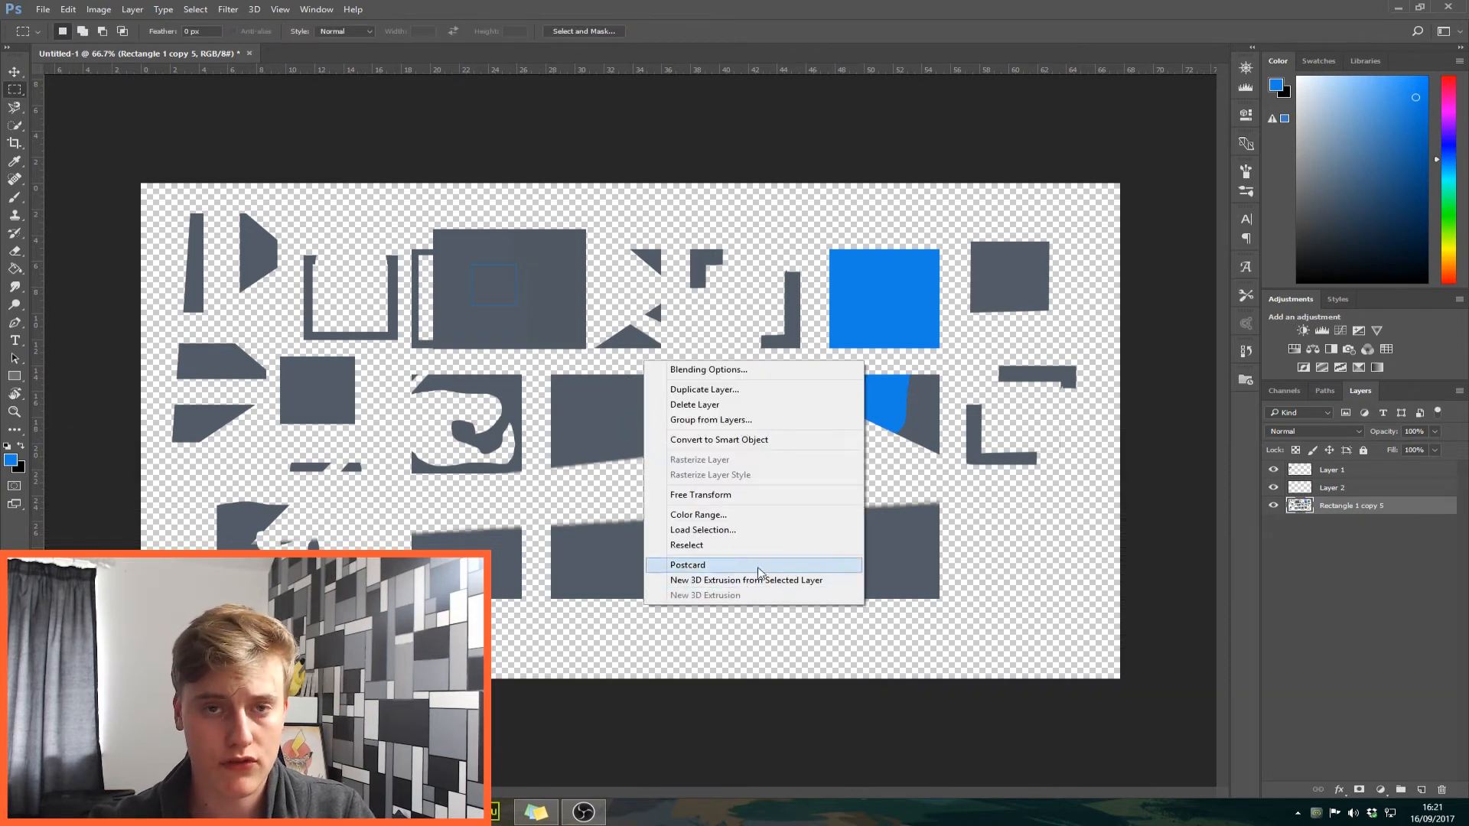
click(751, 37)
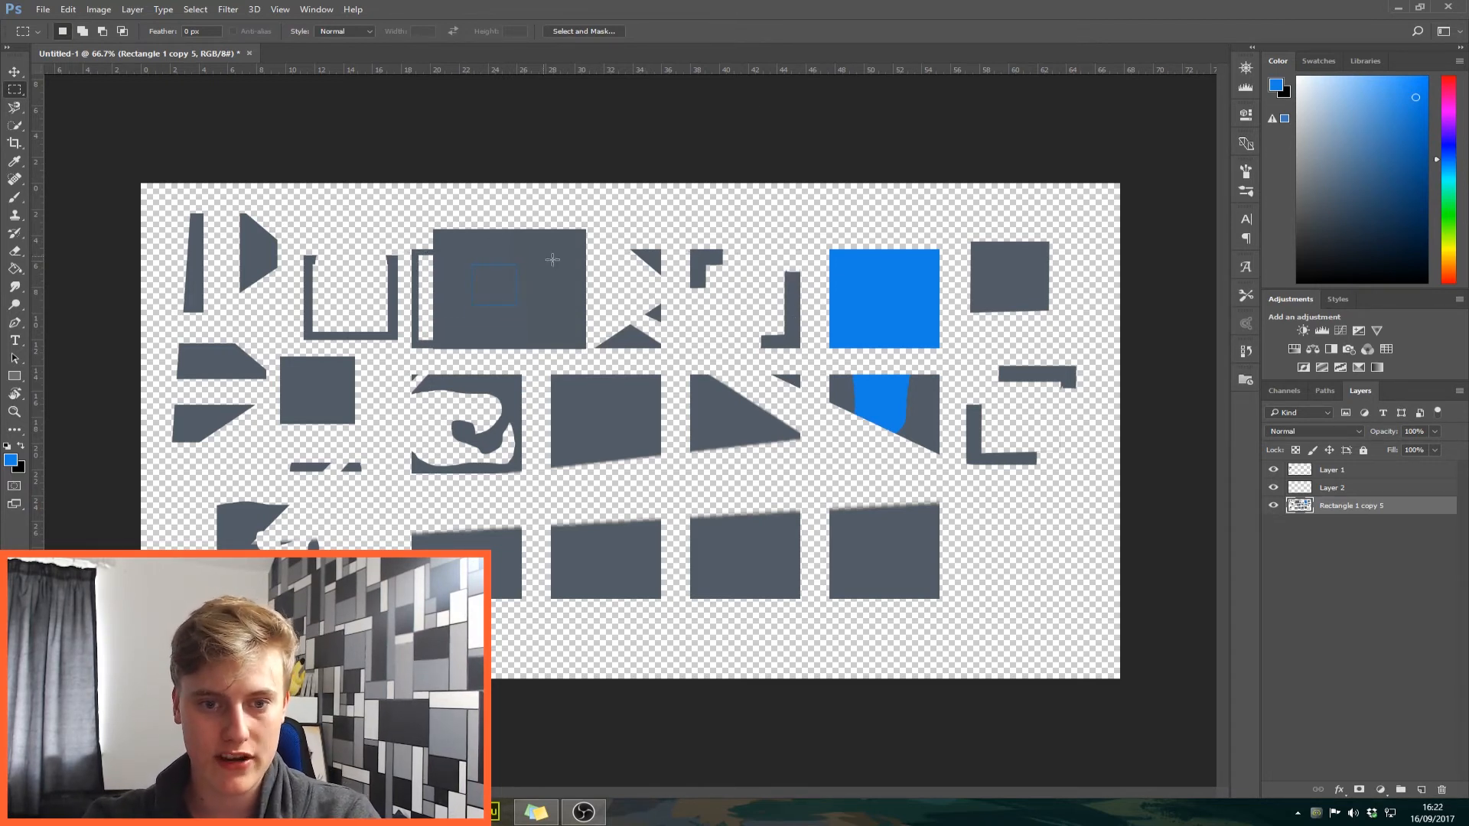
Marquee an area around the blue outline in the large filled block, copy it, and paste it as a new layer
drag(551, 246, 443, 326)
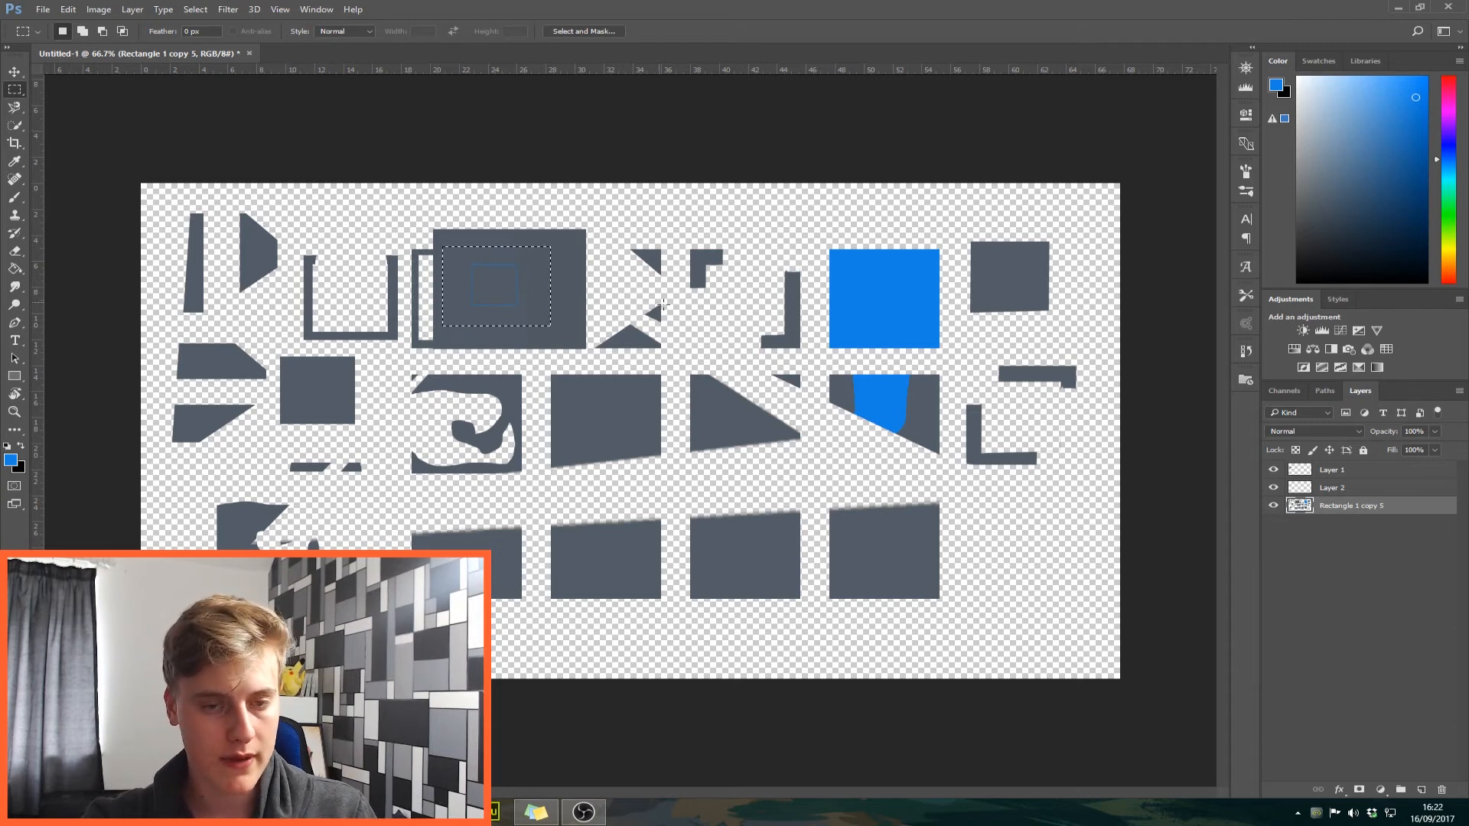
click(68, 9)
click(100, 98)
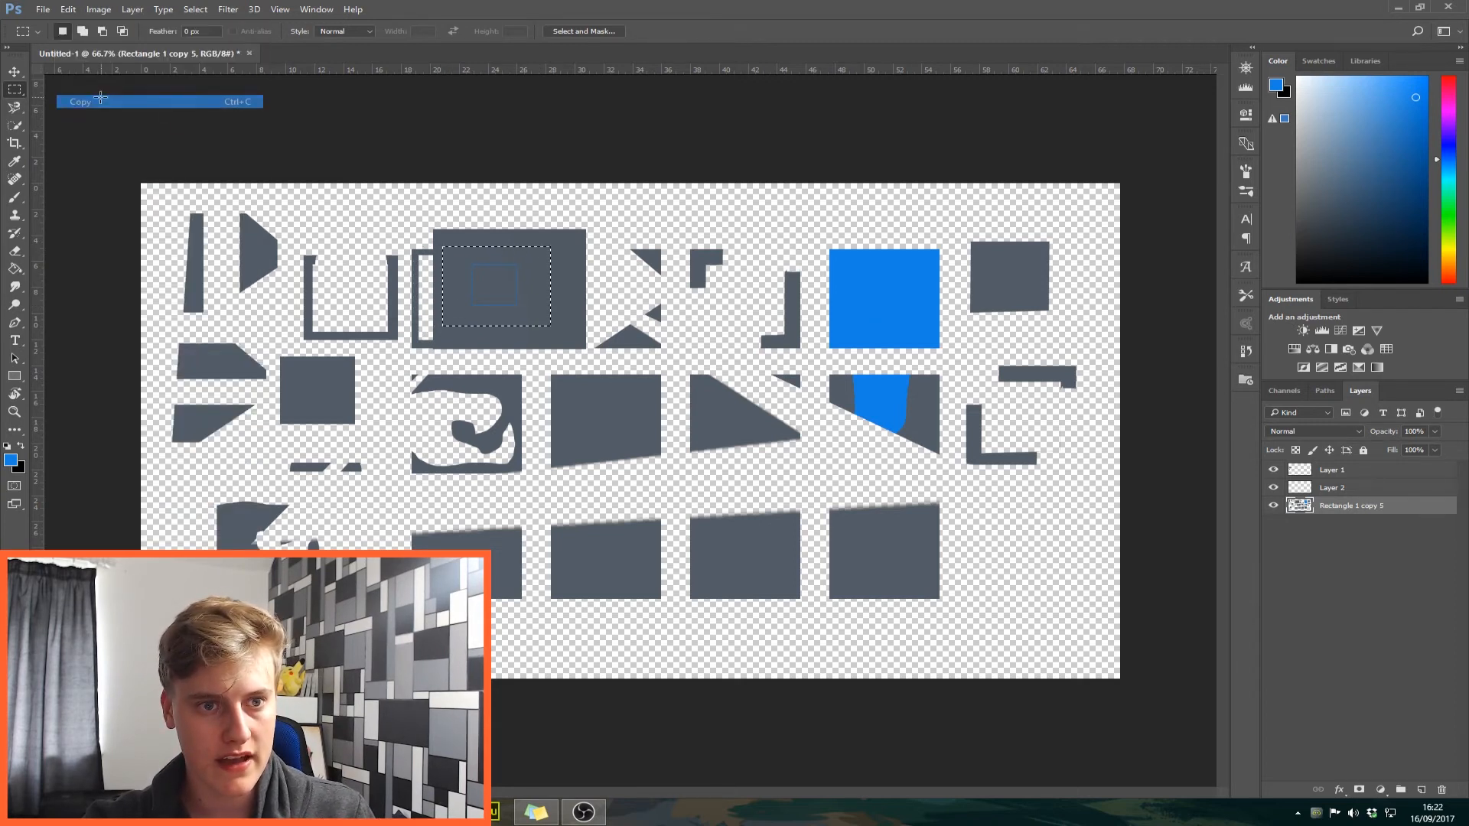
click(68, 9)
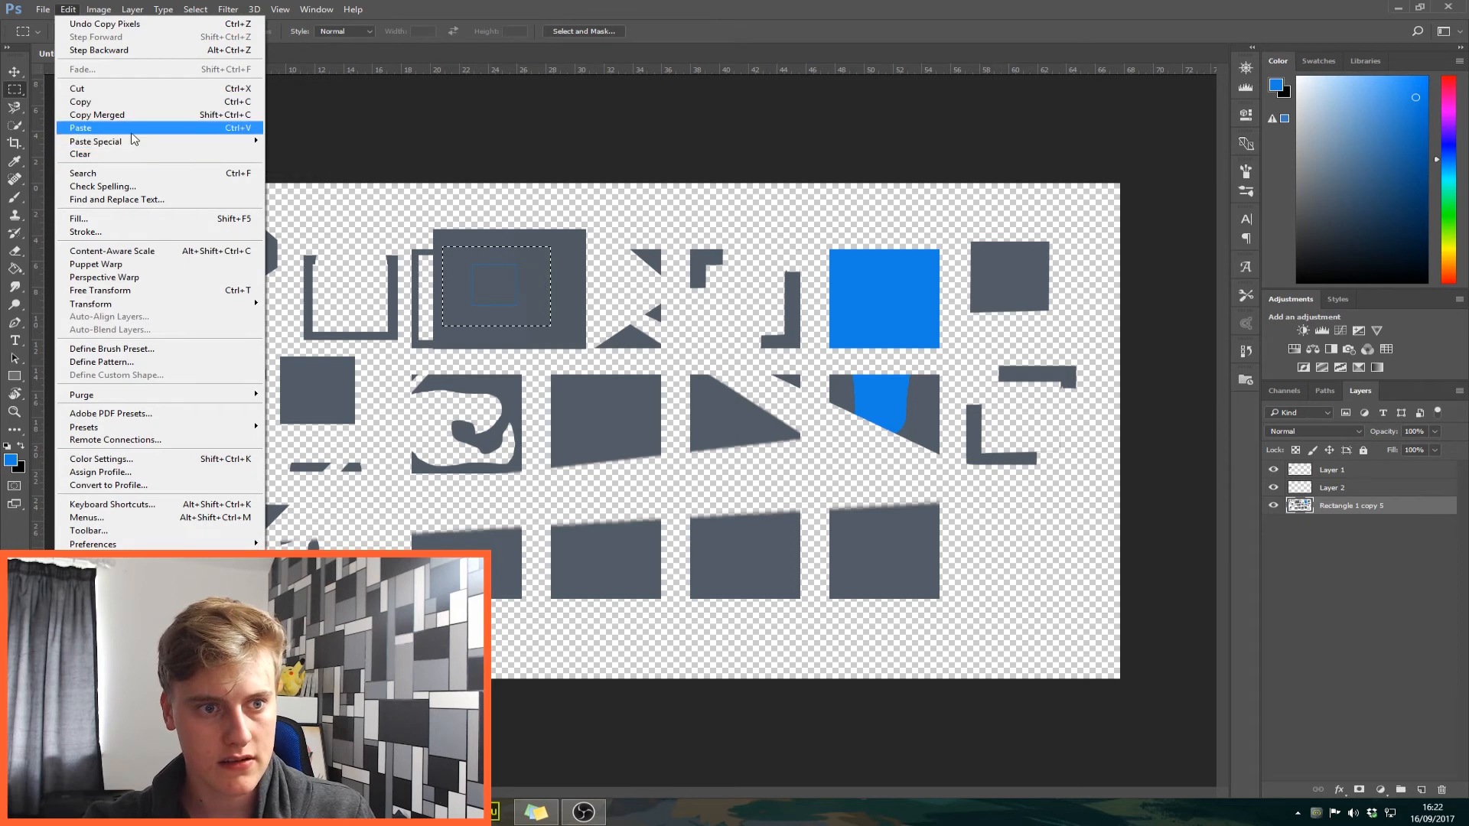
click(131, 128)
Marquee a smaller part of the pasted piece on Layer 3, cut it out, and paste it as another layer
click(68, 9)
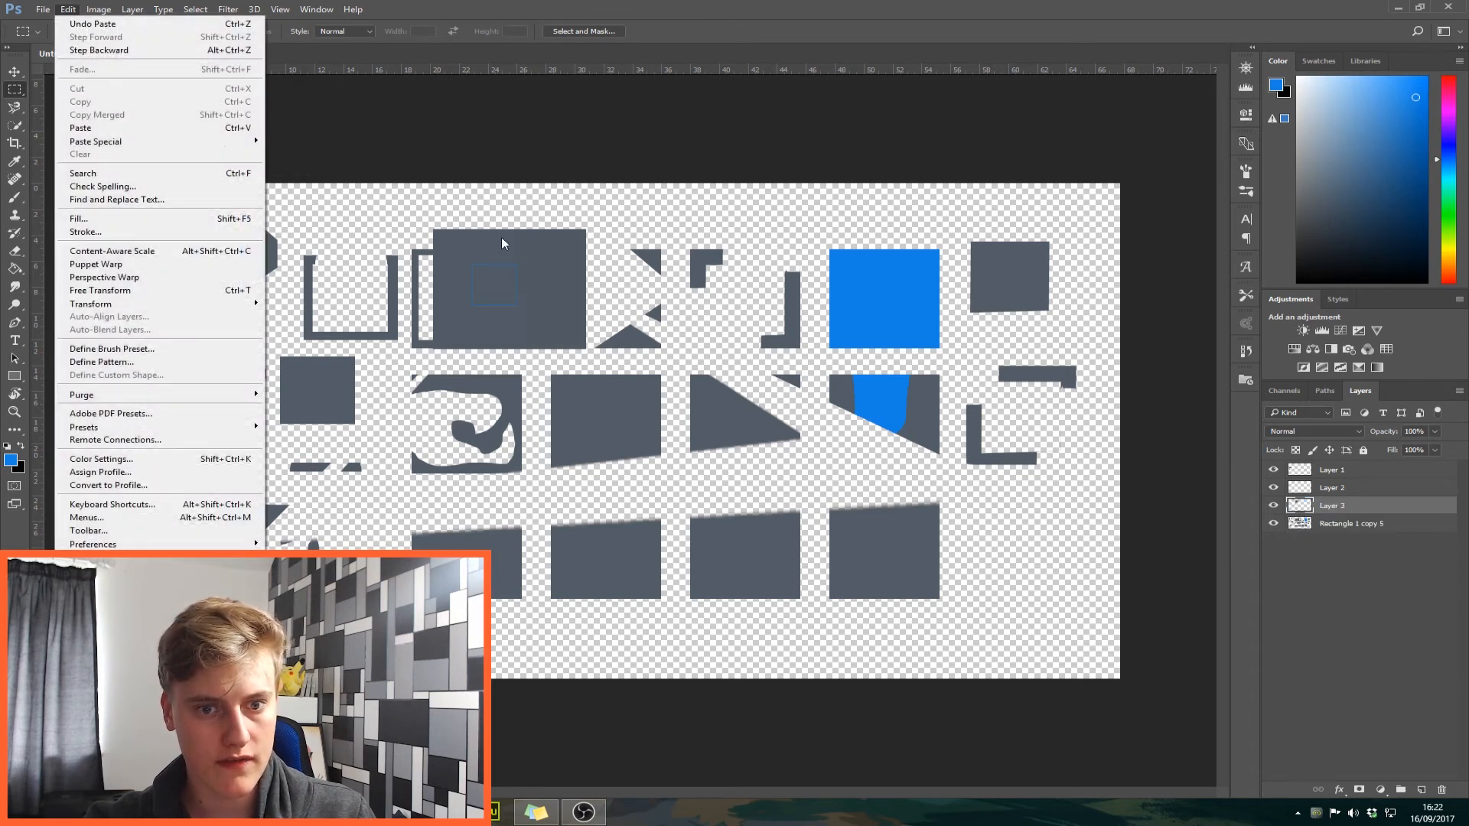
click(502, 243)
drag(480, 251, 556, 293)
click(68, 9)
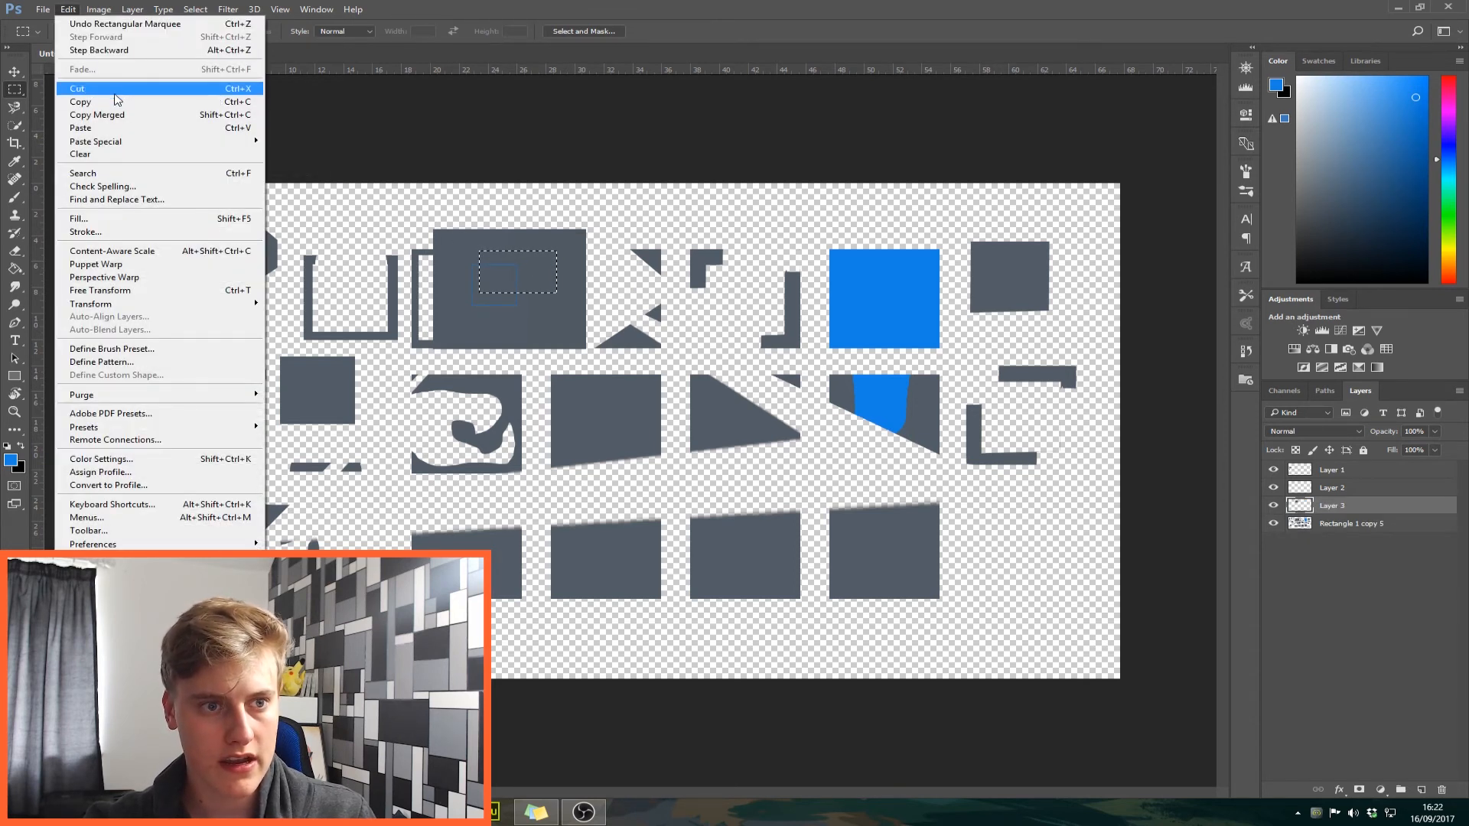
click(114, 92)
click(68, 9)
click(132, 127)
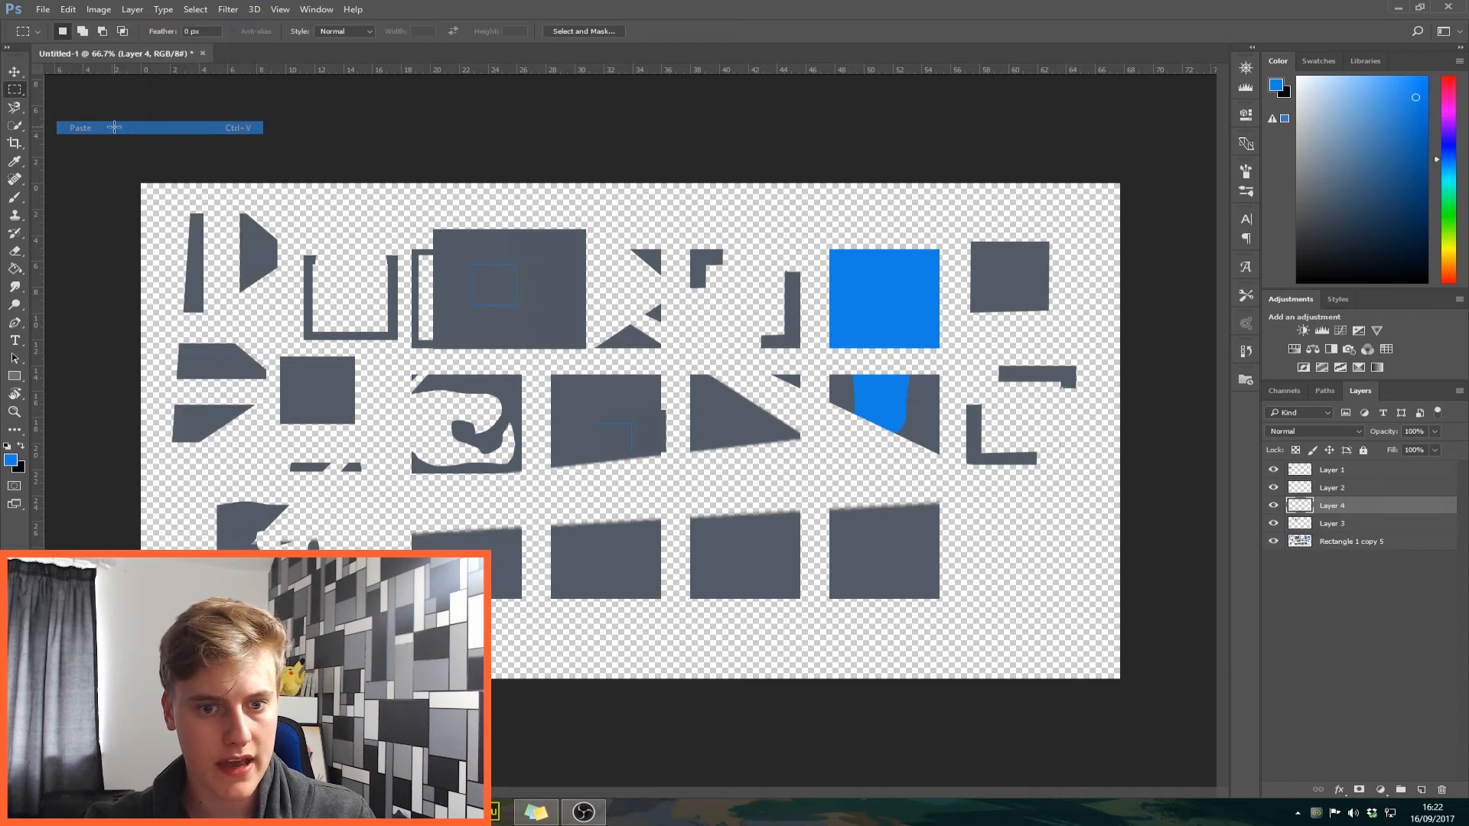
Toggle the visibility of Rectangle 1 copy 5 and Layer 3 to inspect the cut and pasted pieces
drag(1274, 541, 1273, 523)
click(1273, 523)
click(1274, 523)
click(68, 9)
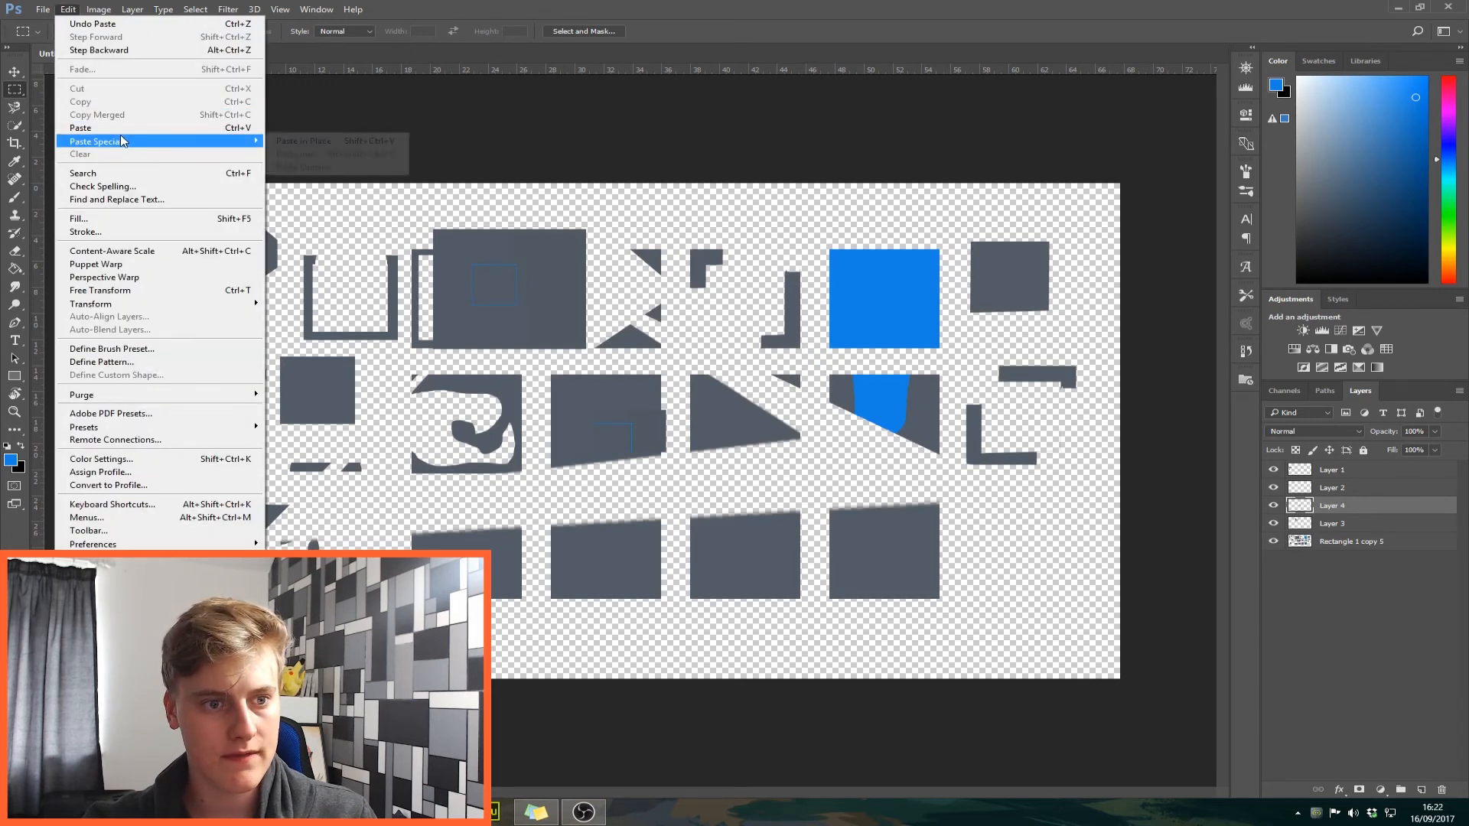
mouse_move(126, 146)
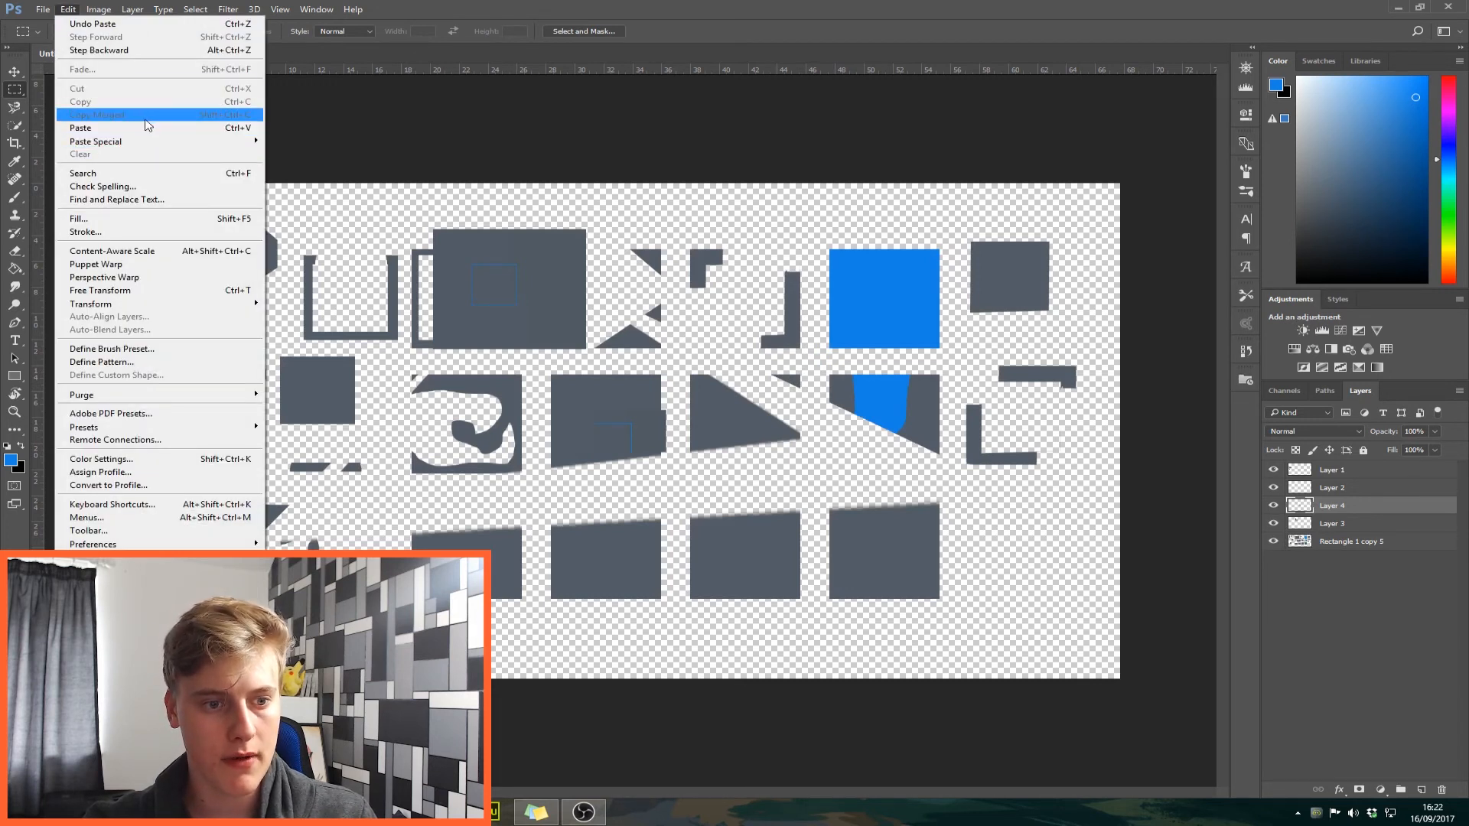
click(20, 32)
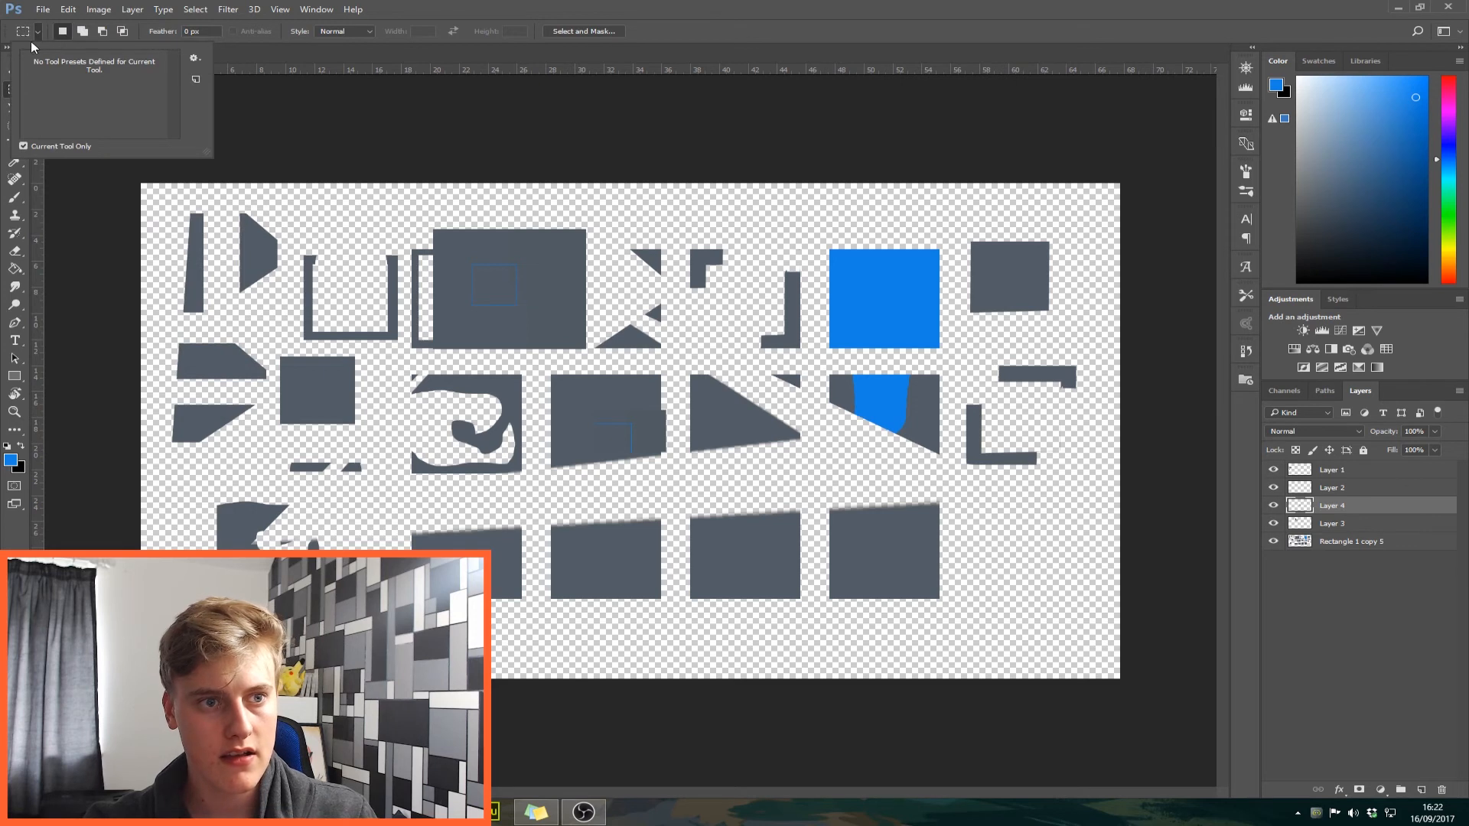
click(30, 42)
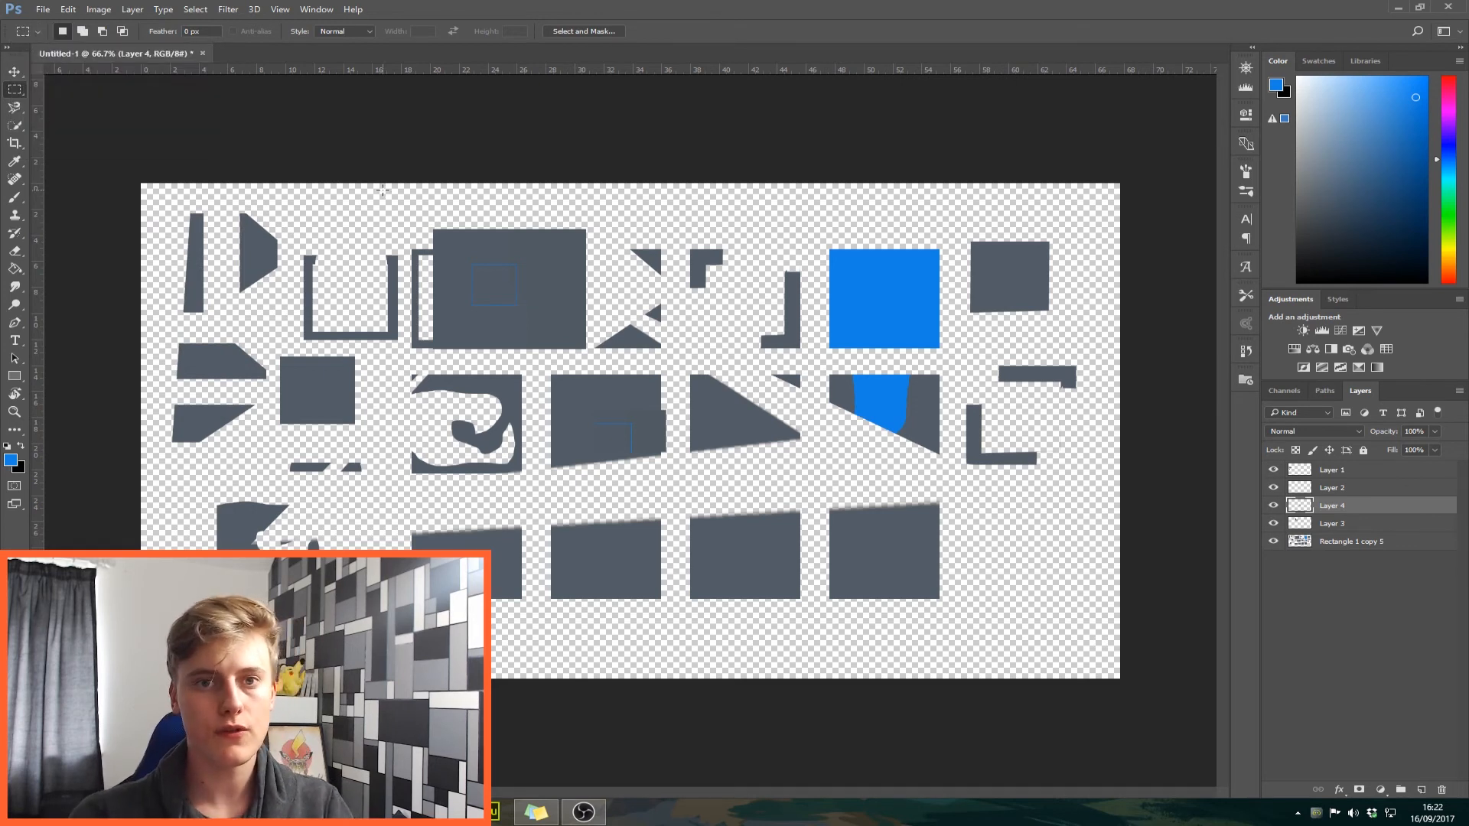